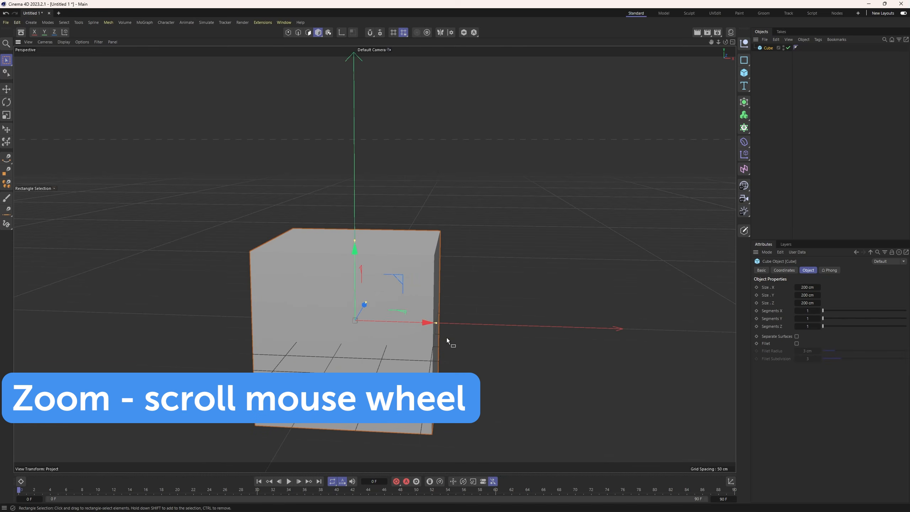
scroll(447, 338, down, 3)
alt+middle_drag(406, 359, 428, 309)
mouse_move(427, 308)
alt+mouse_down()
mouse_move(345, 303)
mouse_move(487, 305)
mouse_move(437, 304)
alt+mouse_up()
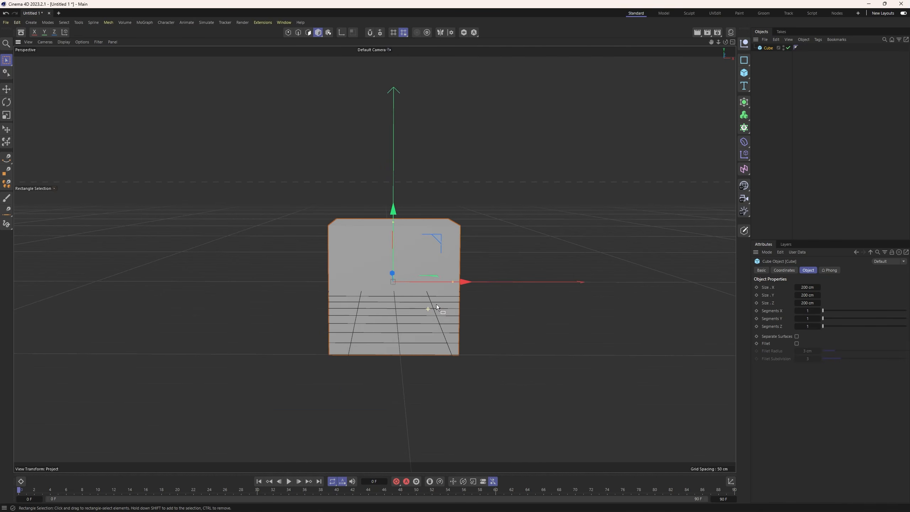
Load photo_2024-02-11_12-15-17.jpg as the front view's background image and set its transparency to 92 %.
middle_click(502, 246)
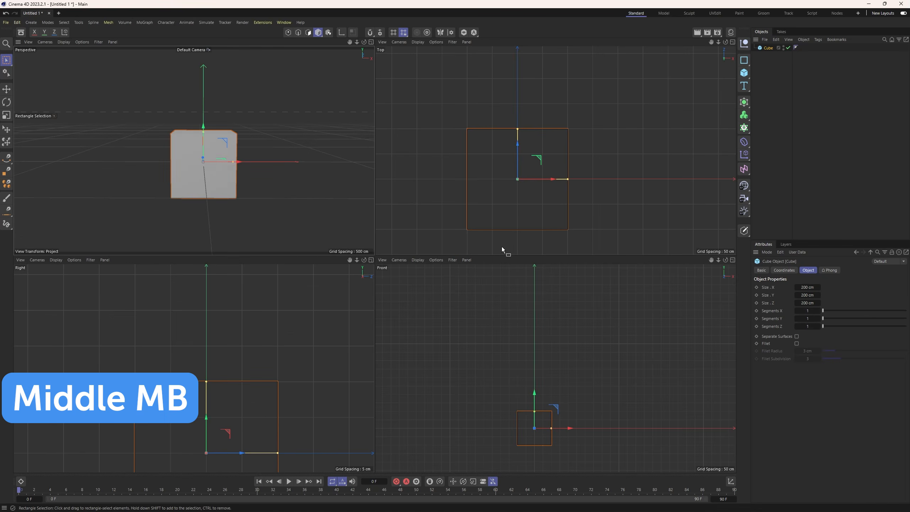
middle_click(502, 340)
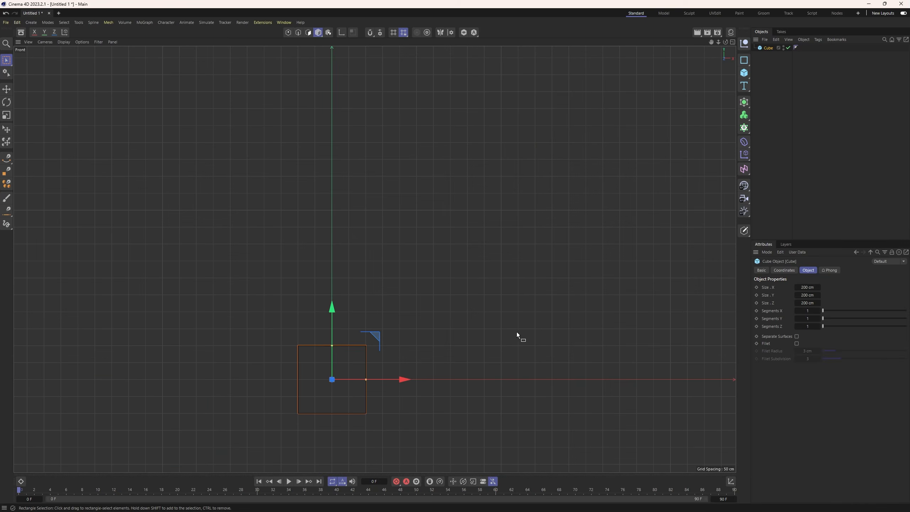
click(766, 253)
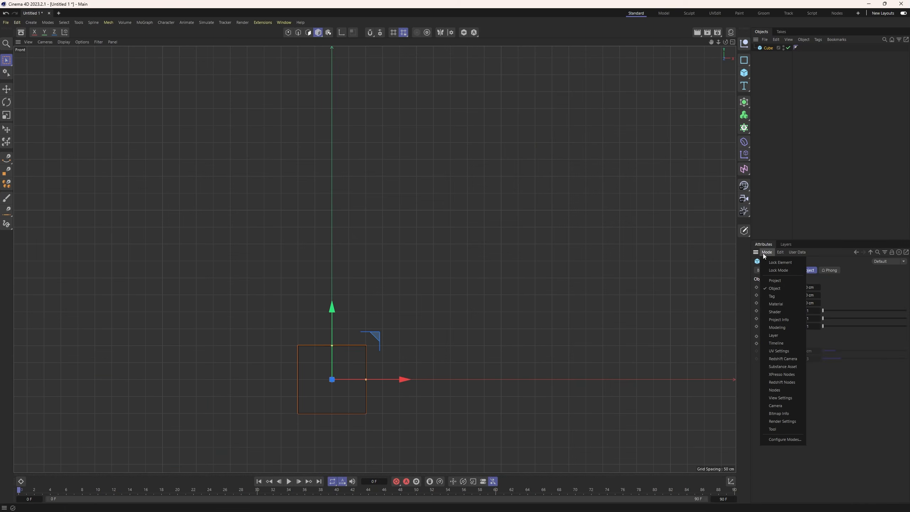
click(780, 398)
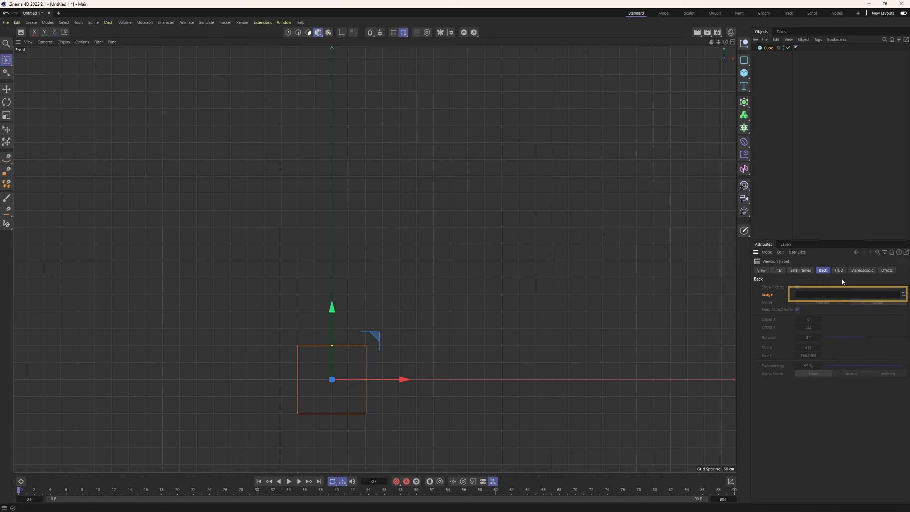
click(903, 295)
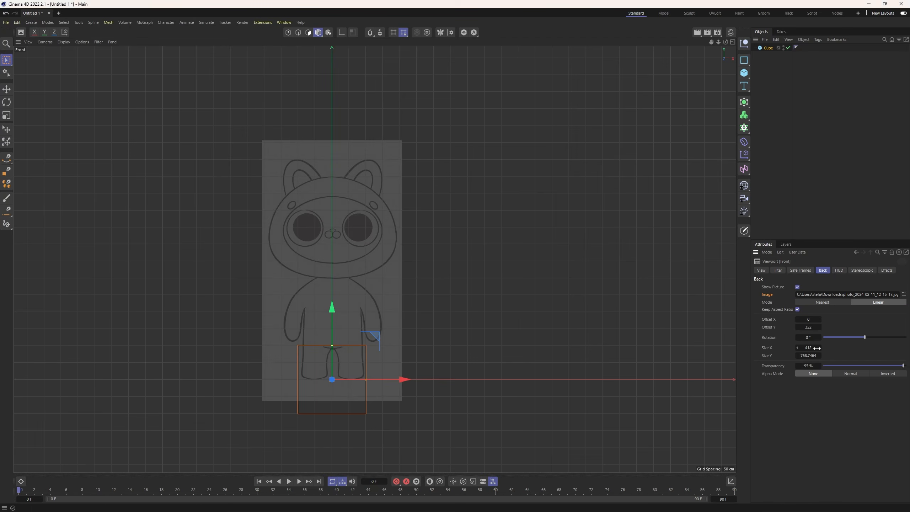
mouse_move(885, 366)
mouse_down()
mouse_move(831, 366)
mouse_move(899, 365)
mouse_up()
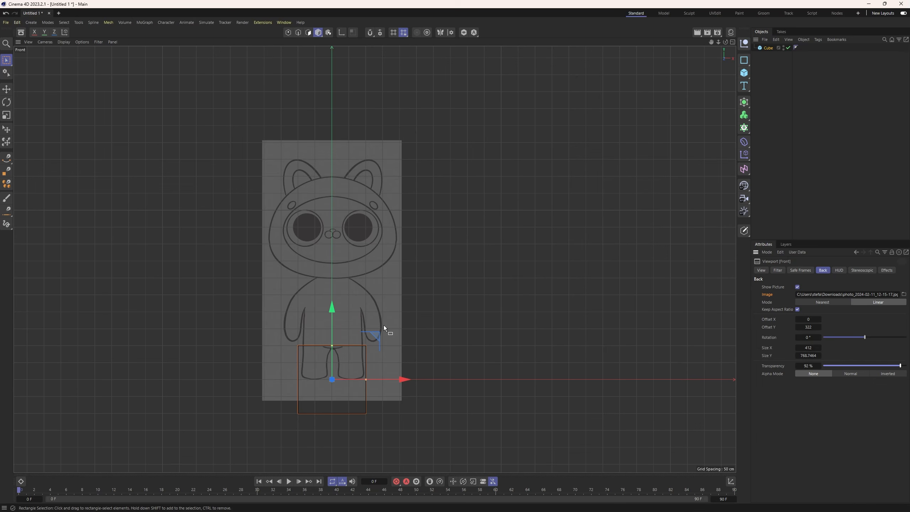
Move the cube straight up by about 190 cm so it sits over the sketched character's torso.
scroll(367, 287, down, 5)
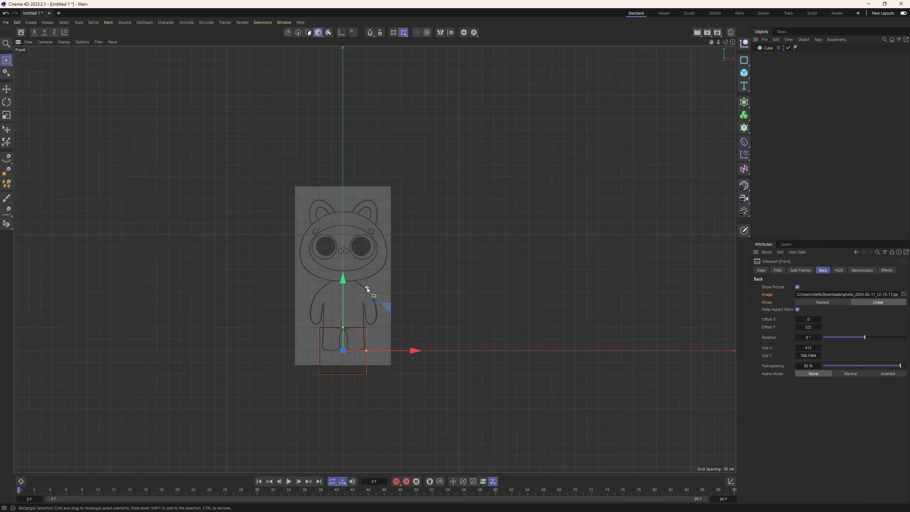
scroll(363, 291, up, 5)
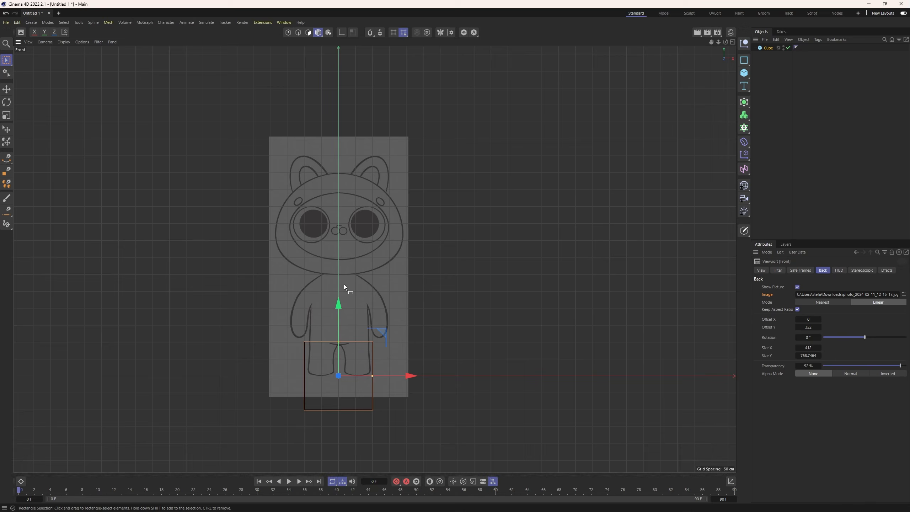
key(e)
drag(338, 310, 339, 245)
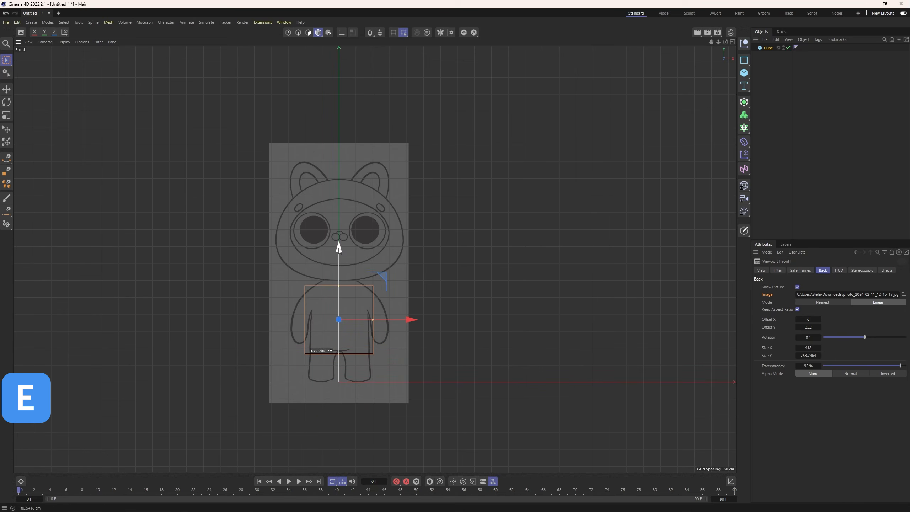
Set the cube's X, Y and Z sizes to 160 cm and lower it slightly within the torso outline.
click(767, 47)
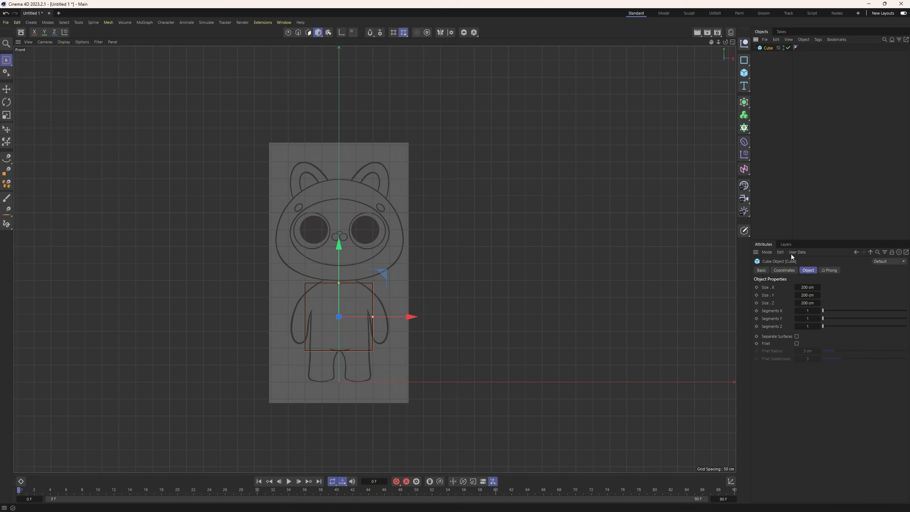
click(806, 286)
text(160)
key(Return)
click(809, 295)
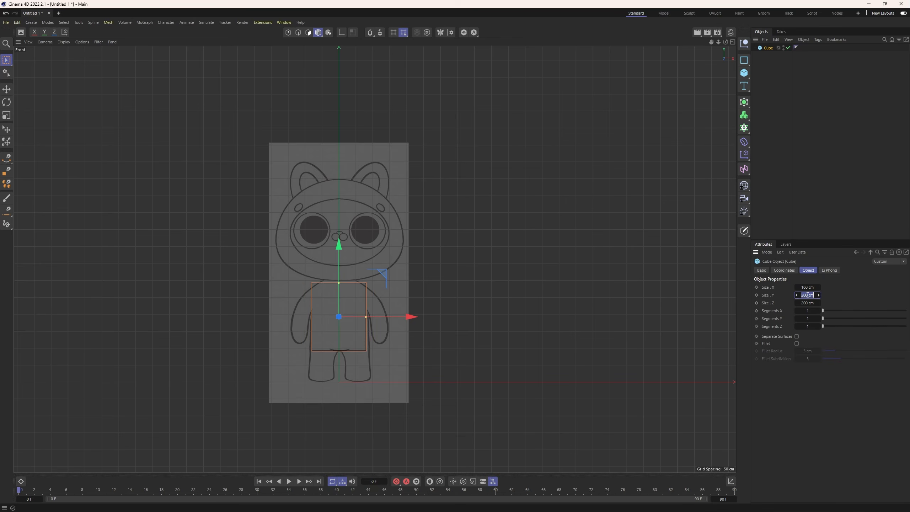
text(160)
key(Return)
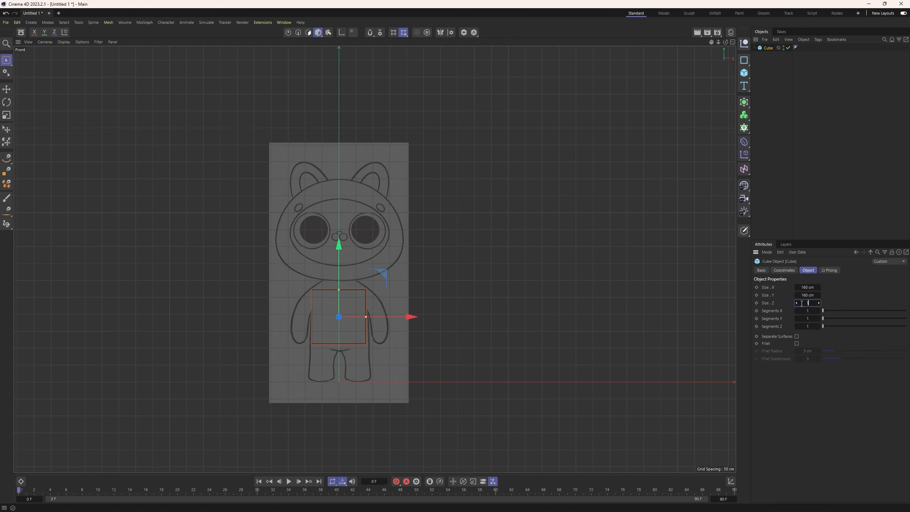
key(e)
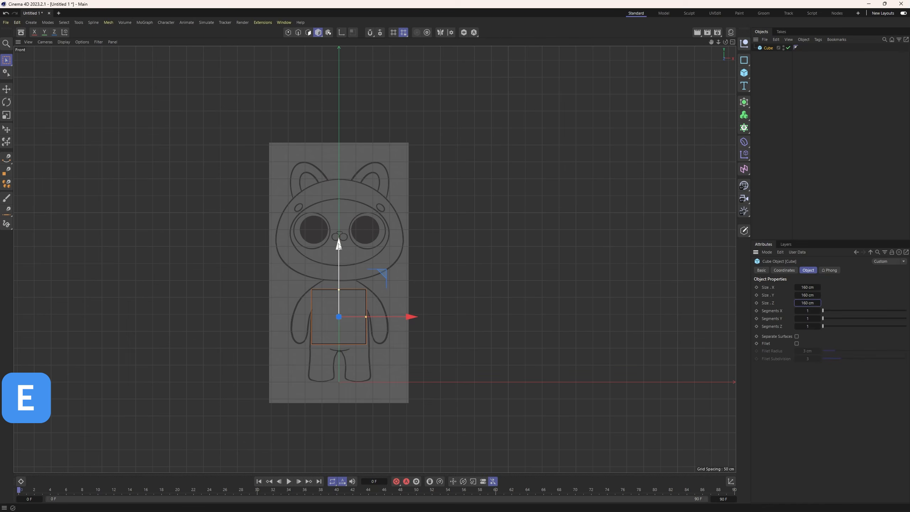
drag(338, 245, 339, 249)
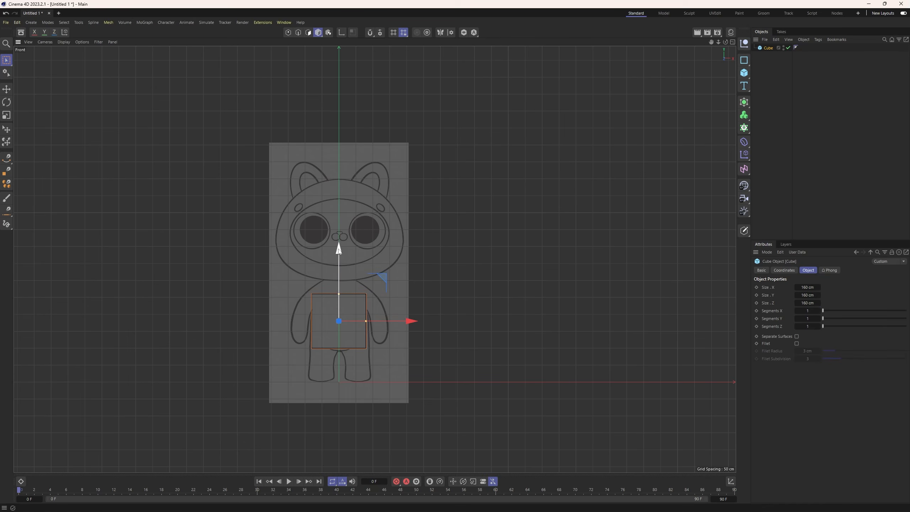
Make the cube editable and select all of its polygons in polygon mode.
middle_click(370, 202)
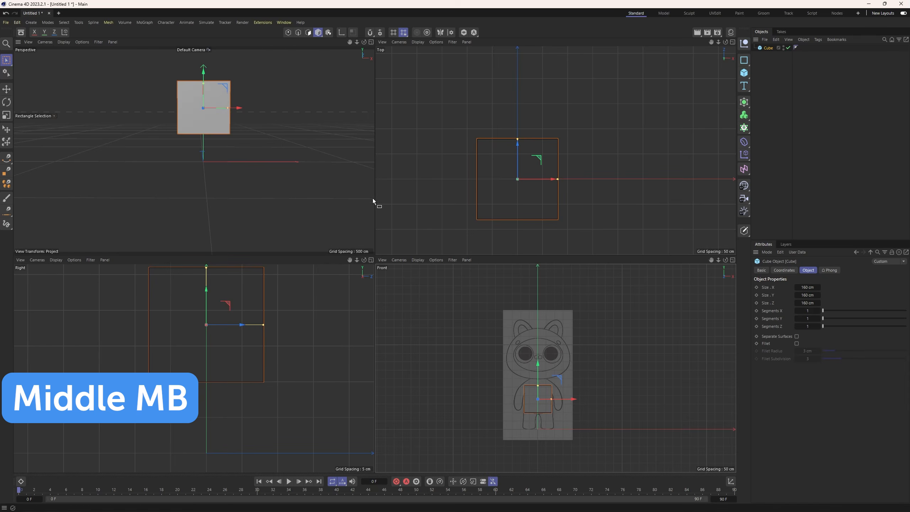
alt+middle_drag(257, 169, 240, 235)
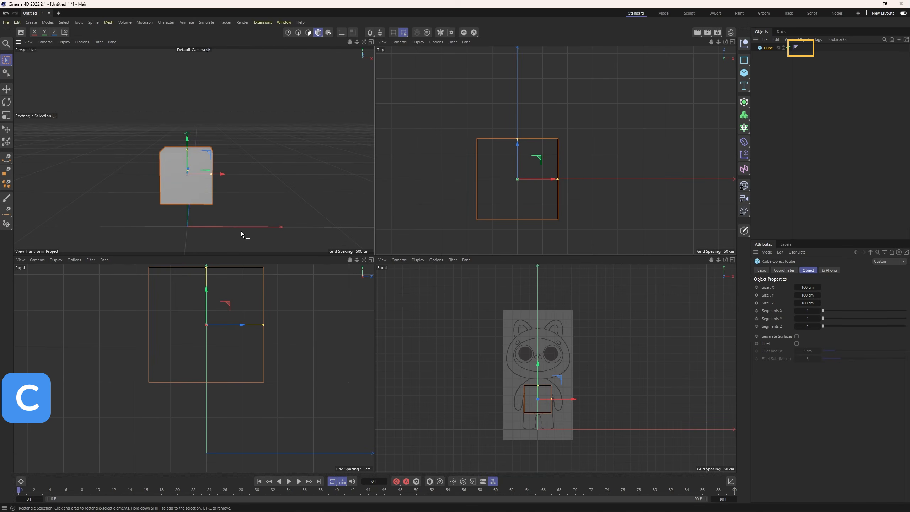
key(c)
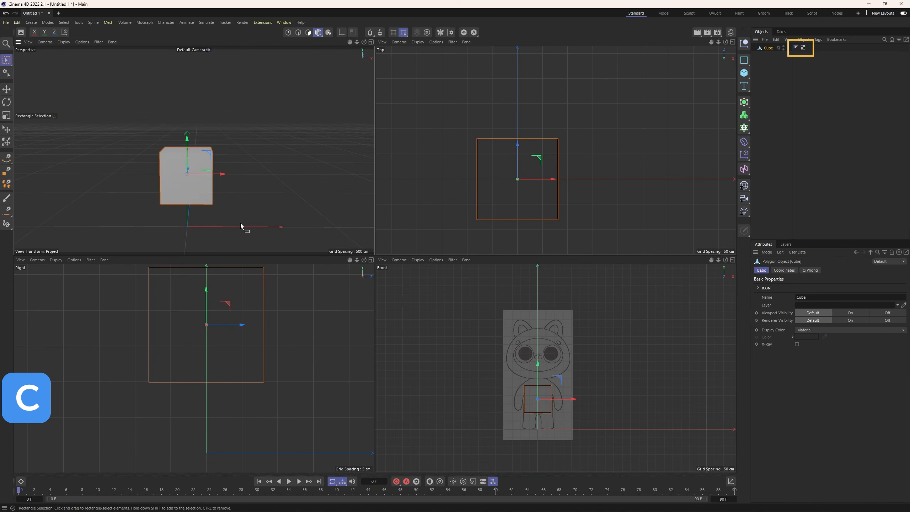
middle_click(220, 180)
alt+drag(300, 264, 274, 246)
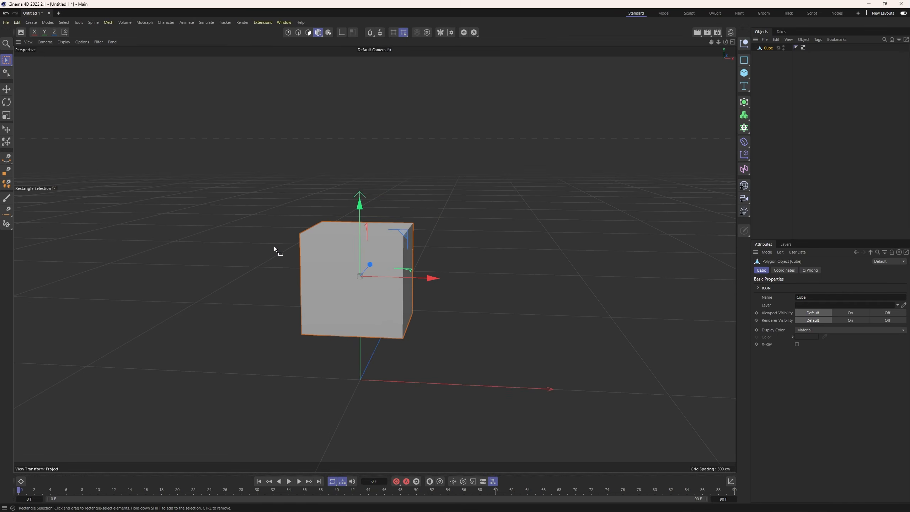
click(308, 32)
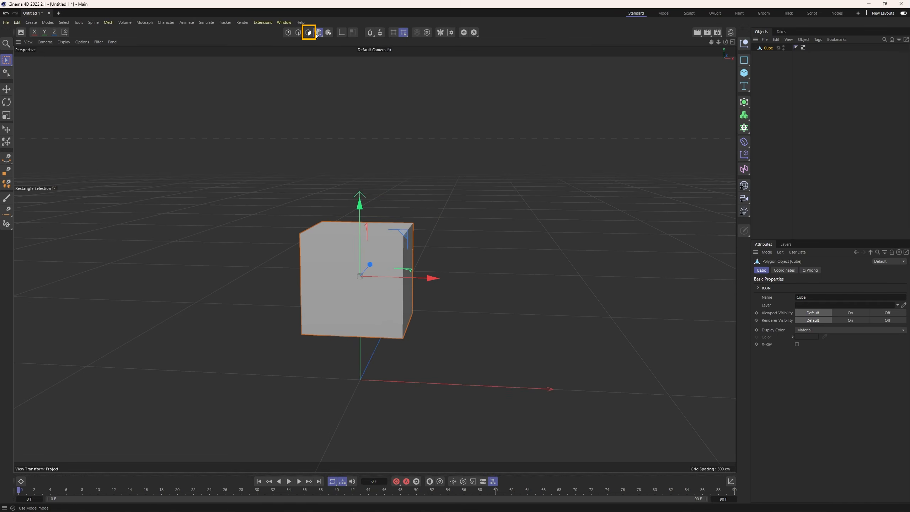
key(ctrl+a)
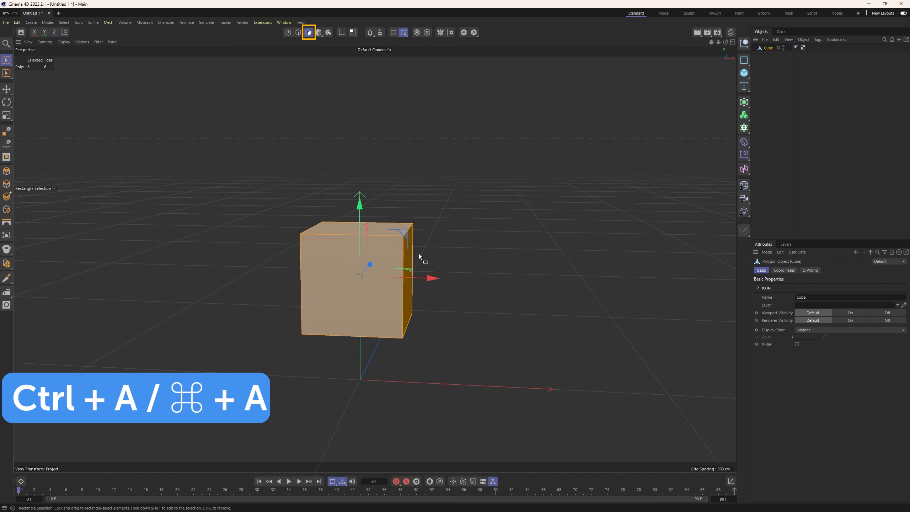
Subdivide the selected polygons with the Catmull-Clark pattern, smooth subdivision and 2 iterations.
mouse_move(369, 267)
alt+mouse_down()
mouse_move(368, 238)
mouse_move(420, 222)
mouse_move(431, 261)
mouse_move(376, 275)
alt+mouse_up()
right_click(443, 232)
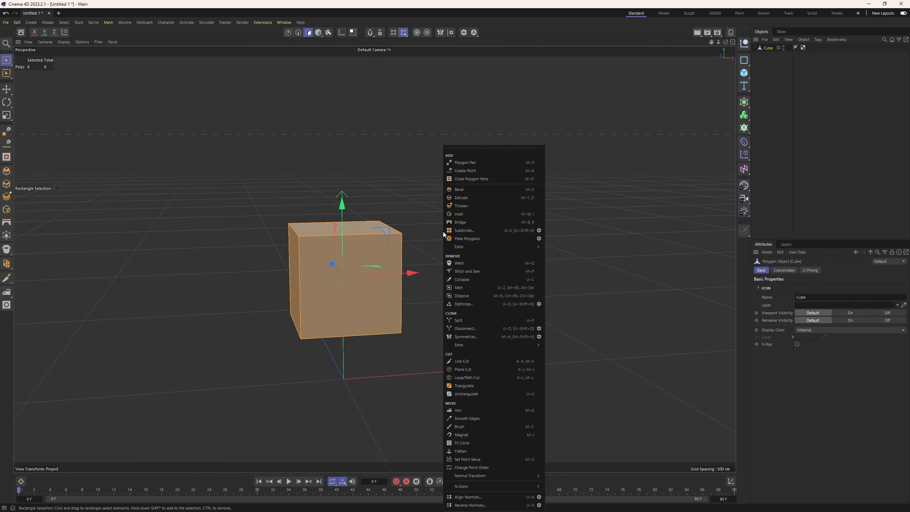
click(538, 231)
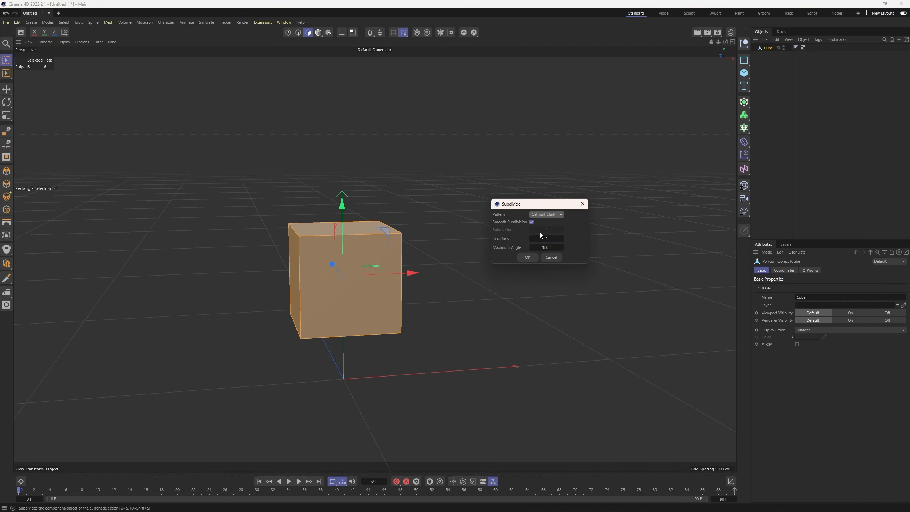
click(524, 258)
Scale the rounded mesh up in the front view until it spans the sketched torso's width.
middle_click(455, 289)
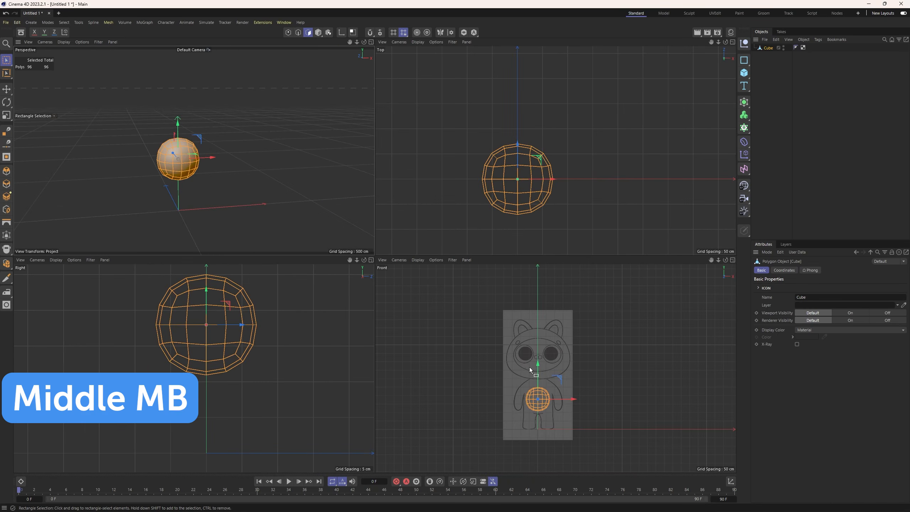
middle_click(457, 292)
key(t)
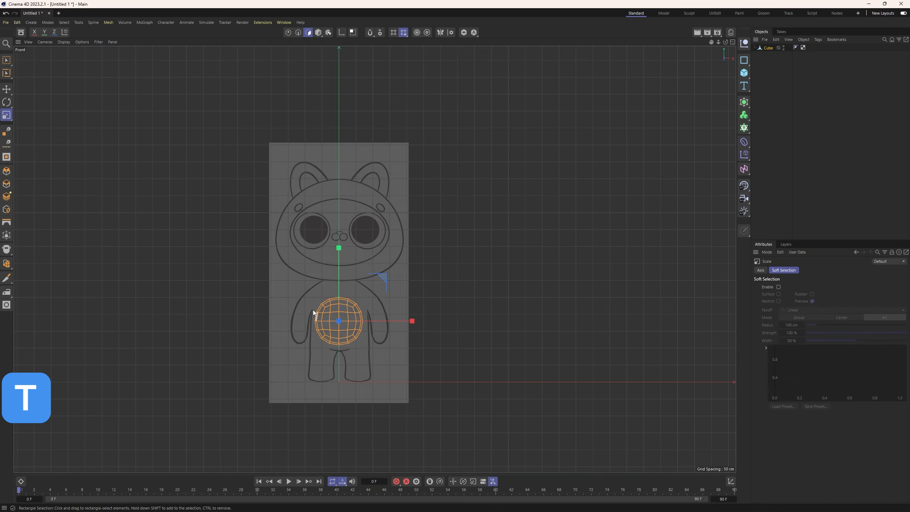
drag(413, 322, 421, 318)
drag(338, 246, 337, 239)
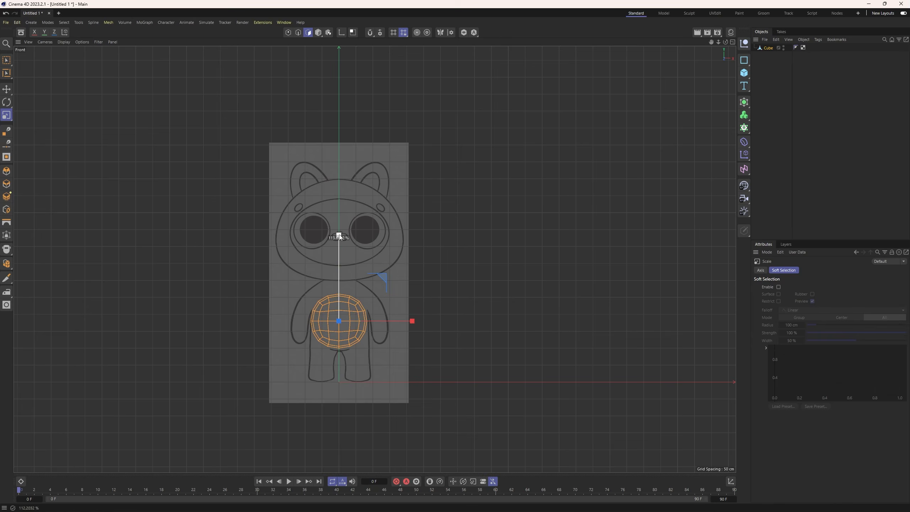
Fine-tune the rounded mesh's width, height and depth with small axis scalings in the front and top views.
middle_click(375, 281)
drag(518, 146, 520, 143)
scroll(556, 398, up, 10)
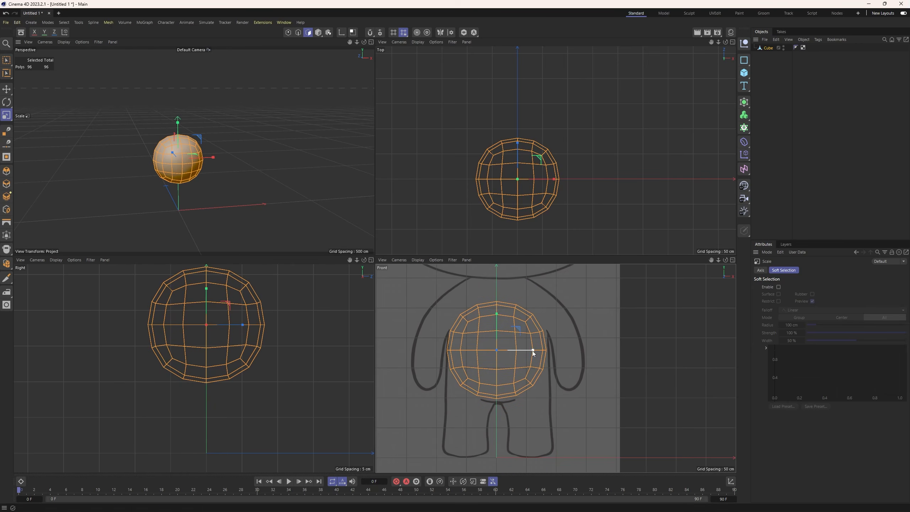
drag(532, 350, 534, 350)
drag(496, 315, 496, 312)
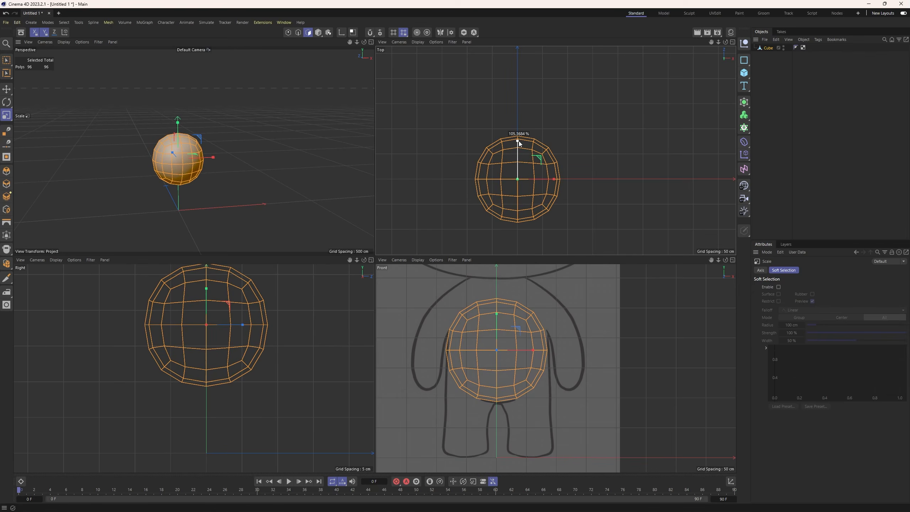
drag(519, 141, 519, 138)
Select the points at the top of the body mesh and enable soft selection with linear falloff and 100 cm radius.
click(6, 60)
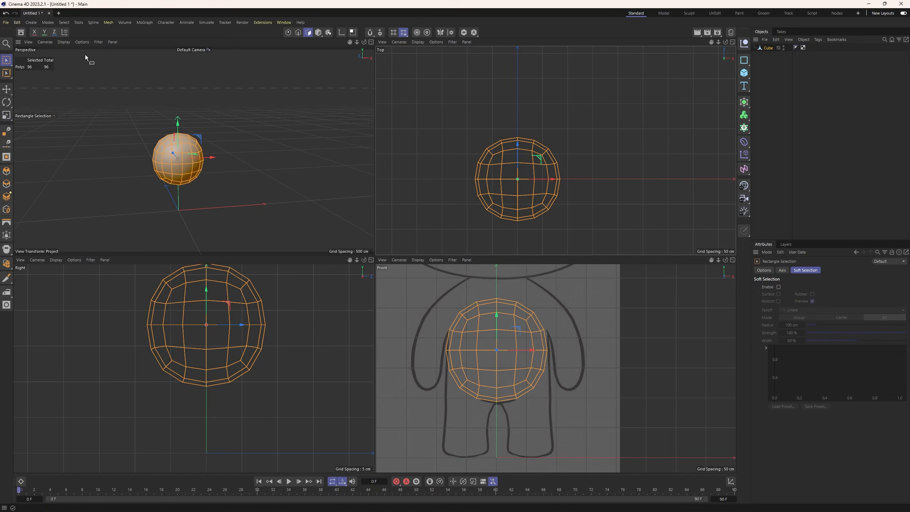
click(287, 32)
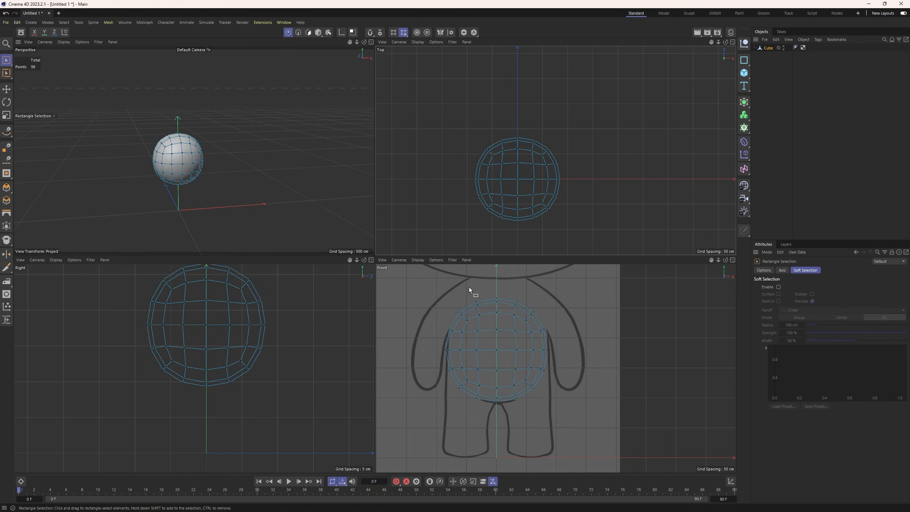
drag(469, 287, 516, 319)
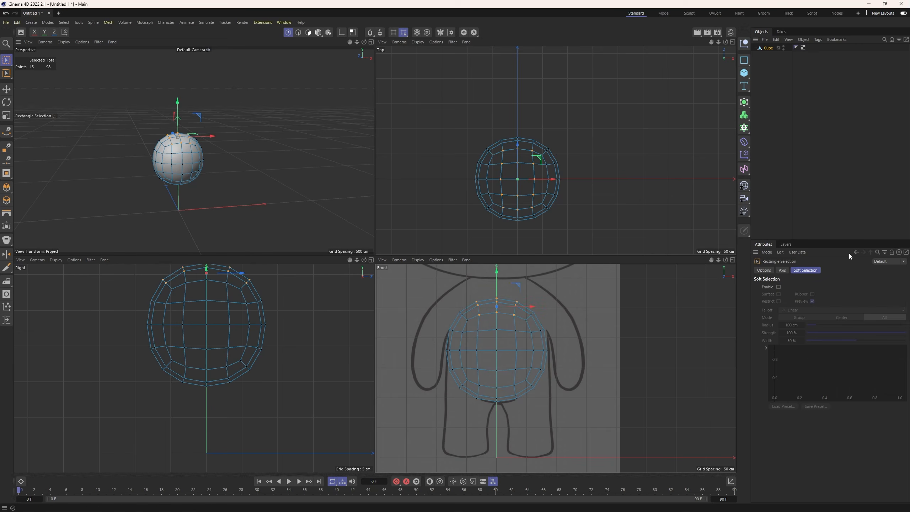
click(777, 287)
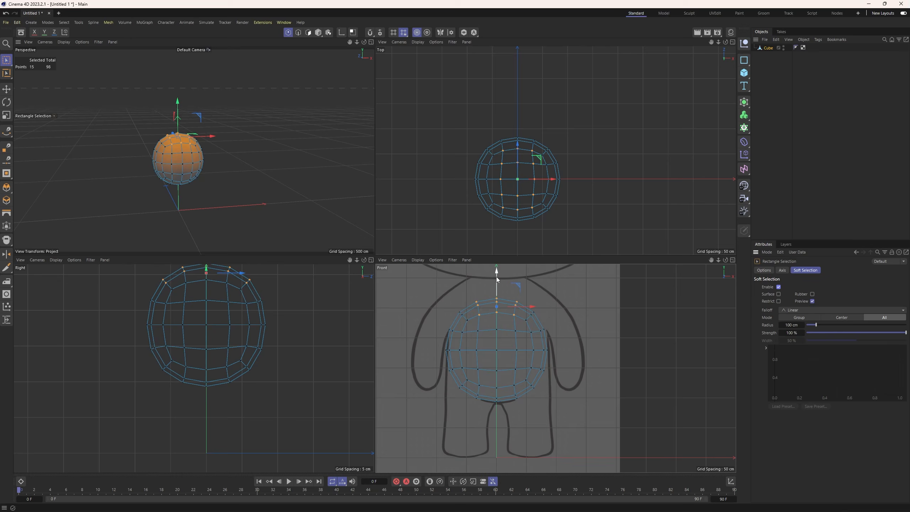
Pull the soft-selected top points upward past the neckline into the lower part of the sketched head.
mouse_move(497, 283)
mouse_down()
mouse_move(497, 261)
mouse_move(494, 270)
mouse_up()
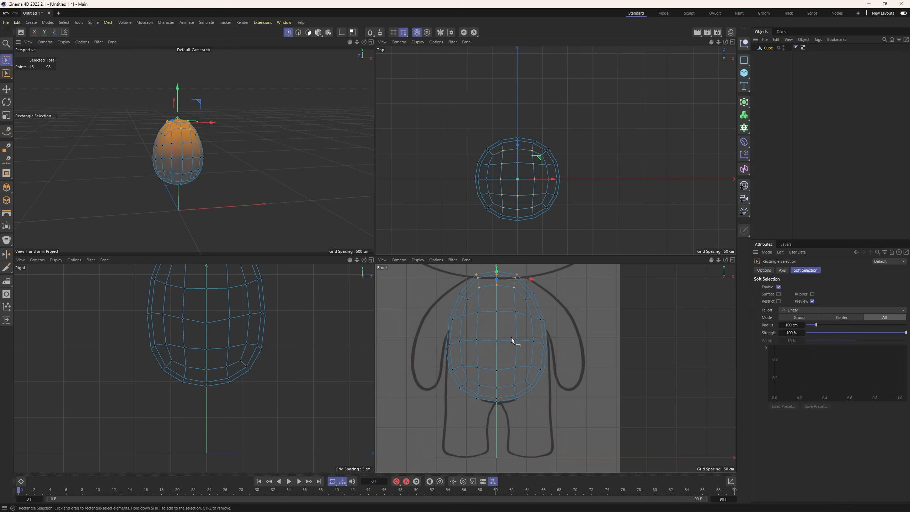
alt+middle_drag(513, 341, 513, 378)
drag(496, 286, 497, 273)
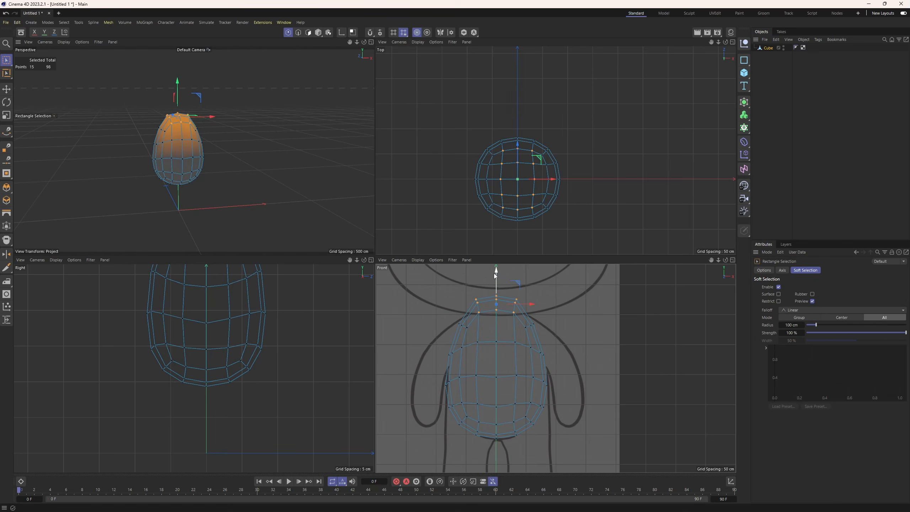
Scale the soft-selected top points down slightly in depth and width to taper the body toward the neck.
scroll(278, 311, down, 5)
alt+middle_drag(272, 298, 263, 351)
key(t)
drag(261, 316, 255, 317)
drag(533, 303, 531, 304)
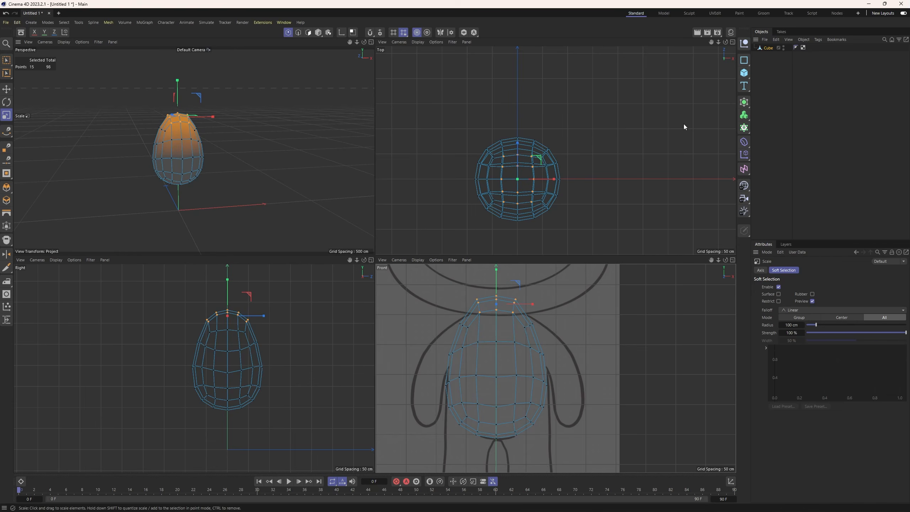
Add a Subdivision Surface generator and nest the body's cube mesh inside it.
click(318, 32)
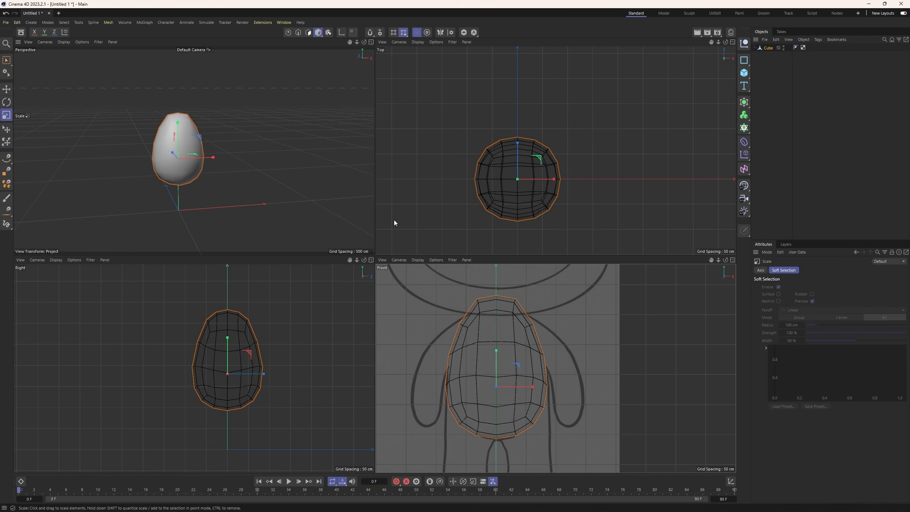
alt+click(743, 102)
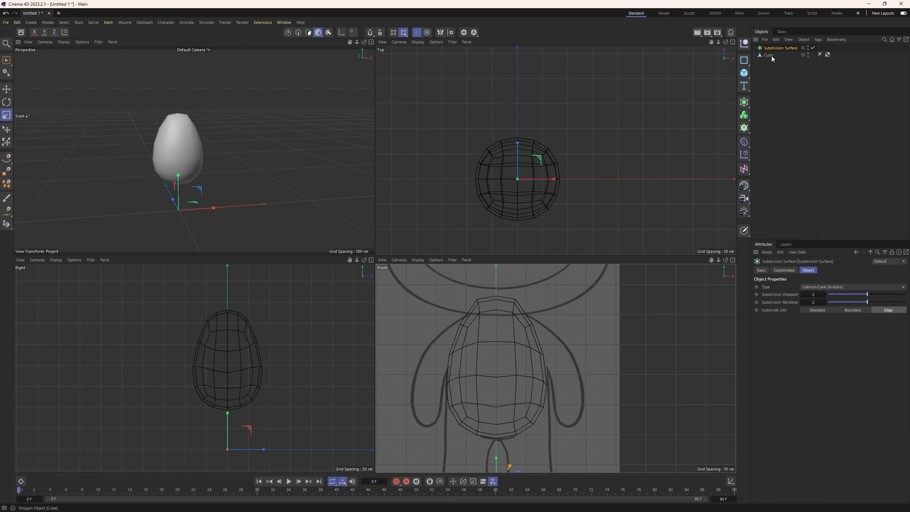
drag(773, 51, 773, 51)
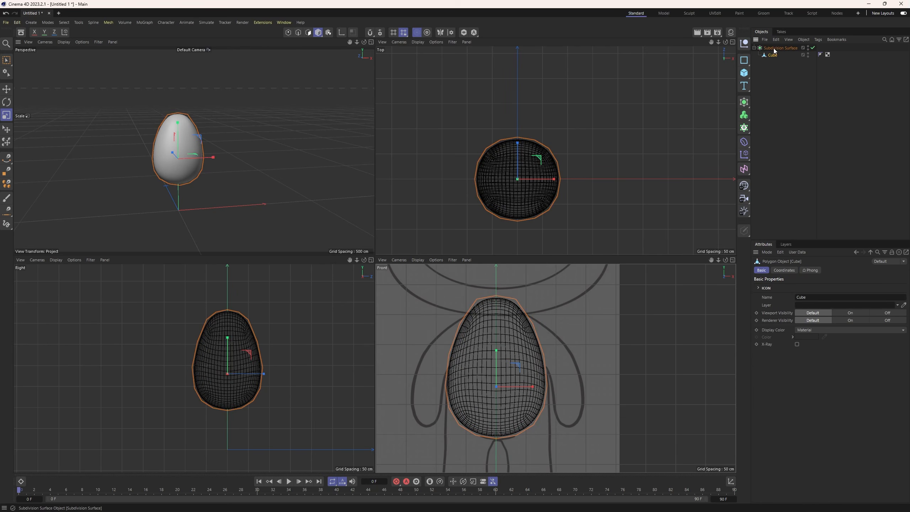
Rename the Subdivision Surface as Body.
double_click(775, 48)
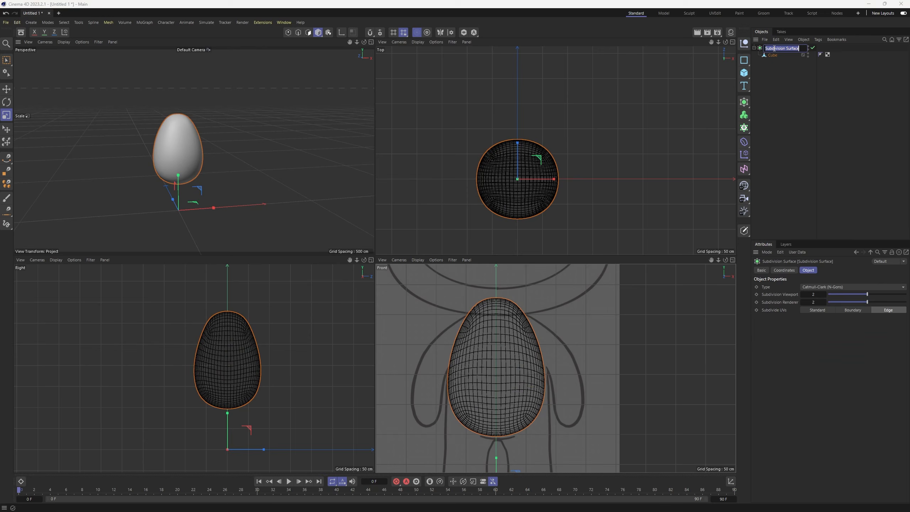
text(B)
key(Caps_Lock)
text(ody)
key(Return)
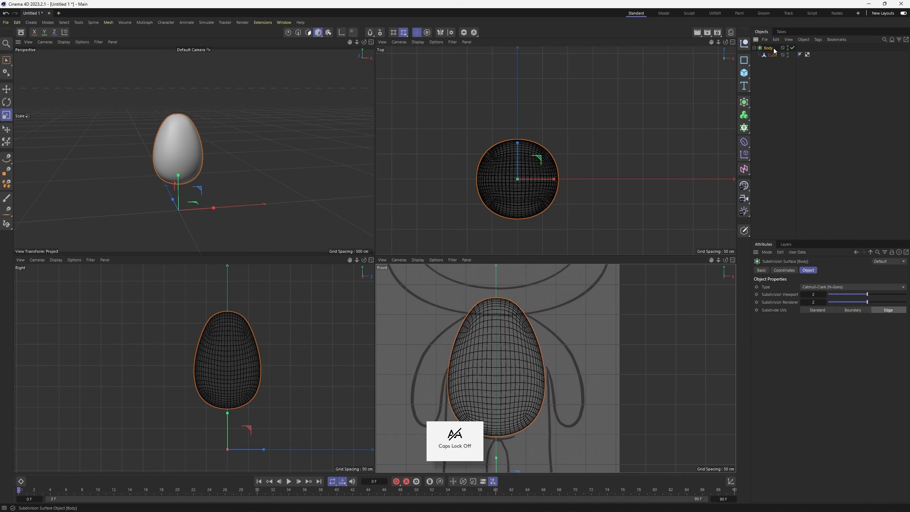
Disable the Body subdivision smoothing and select the cube mesh nested under it.
scroll(467, 381, down, 5)
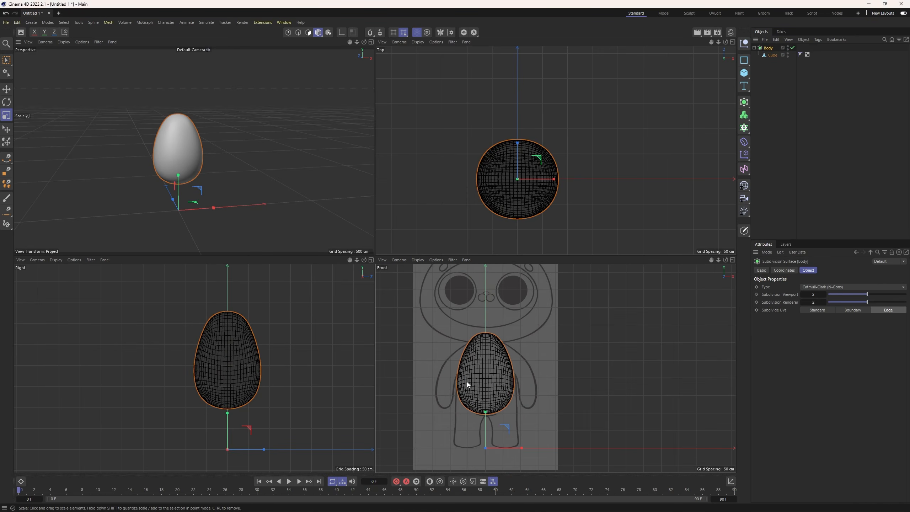
alt+middle_drag(463, 338, 464, 335)
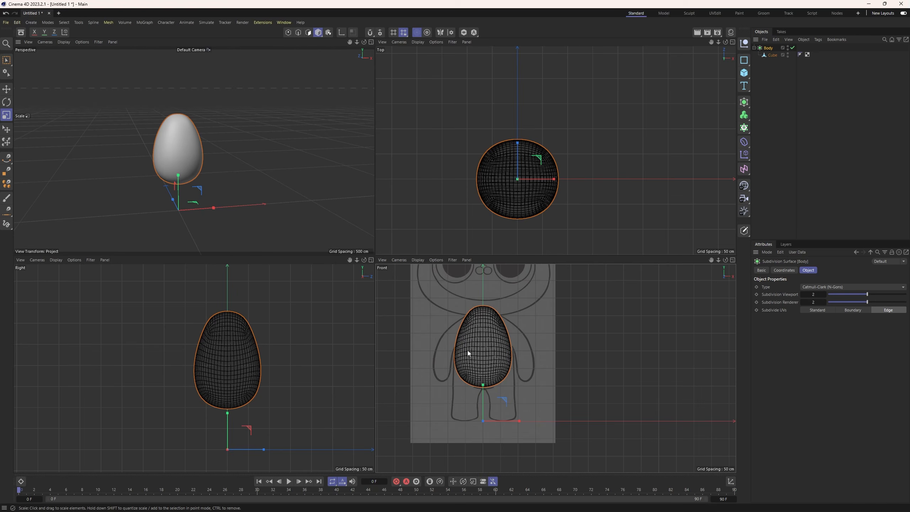
click(792, 47)
click(773, 56)
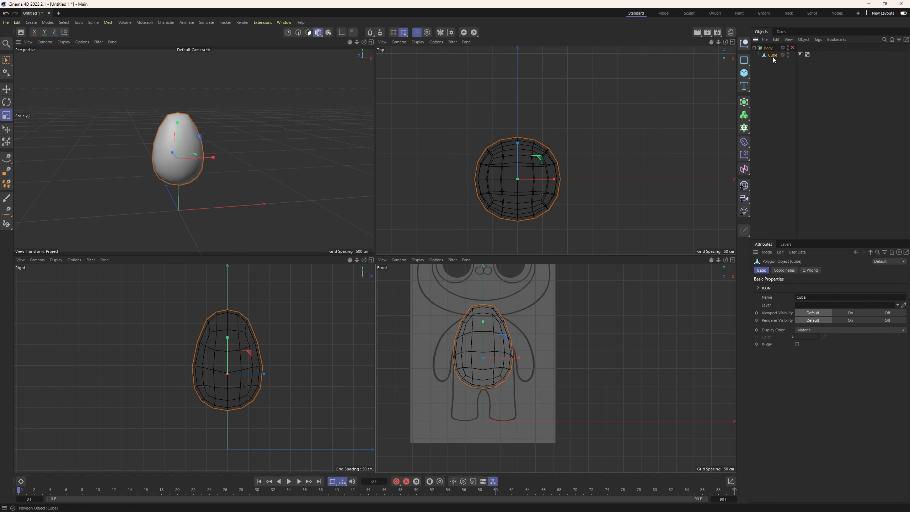
Turn off soft selection and delete all polygons on the negative X half of the body mesh.
click(308, 32)
key(ctrl+a)
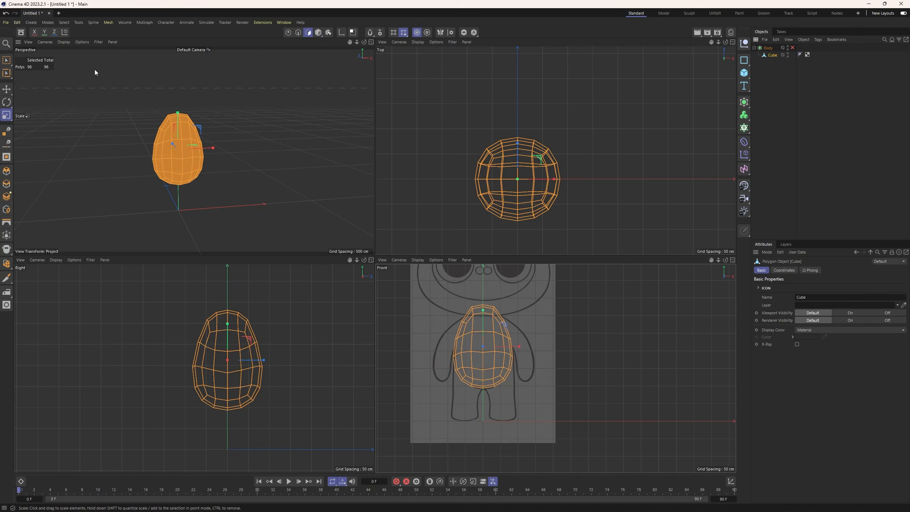
click(8, 61)
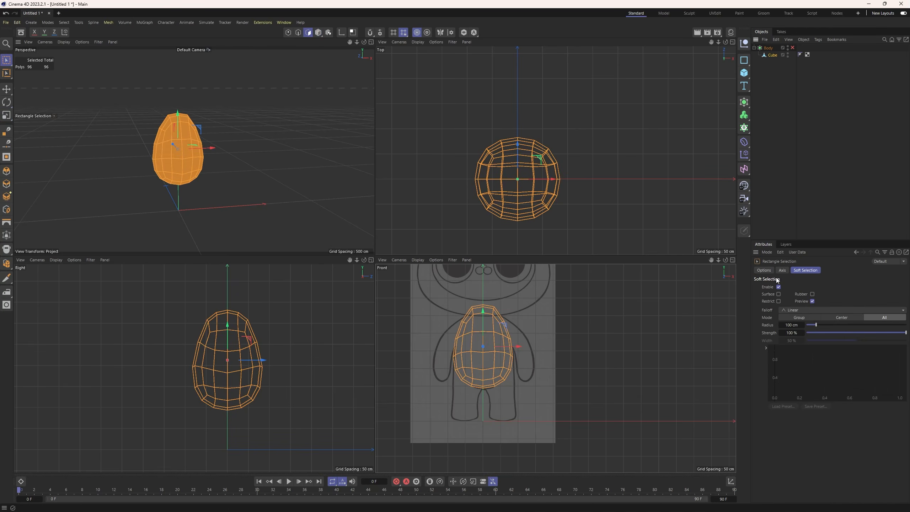
drag(451, 294, 485, 410)
key(Delete)
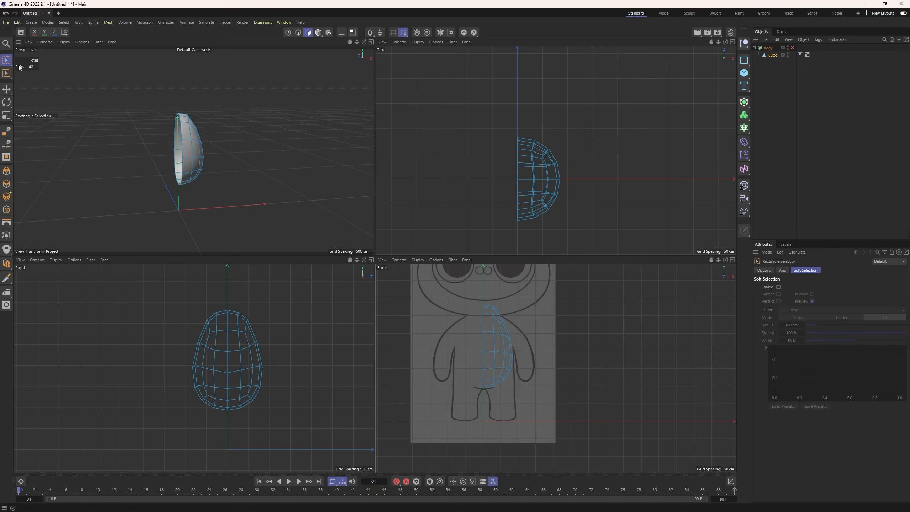
Select the four polygons low on the outer side of the half body and round them with Fit Circle.
drag(6, 60, 24, 69)
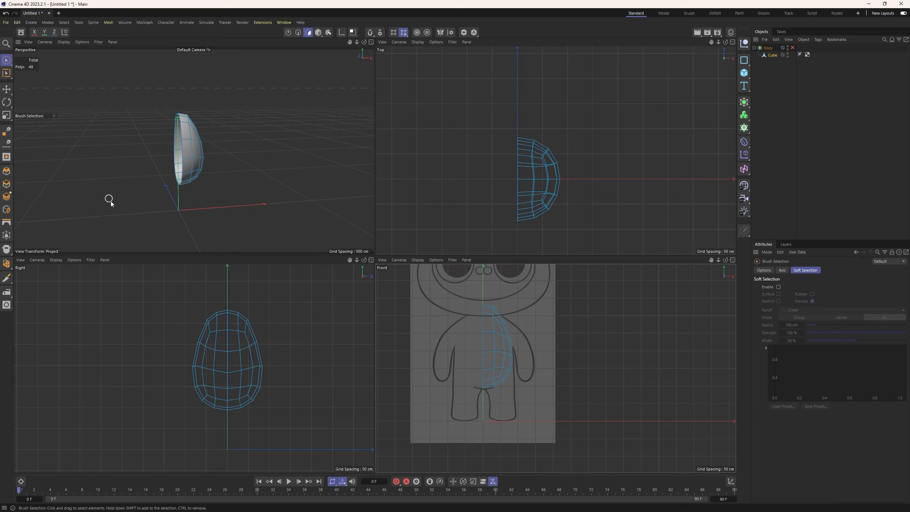
click(226, 396)
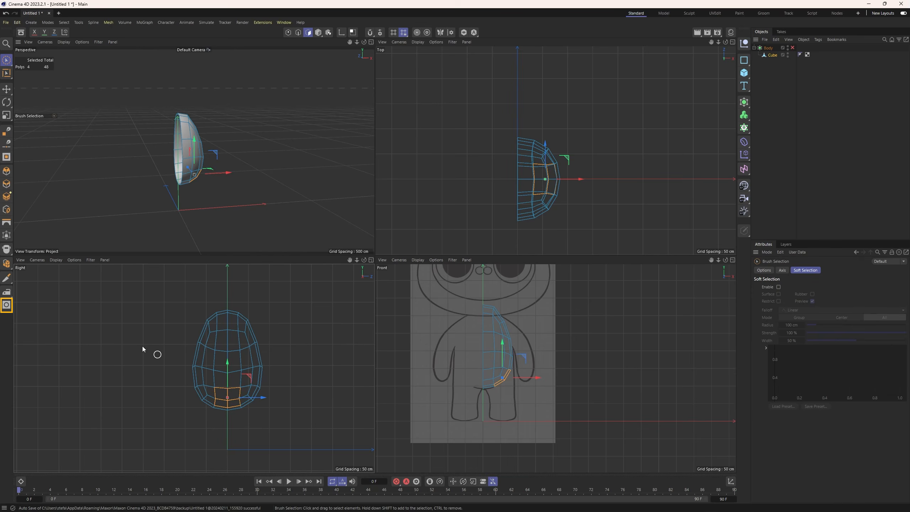
click(7, 305)
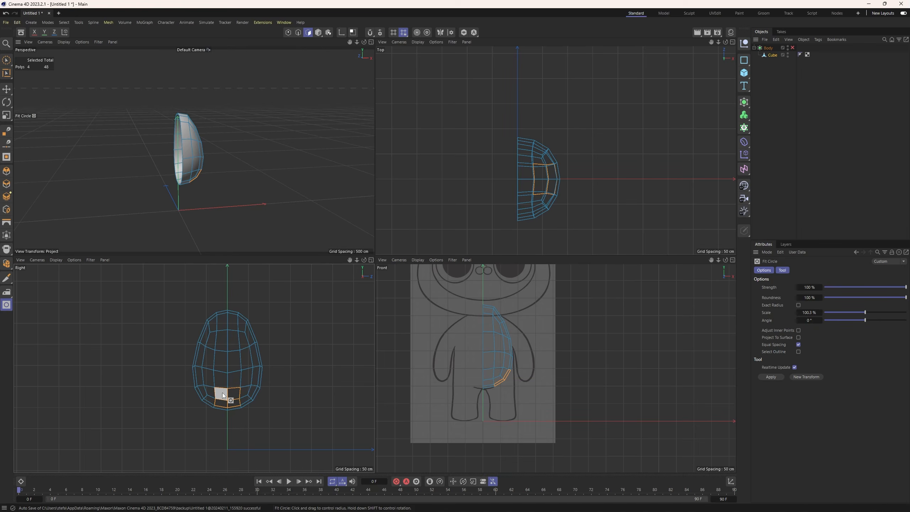
drag(222, 392, 225, 392)
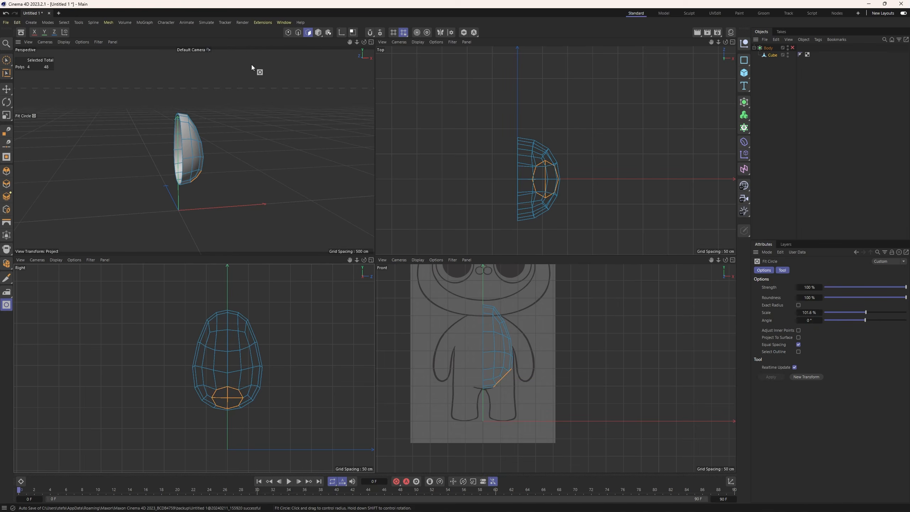
Scale the rounded polygon patch slightly in depth and width so its outline becomes an even circle in the top view.
click(7, 60)
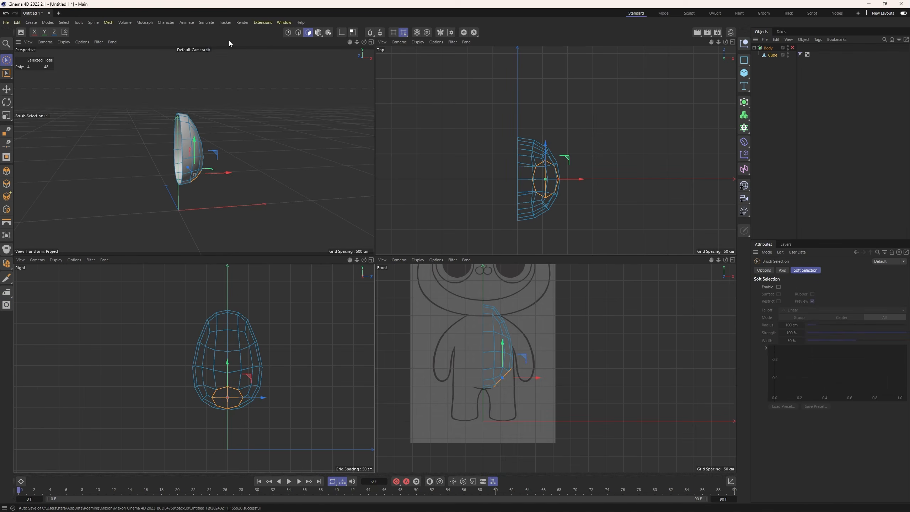
key(t)
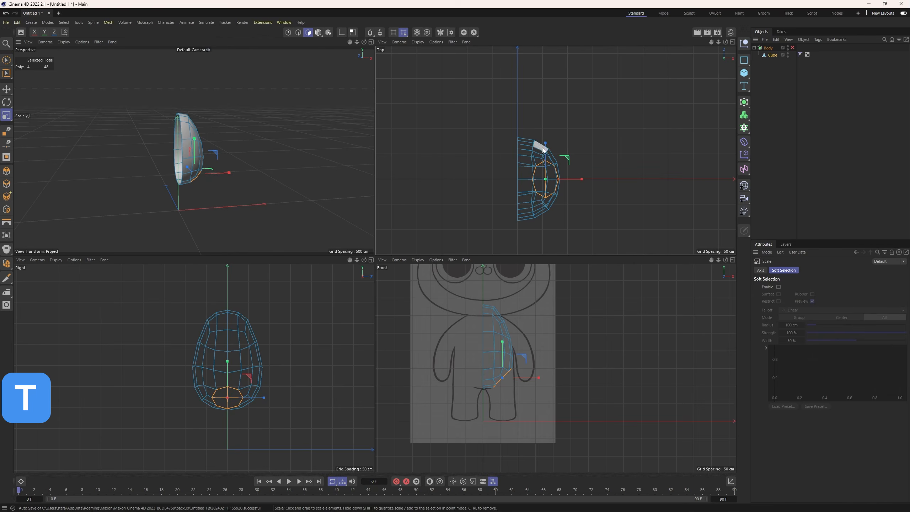
drag(542, 145, 548, 149)
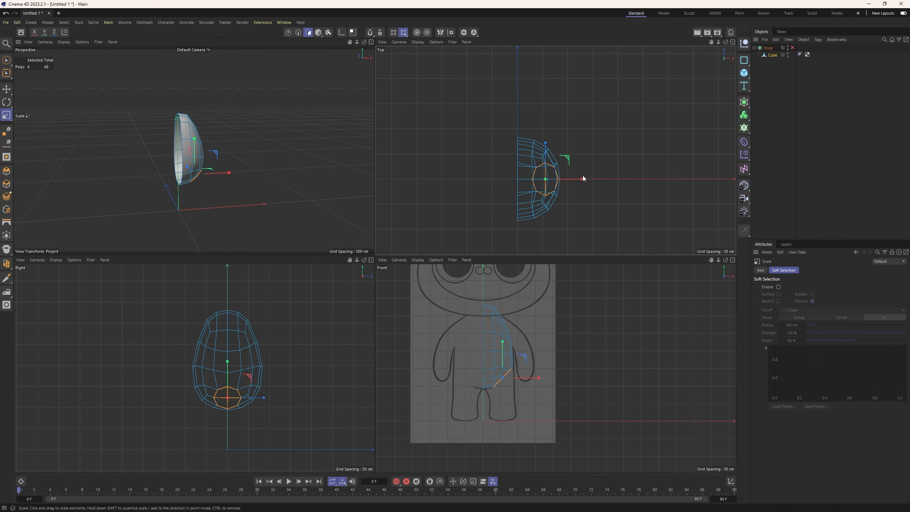
drag(583, 178, 585, 180)
scroll(516, 345, up, 2)
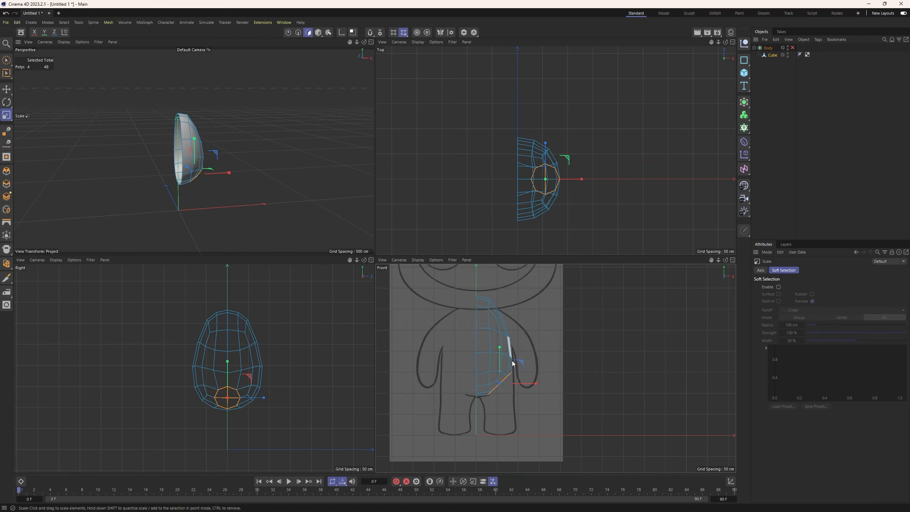
drag(263, 397, 266, 399)
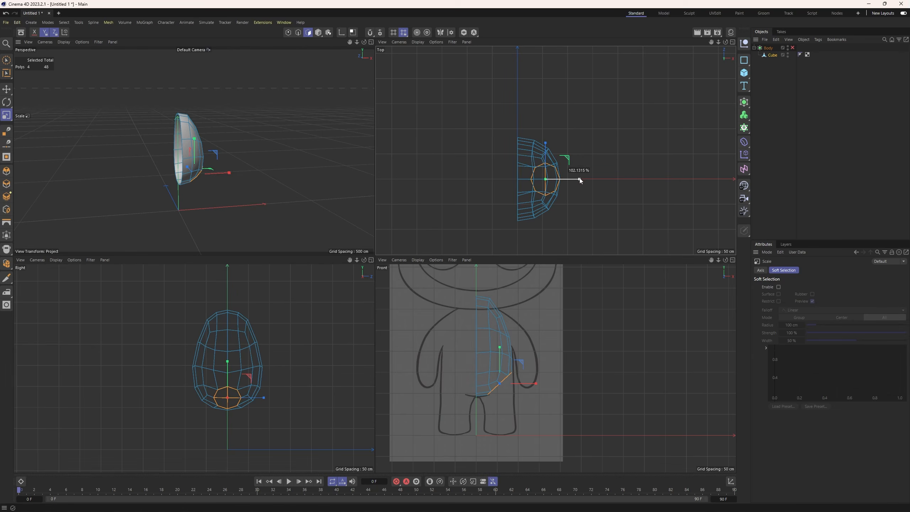
Shift the circular patch toward the body's centre, rotate it to a flatter angle in the front view, and lower it slightly.
key(e)
drag(580, 179, 571, 177)
key(r)
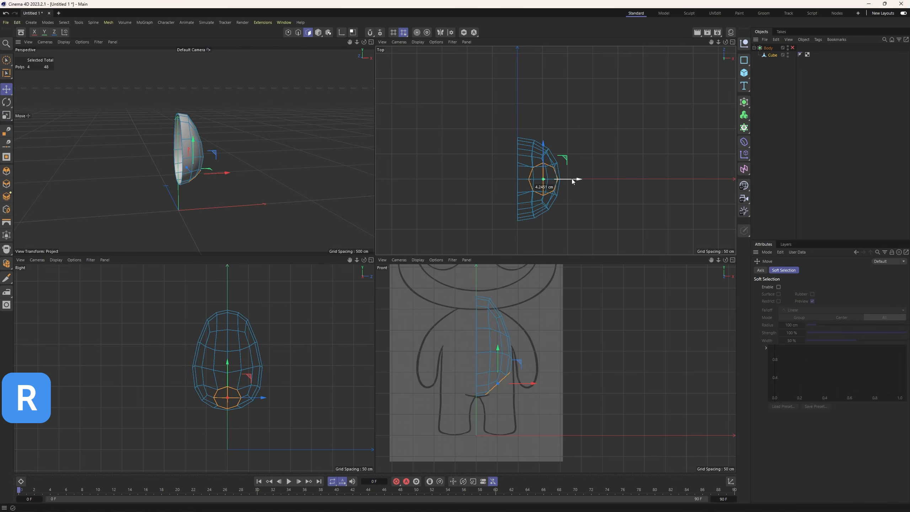
scroll(514, 376, up, 4)
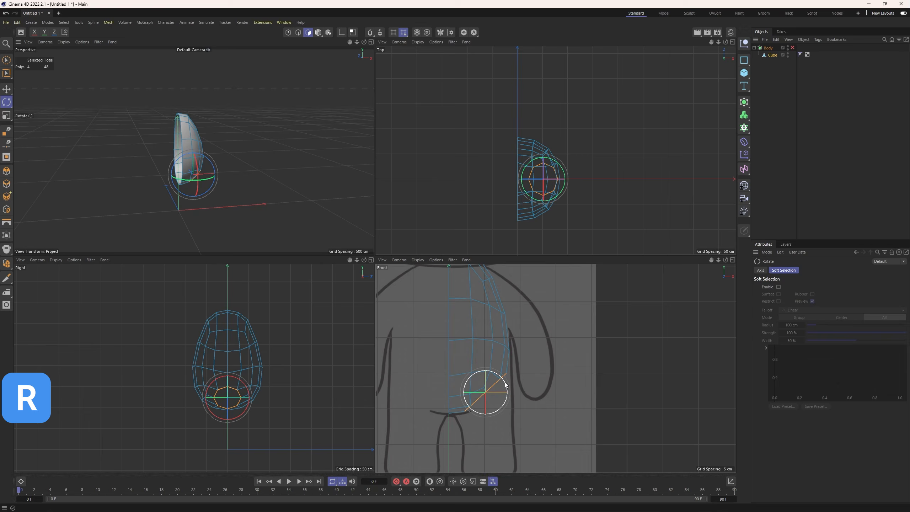
key(e)
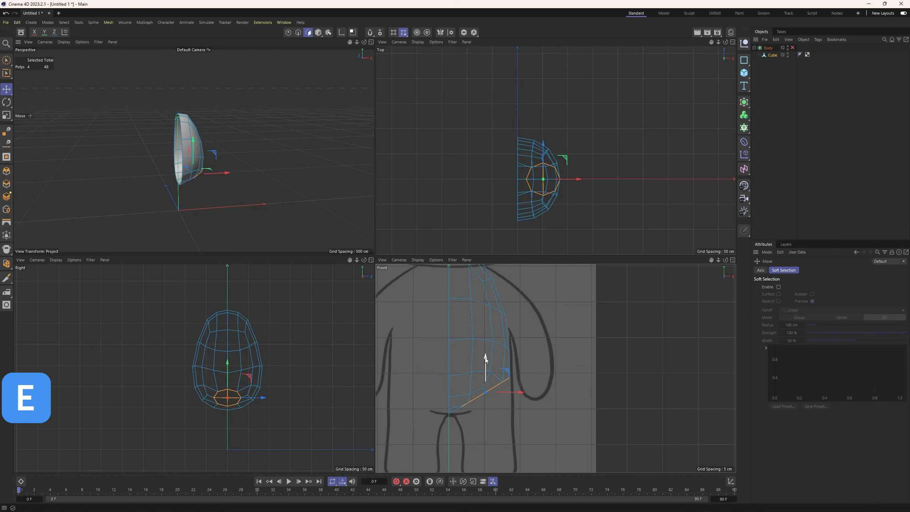
drag(485, 357, 488, 366)
alt+drag(231, 216, 139, 194)
alt+drag(257, 213, 302, 207)
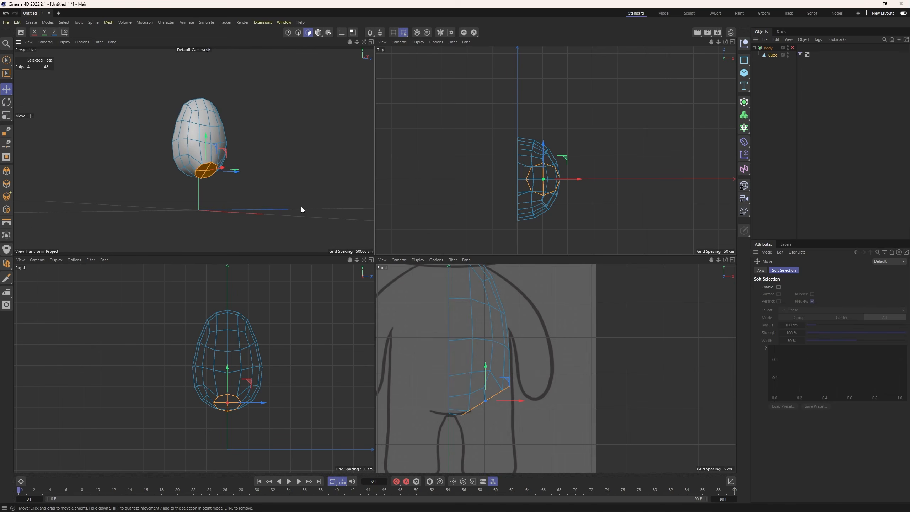
Extrude the circular patch downward to start the leg and rotate its end face level in the front view.
scroll(498, 391, up, 3)
scroll(555, 370, down, 5)
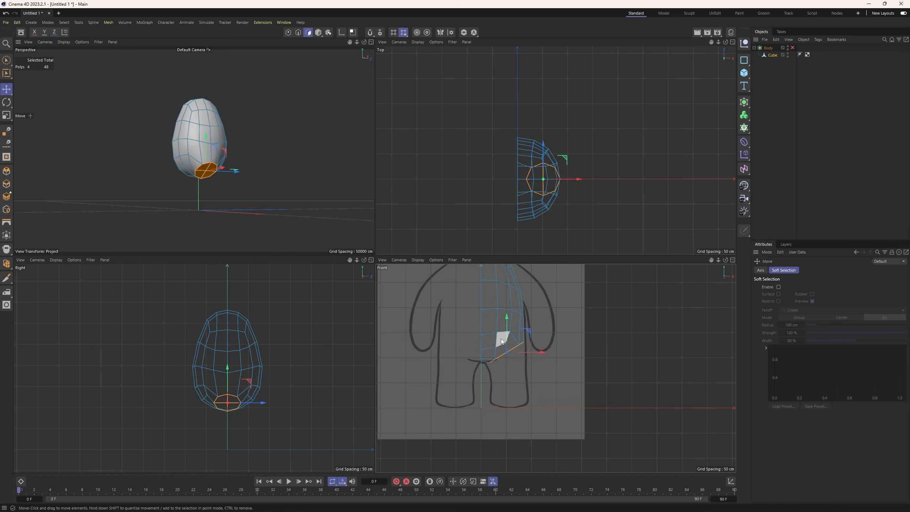
scroll(497, 341, up, 4)
alt+middle_drag(487, 368, 491, 355)
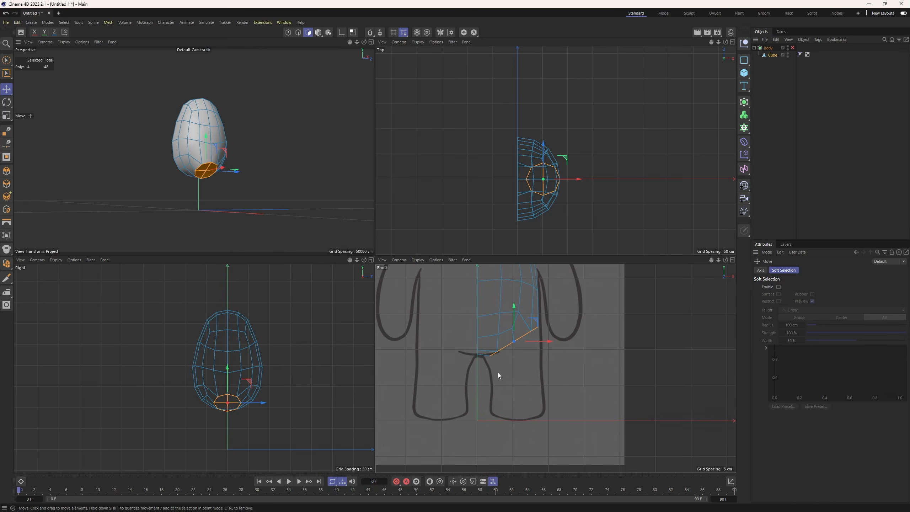
key(m)
key(t)
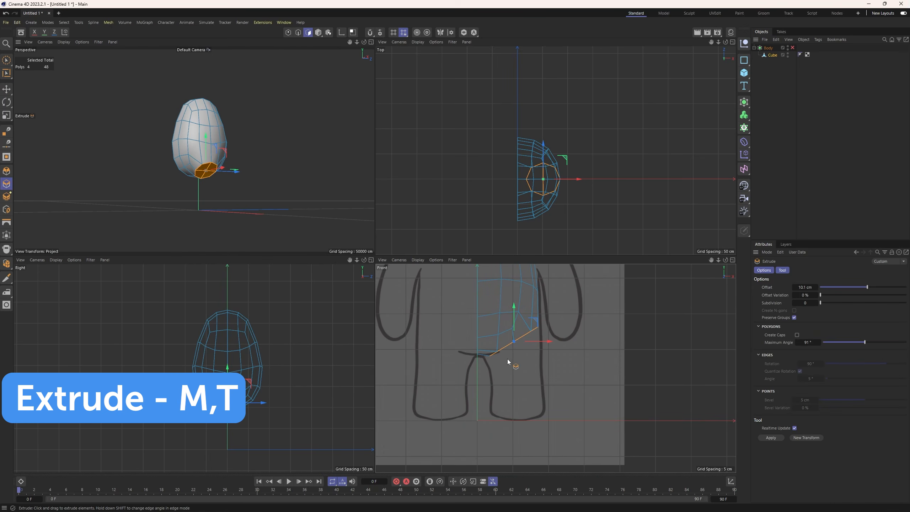
drag(507, 359, 539, 360)
key(r)
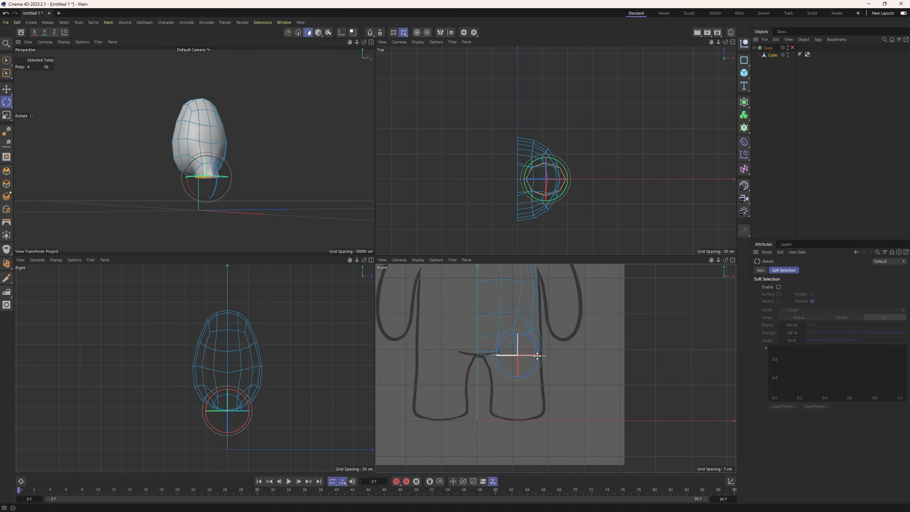
Move the leg's end face down and toward the centre, and narrow its width to fit the sketched leg.
key(e)
drag(519, 324, 518, 334)
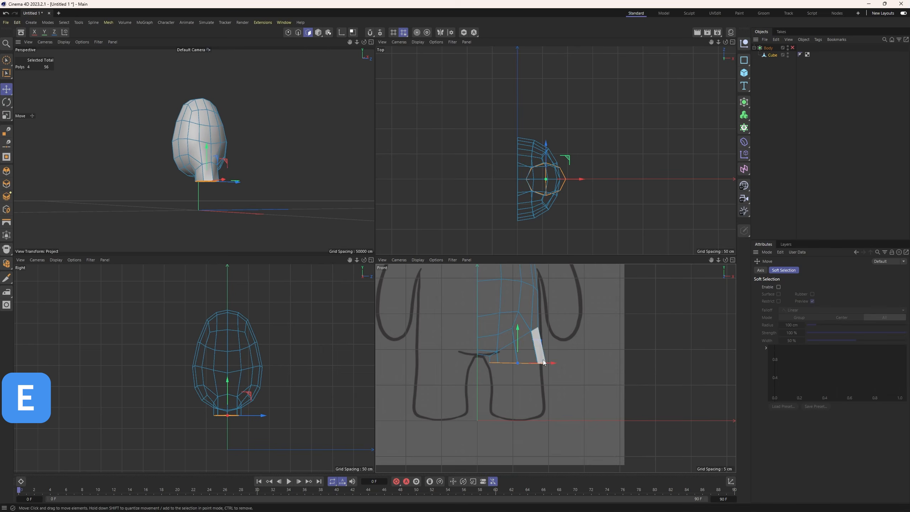
drag(551, 363, 548, 363)
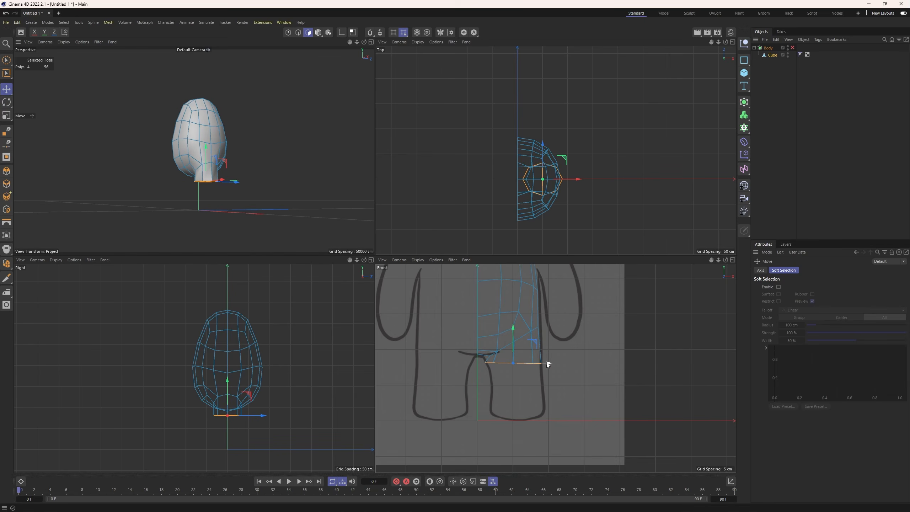
key(t)
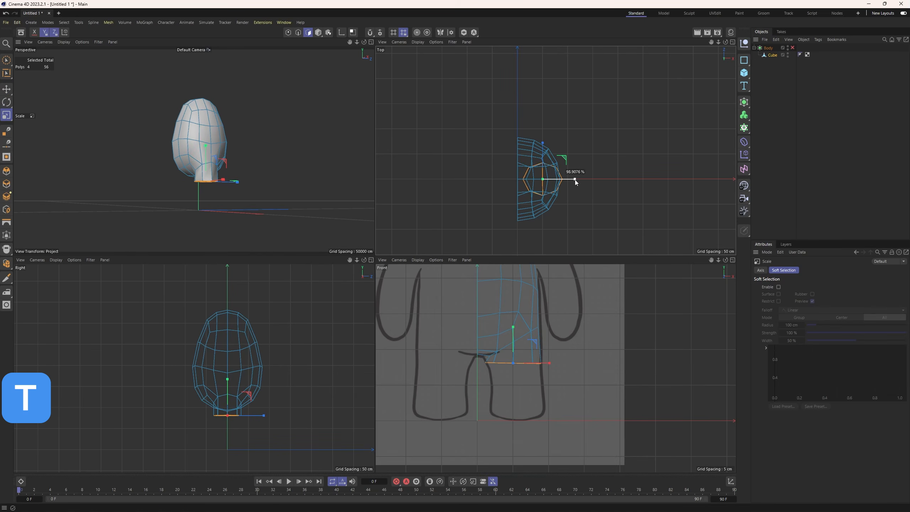
drag(575, 179, 571, 180)
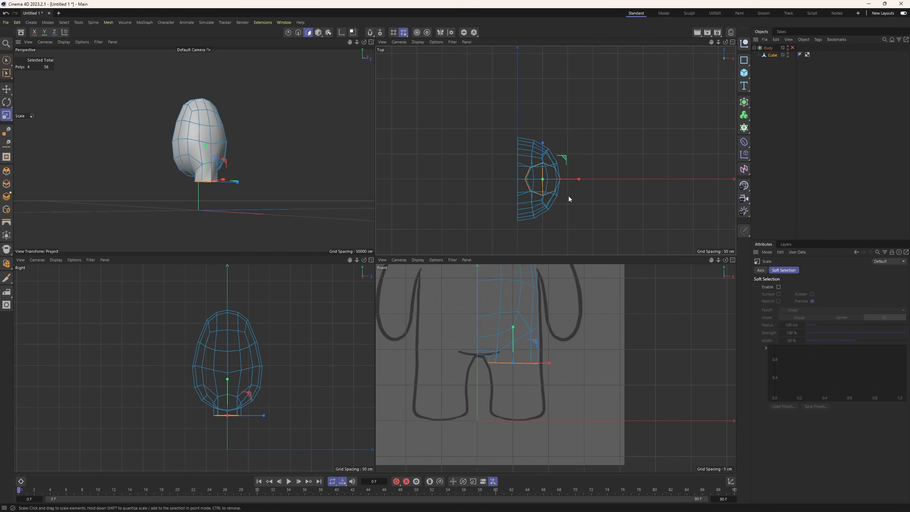
Extrude the leg's end face down another section, shift it to follow the sketched outline, and adjust its depth slightly in the top view.
scroll(521, 373, up, 3)
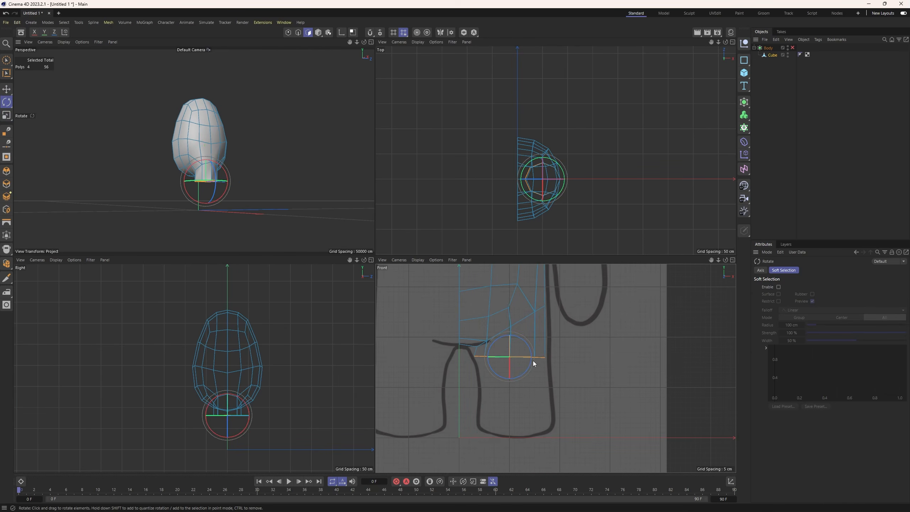
key(e)
drag(534, 357, 544, 382)
key(m)
key(t)
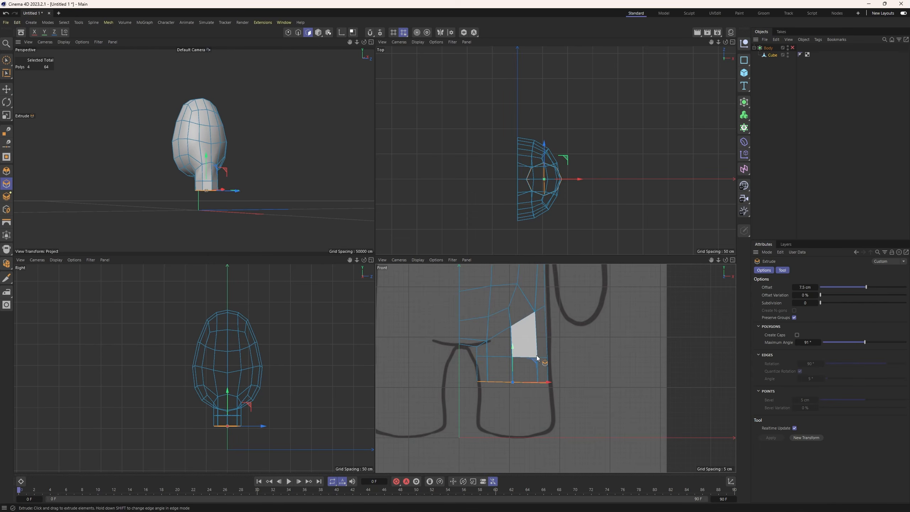
key(t)
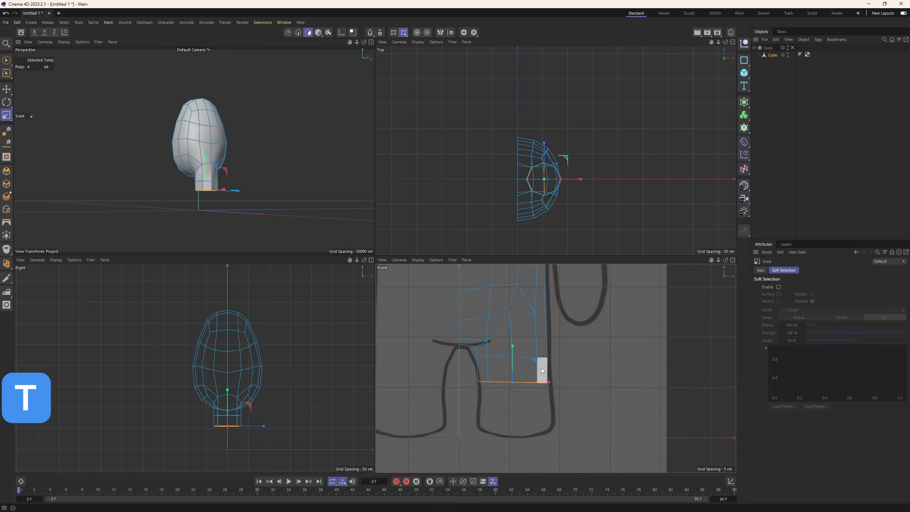
drag(544, 142, 544, 145)
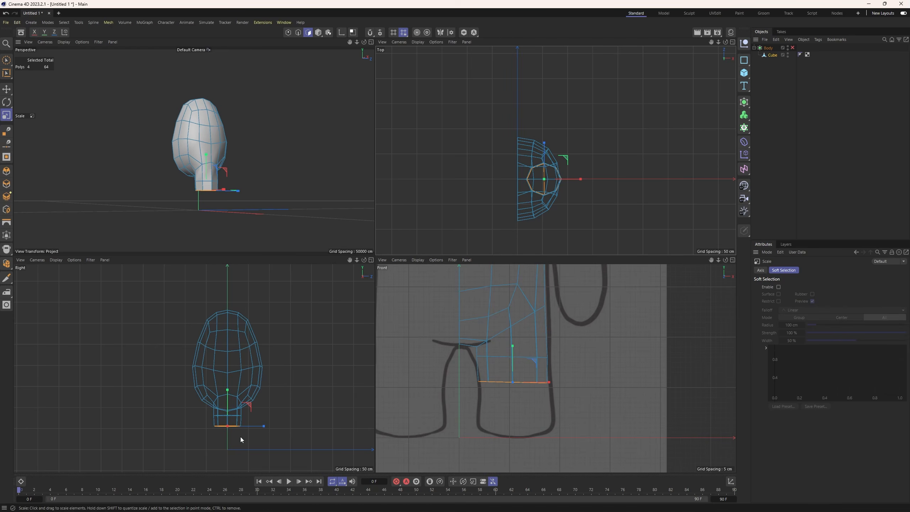
Extrude a further leg section downward and widen its end face slightly in width and depth to follow the sketch.
scroll(240, 436, up, 10)
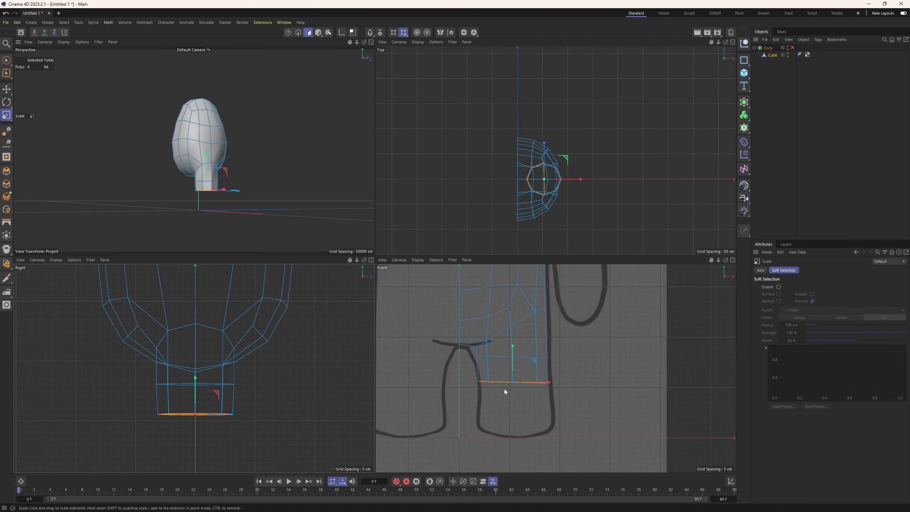
key(m)
key(t)
drag(513, 395, 513, 372)
key(t)
drag(537, 408, 550, 408)
drag(230, 441, 232, 441)
drag(544, 142, 544, 143)
Extend the leg with another extruded section below the flare and enlarge its end face slightly to match the sketched foot.
key(e)
drag(527, 405, 515, 389)
key(m)
key(t)
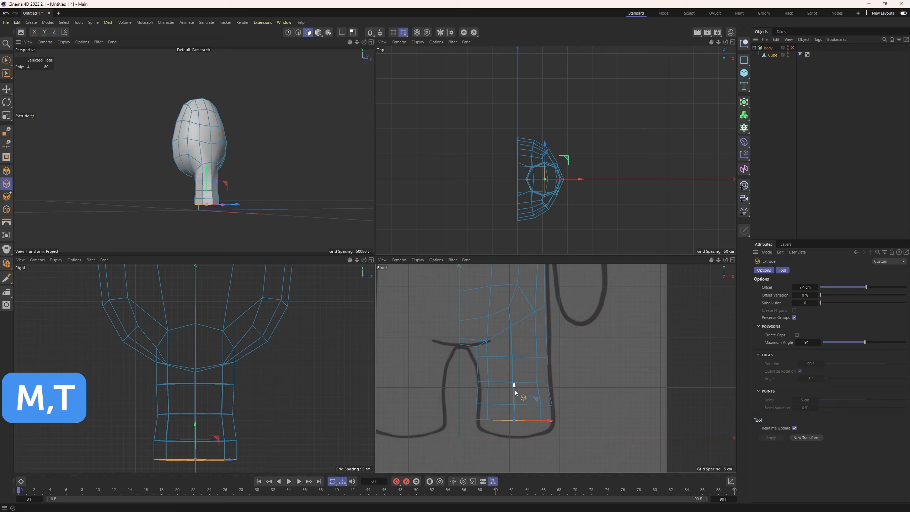
key(t)
drag(550, 421, 552, 423)
drag(231, 460, 234, 461)
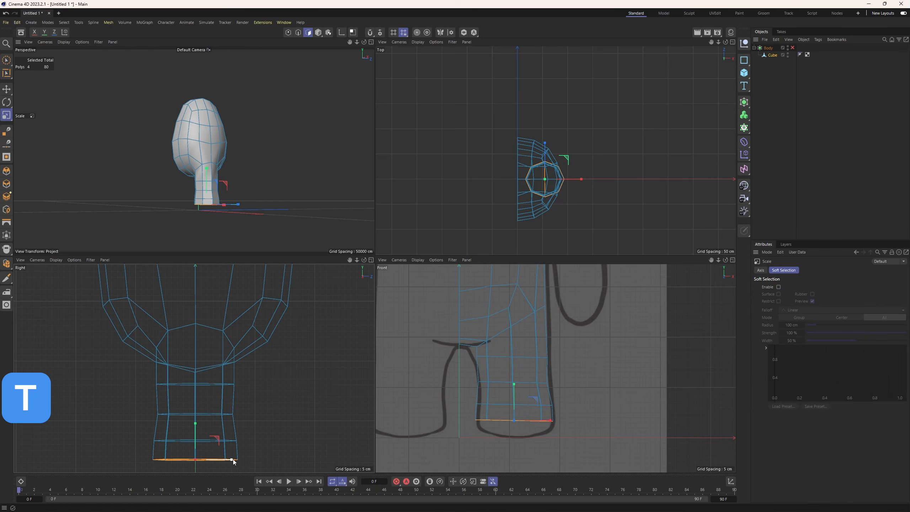
Extrude a short foot section downward, close to the bottom line of the sketched leg.
key(e)
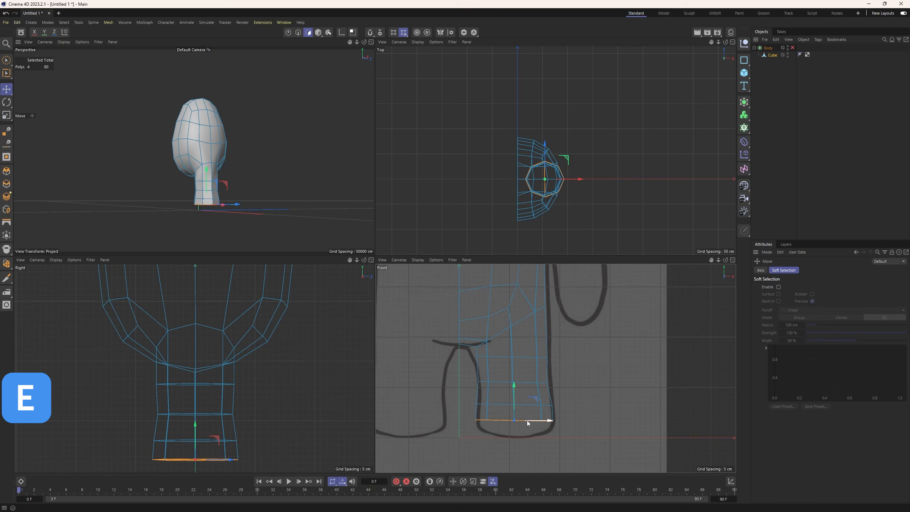
key(m)
key(t)
drag(514, 383, 514, 393)
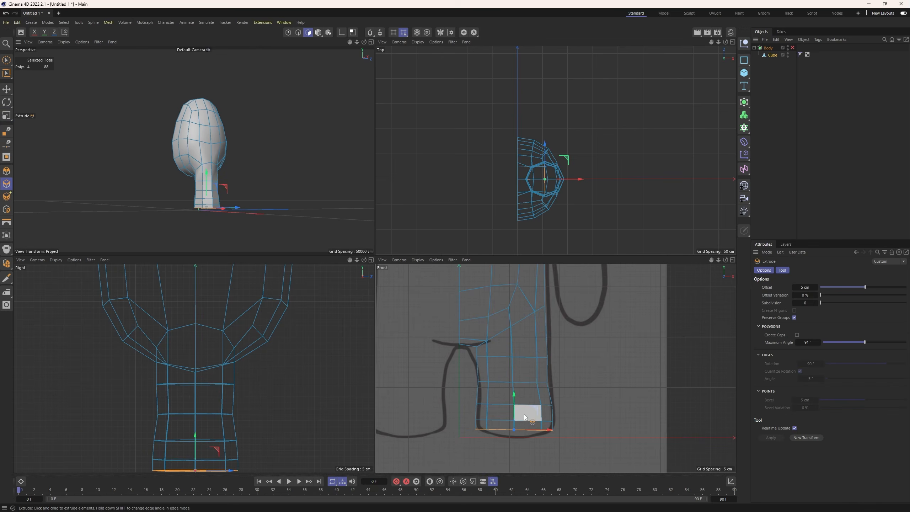
Narrow the foot's end face slightly in width and depth to begin rounding the sole and keep its outline circular.
alt+middle_drag(524, 414, 525, 366)
alt+drag(217, 190, 231, 172)
scroll(231, 172, up, 4)
key(t)
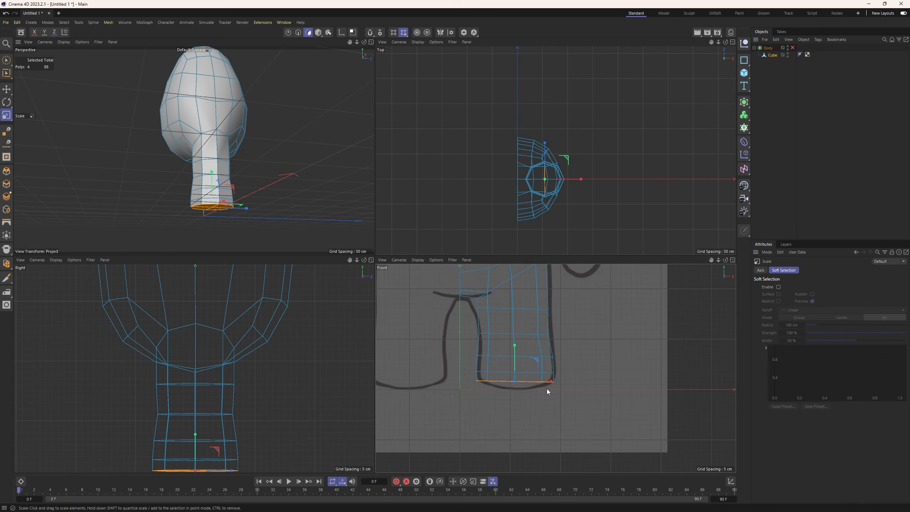
drag(551, 381, 546, 383)
alt+middle_drag(238, 449, 245, 417)
drag(201, 403, 202, 410)
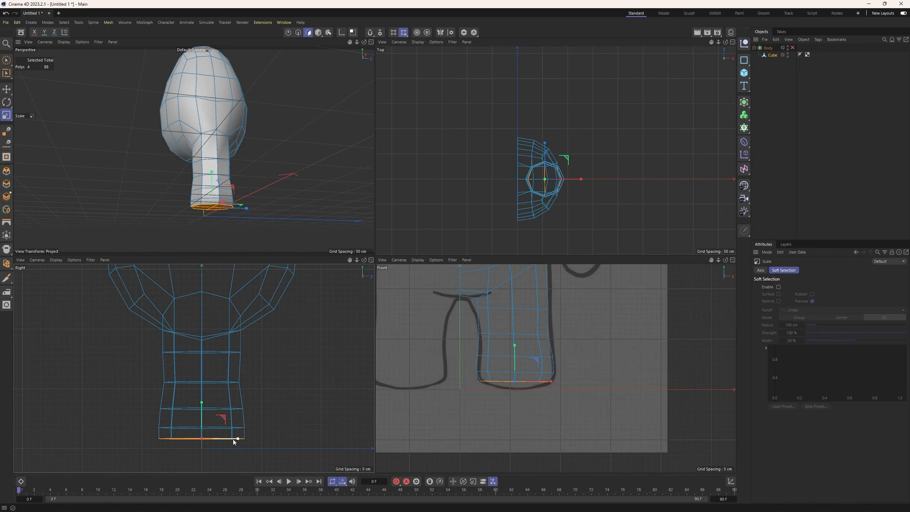
drag(236, 438, 234, 438)
scroll(548, 163, up, 4)
drag(539, 150, 540, 155)
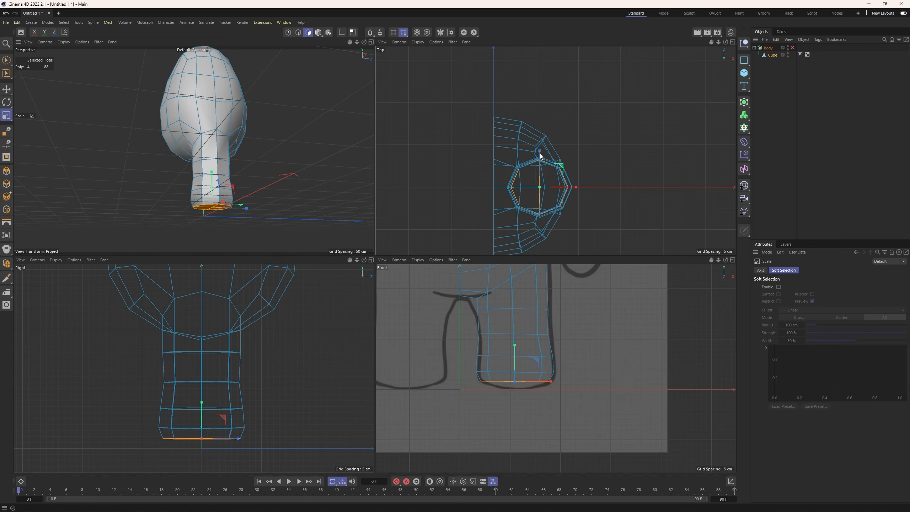
Extrude the foot's end face 3.4 cm downward and shrink it in width and depth to a small circle that rounds the sole.
key(e)
key(m)
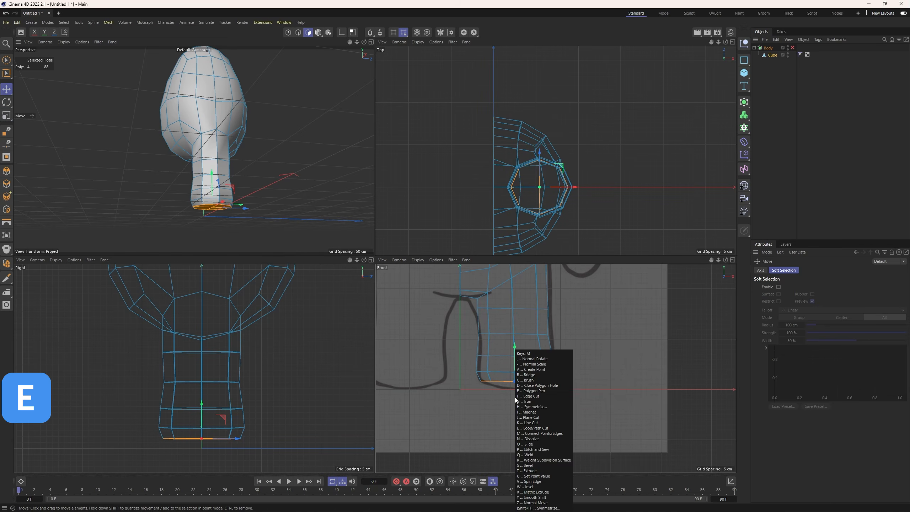
key(t)
drag(587, 409, 599, 409)
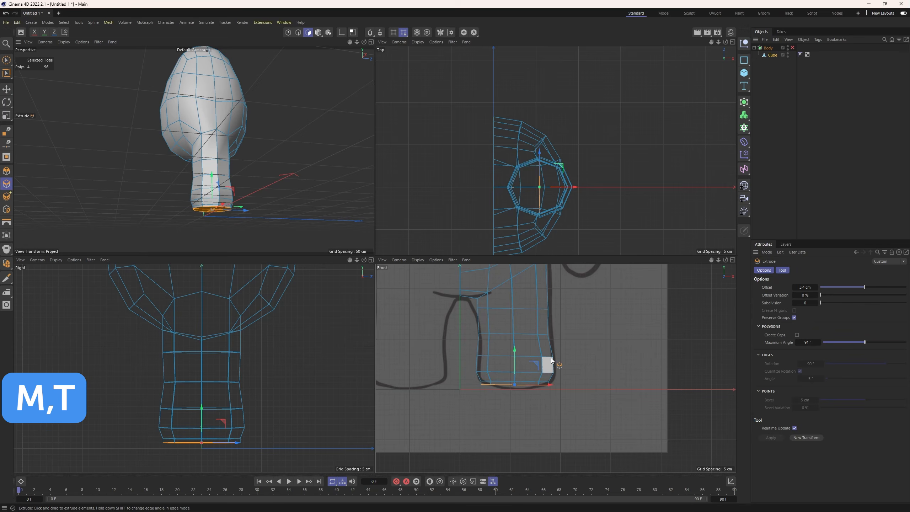
key(t)
drag(547, 374, 537, 388)
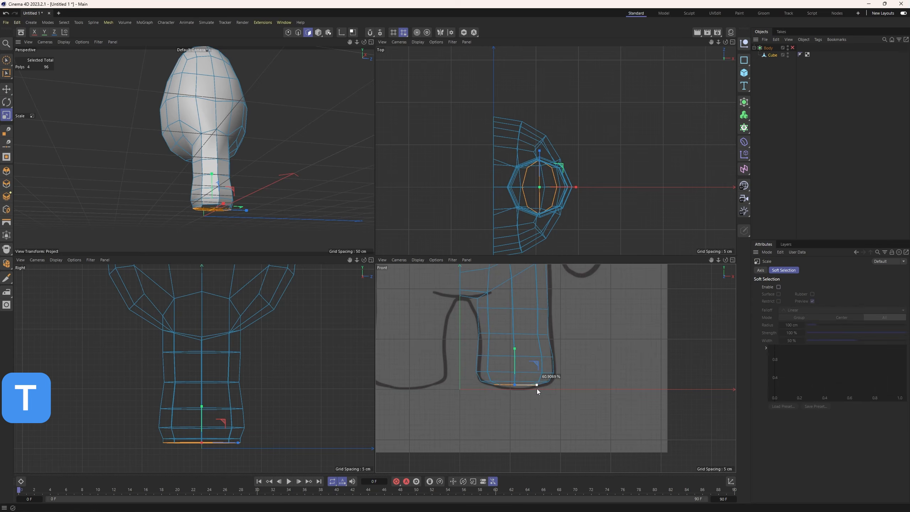
drag(241, 444, 221, 444)
drag(573, 187, 571, 187)
drag(539, 150, 540, 151)
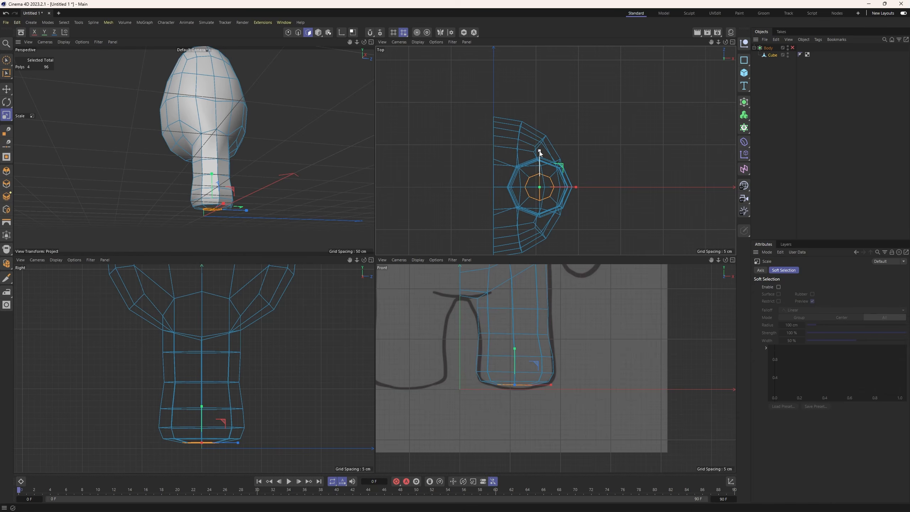
Turn on the Body's subdivision smoothing and inspect the leg in the perspective view with nothing selected.
click(318, 33)
alt+drag(256, 130, 282, 175)
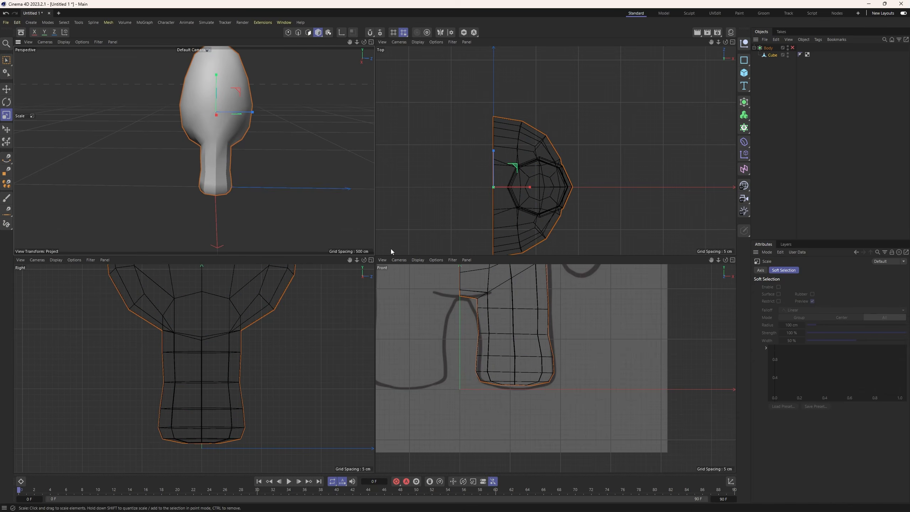
click(792, 48)
scroll(241, 162, down, 4)
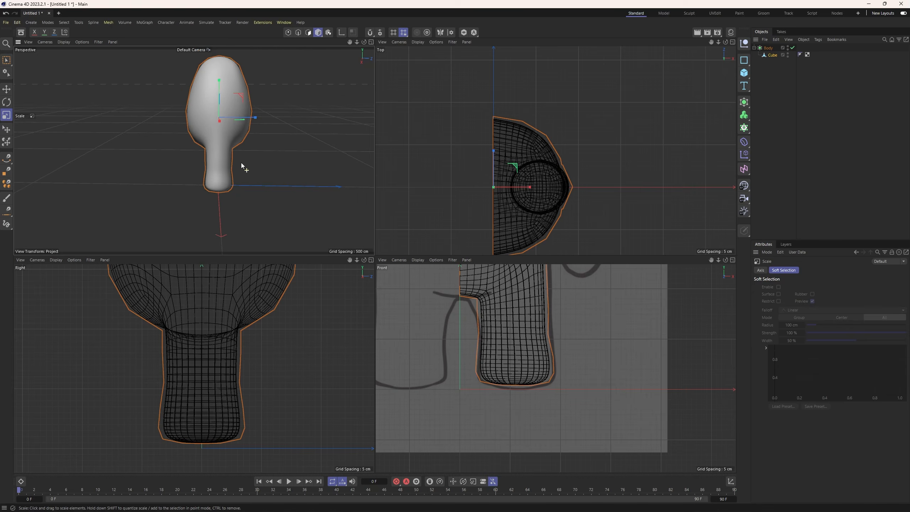
click(289, 101)
alt+drag(220, 152, 283, 142)
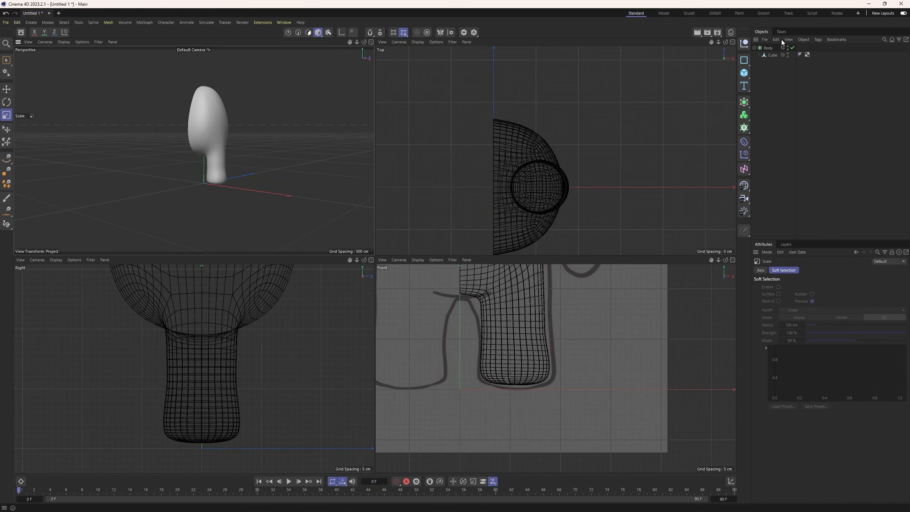
Select the Cube's points in the lowest part of the foot and lower them slightly to meet the sketched sole.
click(770, 55)
click(288, 32)
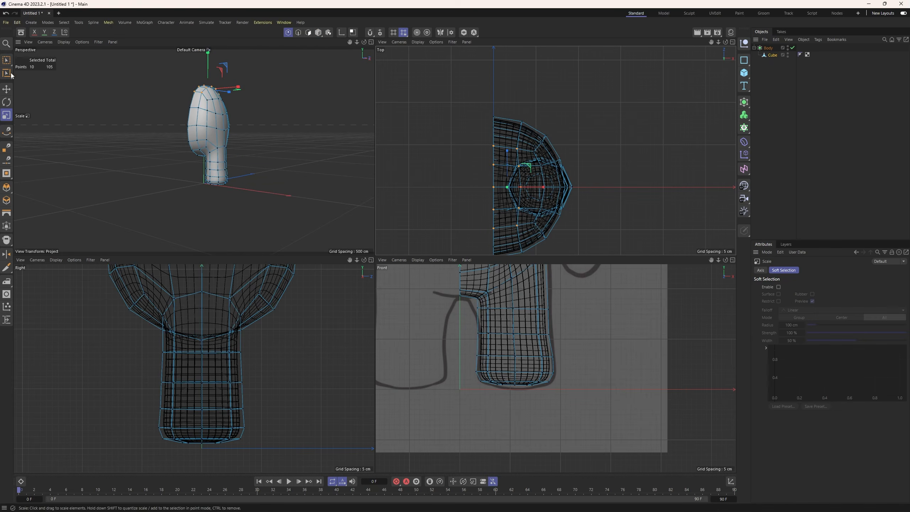
key(0)
drag(465, 344, 581, 398)
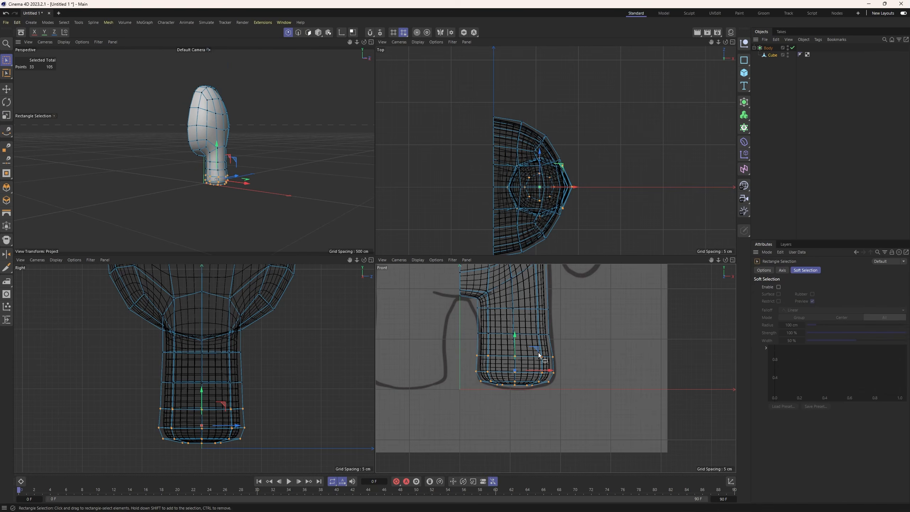
drag(515, 333, 516, 337)
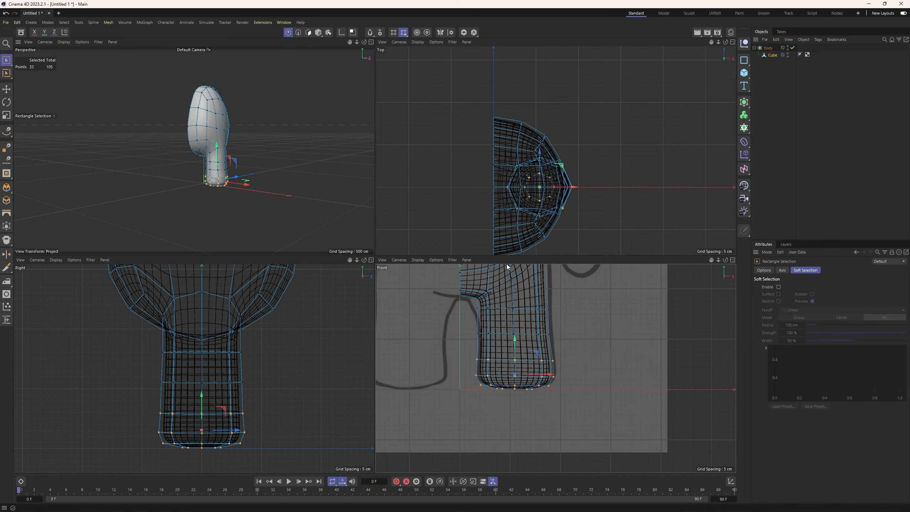
Examine the smoothed body and leg from the side, and turn off the Body's subdivision smoothing.
click(317, 33)
click(265, 155)
alt+middle_drag(260, 153, 257, 191)
alt+drag(257, 191, 280, 180)
scroll(501, 406, down, 3)
scroll(272, 340, down, 13)
click(791, 48)
Brush-select the four Cube polygons on the upper side of the body in the right view for the arm's base.
alt+middle_drag(309, 324, 252, 324)
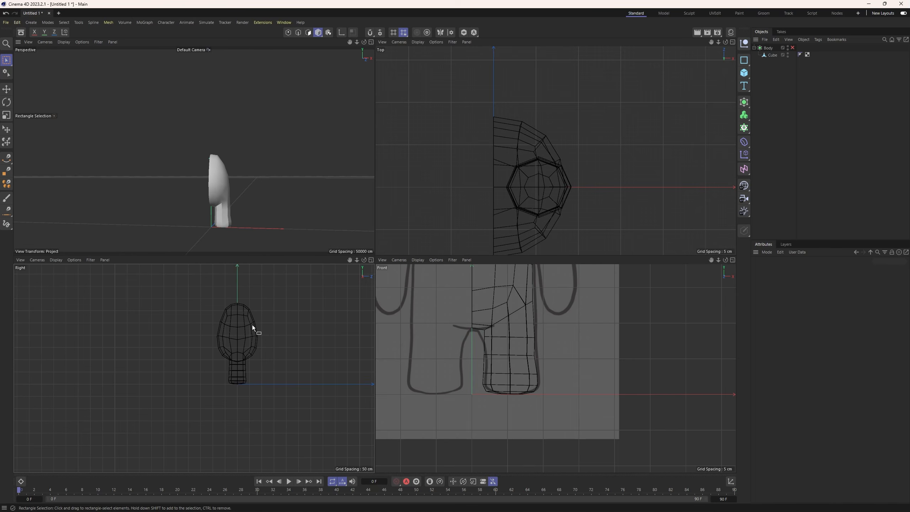
scroll(250, 324, up, 6)
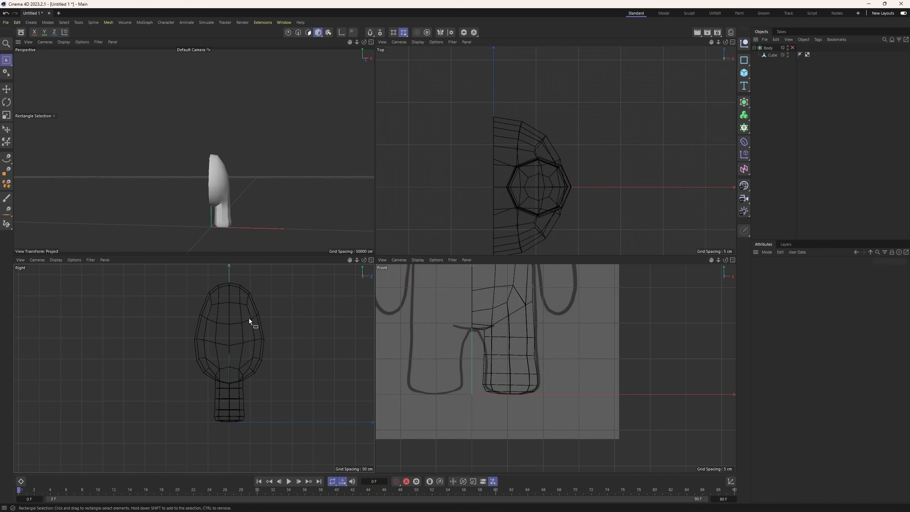
click(7, 60)
click(31, 75)
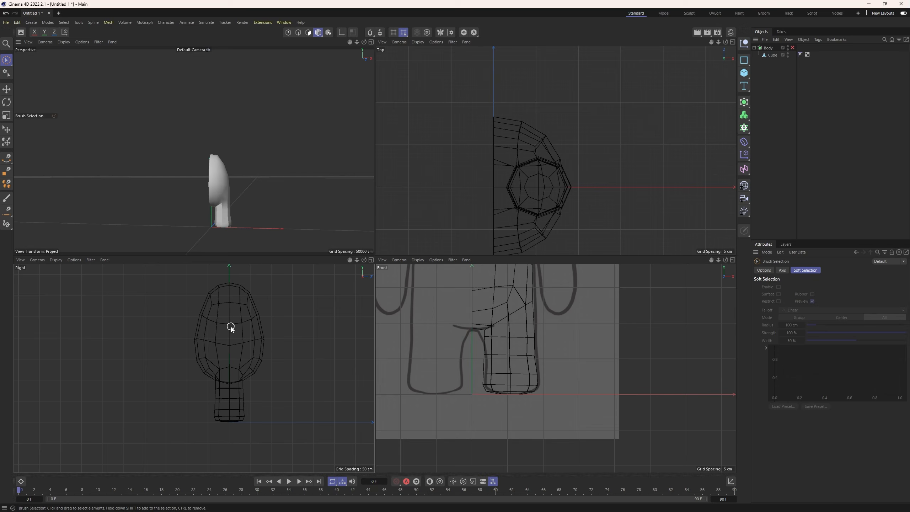
click(308, 33)
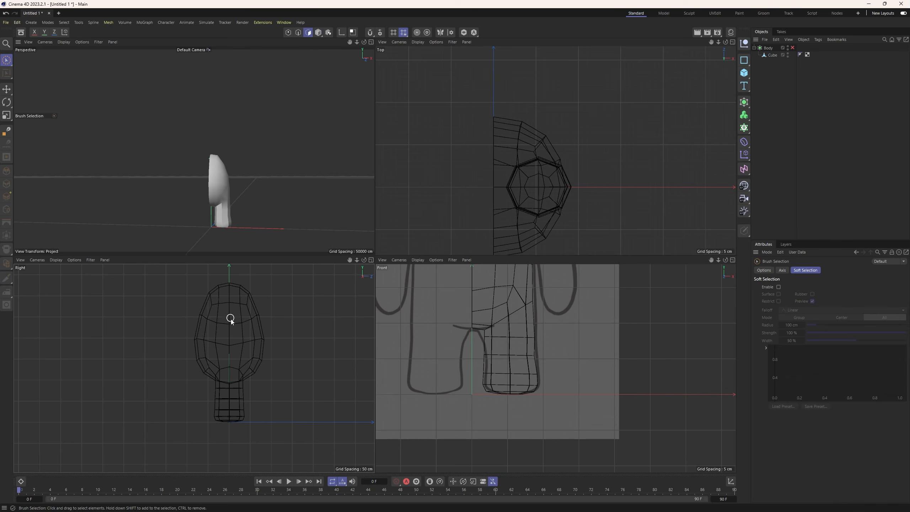
click(771, 55)
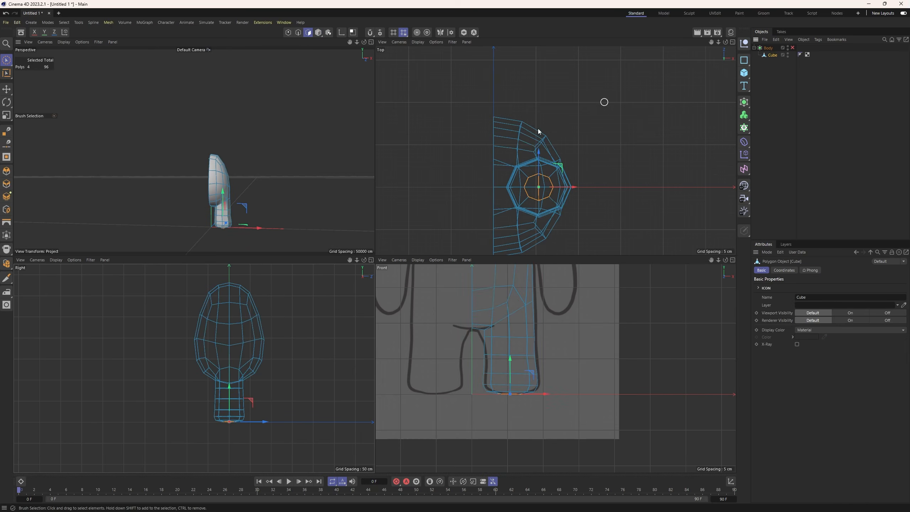
drag(235, 331, 231, 324)
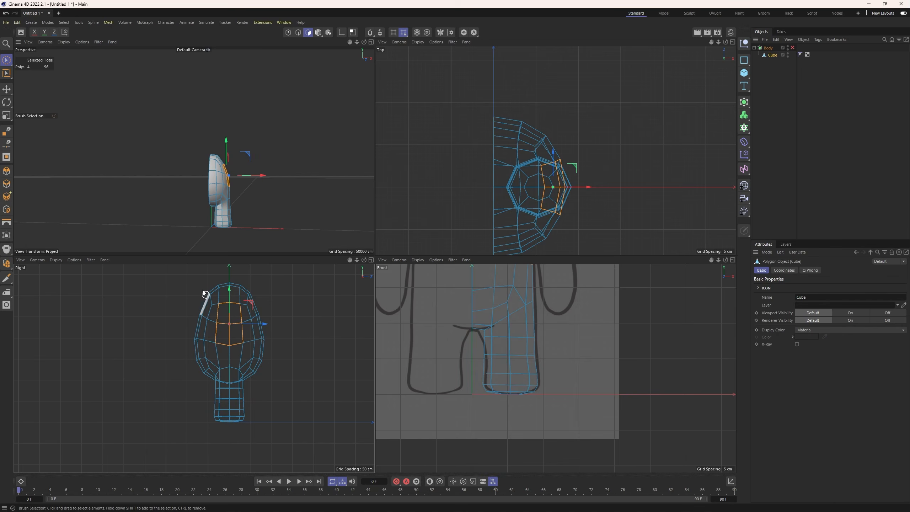
Round the selected polygons with Fit Circle at 95.7 % scale, and reduce the patch's depth and height to an even circle.
click(6, 305)
drag(220, 306, 219, 306)
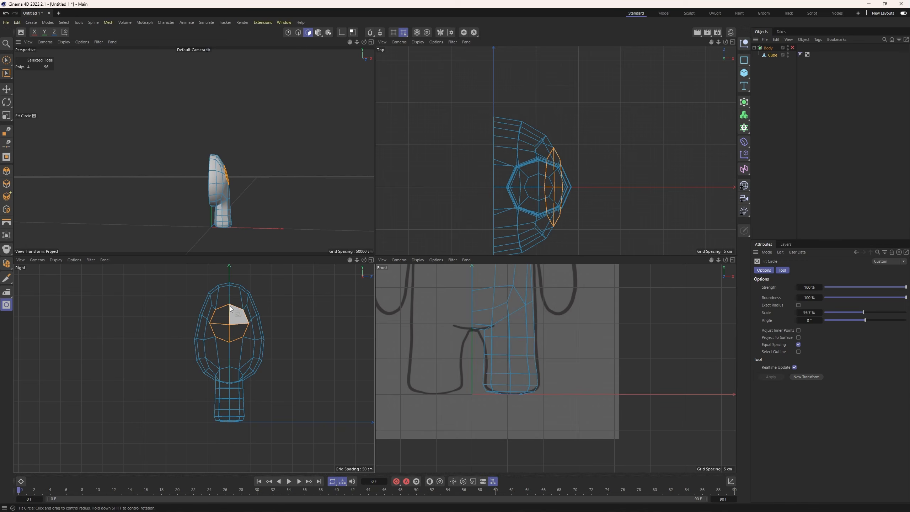
key(t)
drag(258, 323, 254, 322)
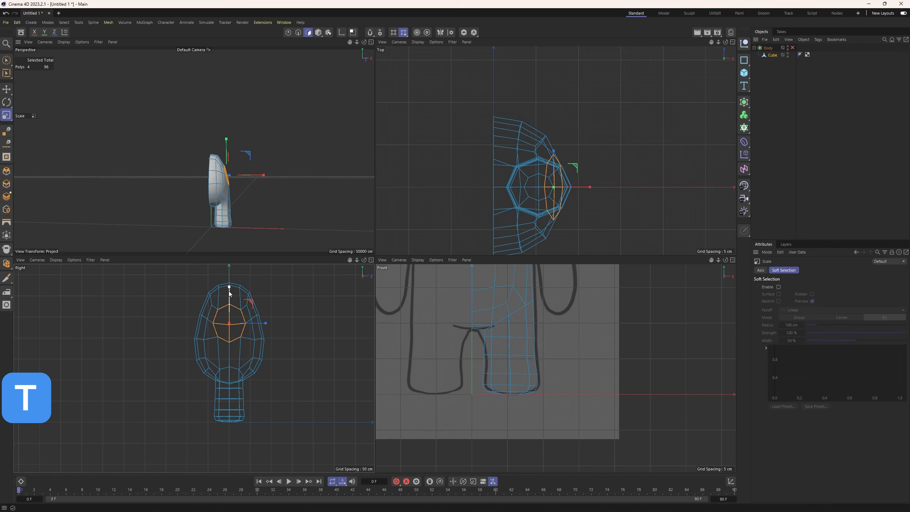
drag(230, 292, 233, 301)
Move the circular shoulder patch up and outward toward the sketched arm, and rotate it upright in the front view.
key(e)
scroll(515, 326, down, 3)
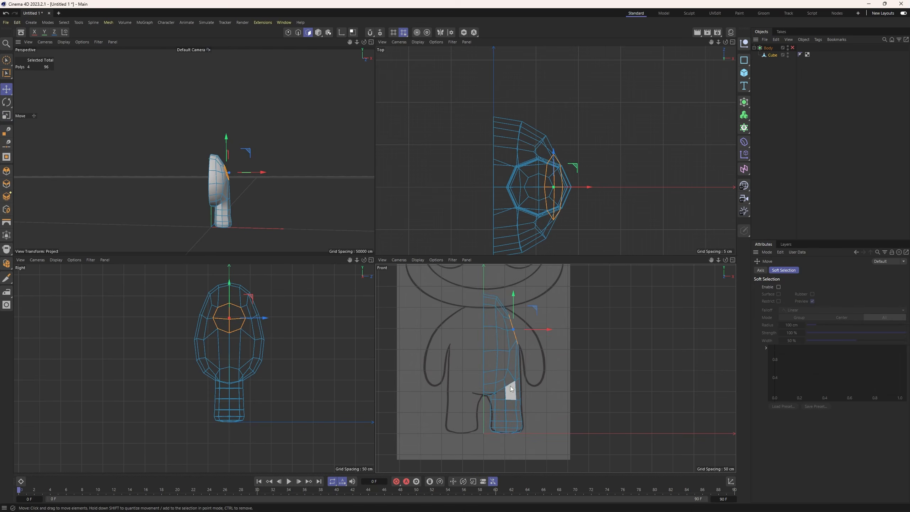
scroll(515, 325, up, 5)
mouse_move(512, 303)
mouse_down()
mouse_move(548, 323)
mouse_move(521, 297)
mouse_up()
key(r)
key(e)
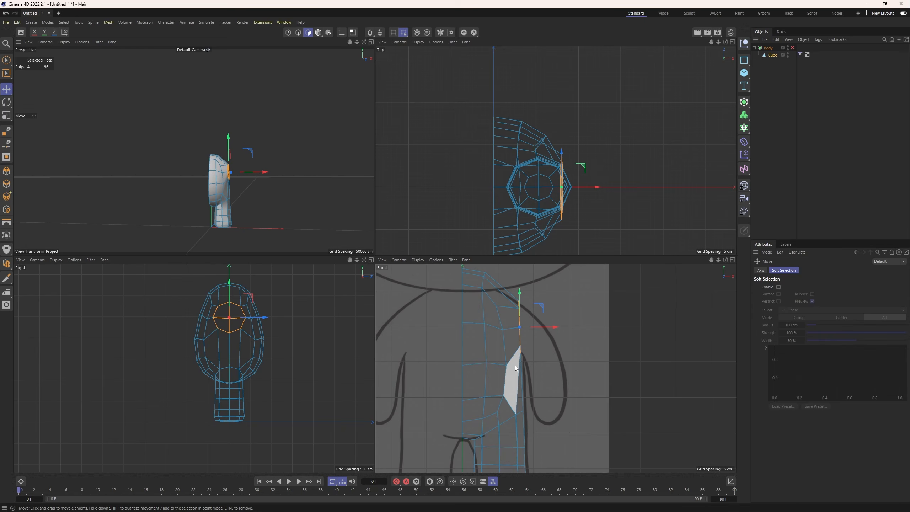
Extrude the shoulder patch 21.5 cm outward to start the arm and lower its end face slightly to follow the sketch.
key(m)
key(t)
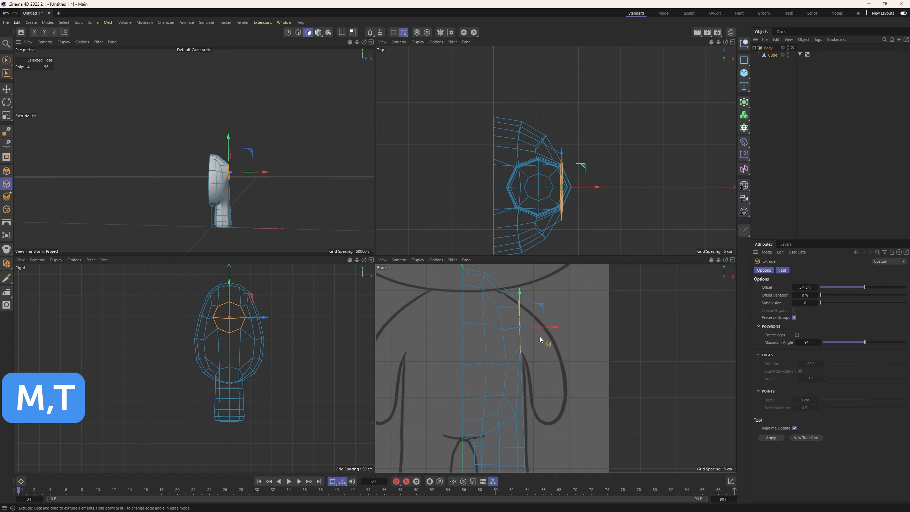
drag(539, 336, 538, 341)
drag(535, 289, 538, 298)
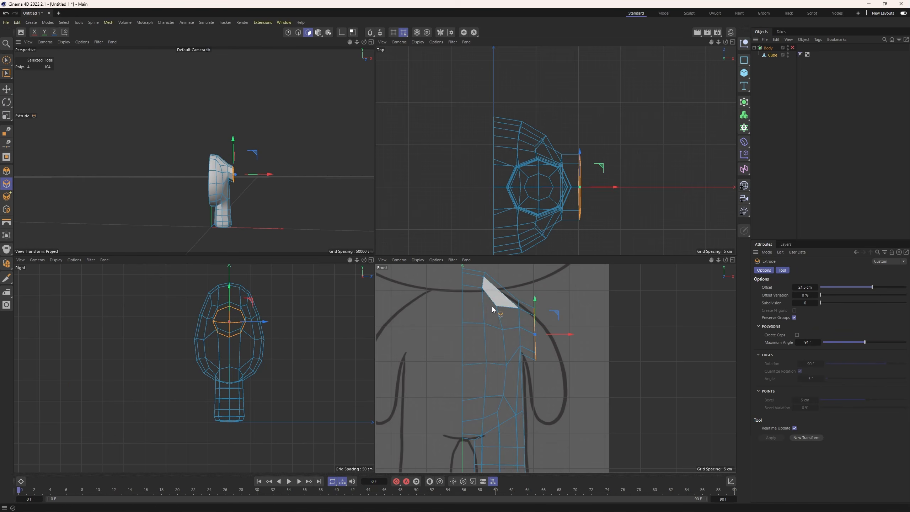
Scale the arm's end face down slightly in height and depth in the right view.
key(t)
drag(231, 286, 231, 291)
drag(260, 322, 260, 321)
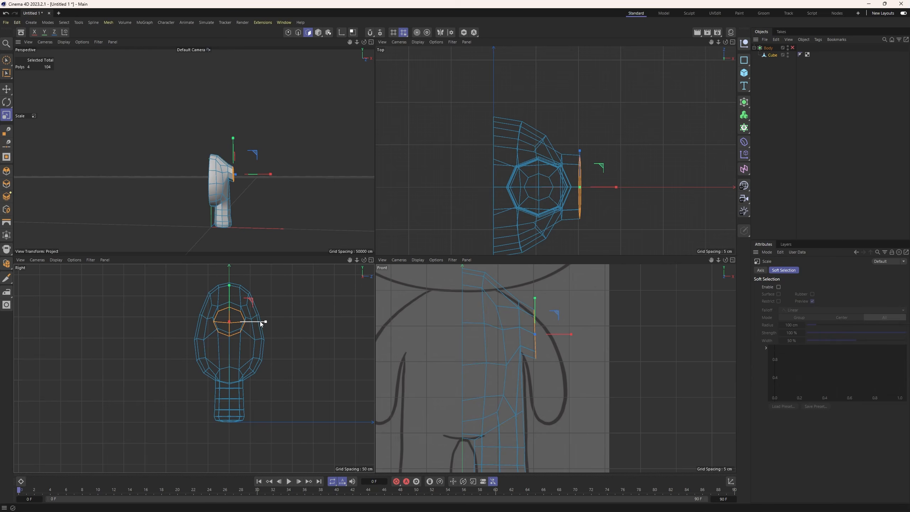
Tilt the arm's end face to follow the sketched arm in the front view, lower it slightly and reduce its height.
key(r)
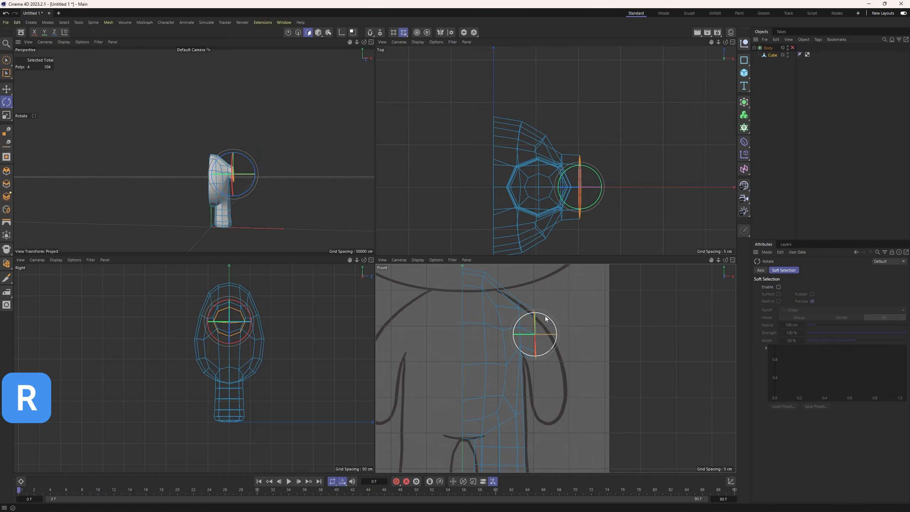
drag(544, 317, 545, 320)
key(e)
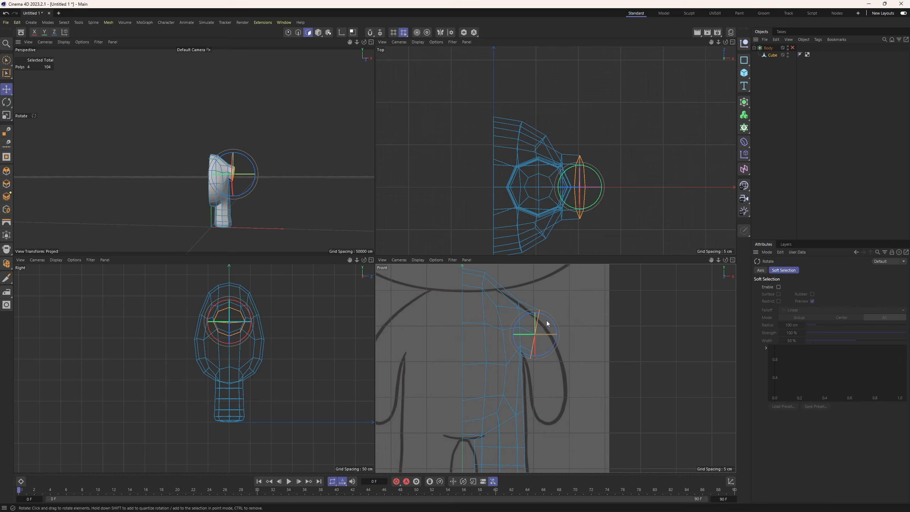
key(r)
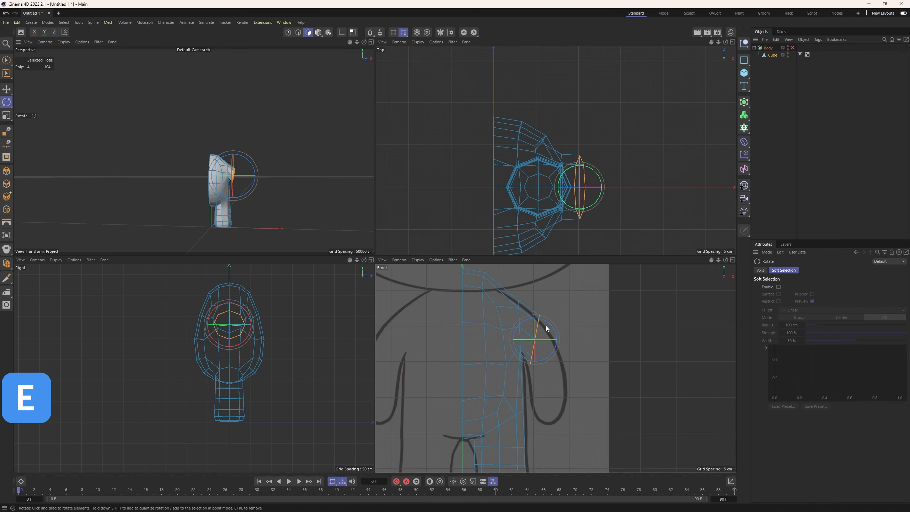
drag(546, 326, 545, 320)
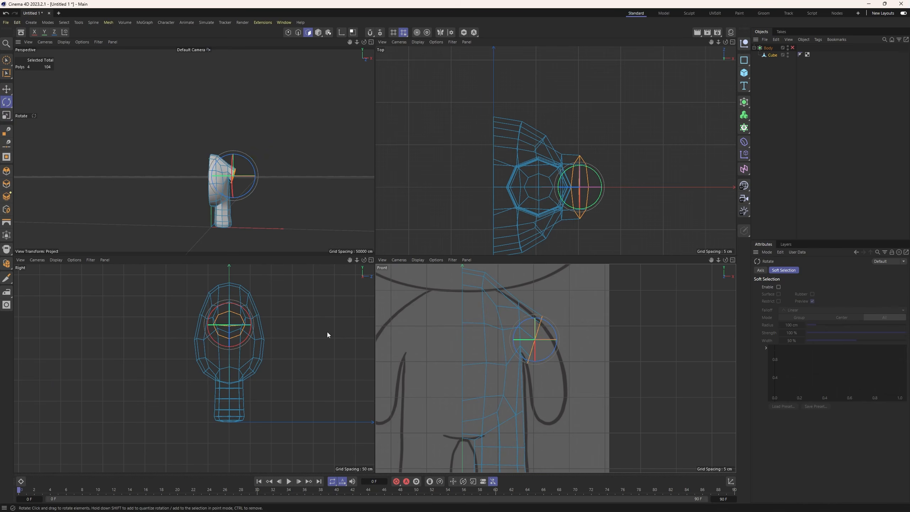
key(t)
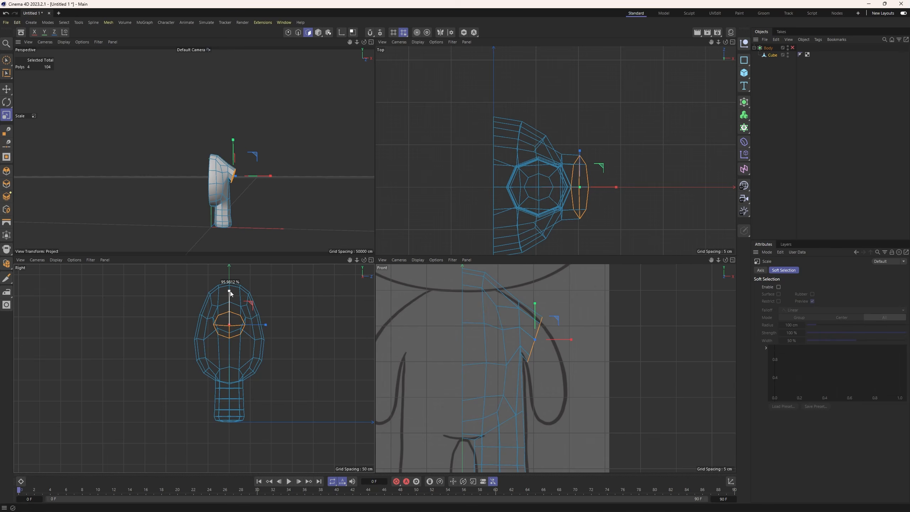
drag(231, 293, 230, 291)
key(e)
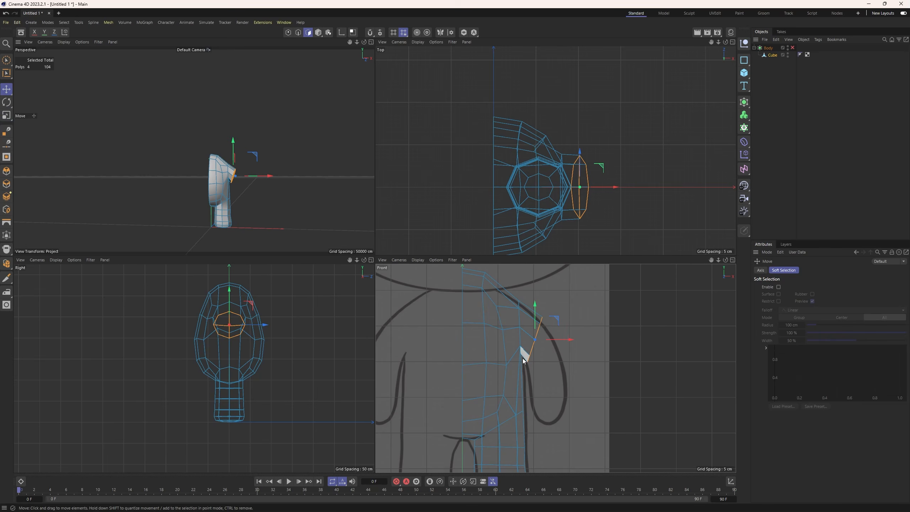
Extrude the arm's end face 31.2 cm along the sketched arm and shift the new end slightly toward the body.
key(m)
key(t)
drag(554, 363, 556, 321)
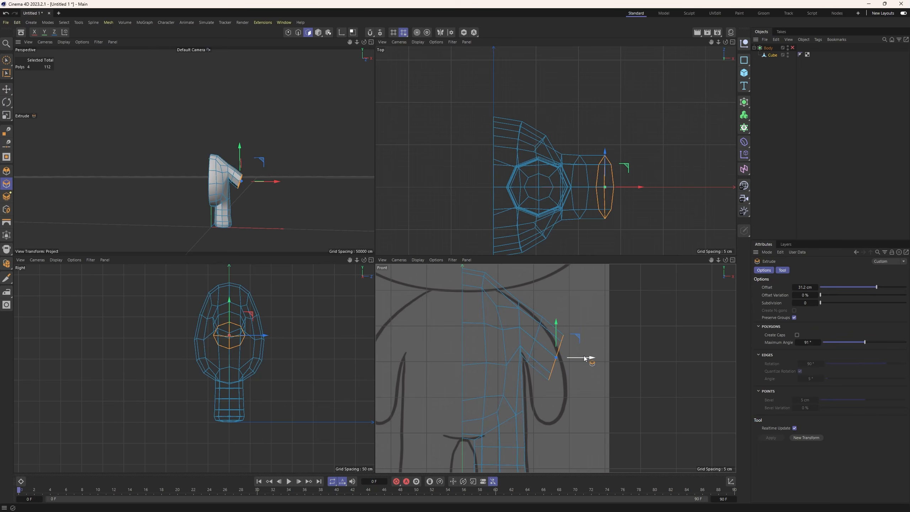
drag(583, 358, 578, 359)
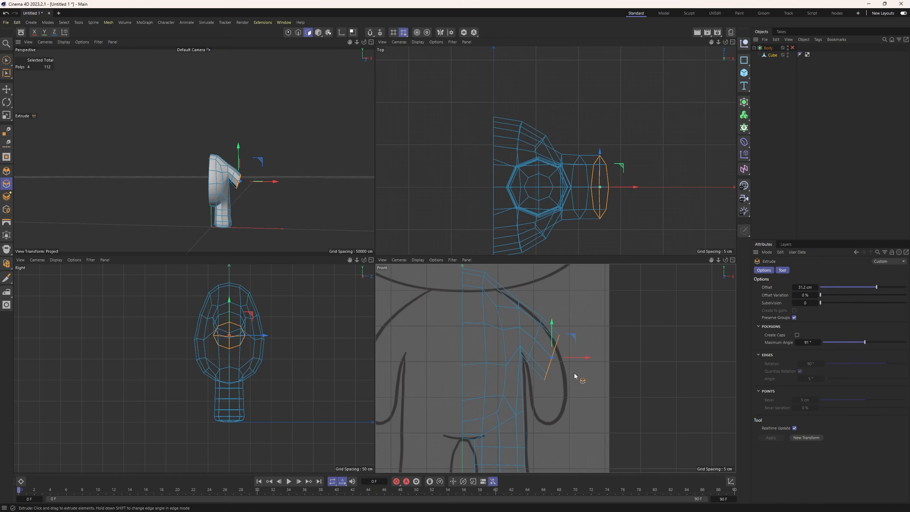
Tilt the new end face further downward, narrow it slightly in depth, and nudge it inward and down onto the sketch.
key(r)
key(r)
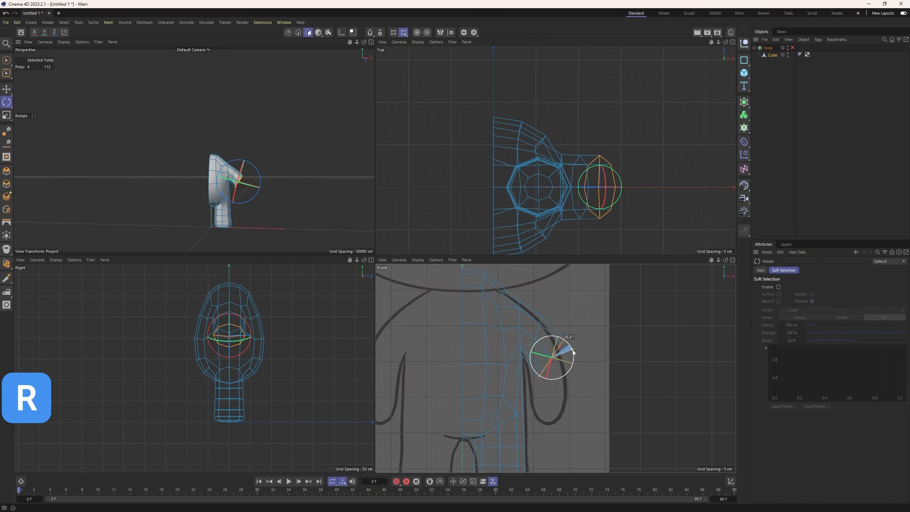
key(t)
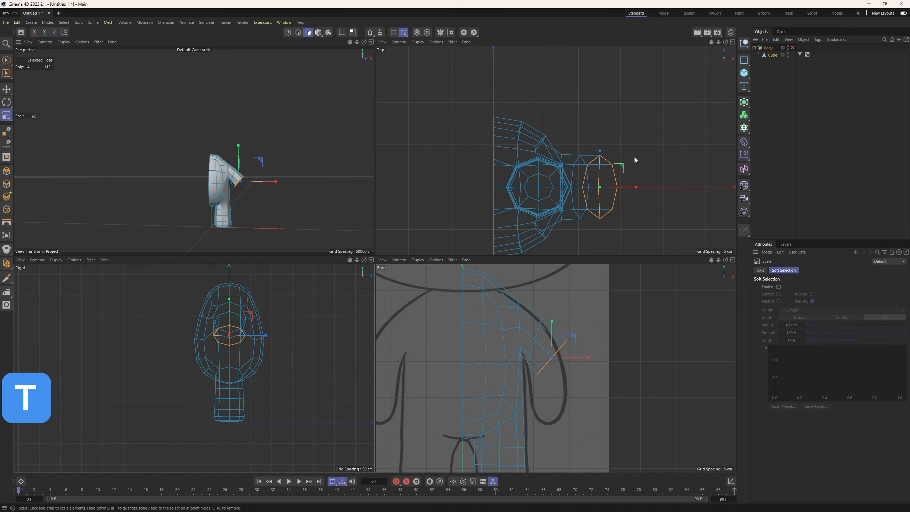
drag(600, 151, 601, 155)
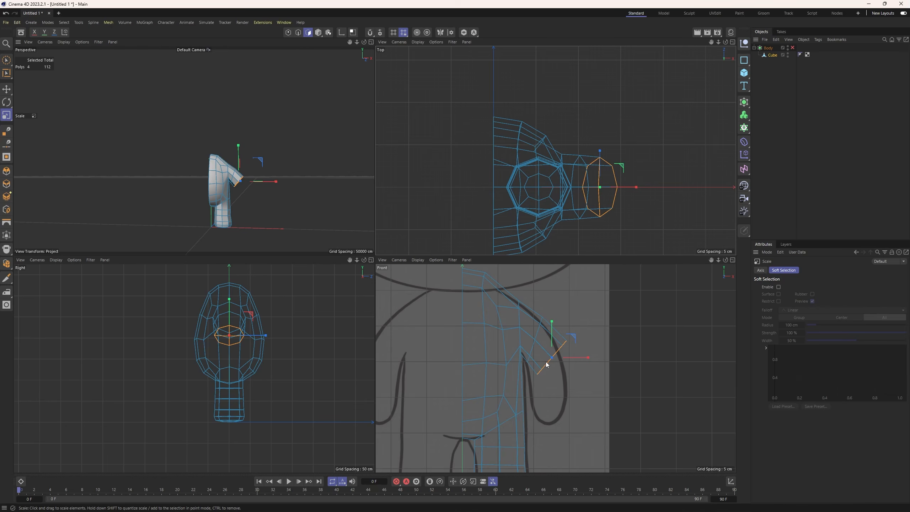
key(e)
drag(546, 365, 543, 365)
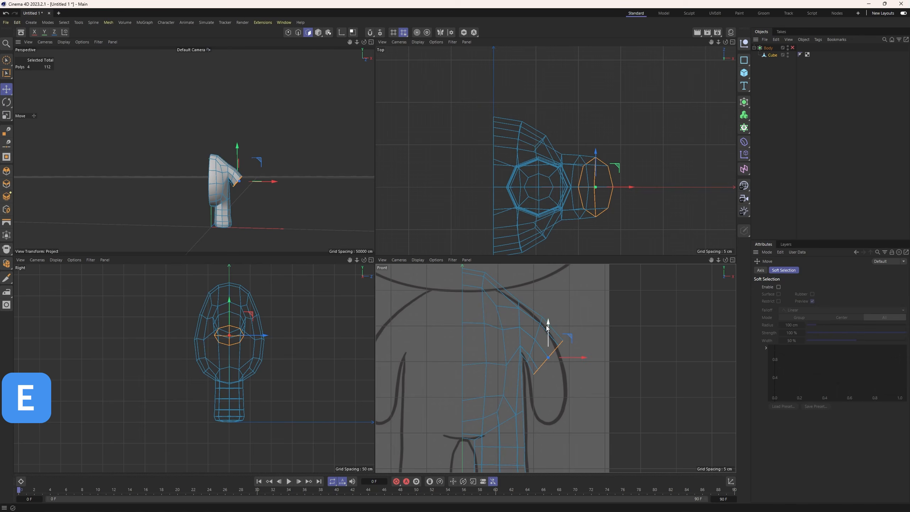
drag(547, 328, 548, 331)
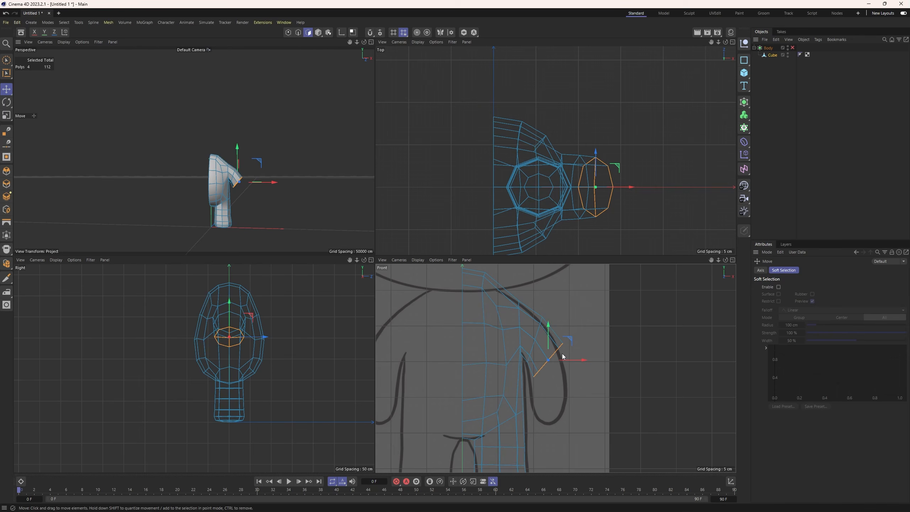
Extrude the arm's end face another 27.1 cm and move the new end inward and down along the sketched arm.
key(m)
key(t)
mouse_move(588, 372)
mouse_down()
mouse_move(558, 352)
mouse_move(588, 373)
mouse_up()
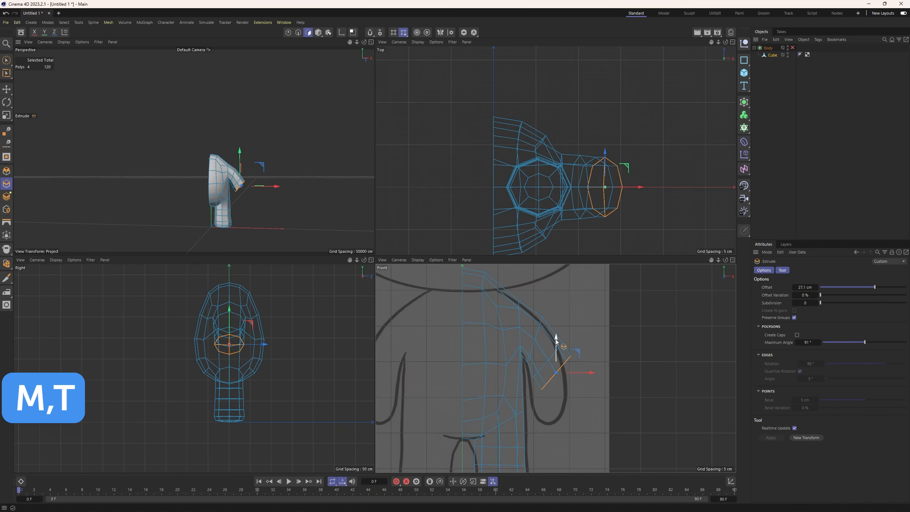
drag(557, 342, 578, 381)
Rotate the arm's end face closer to horizontal and scale it down slightly in depth and width.
key(r)
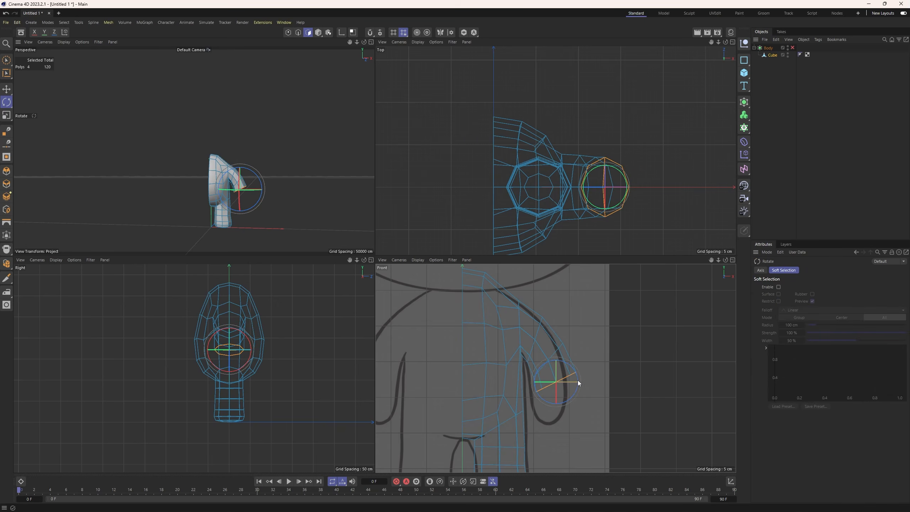
key(t)
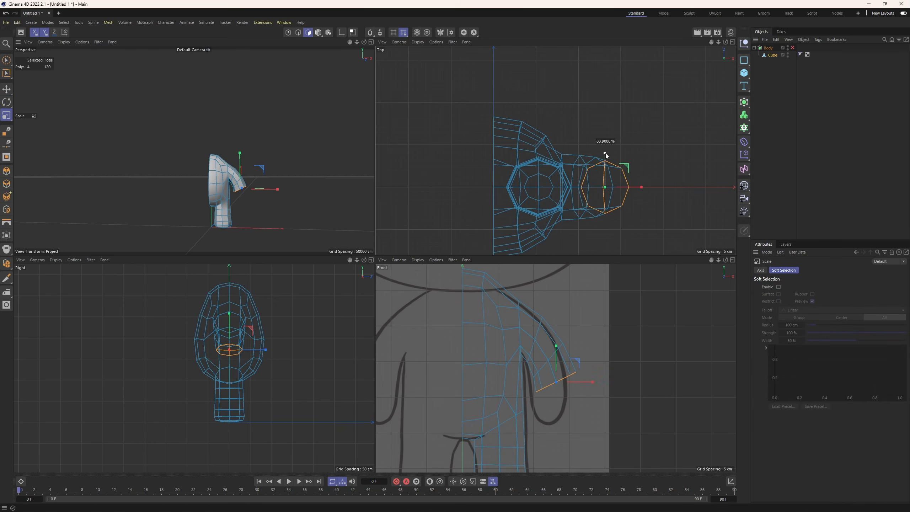
drag(605, 152, 636, 188)
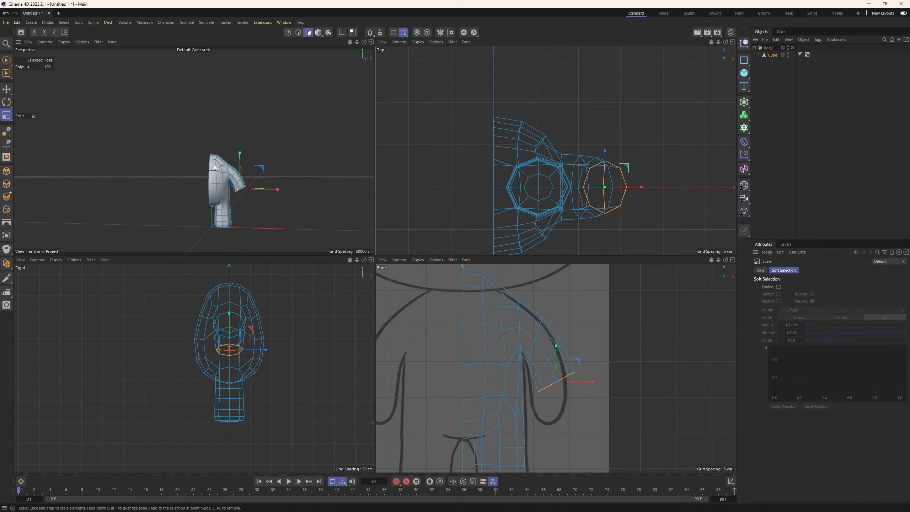
scroll(253, 196, up, 4)
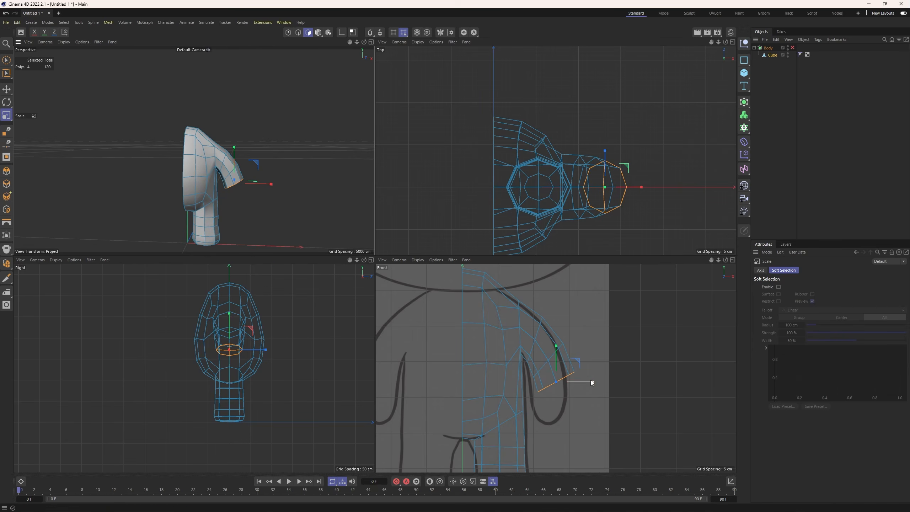
key(t)
mouse_move(559, 354)
mouse_down()
mouse_move(556, 319)
mouse_move(554, 350)
mouse_up()
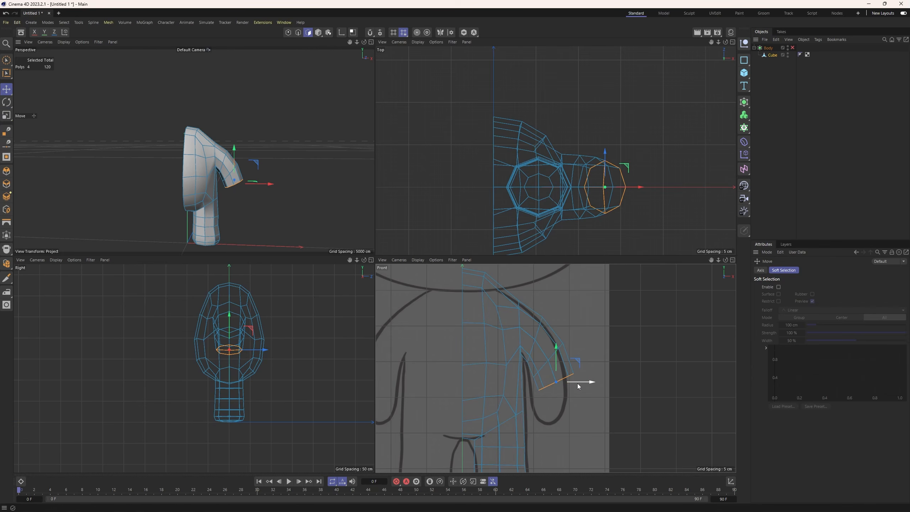
Extrude another arm segment downward and position its end face inside the lower part of the sketched arm.
key(r)
drag(579, 395, 579, 401)
key(e)
drag(558, 372, 559, 379)
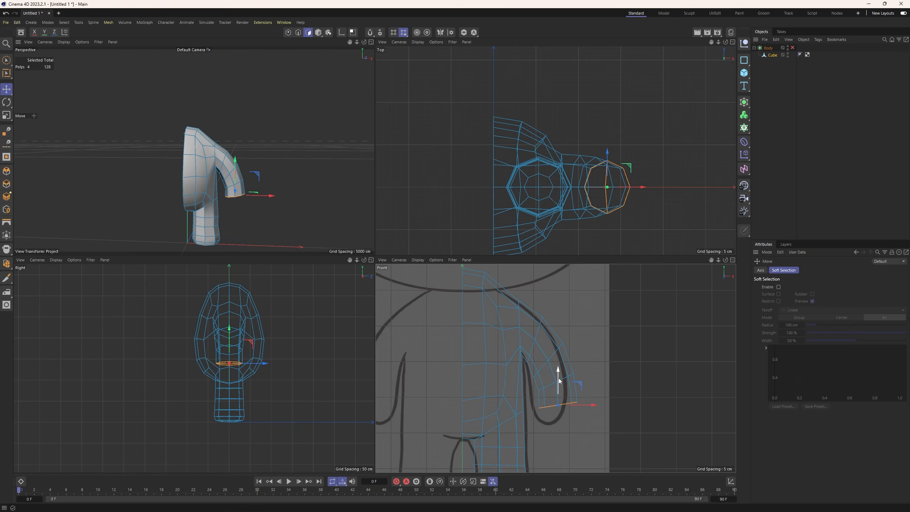
Tilt the lower arm's end face, raise it slightly and scale it down in width and depth.
key(r)
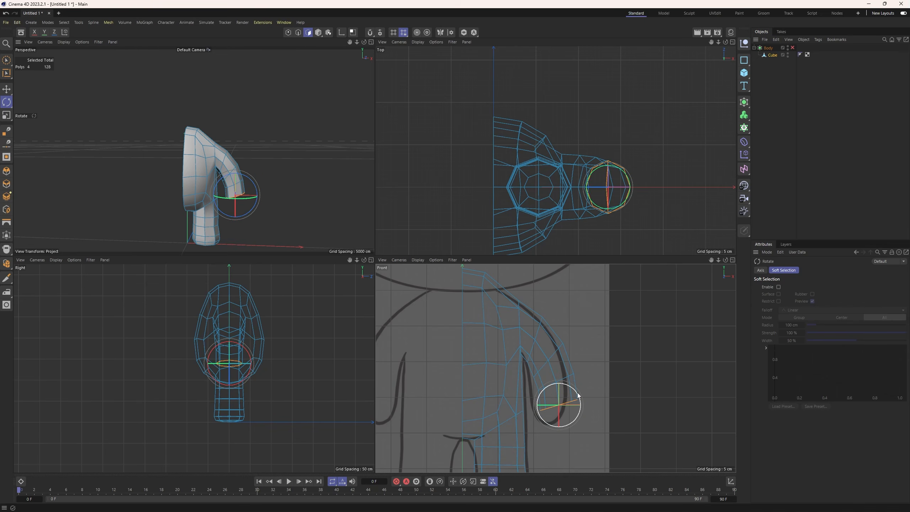
key(e)
drag(560, 388, 564, 384)
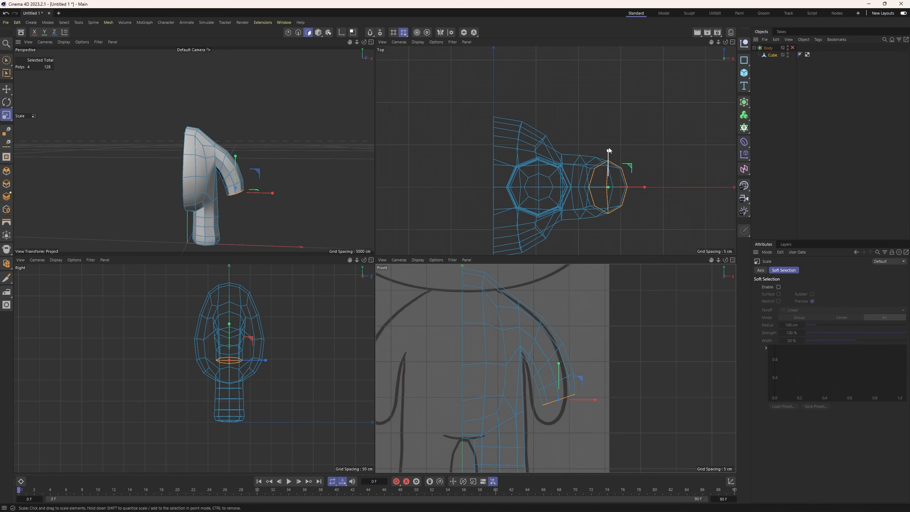
drag(607, 151, 609, 157)
alt+drag(263, 206, 212, 230)
alt+middle_drag(213, 229, 196, 202)
scroll(197, 203, up, 2)
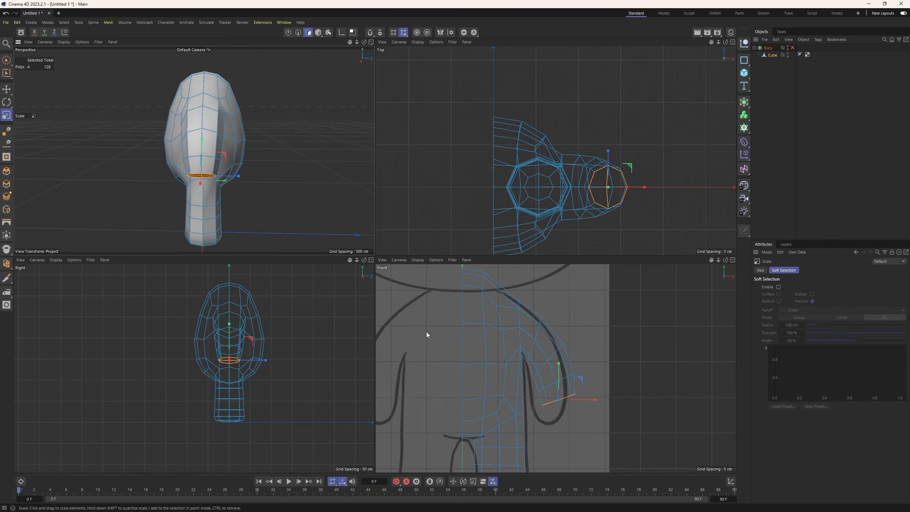
Extrude the end face 7.9 cm toward the tip of the hand, lower it and scale it down in width and depth.
key(r)
key(e)
right_click(576, 410)
click(590, 434)
drag(591, 435, 596, 434)
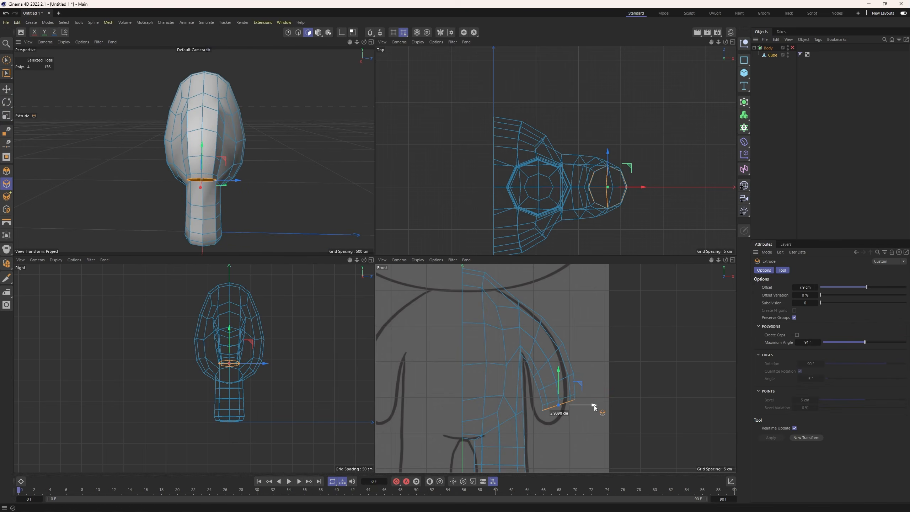
drag(560, 386, 560, 394)
key(t)
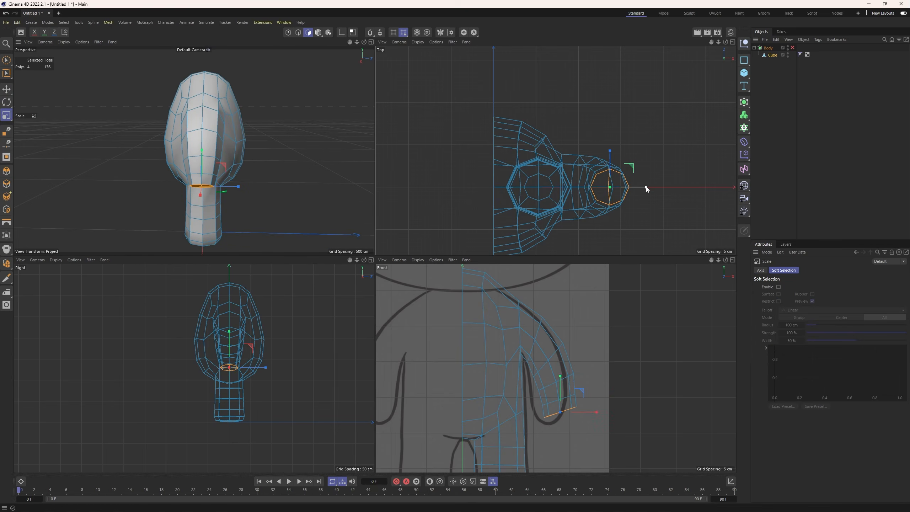
drag(238, 187, 232, 189)
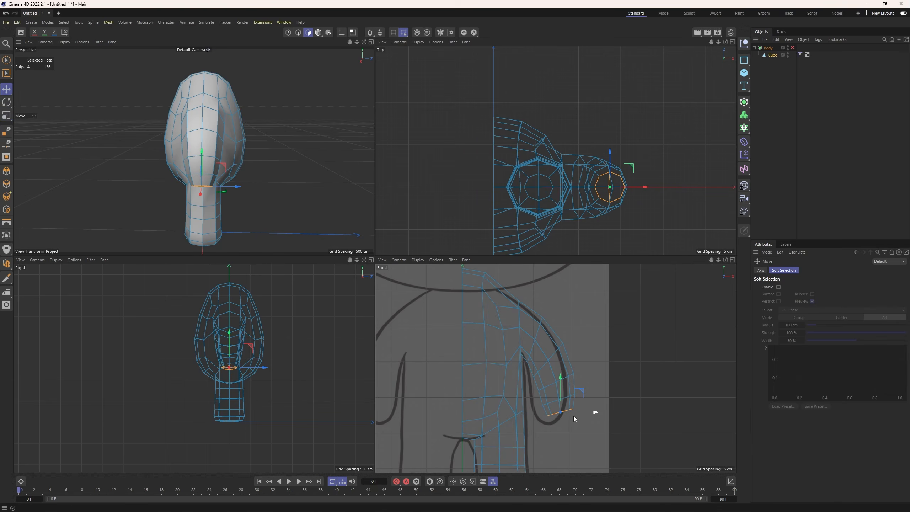
Extrude one more short segment at the hand's tip and scale its end face down to round off the arm.
key(d)
mouse_move(573, 416)
mouse_down()
mouse_move(595, 418)
mouse_move(563, 402)
mouse_up()
key(t)
scroll(167, 188, up, 5)
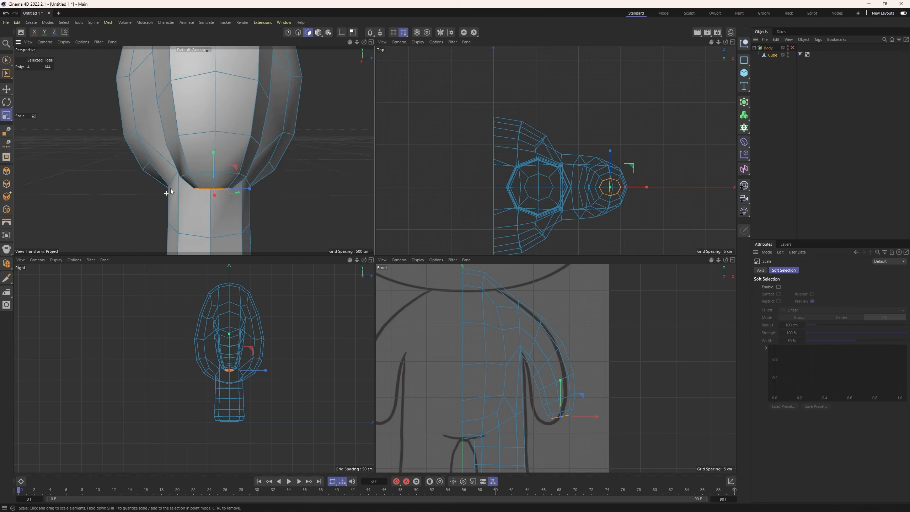
Switch to model mode and enable the Body subdivision surface to check the smoothed arm against the sketch.
click(319, 33)
scroll(267, 107, down, 4)
mouse_move(267, 108)
alt+mouse_down()
mouse_move(281, 97)
mouse_move(287, 137)
mouse_move(258, 114)
alt+mouse_up()
click(792, 48)
scroll(275, 118, down, 2)
alt+middle_drag(259, 115, 247, 170)
alt+drag(247, 169, 265, 170)
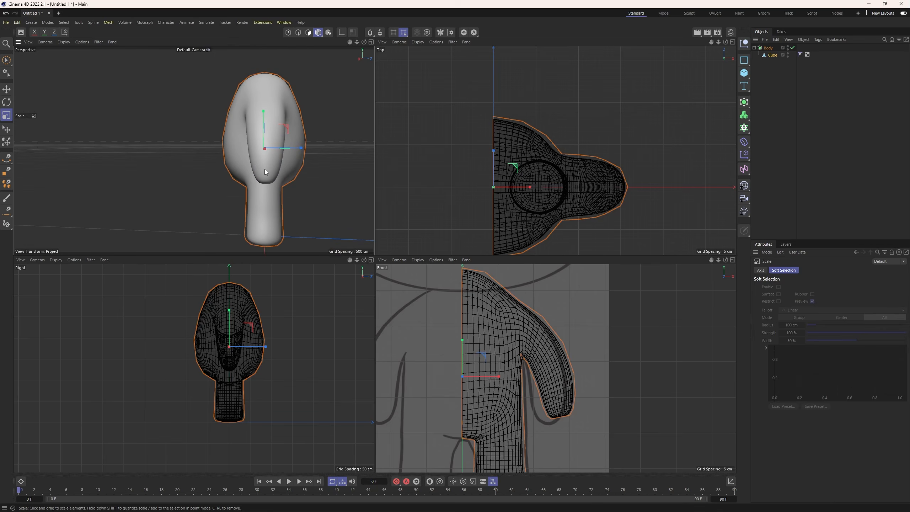
click(264, 170)
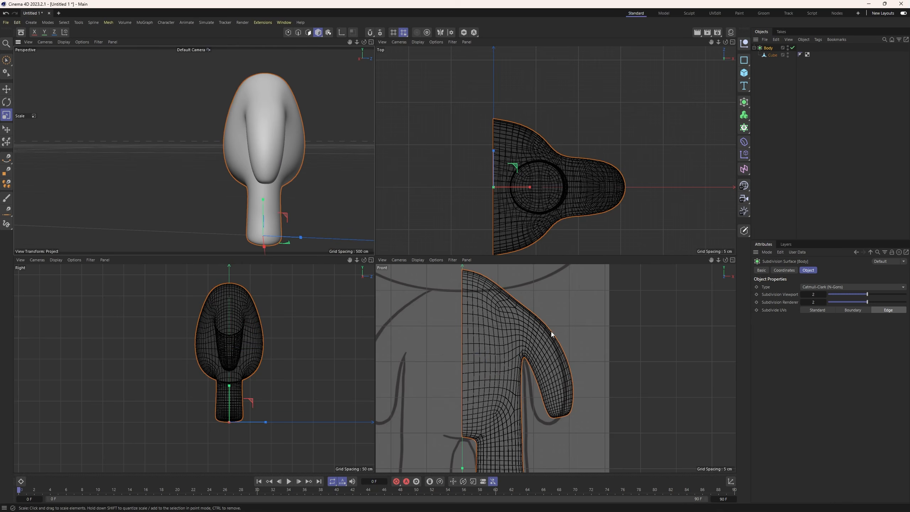
Select the Cube's control points around the lower arm and hand in the front view with Rectangle Selection.
click(769, 55)
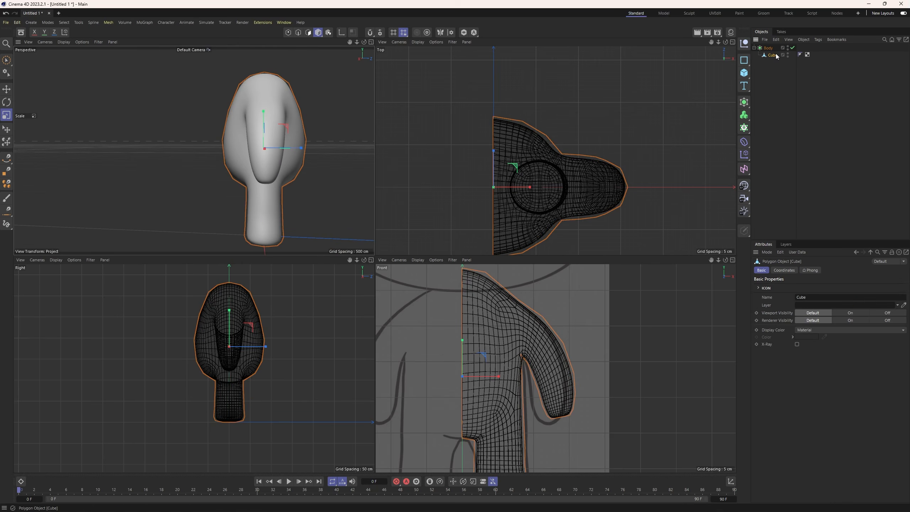
click(288, 33)
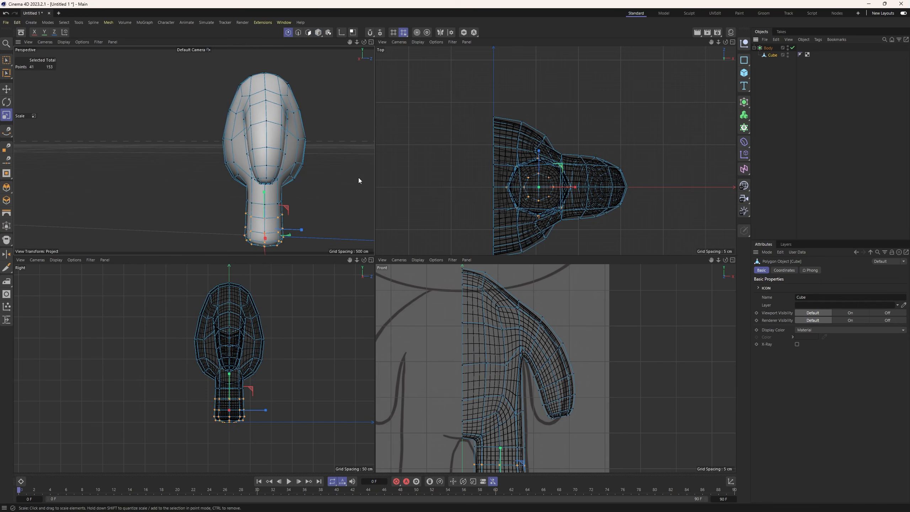
key(0)
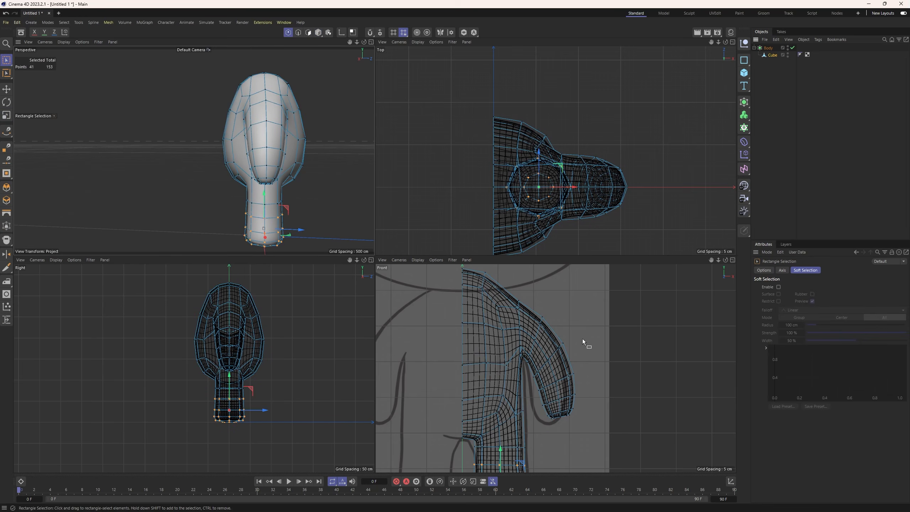
drag(582, 339, 533, 430)
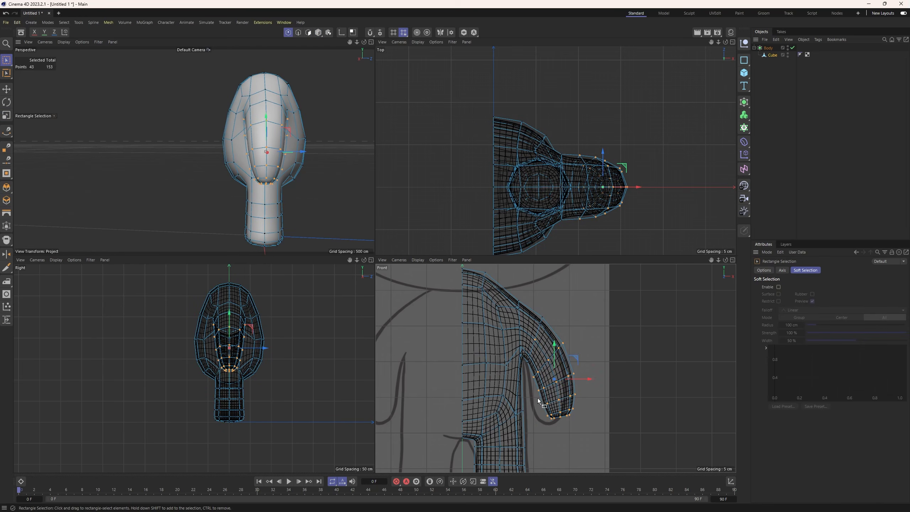
ctrl+drag(537, 346, 538, 347)
Move the lower arm's points inward and rotate them so the smoothed arm follows the sketched outline.
drag(588, 381, 586, 383)
key(r)
drag(552, 352, 571, 372)
key(r)
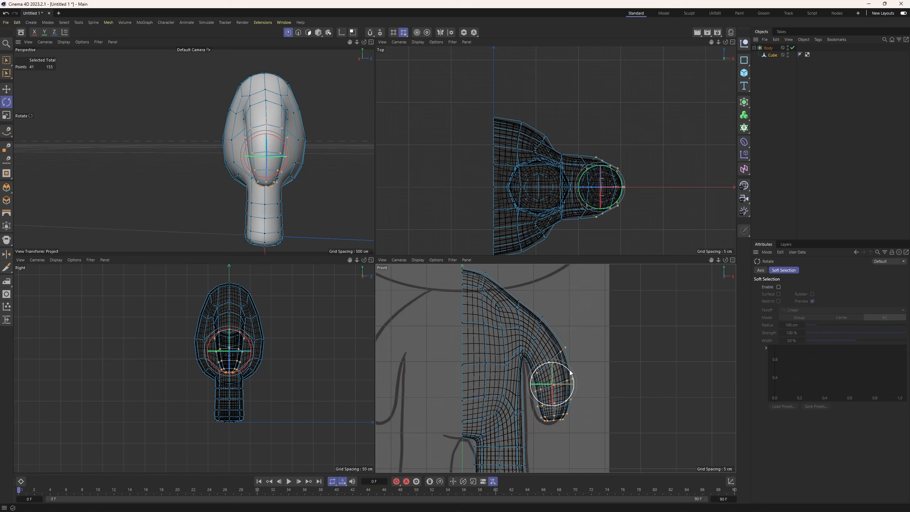
key(e)
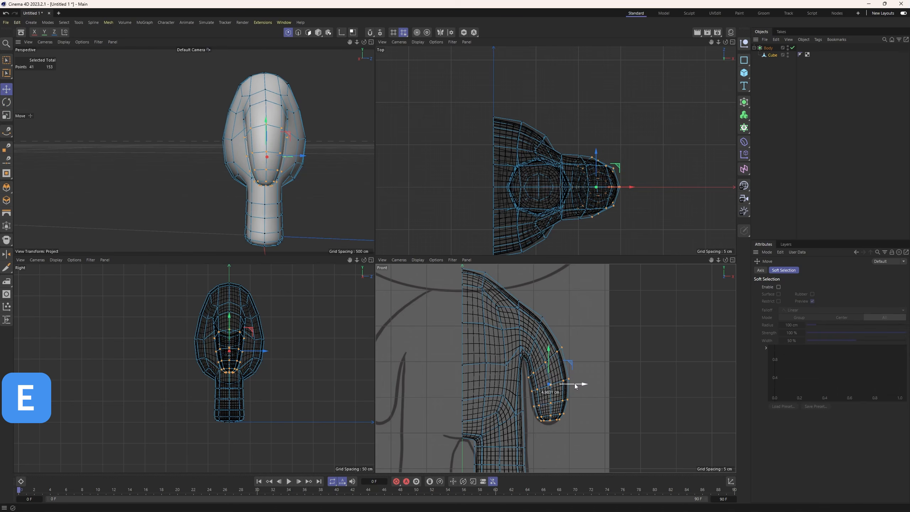
Adjust the three control points at the armpit in the front view using Rectangle Selection.
scroll(527, 345, up, 4)
drag(527, 342, 525, 344)
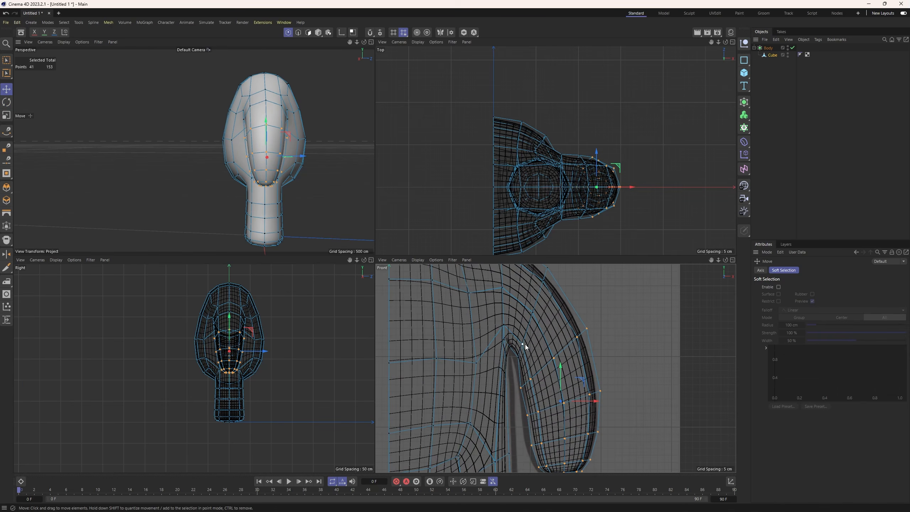
click(514, 369)
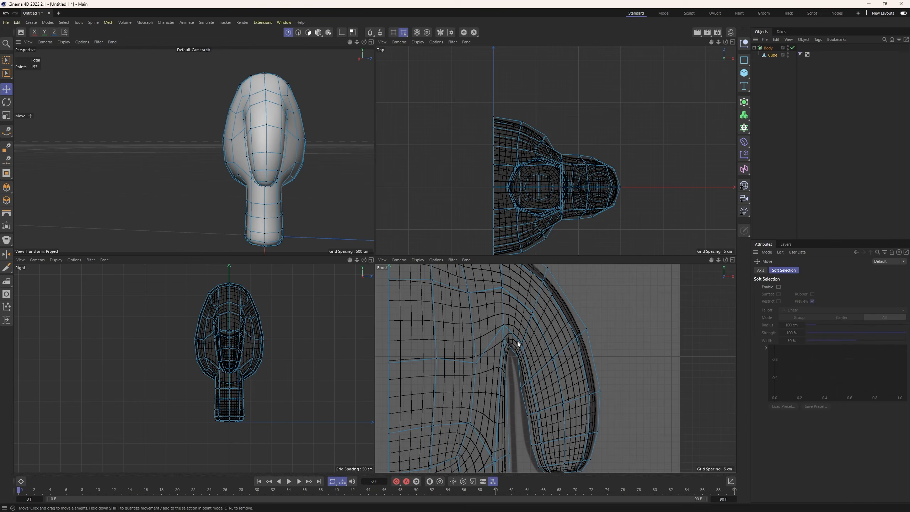
click(7, 60)
mouse_move(526, 335)
mouse_down()
mouse_move(514, 362)
mouse_move(538, 351)
mouse_move(516, 330)
mouse_up()
scroll(550, 353, down, 4)
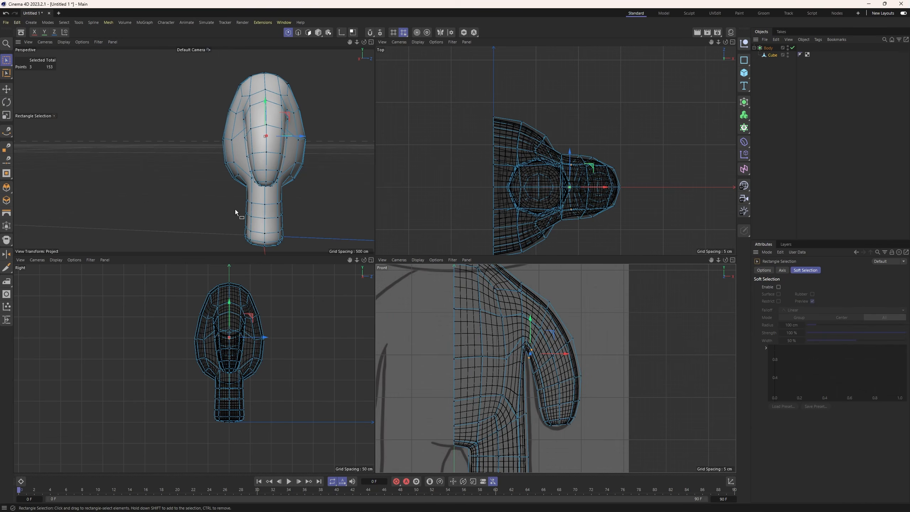
Raise the three shoulder points and the body's topmost centre points so the outline follows the sketch.
alt+drag(235, 210, 340, 186)
alt+middle_drag(563, 329, 556, 359)
drag(525, 303, 514, 286)
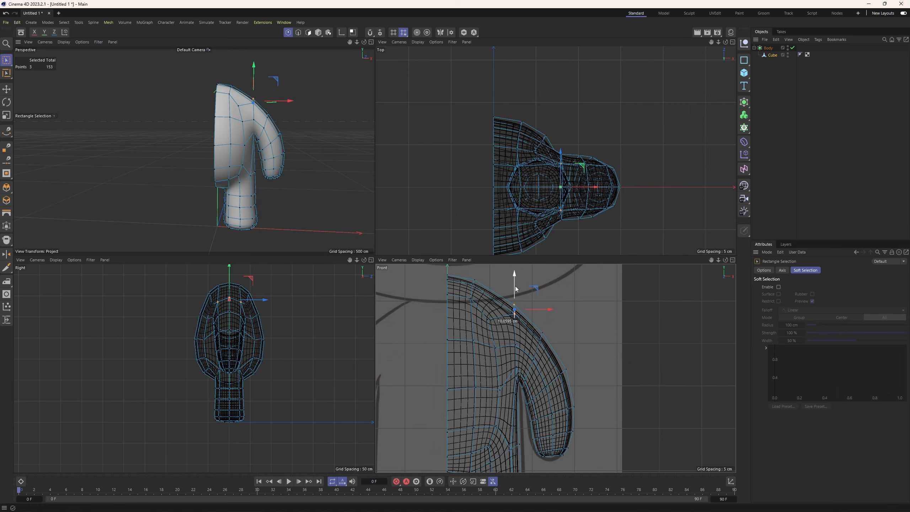
alt+middle_drag(470, 315, 467, 334)
drag(495, 283, 430, 306)
drag(457, 274, 457, 264)
Select the lower arm's points in the front view, shift them sideways and rotate them to match the sketched arm.
alt+middle_drag(481, 412, 455, 350)
drag(549, 323, 495, 432)
ctrl+drag(497, 336, 501, 341)
drag(555, 371, 554, 371)
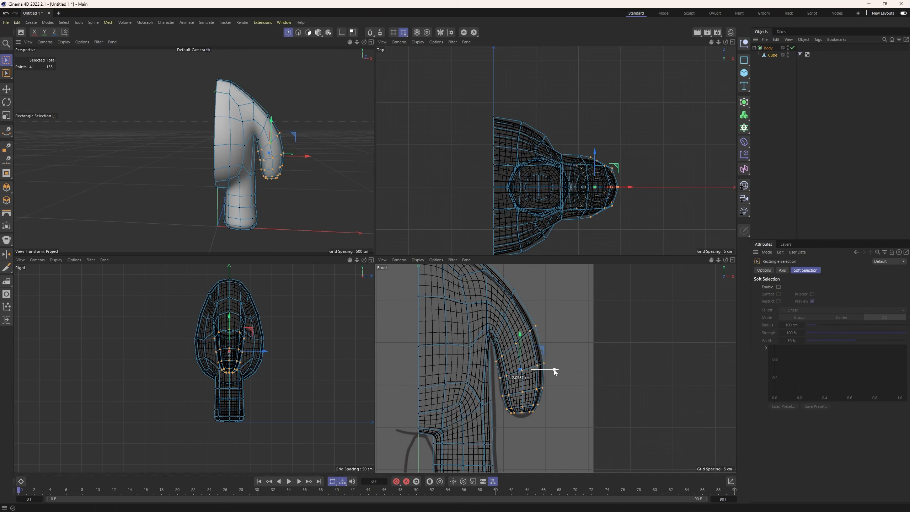
drag(519, 341, 504, 425)
key(r)
drag(539, 359, 541, 365)
scroll(519, 420, up, 3)
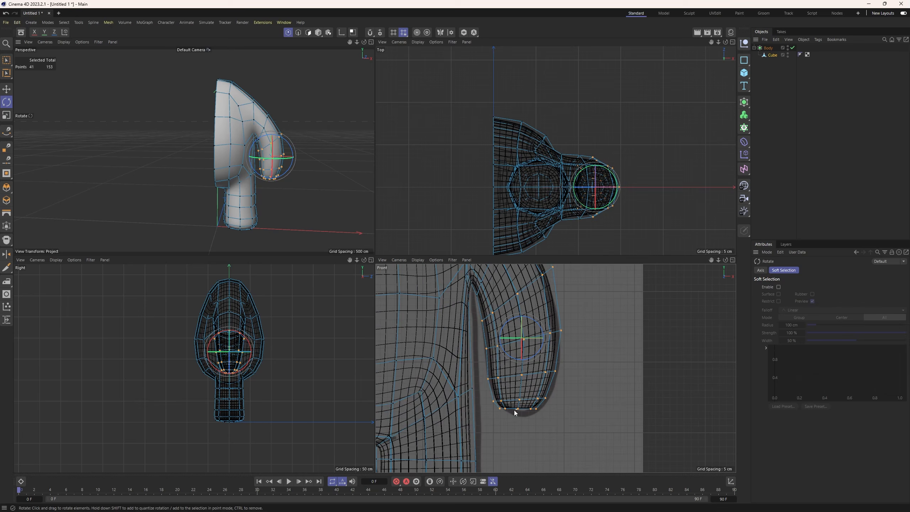
Select the centre point at the hand's tip and move it down to round off the hand.
click(513, 408)
key(0)
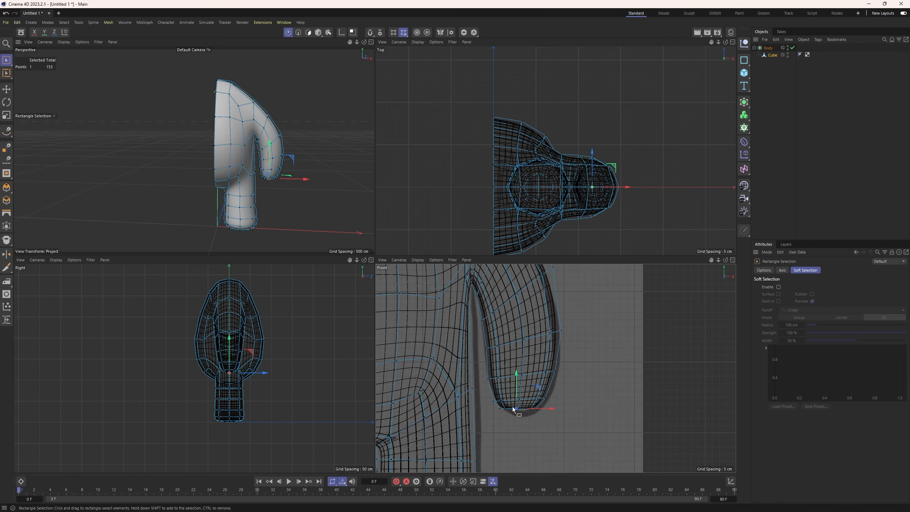
drag(522, 416, 522, 416)
scroll(291, 193, up, 5)
alt+drag(266, 167, 280, 197)
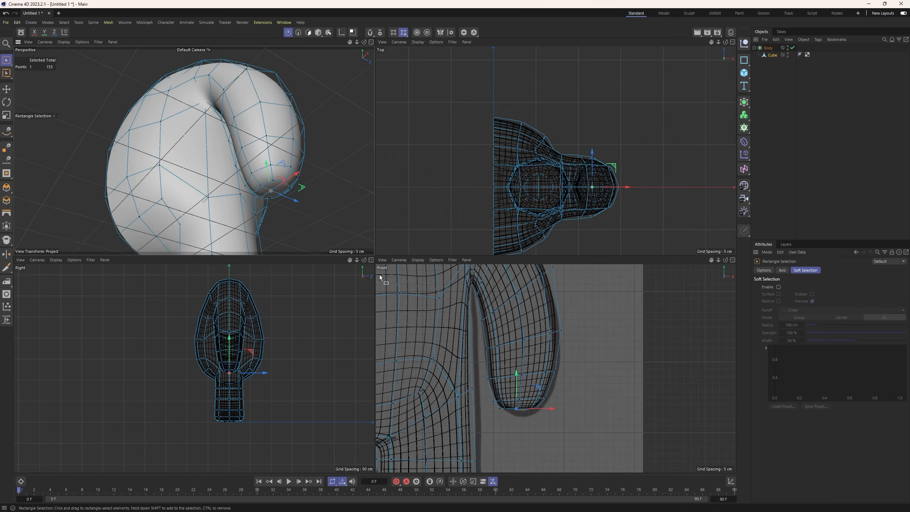
drag(517, 377, 517, 384)
Switch to model mode and compare the smoothed half body with the reference sketch.
alt+drag(305, 163, 283, 181)
scroll(537, 344, down, 7)
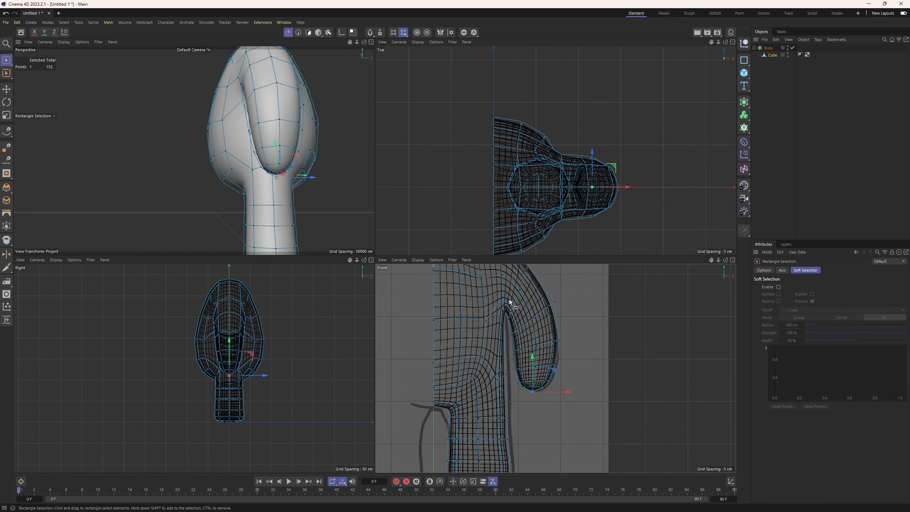
click(318, 32)
scroll(232, 134, down, 6)
alt+drag(233, 134, 274, 152)
click(291, 158)
scroll(309, 158, up, 1)
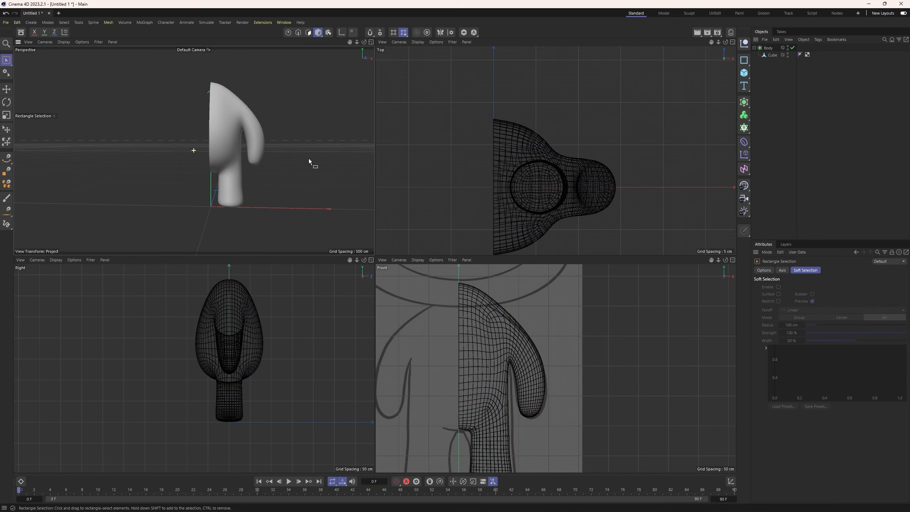
scroll(462, 331, down, 5)
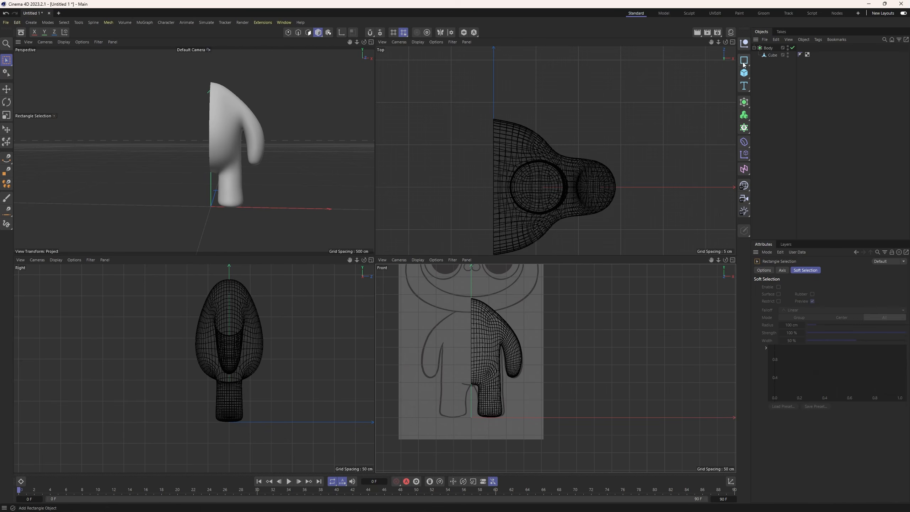
Select all polygons of the Body's Cube and Symmetrize them into a full body, then return to model mode.
click(765, 56)
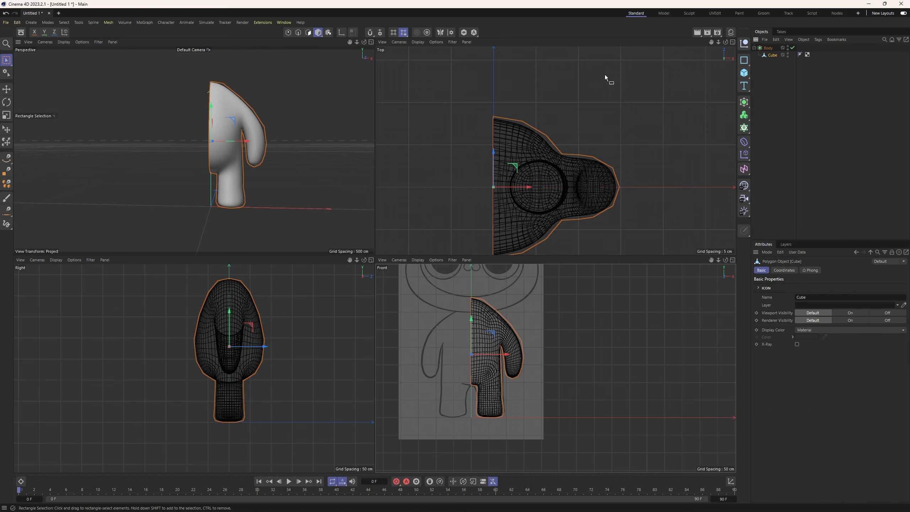
click(308, 32)
key(ctrl+a)
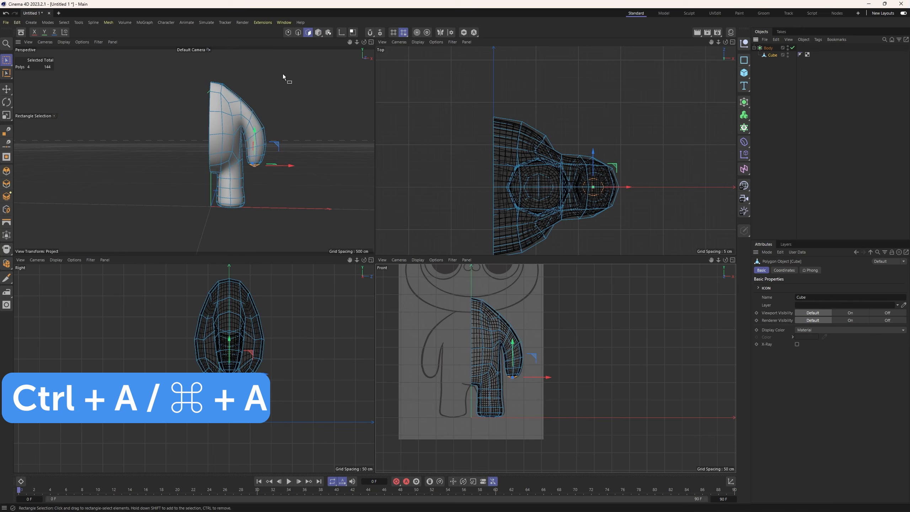
key(ctrl+a)
right_click(315, 144)
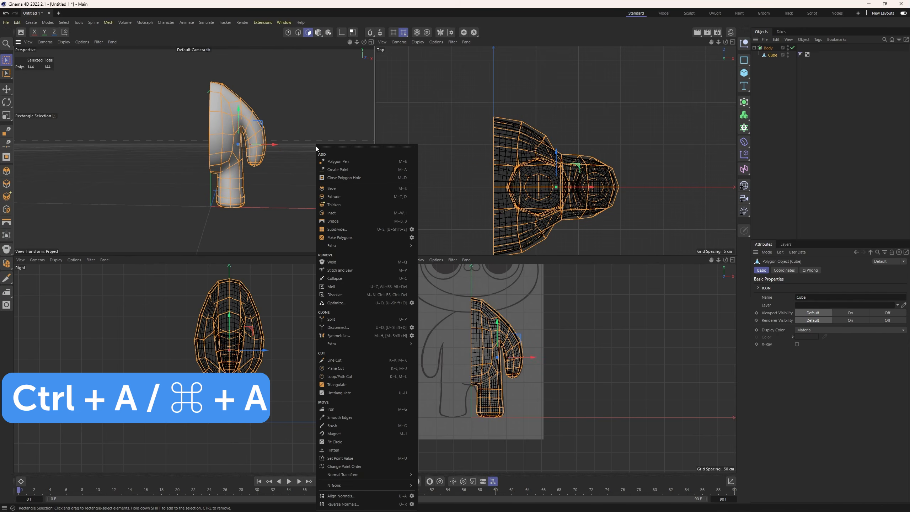
click(347, 335)
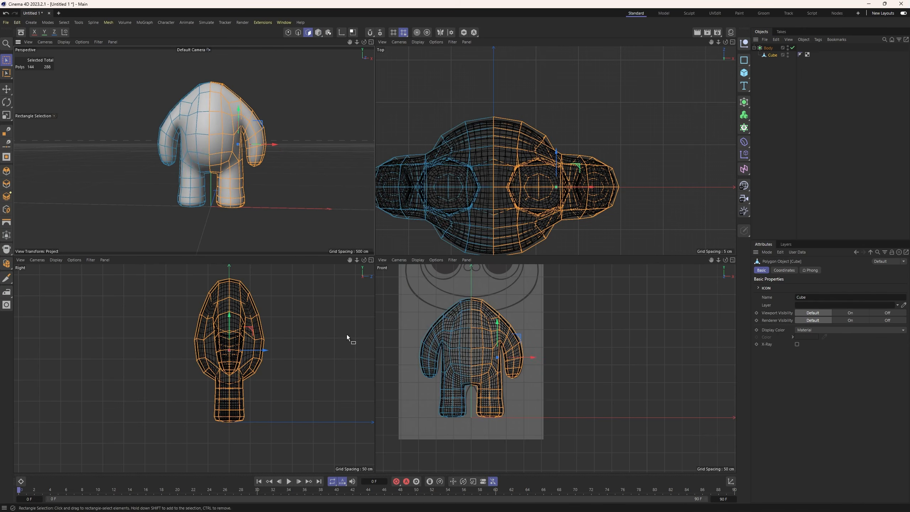
click(317, 32)
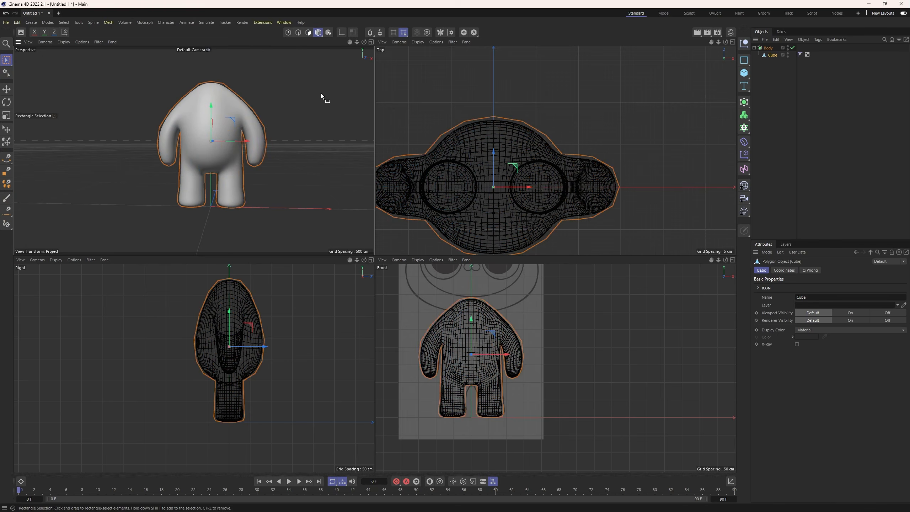
click(322, 95)
Add a new Cube for the head and raise it above the body to the sketched face.
alt+middle_drag(494, 314, 505, 342)
scroll(497, 347, down, 2)
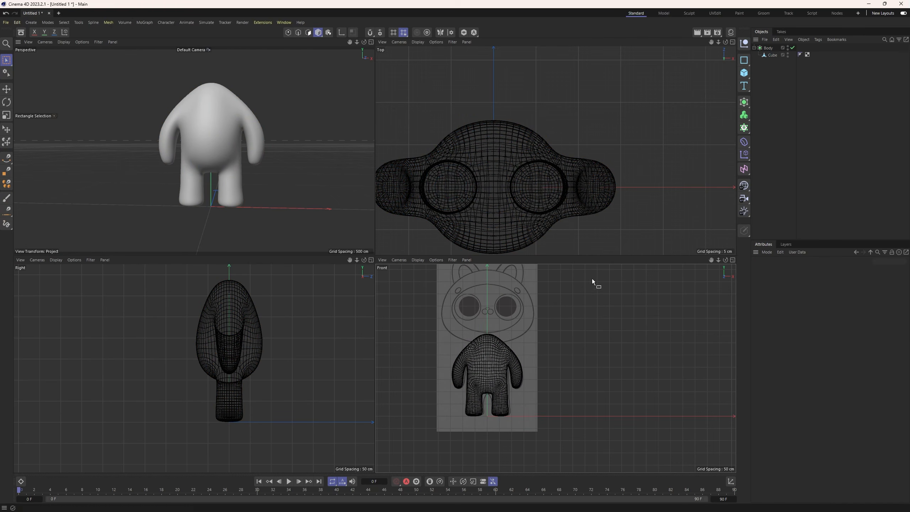
click(743, 73)
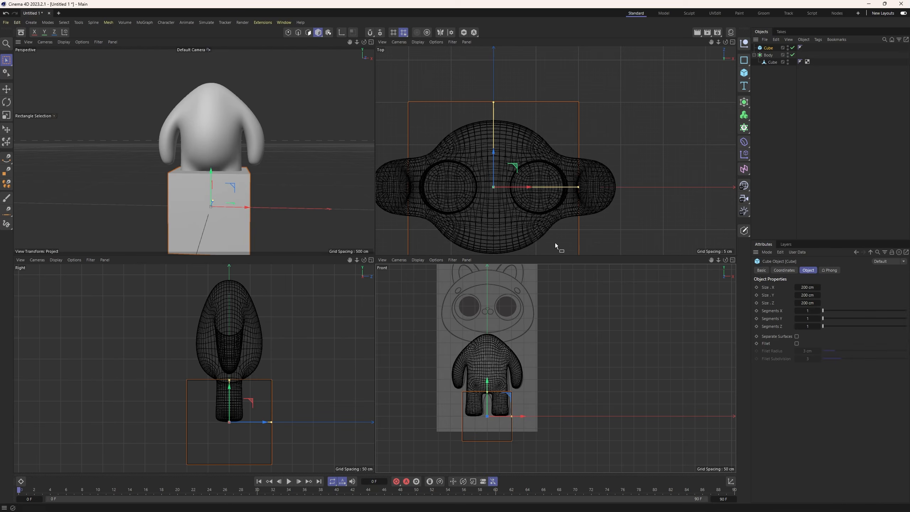
drag(488, 382, 493, 281)
alt+middle_drag(221, 167, 217, 198)
scroll(217, 197, down, 2)
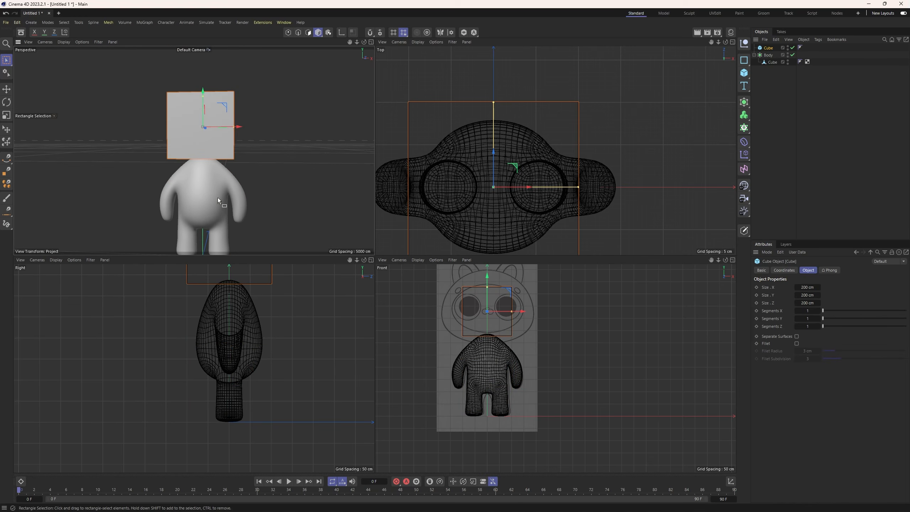
alt+drag(218, 198, 228, 190)
Make the head cube editable and subdivide all its polygons with Catmull-Clark, Smooth Subdivision and 2 iterations.
key(c)
click(308, 32)
key(ctrl+a)
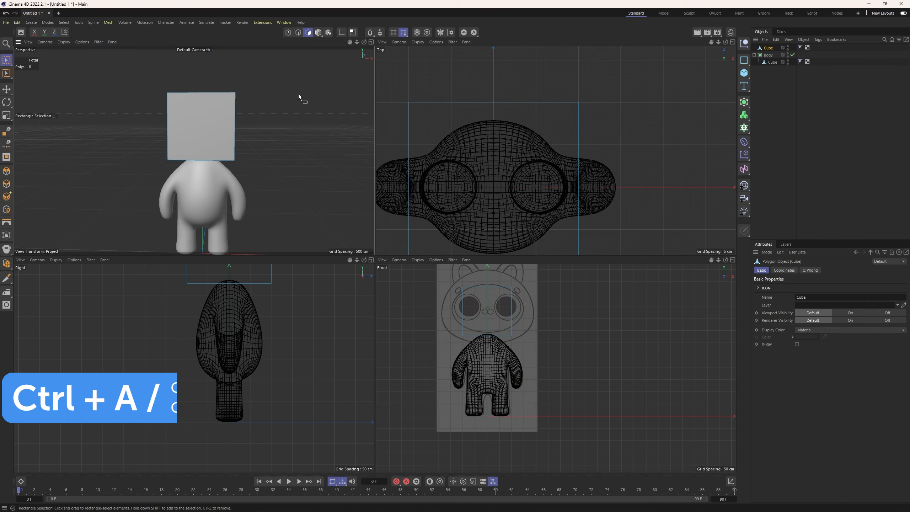
key(ctrl+a)
right_click(292, 114)
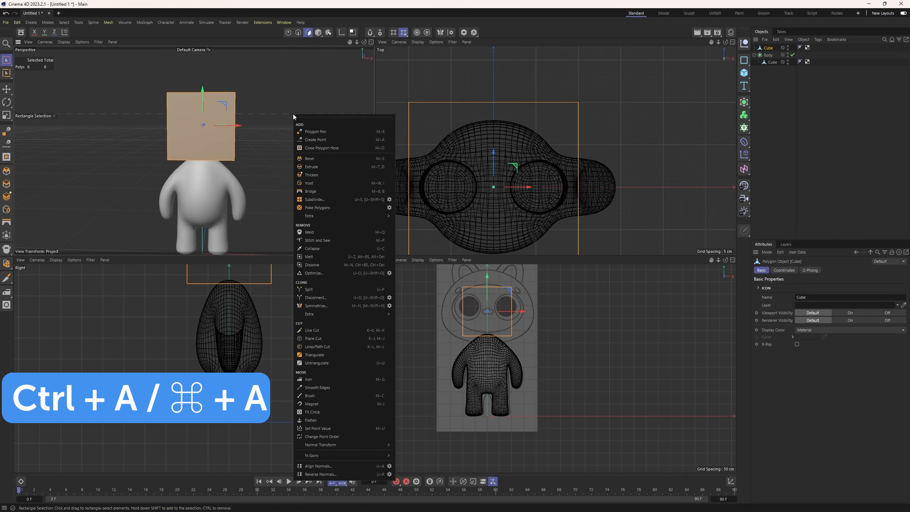
click(389, 199)
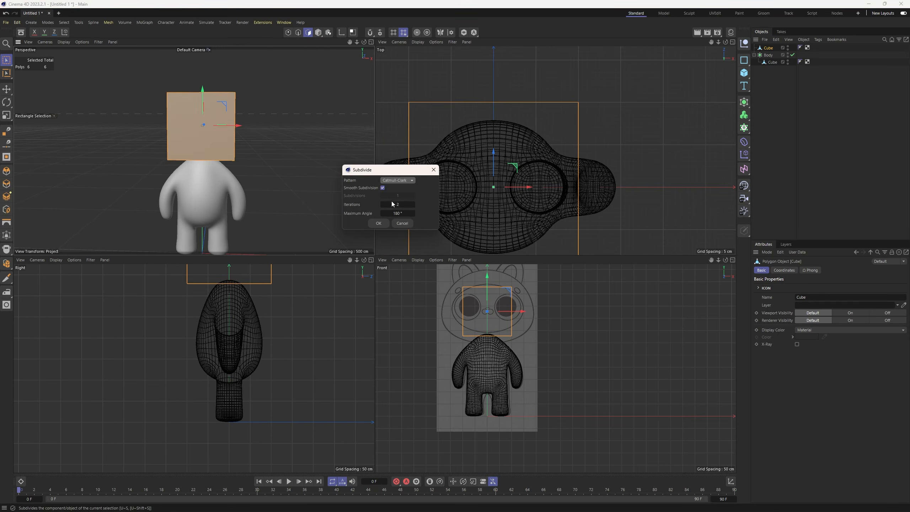
click(379, 223)
Scale the head's polygons up and stretch them along X and Y to fill the sketched face outline.
key(t)
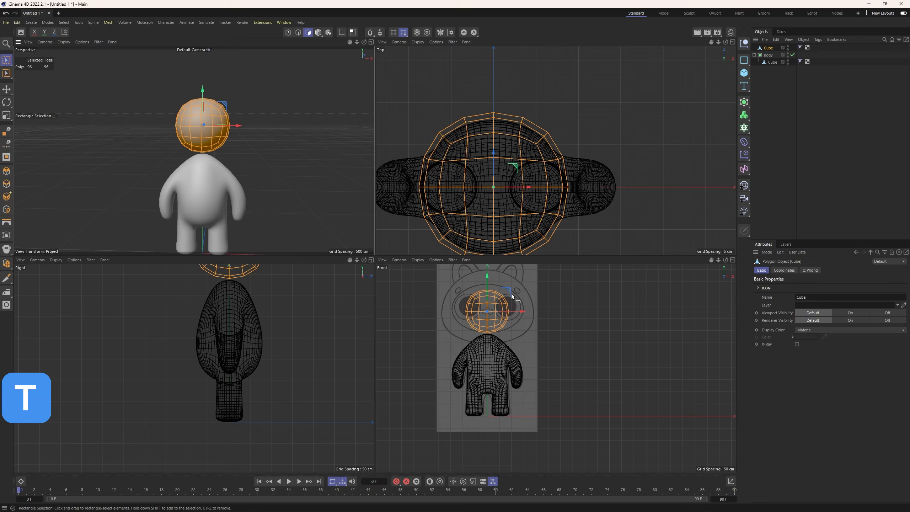
drag(510, 285, 526, 287)
drag(493, 151, 494, 151)
scroll(496, 170, down, 4)
alt+middle_drag(503, 168, 514, 135)
alt+middle_drag(228, 287, 180, 395)
drag(217, 349, 221, 348)
drag(524, 312, 535, 312)
drag(487, 275, 487, 276)
drag(524, 311, 528, 312)
drag(487, 276, 487, 280)
Fine-tune the head's width in the front view and increase its depth along Z in the top view.
key(e)
key(r)
key(t)
drag(522, 314, 523, 314)
scroll(516, 315, up, 2)
alt+middle_drag(467, 304, 456, 340)
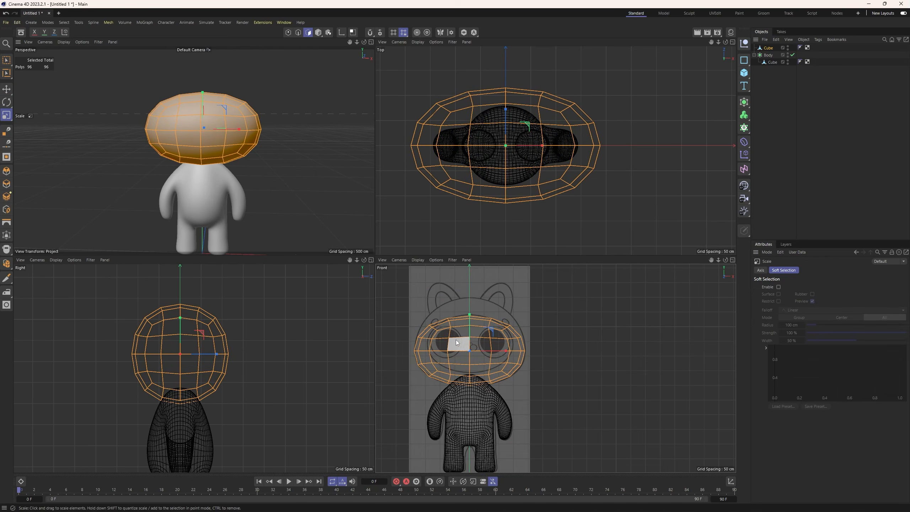
drag(505, 109, 506, 108)
alt+drag(265, 139, 235, 145)
drag(505, 109, 506, 104)
Select the upper points of the head in point mode and raise them with Soft Selection enabled at a 100 cm radius.
click(288, 32)
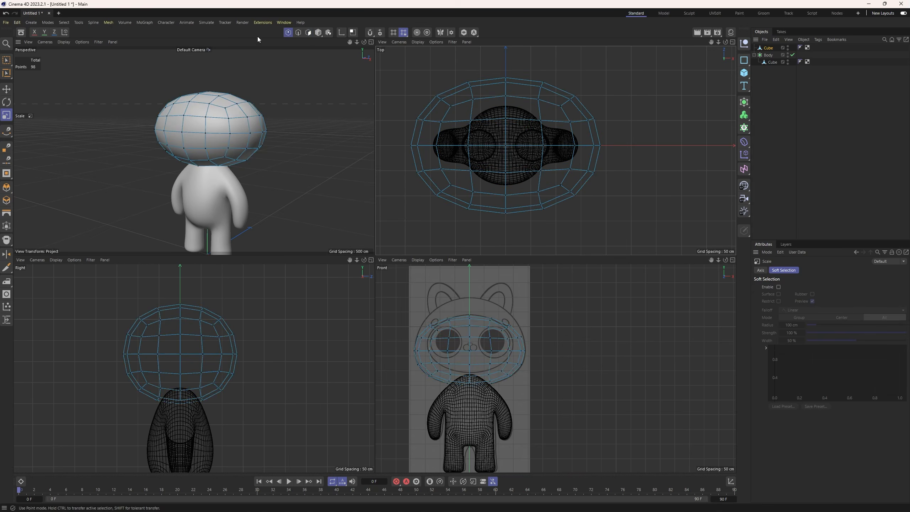
click(9, 60)
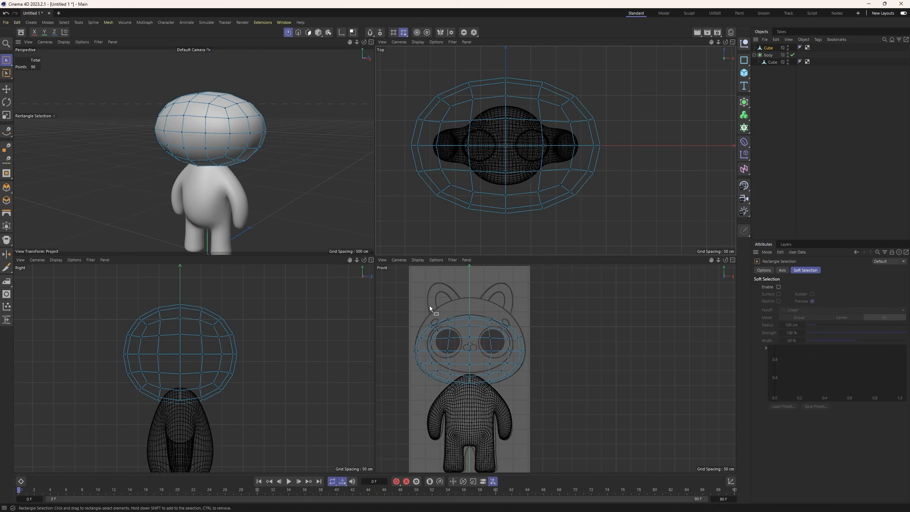
drag(424, 306, 516, 339)
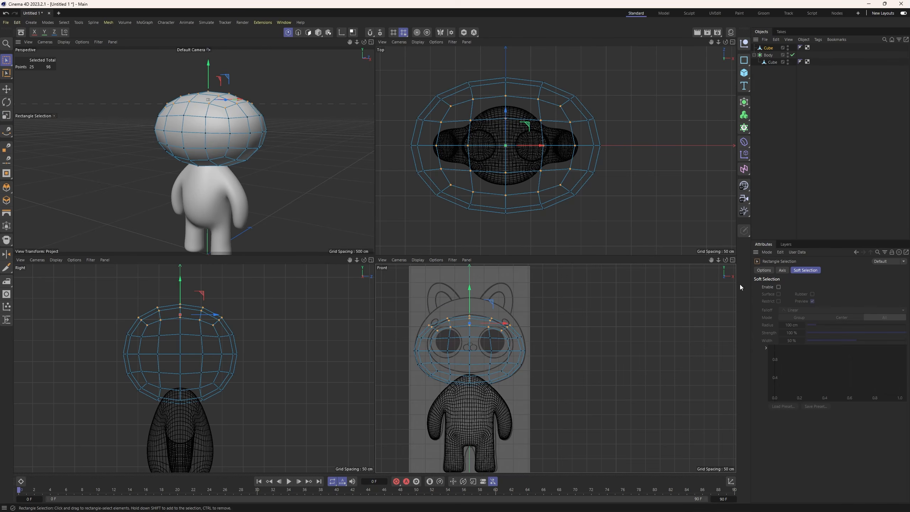
click(778, 287)
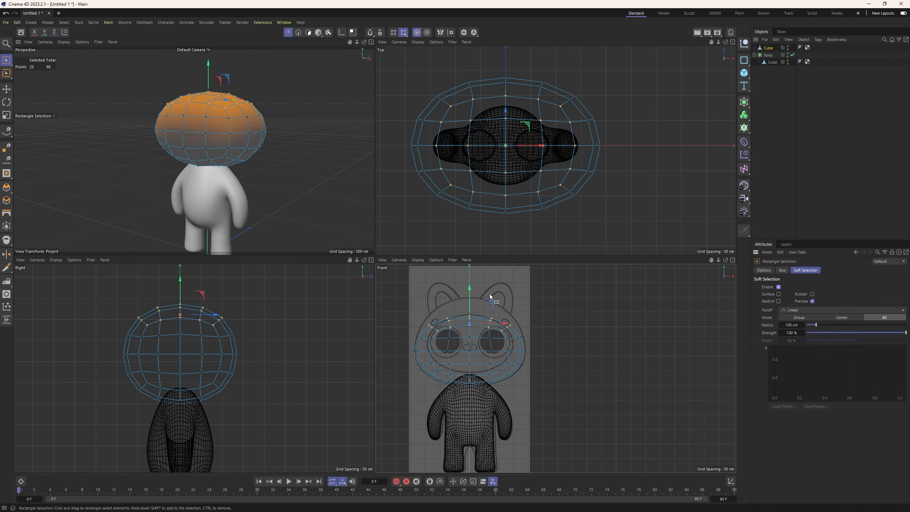
drag(469, 290, 520, 328)
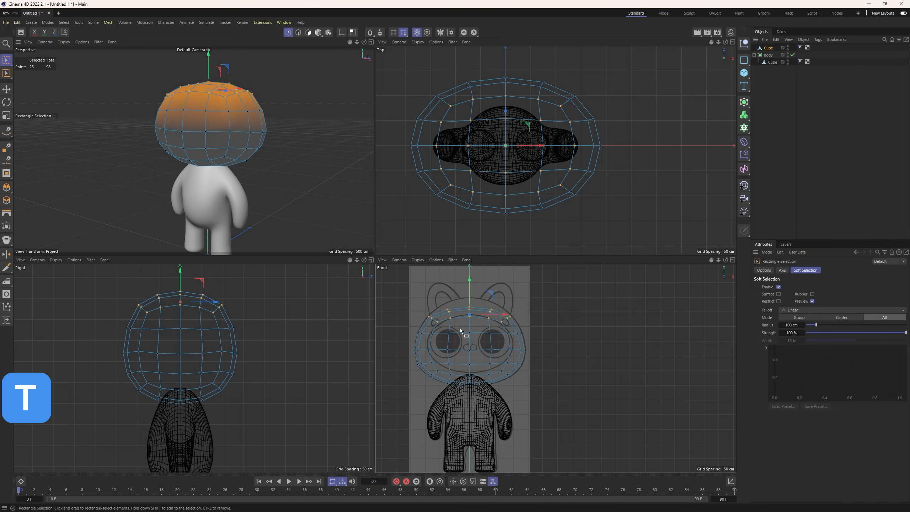
Scale the head's upper points wider in the front view and slightly narrower in depth, then clear the selection.
key(t)
drag(219, 304, 212, 303)
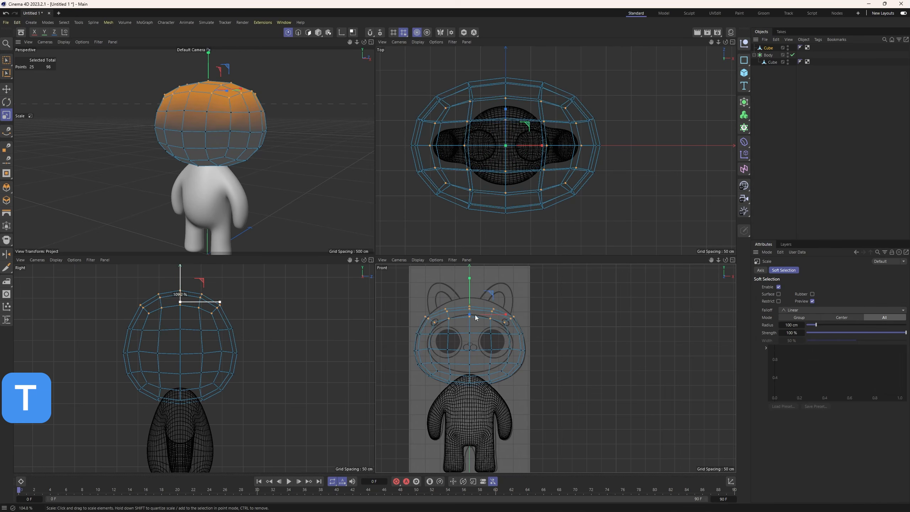
key(e)
click(444, 299)
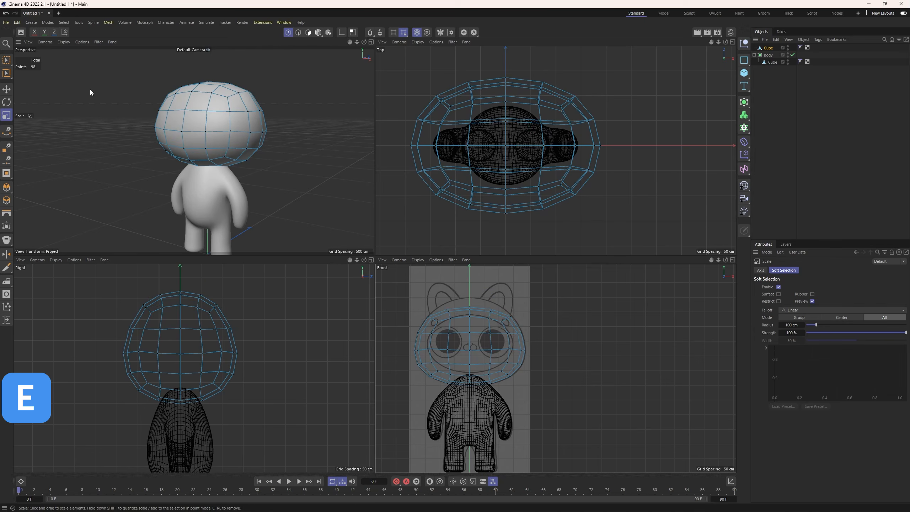
Select the 15 points around the crown, raise them and scale their depth to about 97%.
click(7, 60)
drag(438, 302, 497, 337)
drag(470, 288, 472, 275)
key(t)
drag(246, 300, 214, 291)
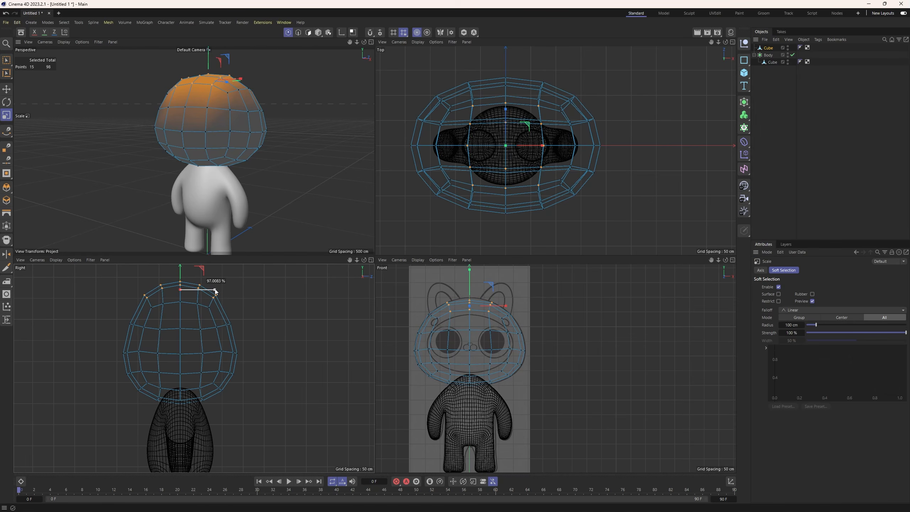
Raise the crown's centre row of points, turn off Soft Selection and switch to model mode.
key(0)
mouse_move(462, 294)
mouse_down()
mouse_move(476, 310)
mouse_move(471, 281)
mouse_up()
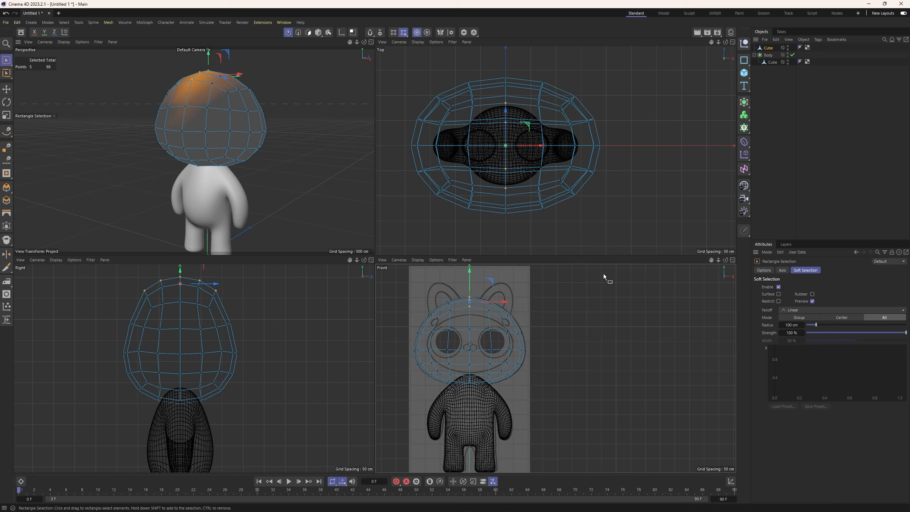
click(778, 286)
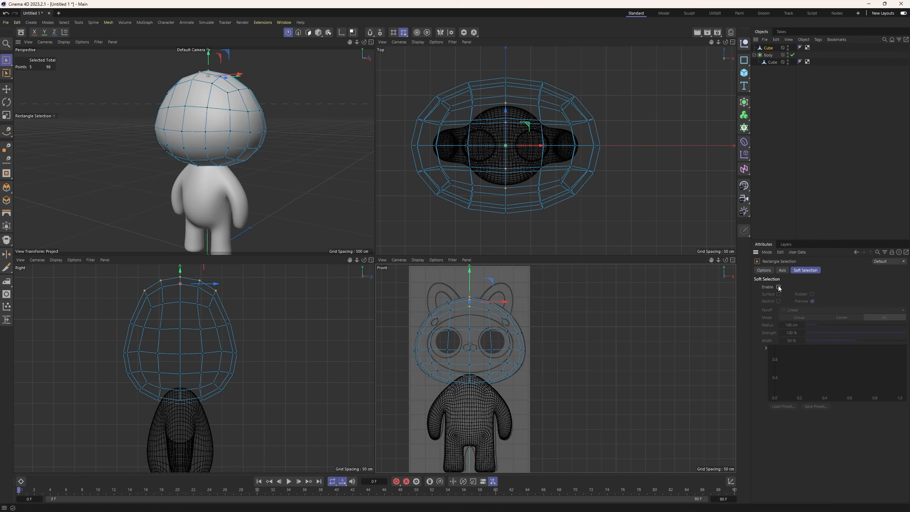
click(318, 33)
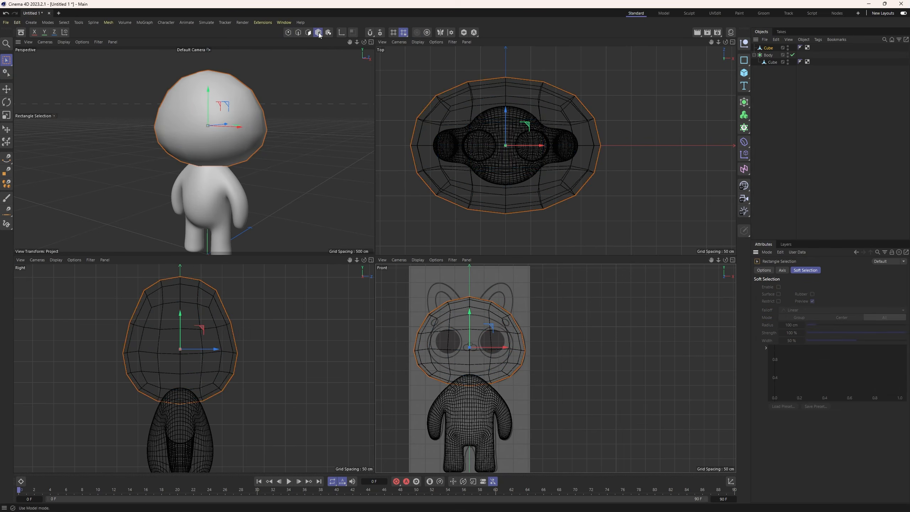
Place the head cube inside a new Subdivision Surface and rename the generator Head.
click(745, 102)
drag(771, 52, 772, 51)
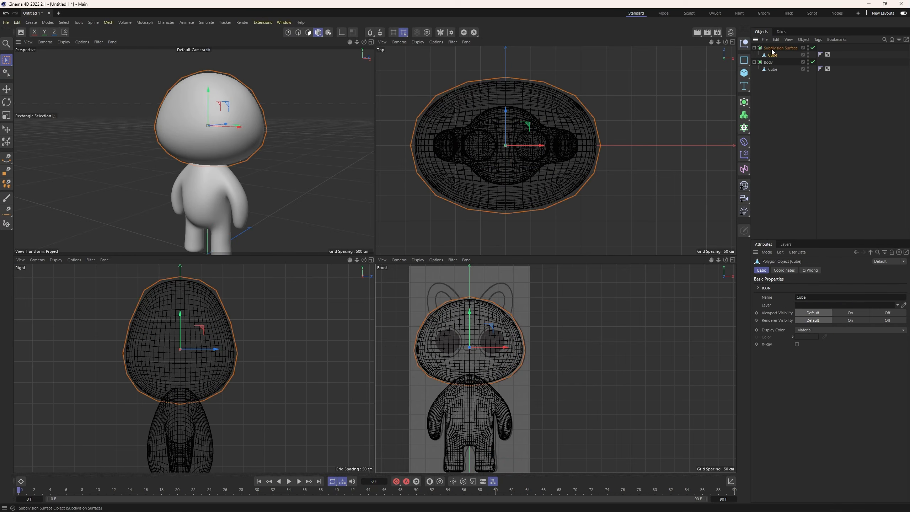
double_click(771, 48)
key(Caps_Lock)
text(Hea)
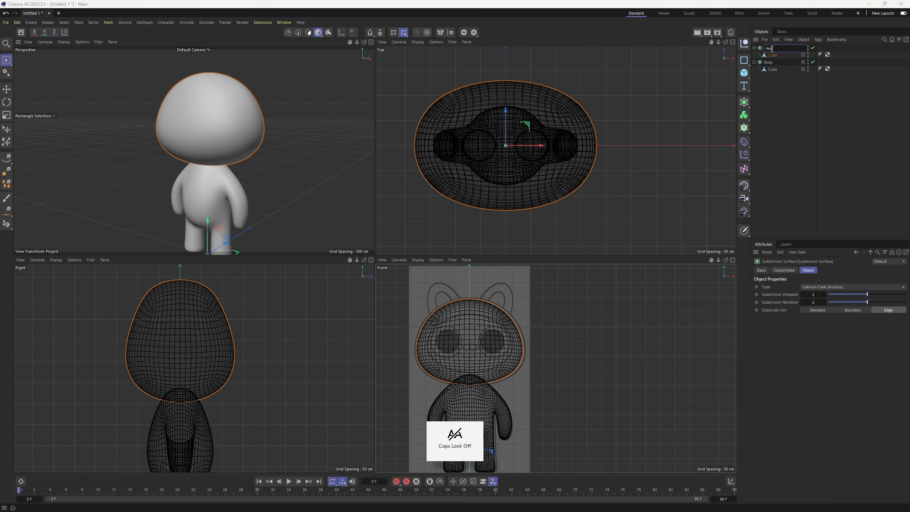
text(d)
key(Return)
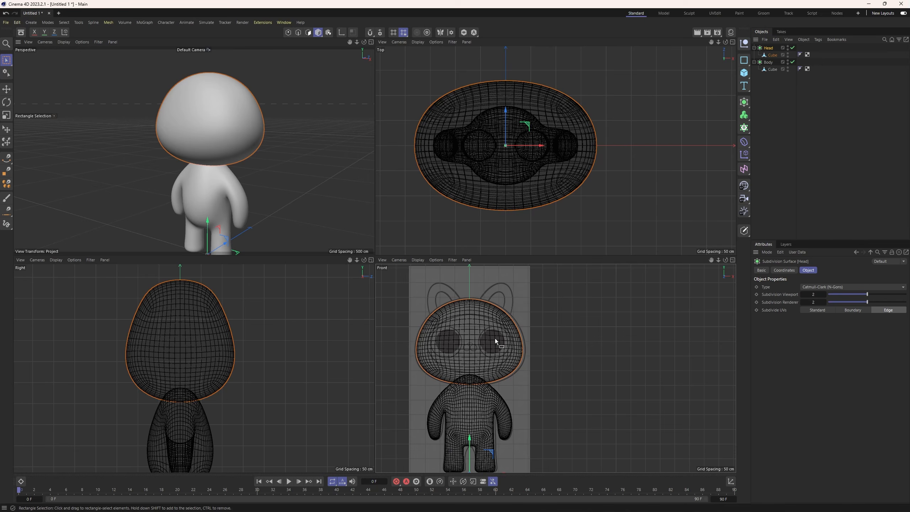
Disable Head's subdivision and select the four central front polygons of its cube in polygon mode with Brush Selection.
scroll(229, 161, down, 2)
alt+drag(229, 169, 315, 201)
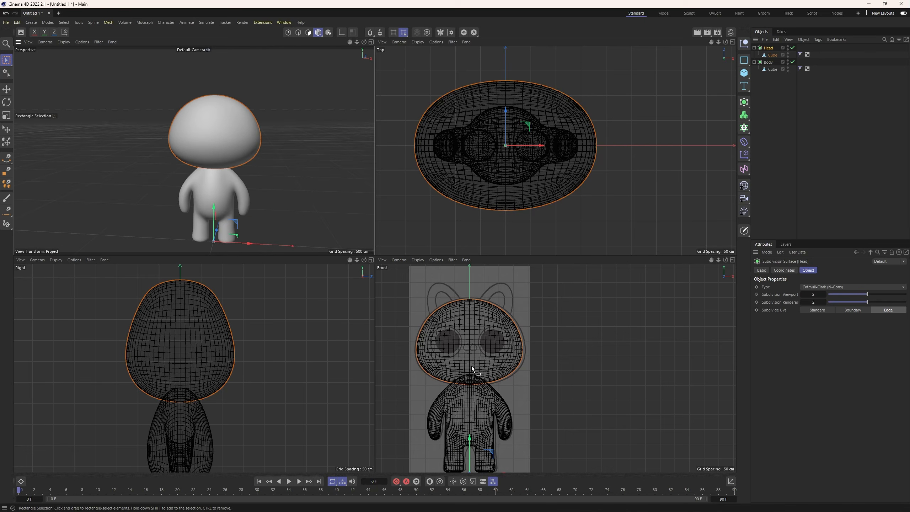
click(771, 55)
click(792, 48)
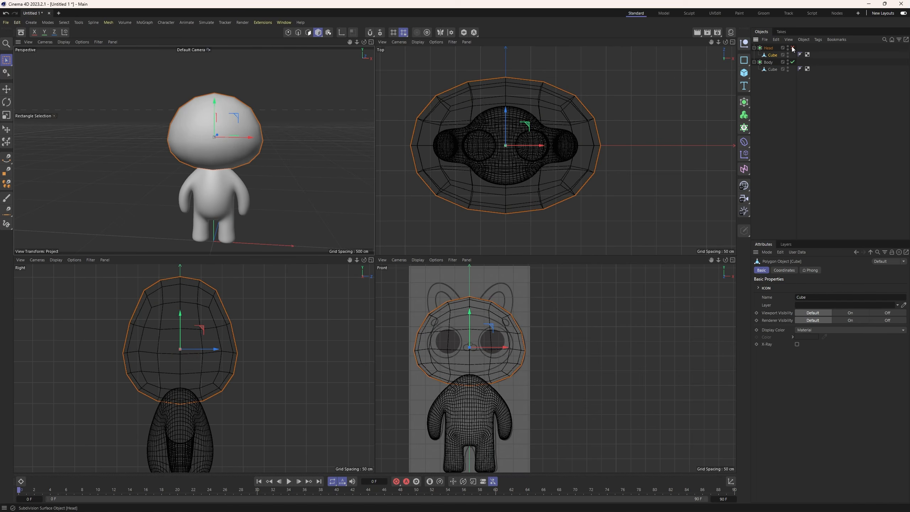
click(308, 32)
key(ctrl+a)
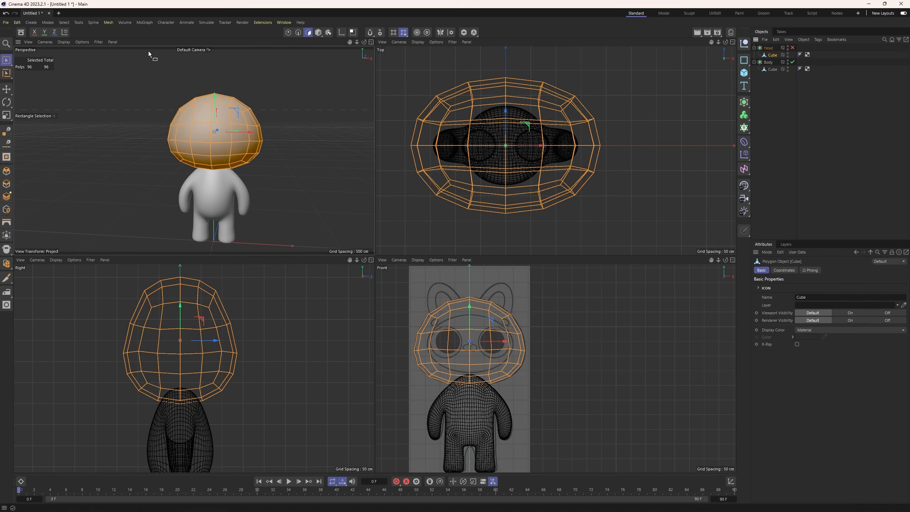
click(5, 63)
click(36, 84)
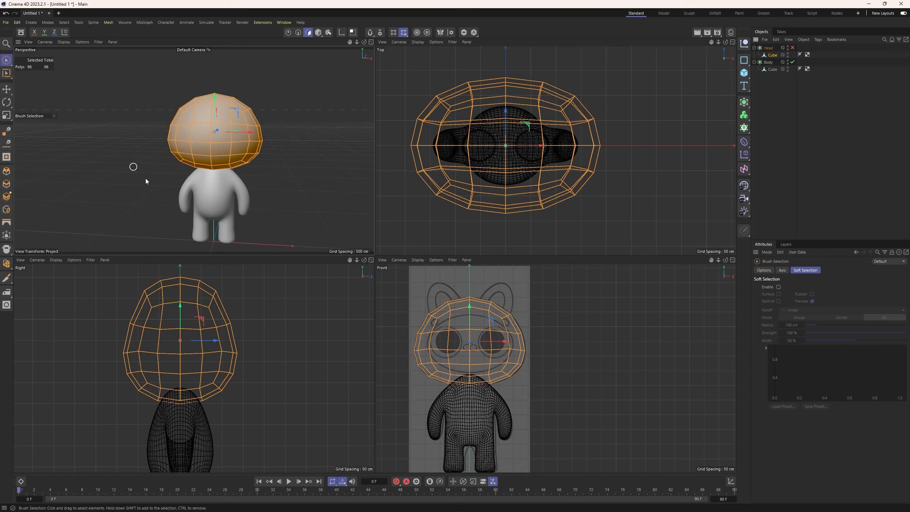
click(470, 352)
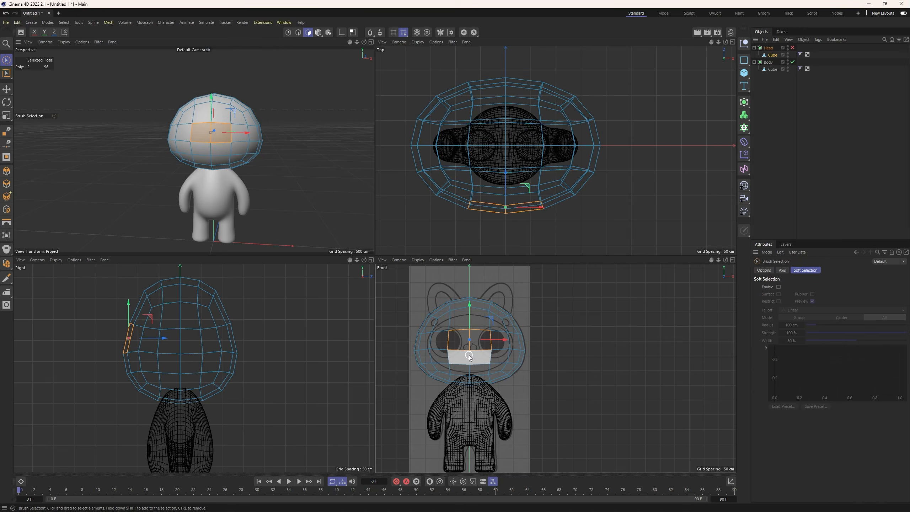
drag(470, 354, 471, 361)
Split the four selected polygons into a separate object, move it outside Head and re-enable Head's subdivision.
right_click(564, 325)
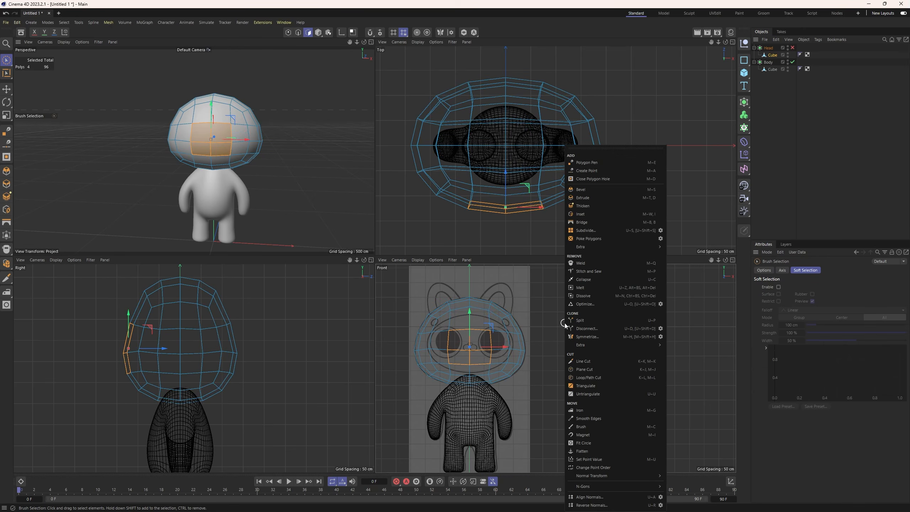
click(573, 320)
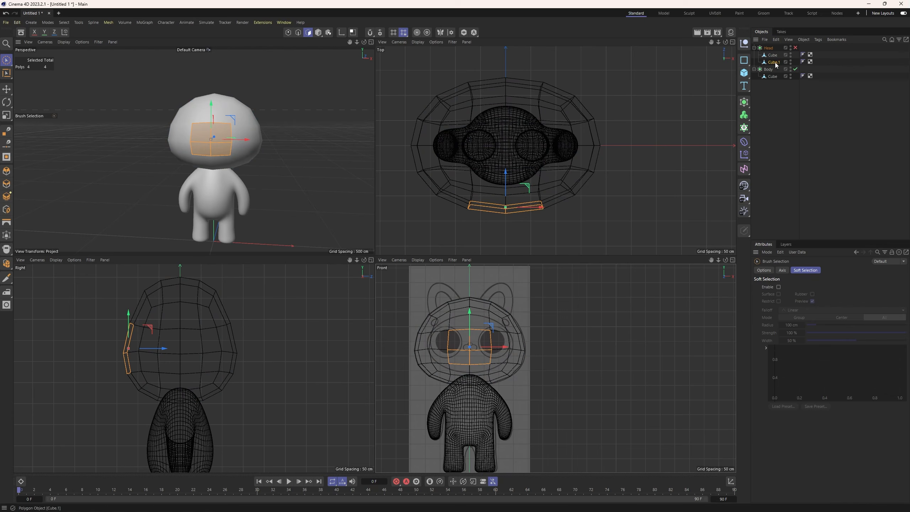
drag(775, 48, 776, 47)
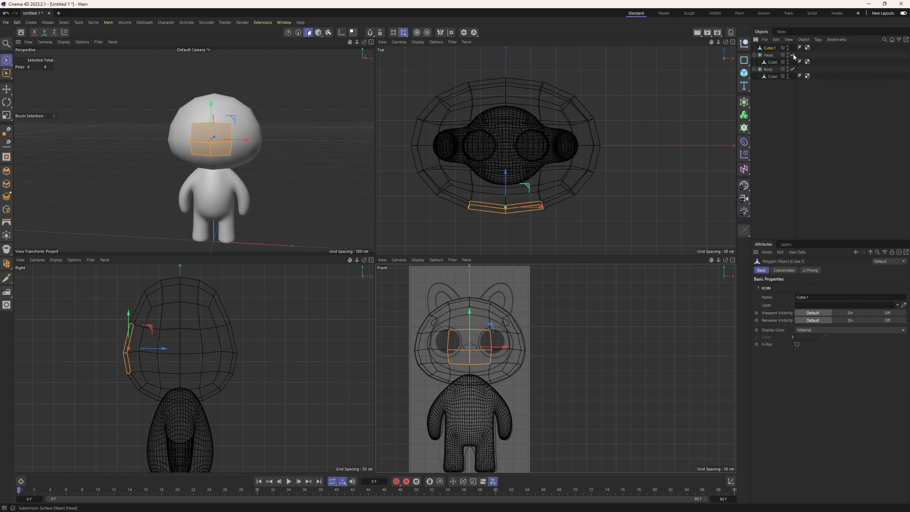
click(793, 55)
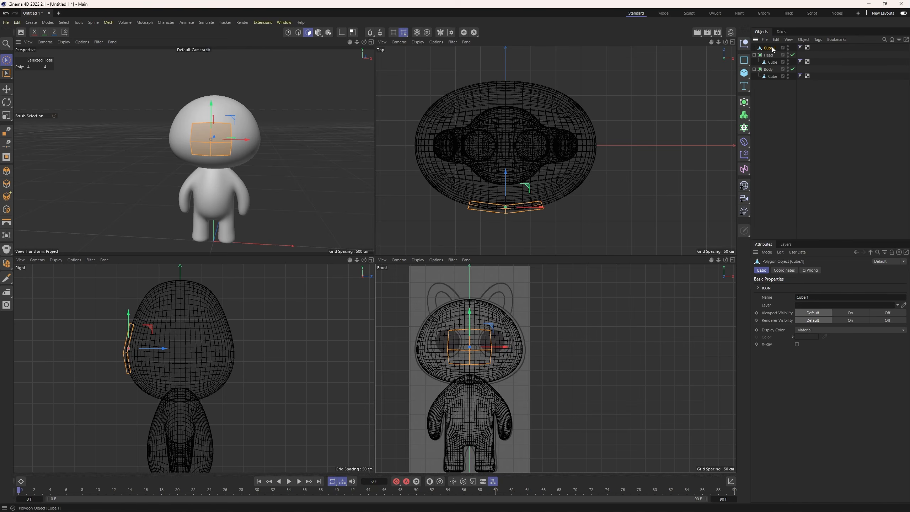
Rename the split-off object Face Mask and place it inside a new Subdivision Surface.
double_click(772, 48)
text(F)
key(Caps_Lock)
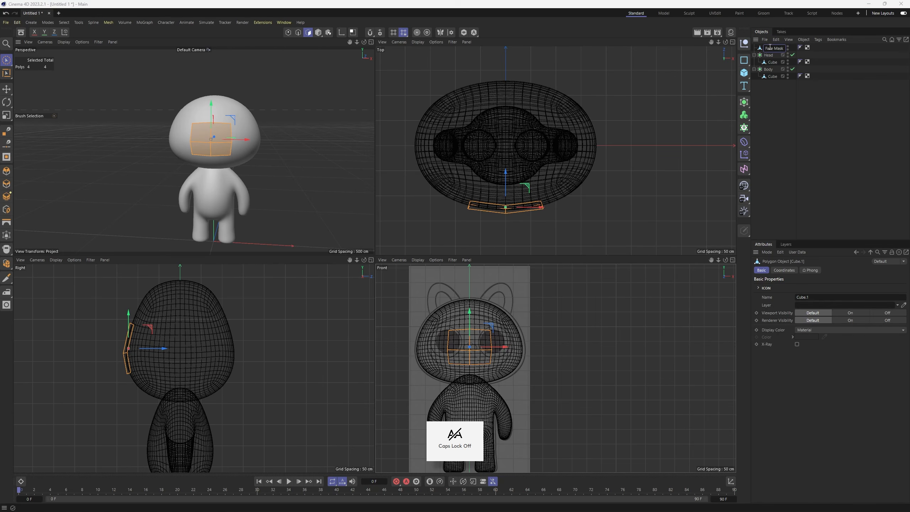
key(Return)
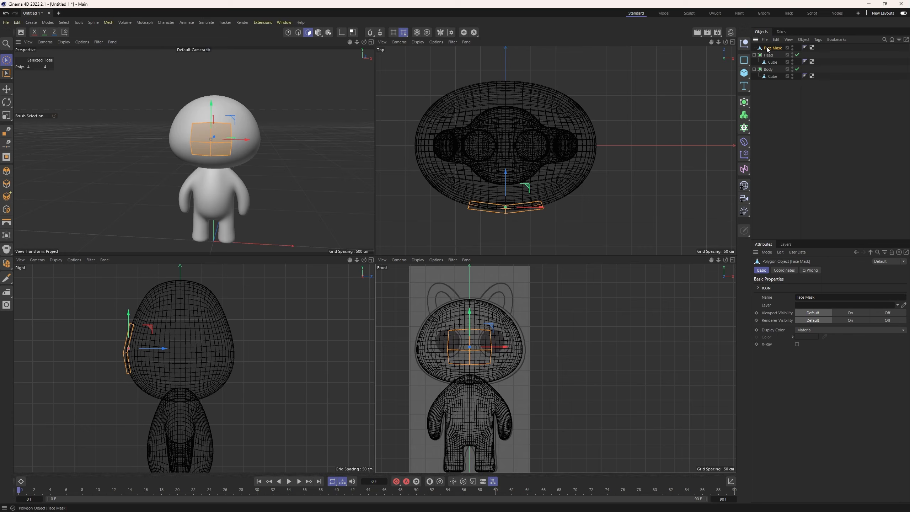
click(747, 105)
drag(771, 50, 771, 50)
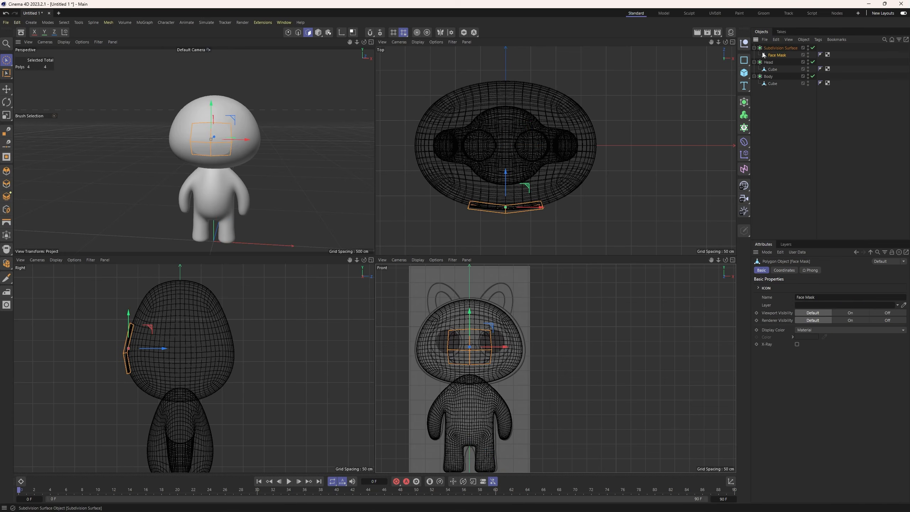
Enable modeling symmetry and stretch the mask's top and bottom centre points vertically toward the sketch's face outline.
click(441, 33)
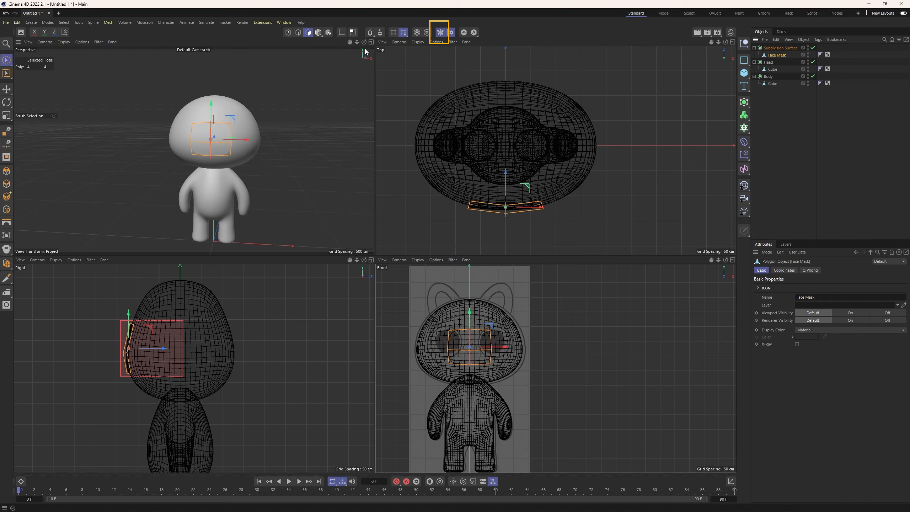
click(287, 33)
scroll(471, 330, up, 2)
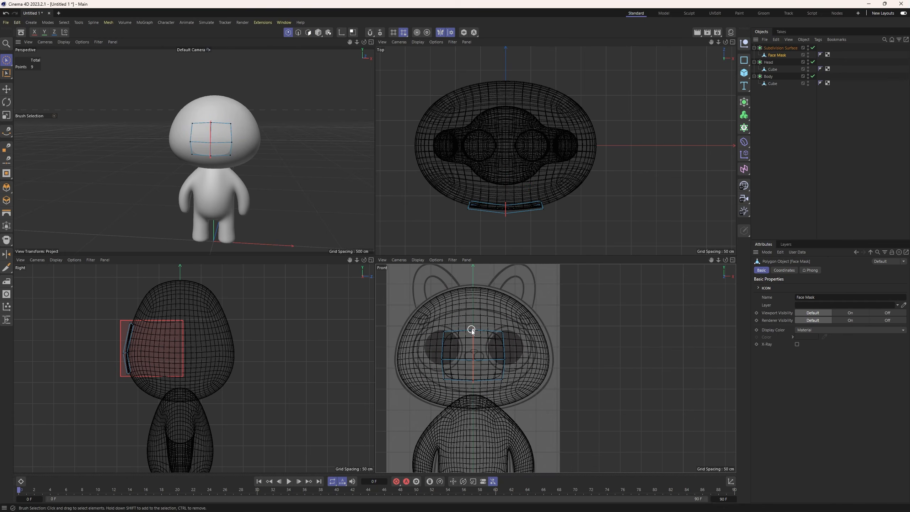
click(471, 330)
drag(473, 313, 474, 282)
click(472, 380)
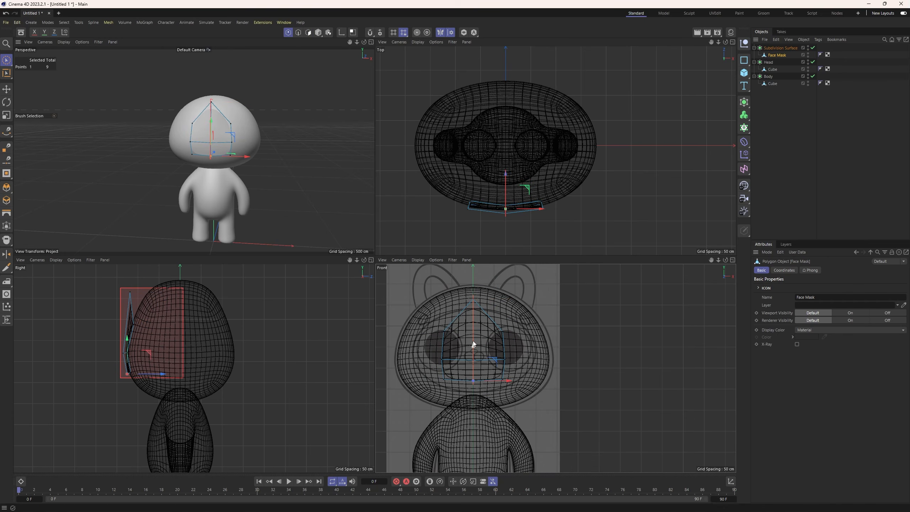
mouse_move(473, 345)
mouse_down()
mouse_move(475, 357)
mouse_move(512, 366)
mouse_move(511, 353)
mouse_move(570, 350)
mouse_up()
Switch to Rectangle Selection and spread the mask's side and corner points outward in the front view to match the sketch.
click(12, 64)
click(36, 73)
click(505, 351)
drag(497, 337, 521, 299)
scroll(530, 327, up, 2)
drag(489, 383, 509, 402)
drag(497, 360, 497, 369)
drag(521, 400, 532, 401)
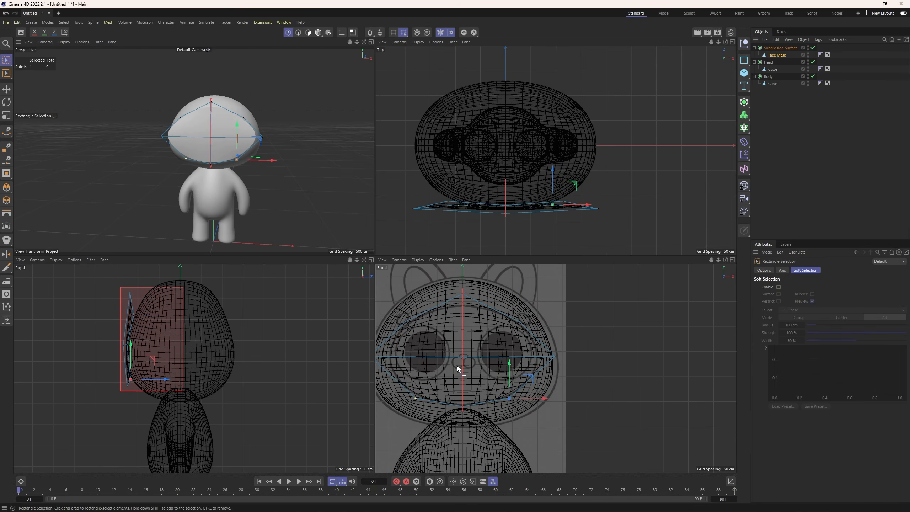
alt+middle_drag(533, 403, 566, 402)
drag(570, 400, 573, 401)
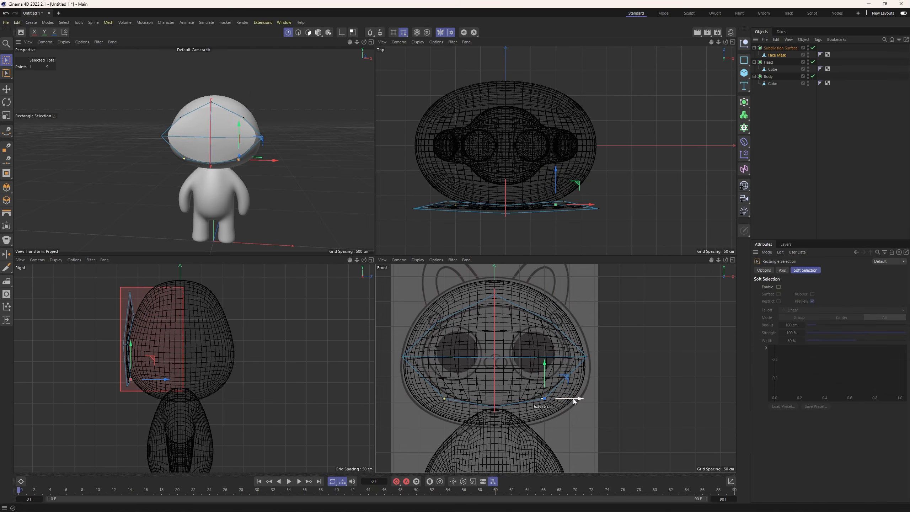
Move the mask's top, bottom, lower corner and side points back in the right view to follow the head's curve.
alt+drag(280, 162, 159, 179)
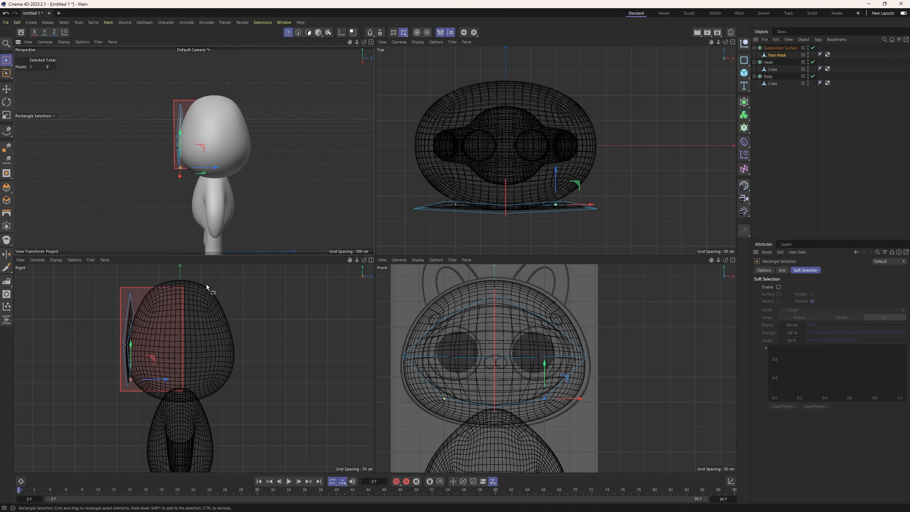
click(130, 292)
drag(158, 292, 176, 296)
click(129, 386)
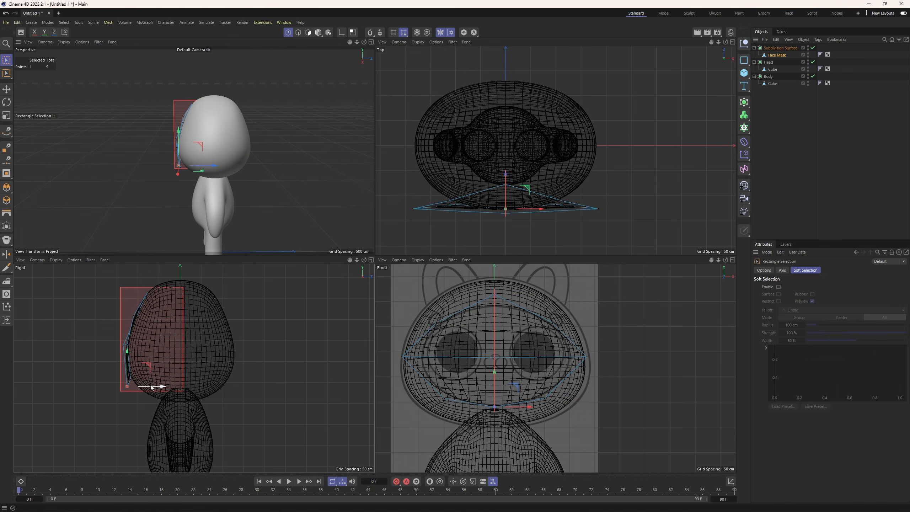
mouse_move(152, 386)
mouse_down()
mouse_move(164, 390)
mouse_move(156, 381)
mouse_up()
click(129, 379)
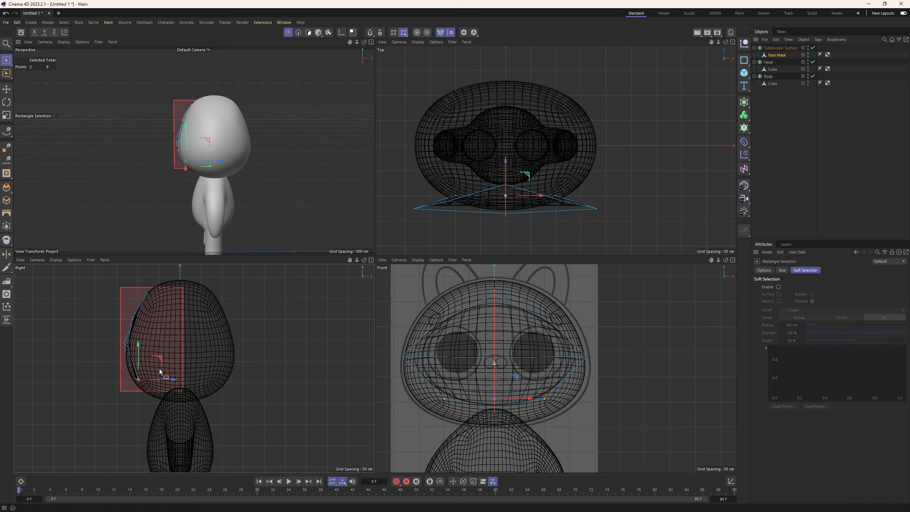
click(125, 343)
drag(144, 344, 165, 351)
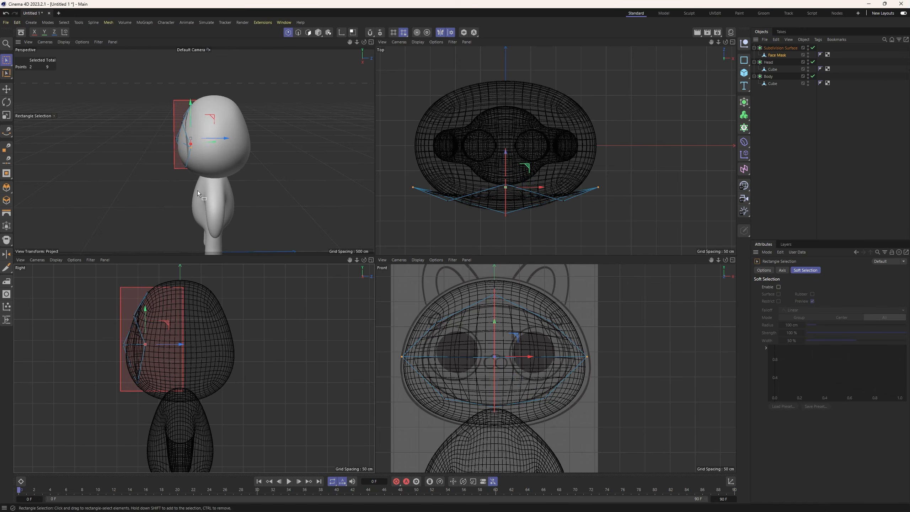
Push the mask's side points and upper corner points further back around the head.
alt+drag(198, 190, 169, 208)
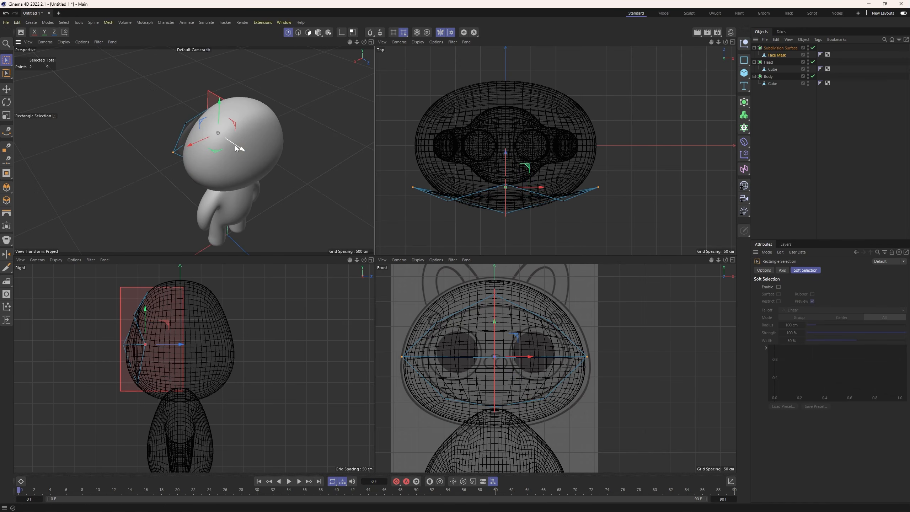
drag(238, 146, 211, 134)
click(166, 135)
scroll(166, 135, up, 3)
scroll(165, 168, down, 2)
alt+drag(165, 172, 195, 164)
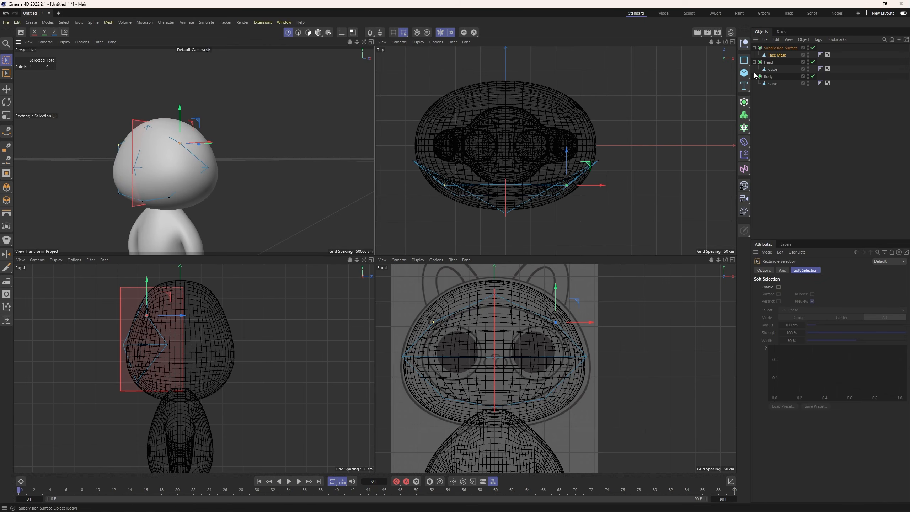
Add a Thicken generator between the Subdivision Surface and Face Mask and set its thickness to 23 cm.
click(744, 103)
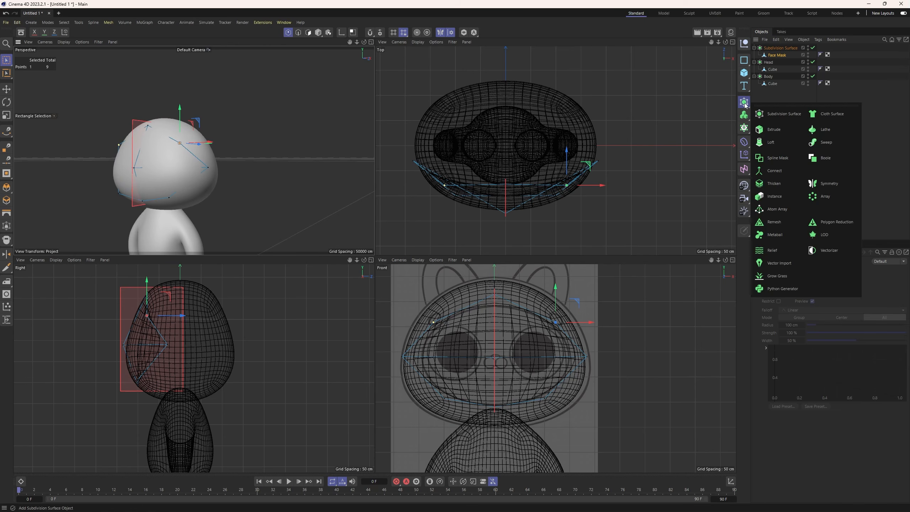
click(773, 183)
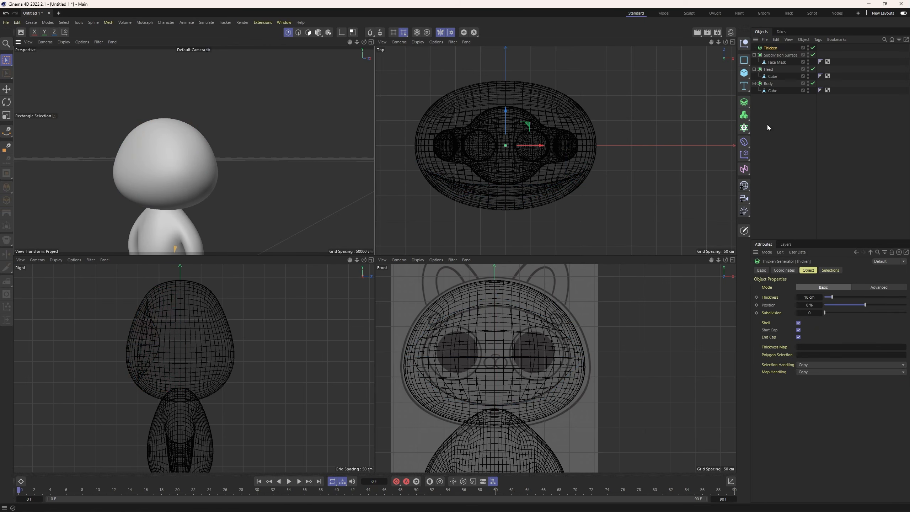
drag(769, 59, 774, 58)
click(773, 56)
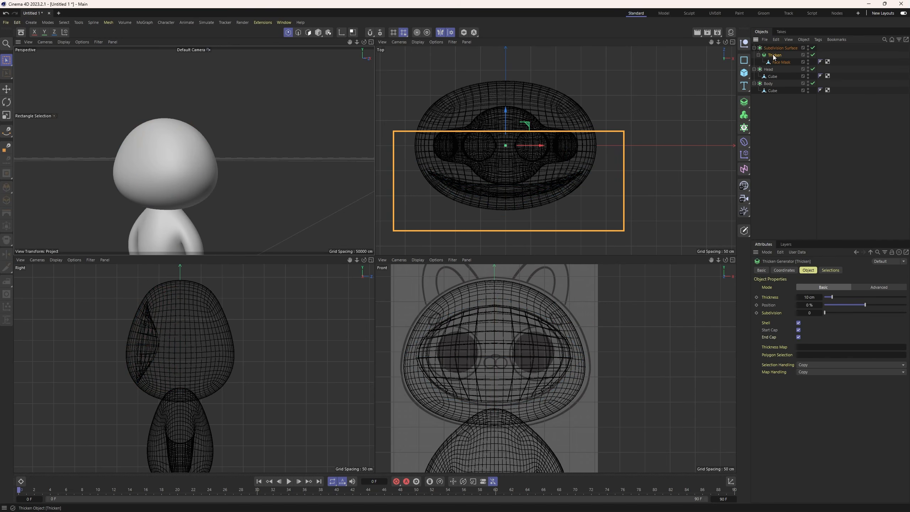
drag(832, 297, 847, 297)
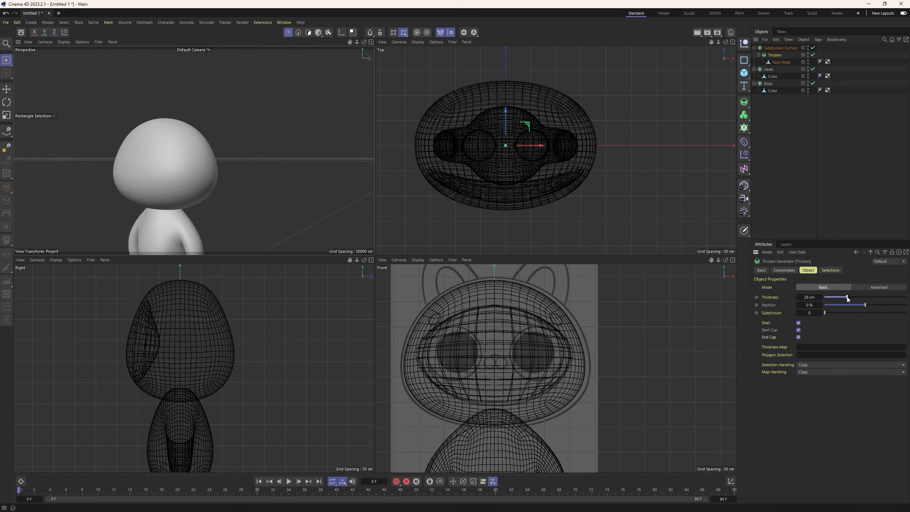
Select Face Mask in model mode and move it forward so it protrudes from the front of the head.
click(778, 62)
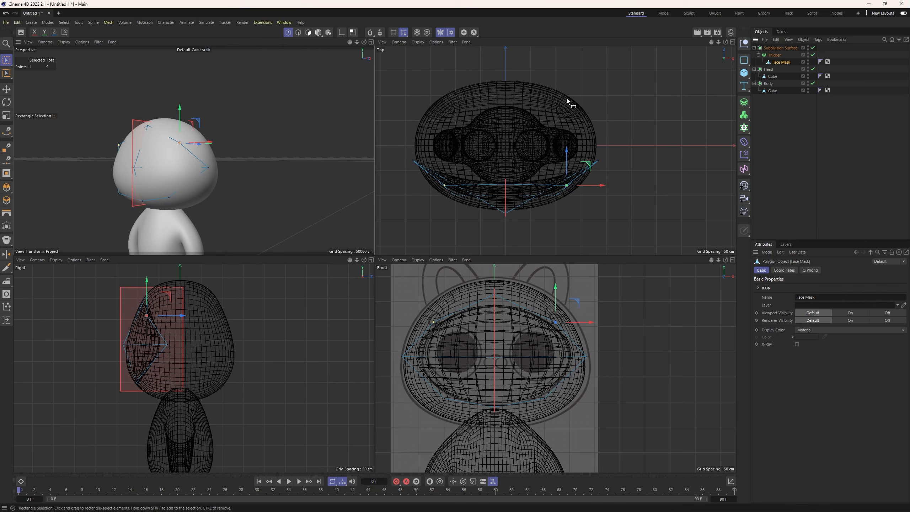
click(318, 33)
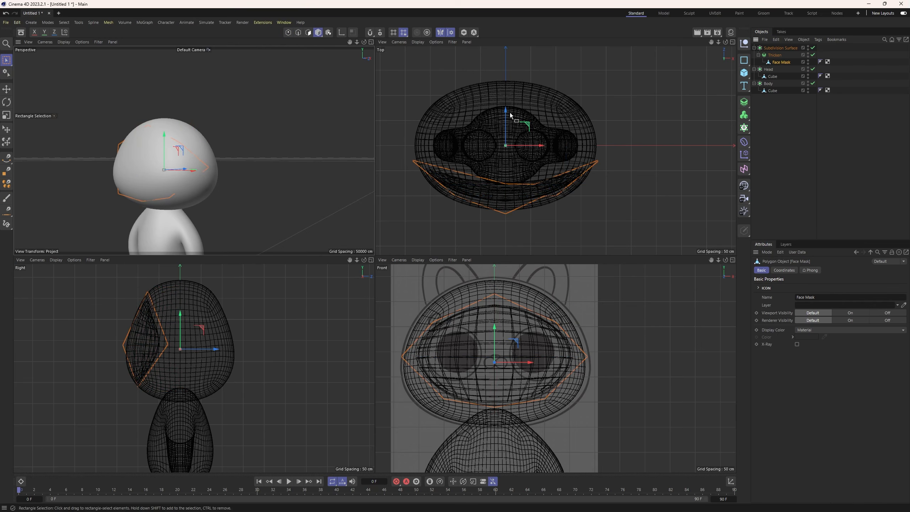
drag(509, 112, 511, 124)
scroll(168, 175, up, 3)
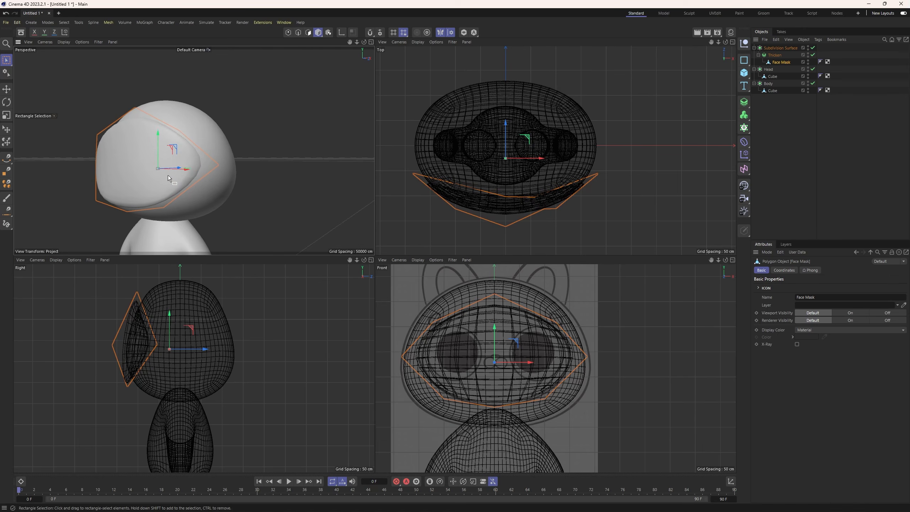
Select the face mask's two upper corner points in point mode and push them back in the right view.
alt+drag(168, 175, 125, 207)
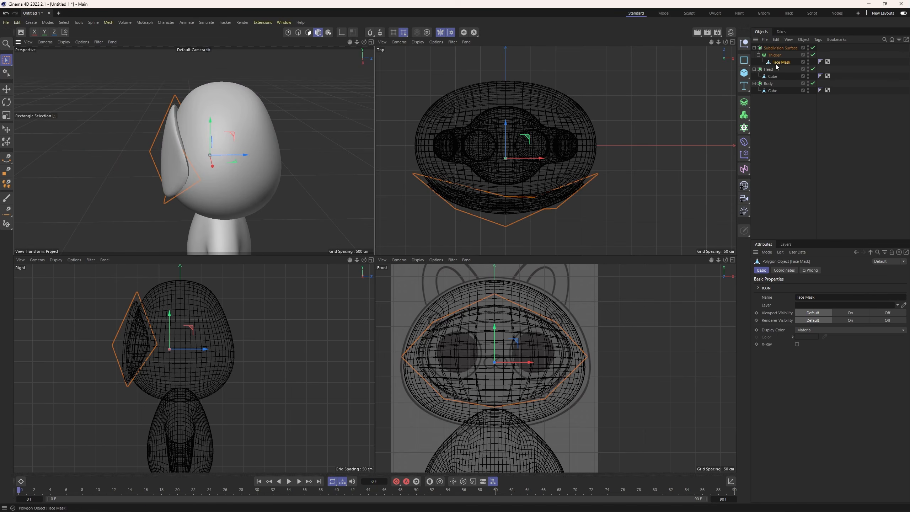
click(288, 33)
drag(145, 90, 197, 178)
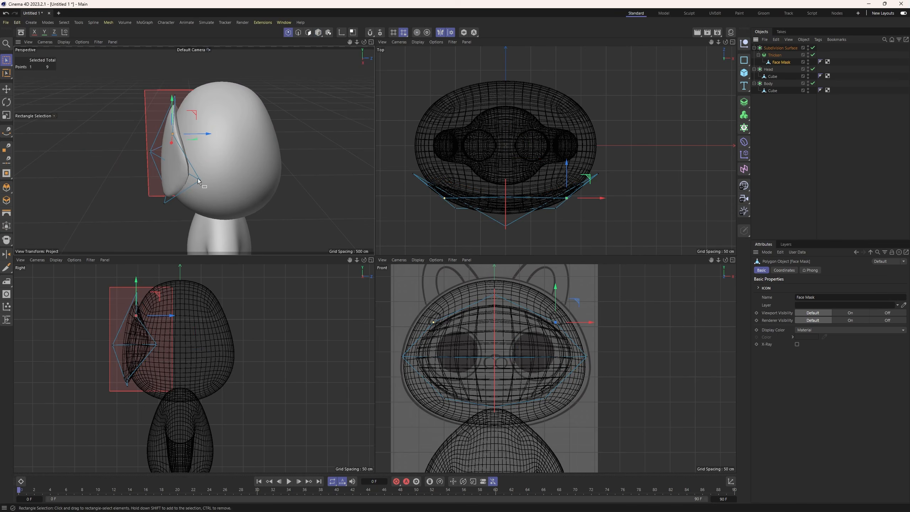
click(7, 60)
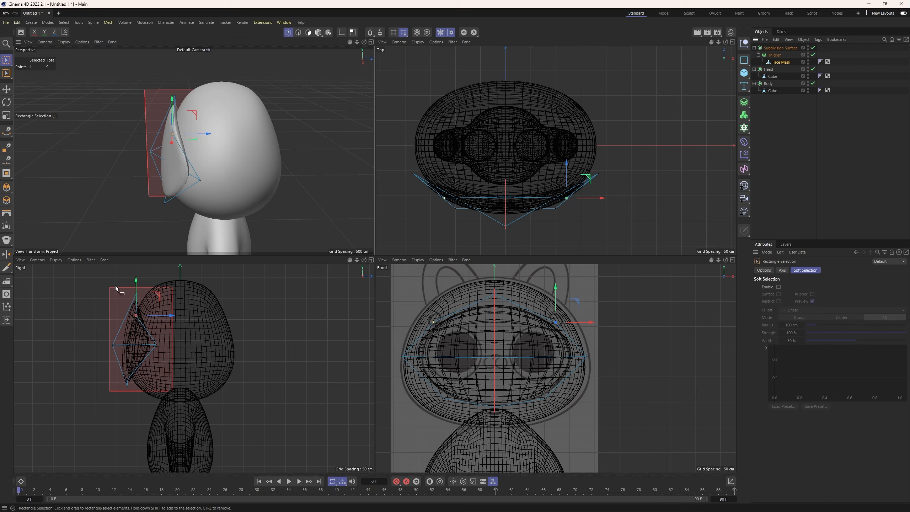
drag(127, 285, 170, 306)
scroll(149, 329, up, 3)
scroll(129, 324, up, 3)
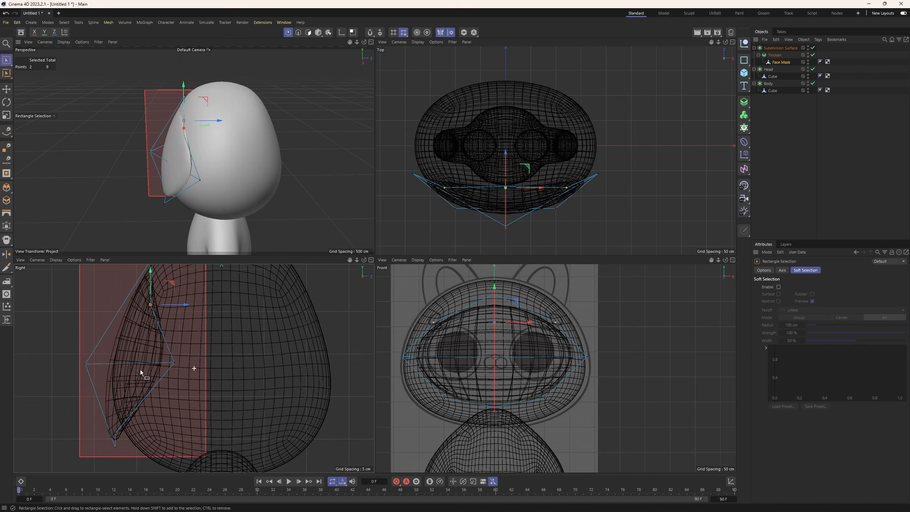
Push the mask's lower points slightly back toward the head in the right view.
alt+middle_drag(140, 370, 143, 326)
drag(110, 380, 125, 394)
drag(132, 389, 123, 410)
drag(139, 403, 153, 402)
mouse_move(179, 172)
alt+mouse_down()
mouse_move(191, 131)
mouse_move(192, 160)
alt+mouse_up()
Pull the mask's front centre point further forward, away from the head, in the right view.
drag(80, 311, 95, 328)
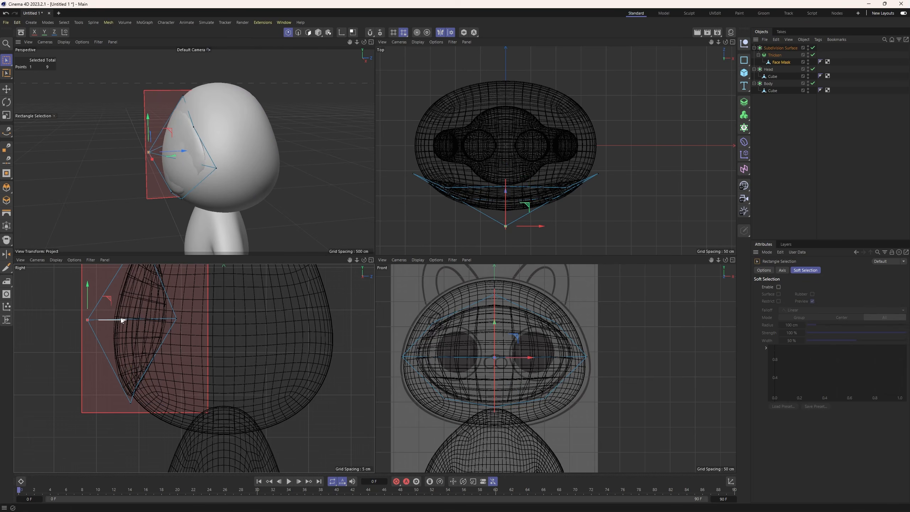
scroll(127, 319, down, 3)
drag(150, 336, 138, 336)
alt+drag(163, 167, 165, 173)
Bring the mask's upper corner points slightly forward in the right view.
alt+middle_drag(151, 279, 161, 339)
drag(163, 313, 179, 330)
drag(197, 321, 192, 321)
drag(163, 346, 199, 353)
Select the mask's lower corner points and raise them slightly in the front view.
alt+middle_drag(168, 409, 172, 382)
drag(159, 413, 178, 417)
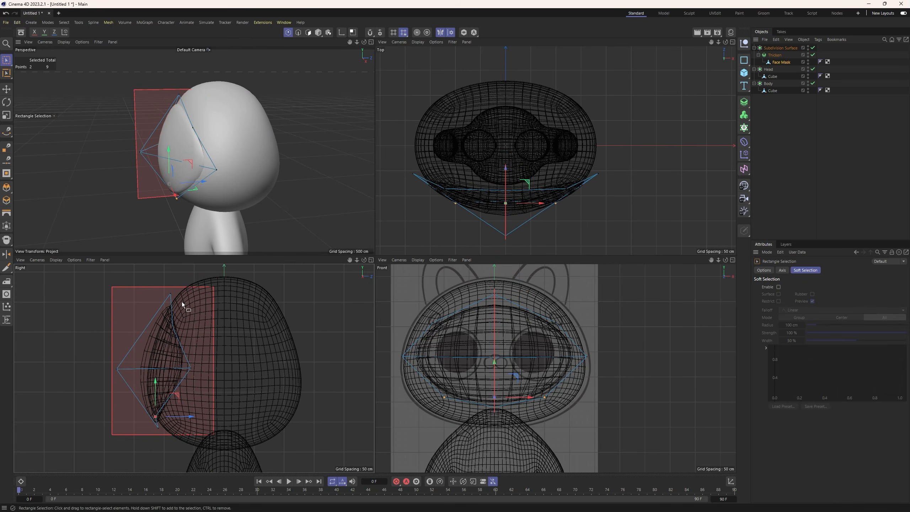
alt+drag(182, 201, 184, 163)
scroll(201, 201, up, 3)
alt+middle_drag(204, 211, 213, 173)
alt+drag(214, 173, 234, 171)
drag(494, 362, 494, 351)
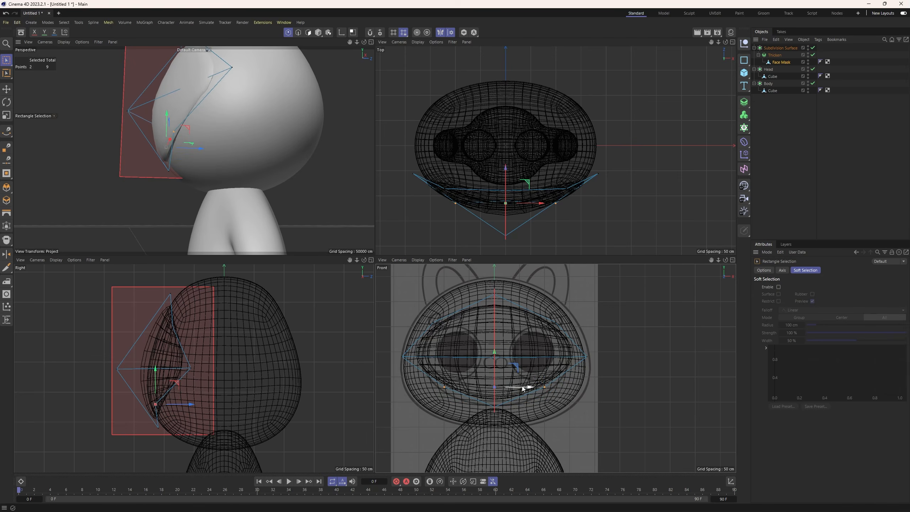
Undo a shift of both lower corner points, and move the mask's lower corner outward and slightly down in the front view.
drag(524, 387, 534, 387)
key(ctrl+z)
drag(537, 394, 586, 387)
drag(558, 357, 560, 364)
Push the mask's side points slightly further back around the head and check the fit from several angles.
drag(164, 167, 174, 177)
drag(198, 172, 114, 181)
alt+middle_drag(115, 182, 135, 212)
drag(177, 137, 150, 174)
drag(163, 186, 200, 197)
alt+drag(193, 192, 278, 191)
alt+right_drag(278, 191, 183, 175)
alt+drag(183, 174, 251, 172)
Pull the mask's front centre point slightly further forward and return to model mode.
drag(81, 143, 110, 159)
drag(108, 148, 104, 149)
alt+drag(148, 146, 237, 166)
alt+right_drag(237, 166, 196, 164)
click(318, 33)
mouse_move(196, 163)
alt+mouse_down()
mouse_move(289, 169)
mouse_move(182, 162)
alt+mouse_up()
Select the Face Mask's side point in point mode and move it inward about 17 cm in the front view.
click(250, 111)
click(572, 356)
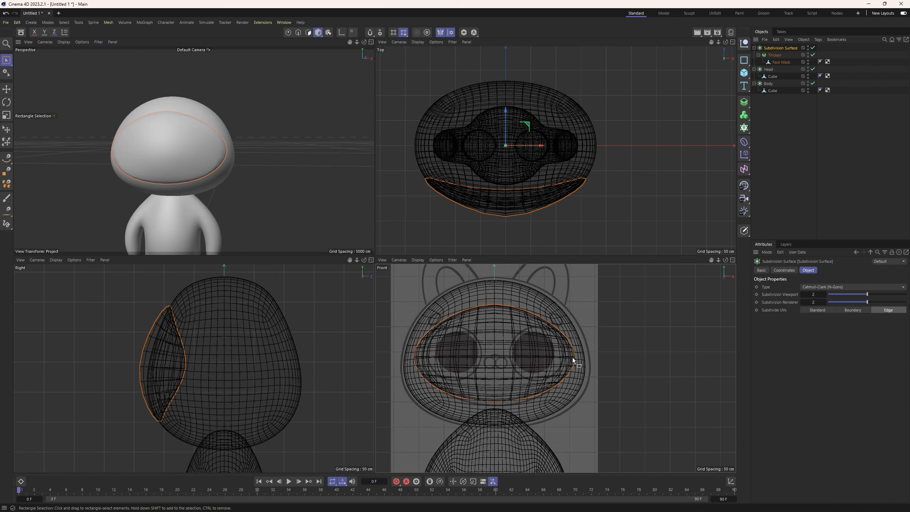
click(288, 33)
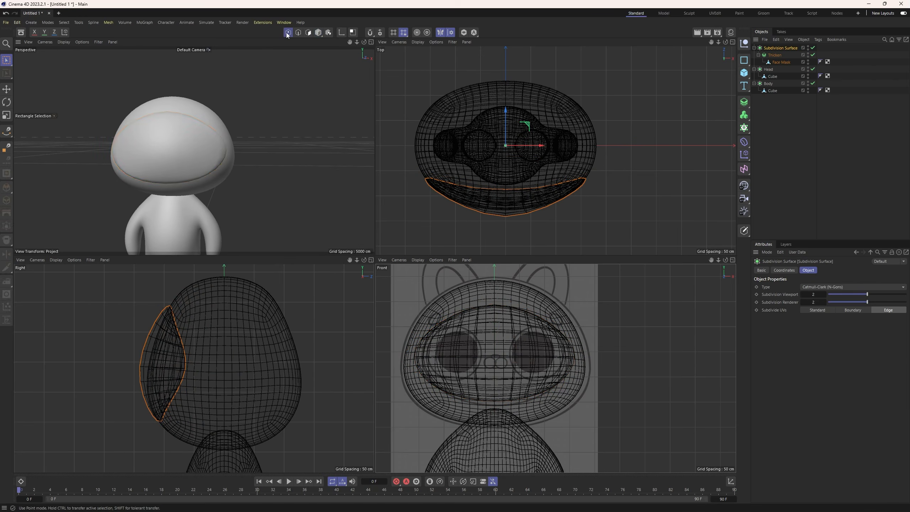
click(775, 63)
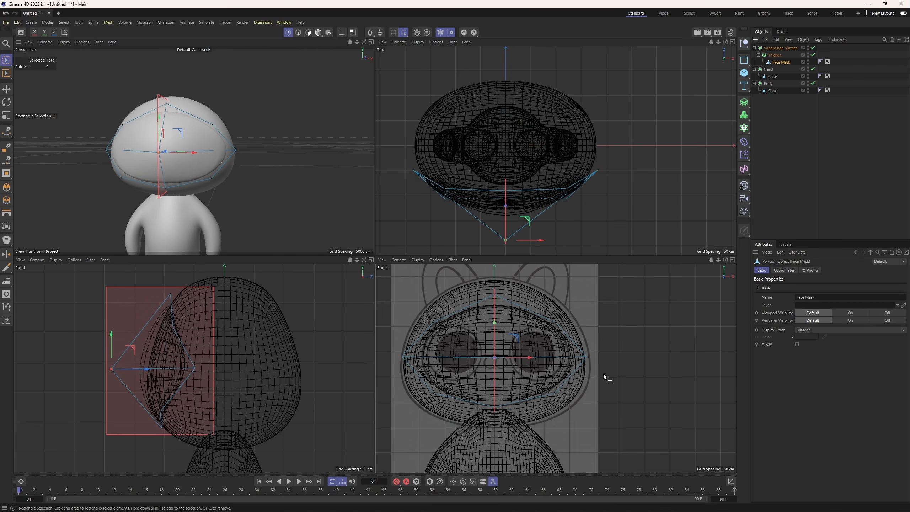
click(591, 354)
drag(613, 358, 605, 357)
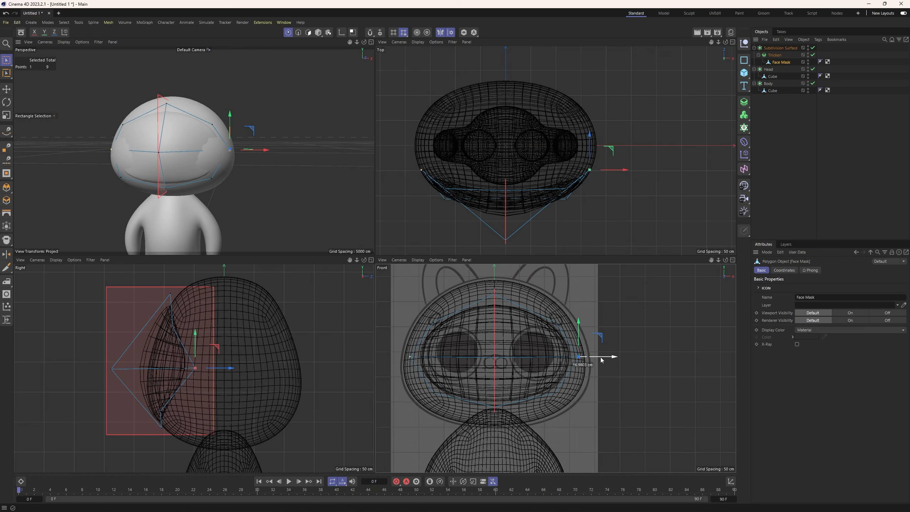
Move the mask's side points forward about 12 cm in the right view and fine-tune their depth in perspective.
drag(232, 369, 224, 368)
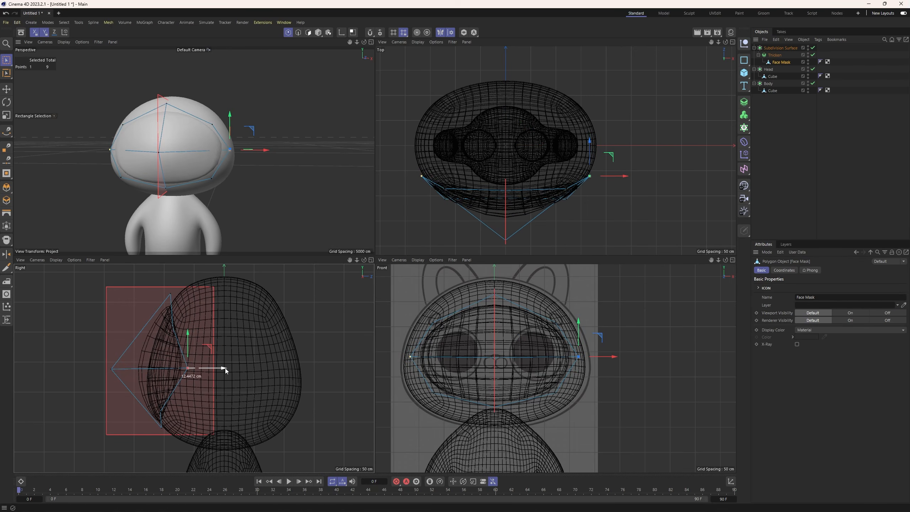
alt+drag(253, 186, 138, 198)
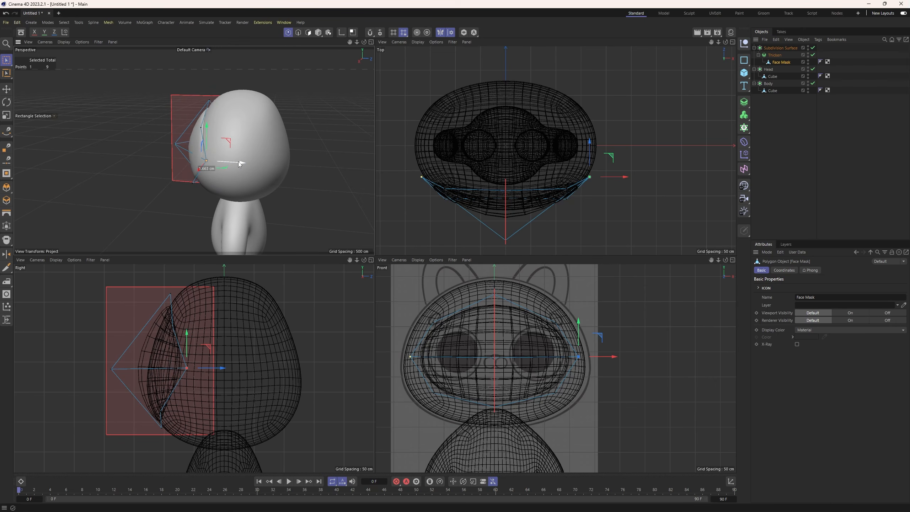
alt+drag(203, 222, 299, 206)
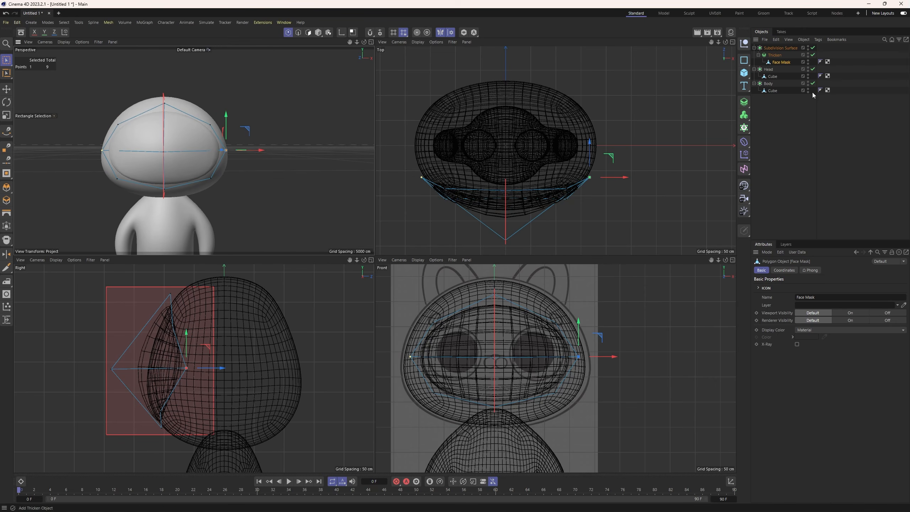
Set the mask's Subdivision Surface to 4 subdivisions for both viewport and renderer.
click(774, 48)
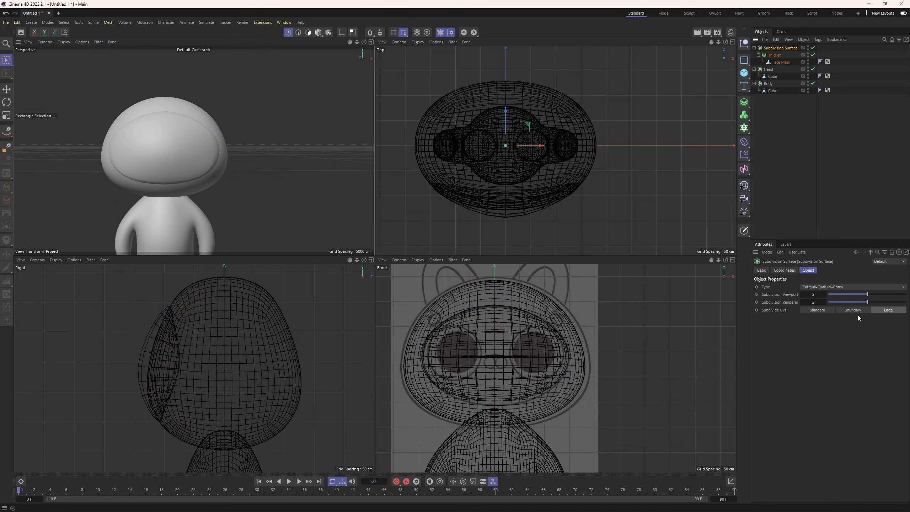
drag(887, 294, 905, 294)
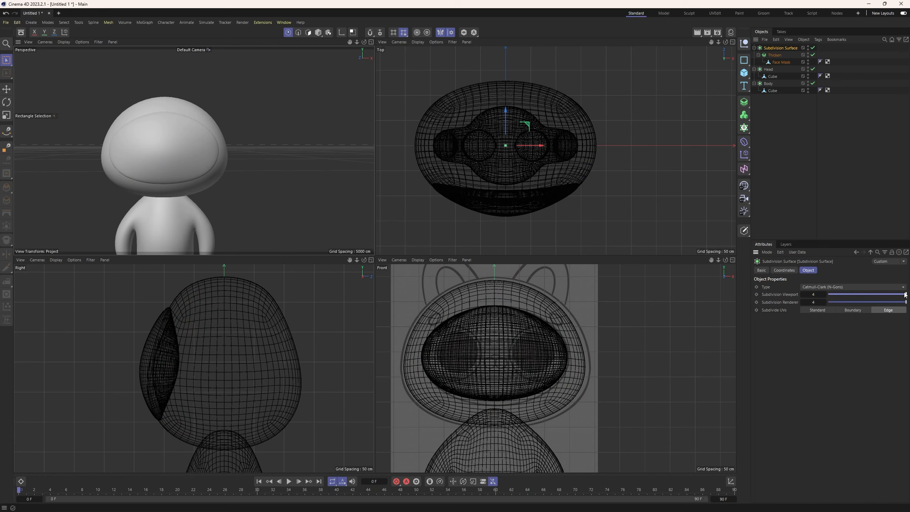
alt+drag(231, 179, 142, 194)
Nudge the Face Mask's side points forward and its front centre point back, and return to model mode.
click(777, 63)
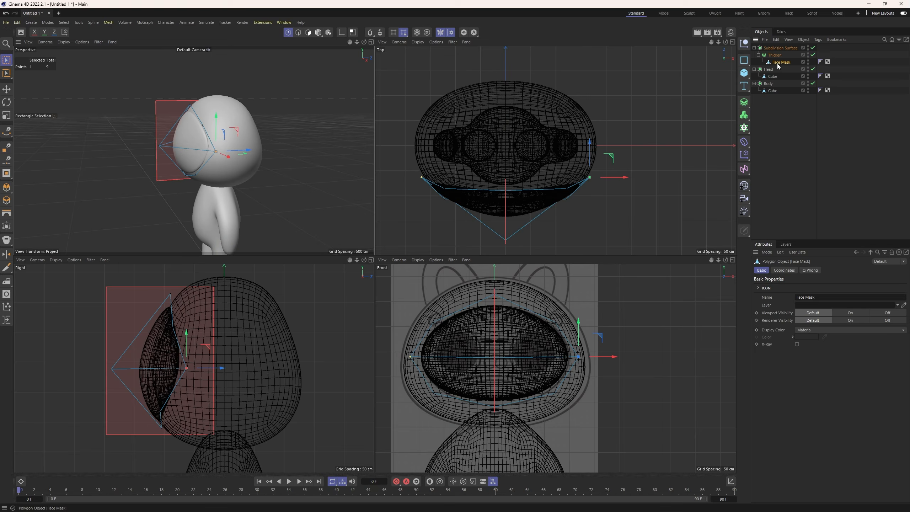
scroll(217, 144, up, 2)
scroll(217, 145, up, 1)
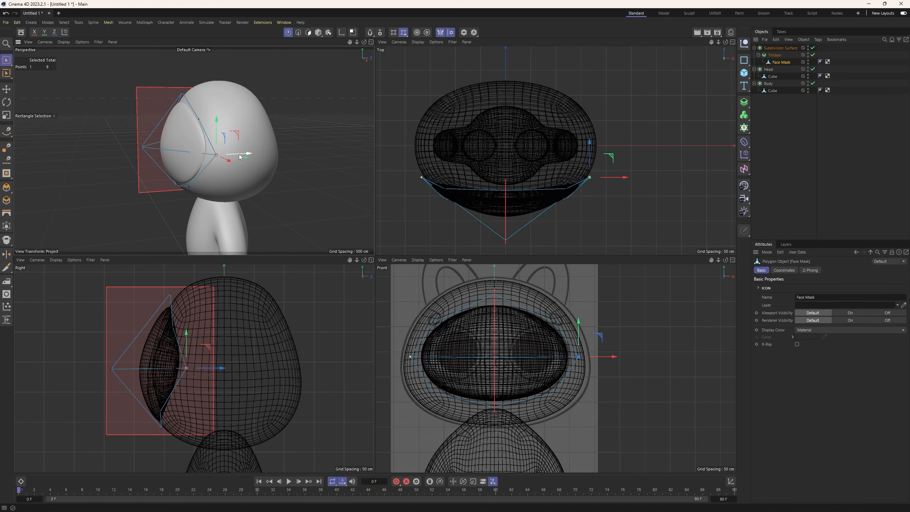
drag(238, 154, 234, 154)
alt+middle_drag(194, 186, 226, 171)
alt+drag(226, 173, 214, 201)
click(318, 32)
Add a cube, raise it to face height in the front view, and move it forward in front of the head in the top view.
scroll(505, 355, down, 2)
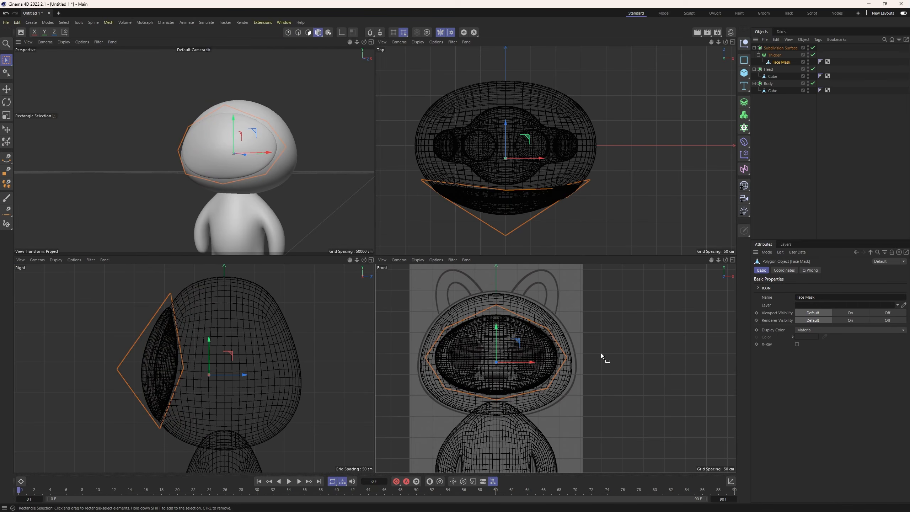
Add a cube, raise it to face height in the front view, and move it forward in front of the head in the top view.
click(743, 72)
scroll(528, 412, down, 3)
scroll(528, 431, up, 1)
scroll(536, 395, up, 1)
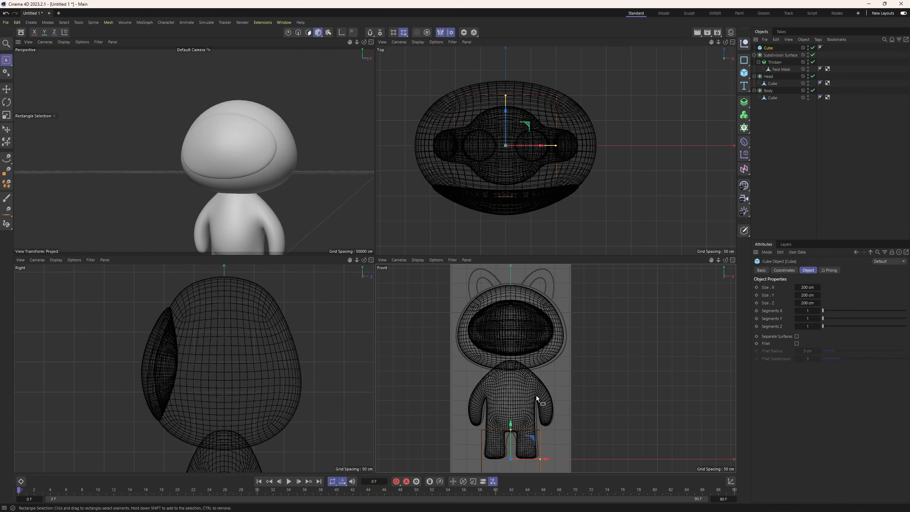
drag(511, 424, 512, 317)
drag(505, 111, 507, 183)
scroll(505, 166, down, 3)
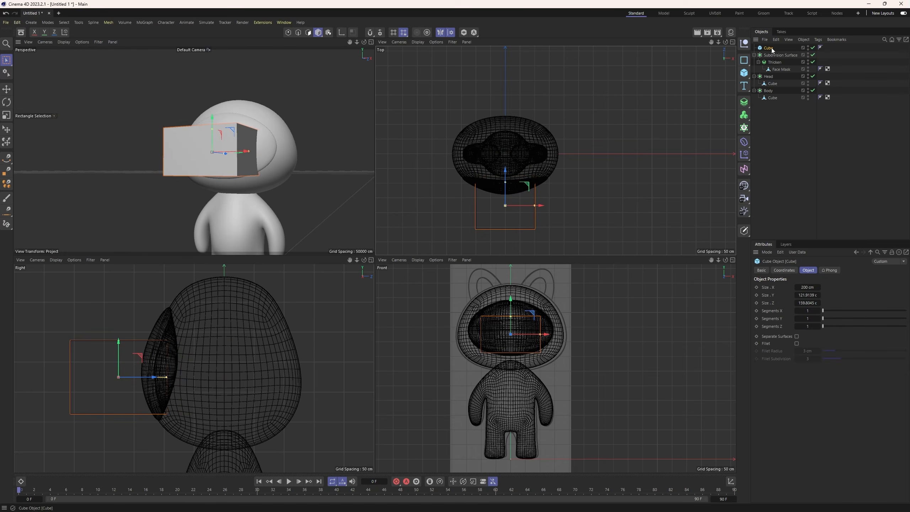
Shrink the cube to about 18 × 14 × 29 cm and place it over the sketched nose at the front of the face mask.
drag(534, 205, 526, 205)
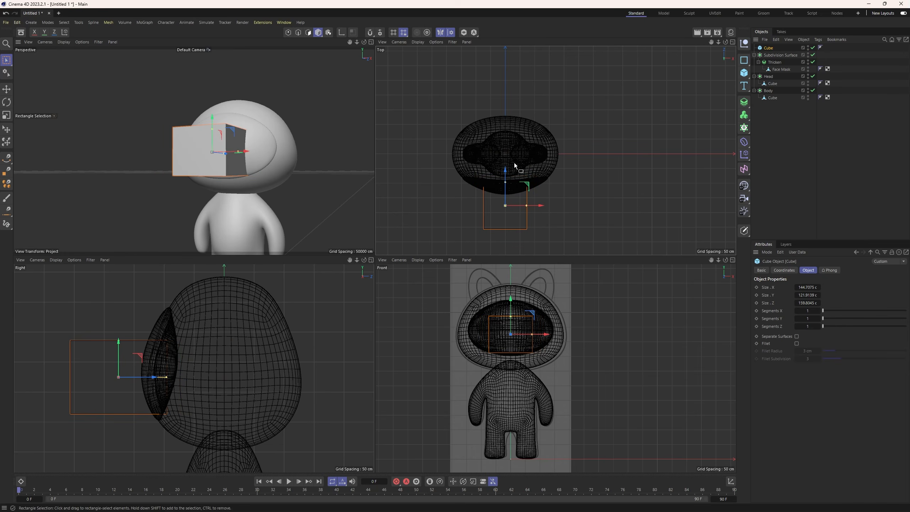
mouse_move(504, 170)
mouse_down()
mouse_move(505, 214)
mouse_move(521, 226)
mouse_move(505, 222)
mouse_move(512, 226)
mouse_move(501, 168)
mouse_up()
scroll(521, 317, up, 4)
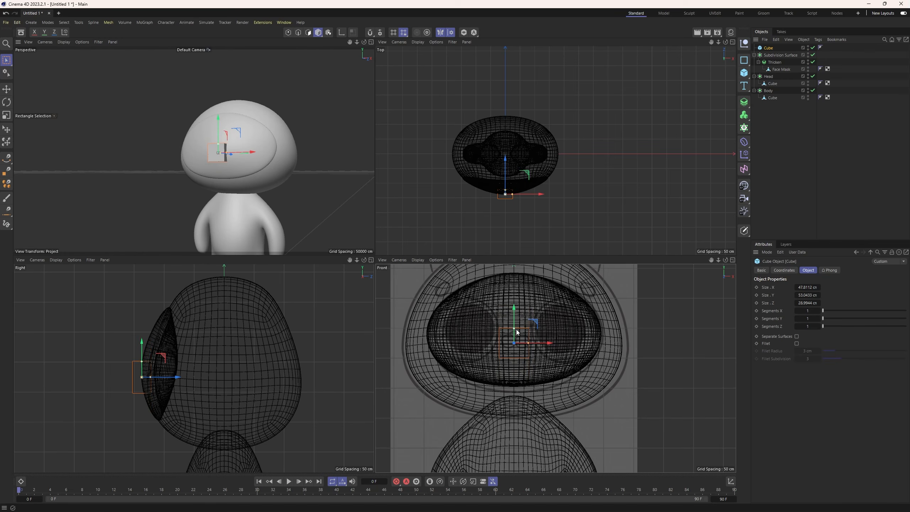
scroll(518, 337, up, 4)
drag(510, 335, 510, 340)
drag(510, 319, 511, 304)
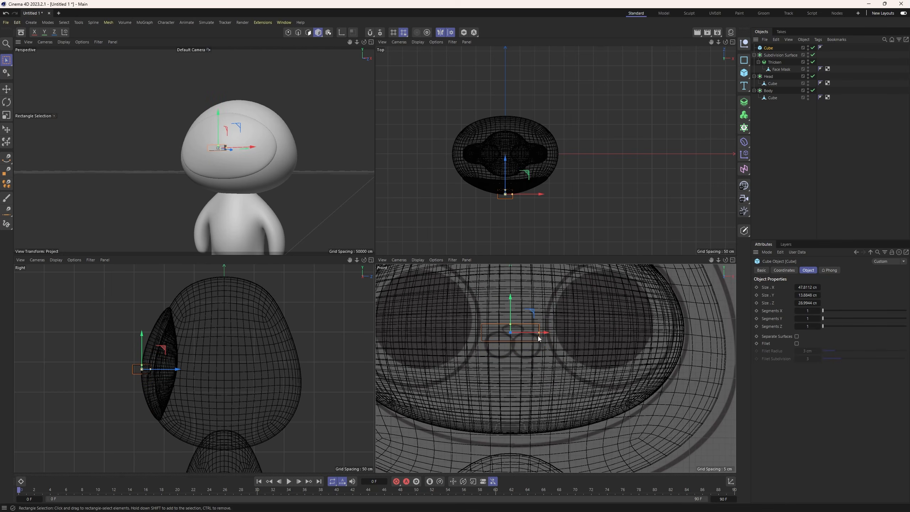
drag(539, 333, 511, 313)
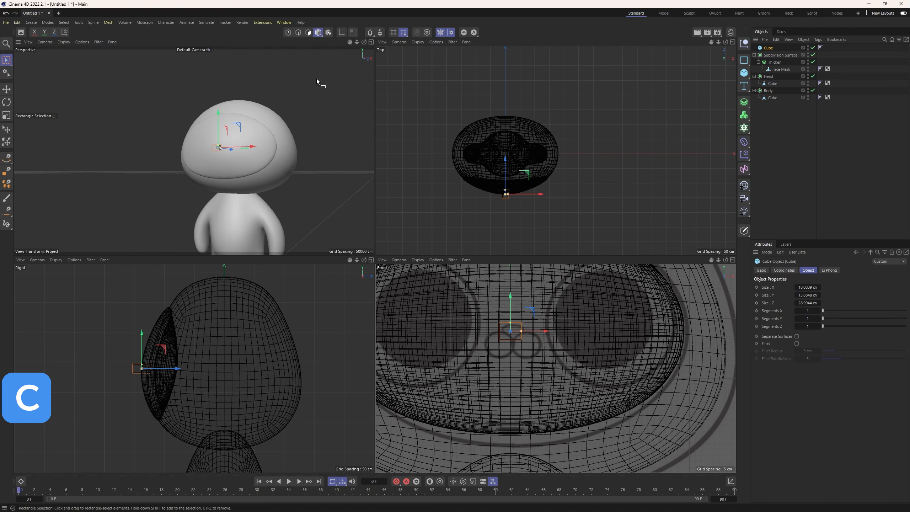
Make the nose cube editable and smoothly subdivide all of its polygons into a rounded shape.
key(c)
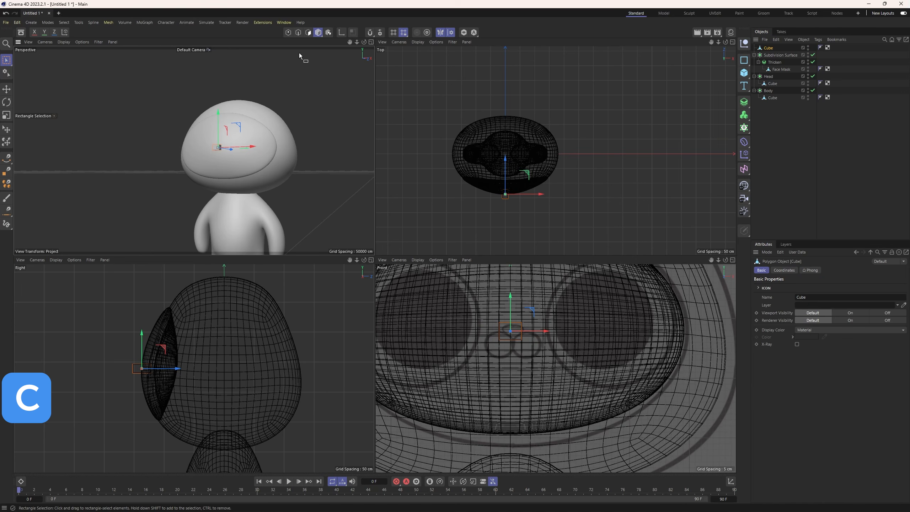
click(308, 32)
key(ctrl+a)
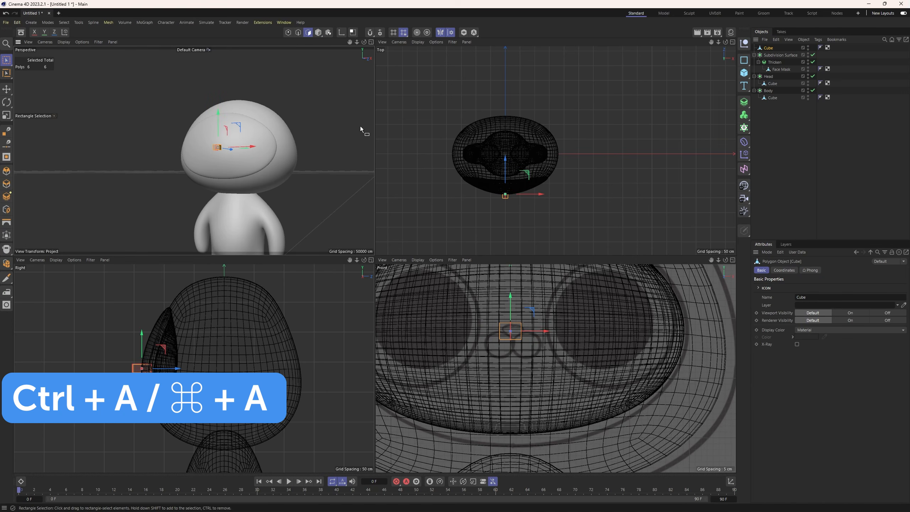
right_click(314, 130)
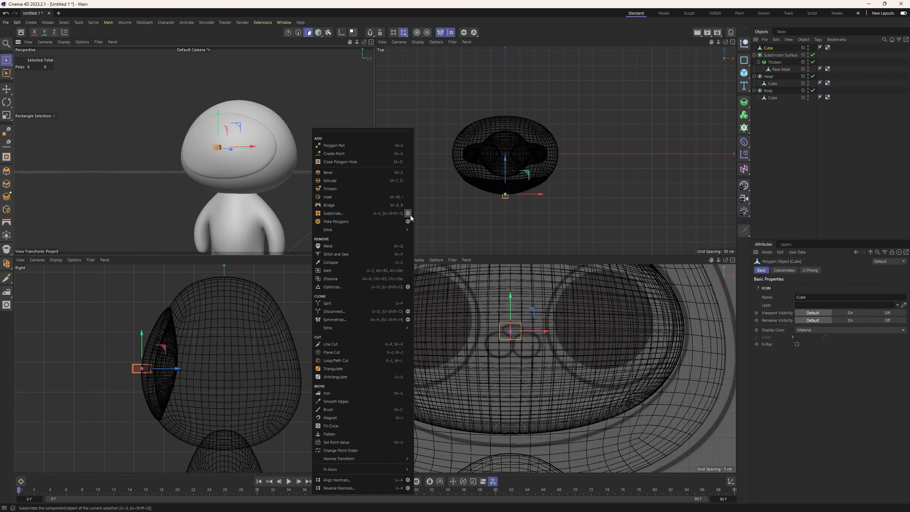
click(333, 213)
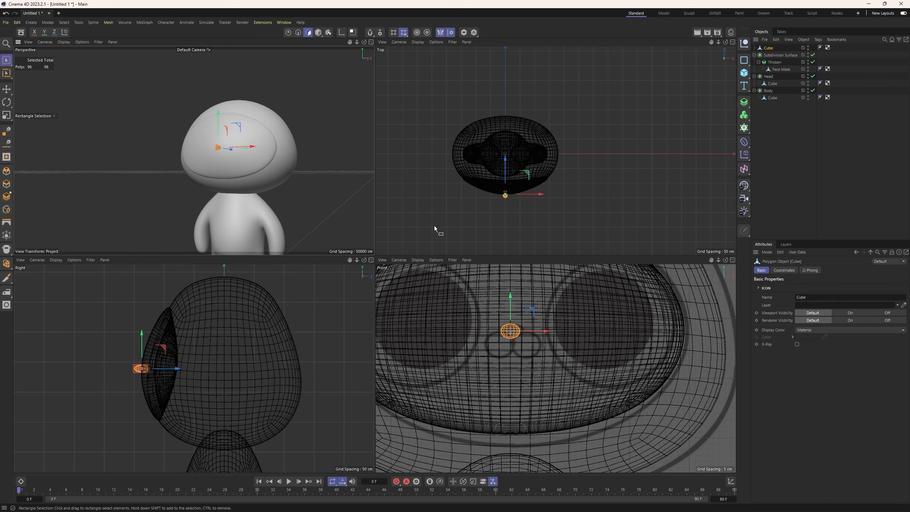
Scale the selected nose polygons horizontally and vertically to match the nose in the front reference sketch.
key(t)
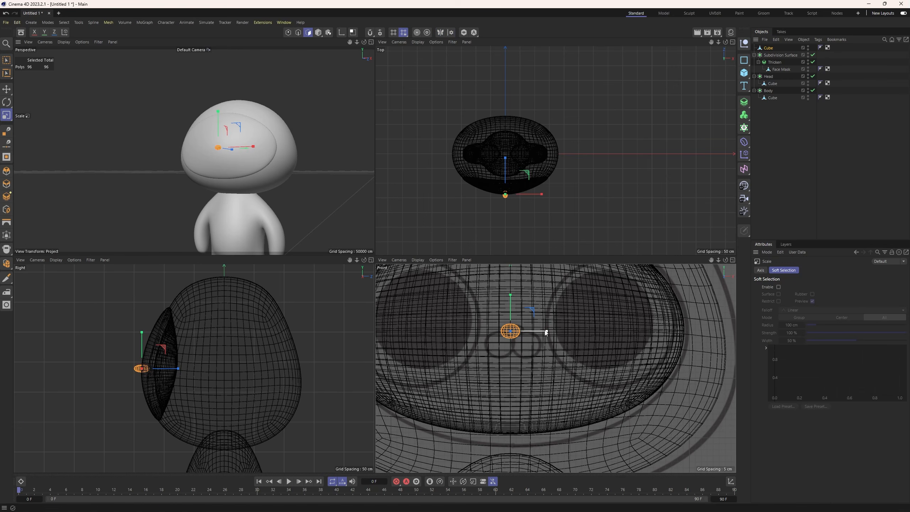
drag(549, 332, 549, 331)
drag(510, 293, 513, 297)
drag(542, 331, 543, 332)
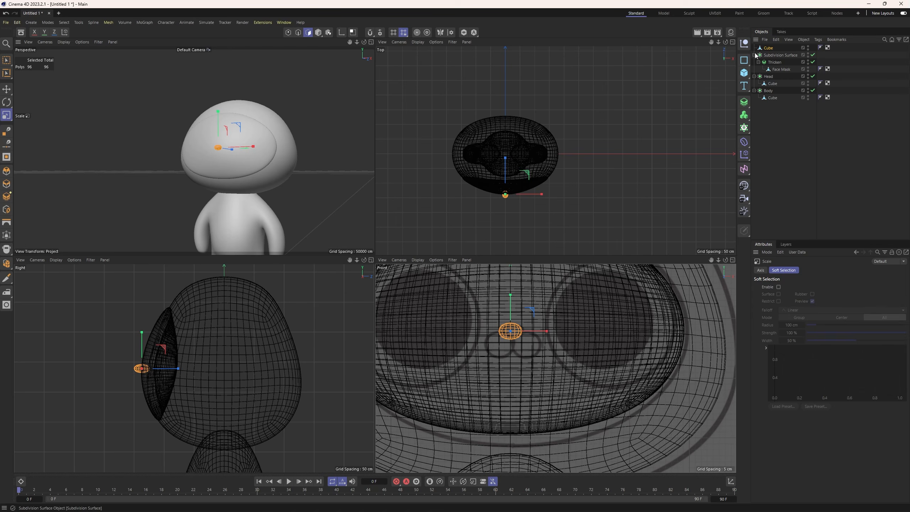
Put the nose cube under a new Subdivision Surface, rename the generator Nose, and collapse its hierarchy.
click(768, 48)
click(789, 151)
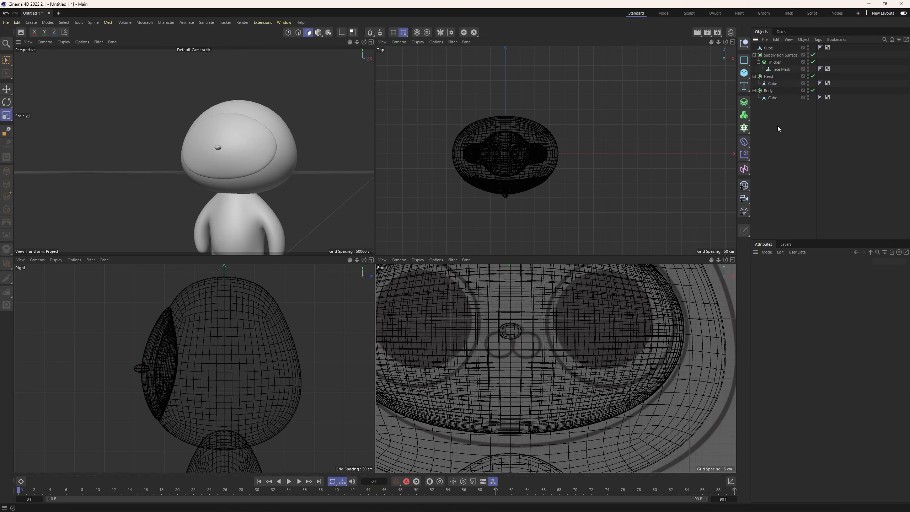
click(767, 48)
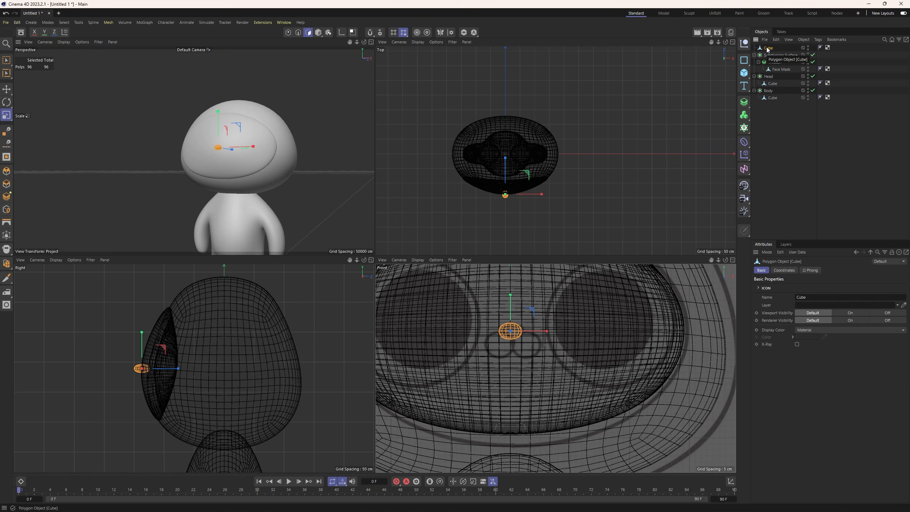
click(742, 123)
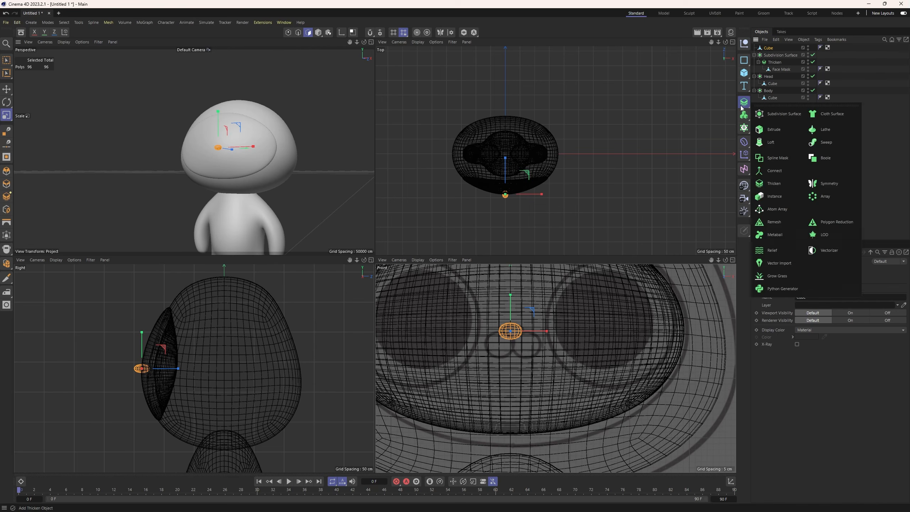
alt+click(766, 108)
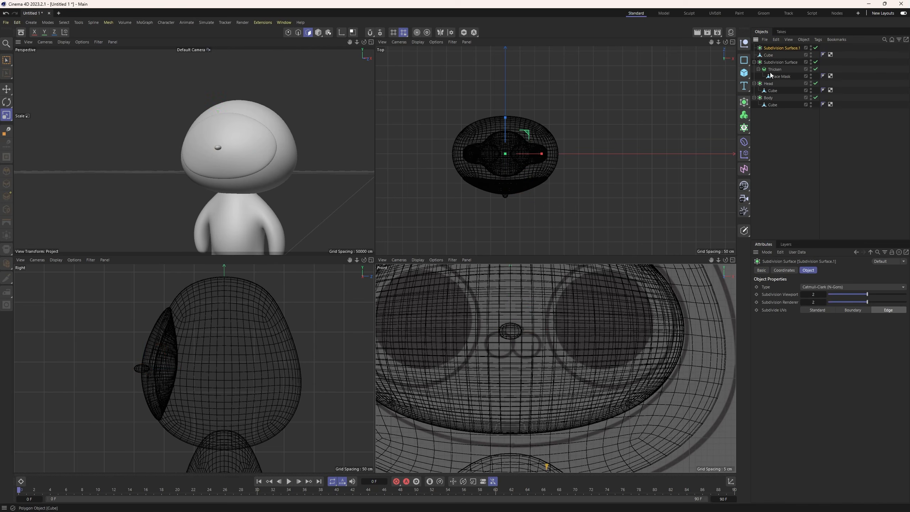
double_click(772, 49)
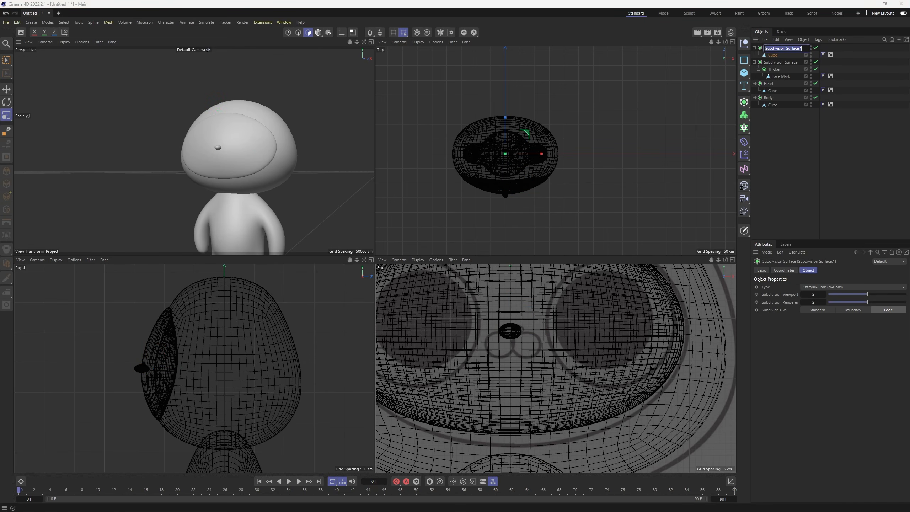
key(Caps_Lock)
text(Nose)
key(Return)
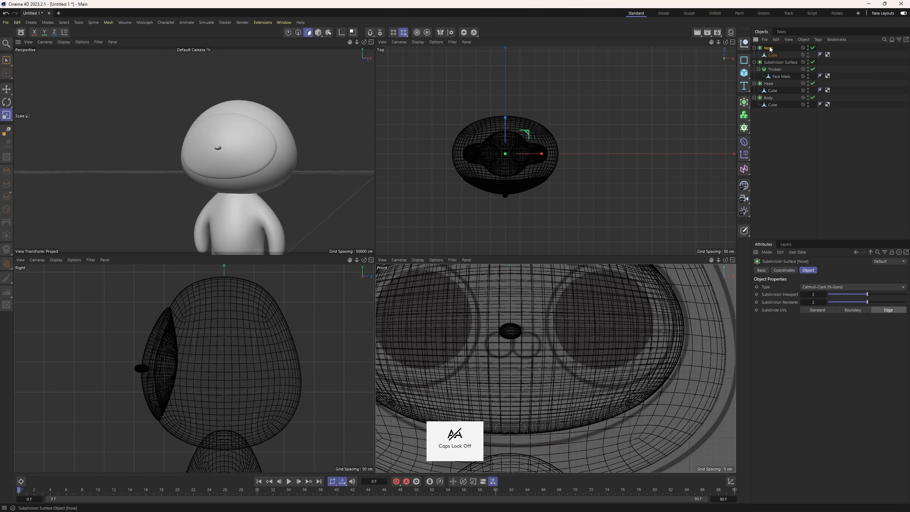
click(754, 48)
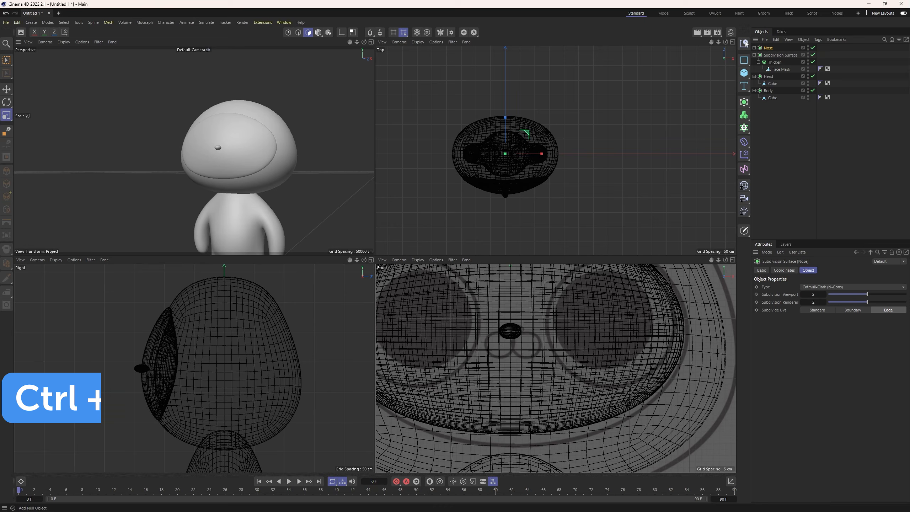
Duplicate the Nose object and move the copy sideways so it sits beside the original nose.
key(ctrl+v)
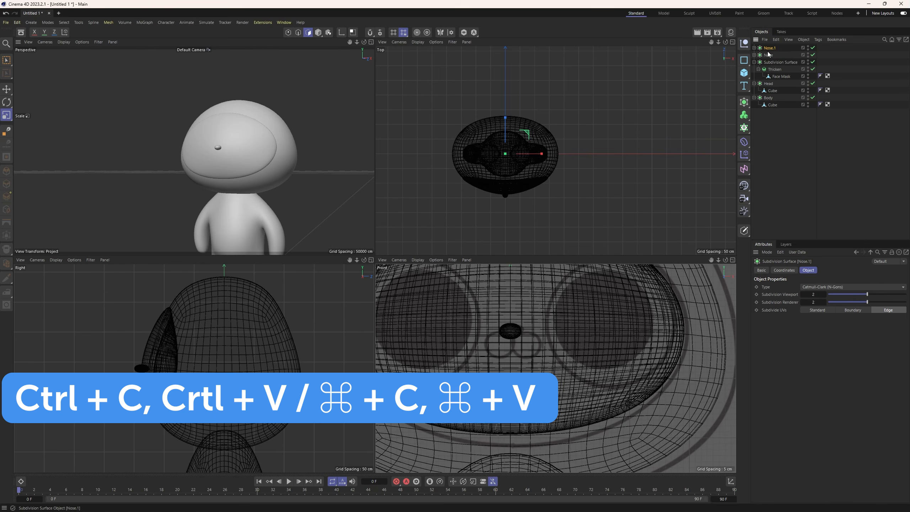
key(e)
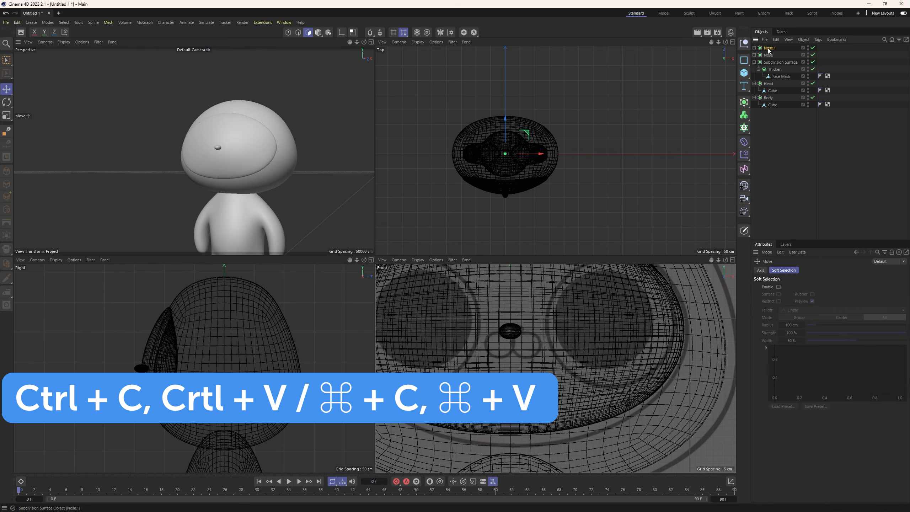
click(769, 48)
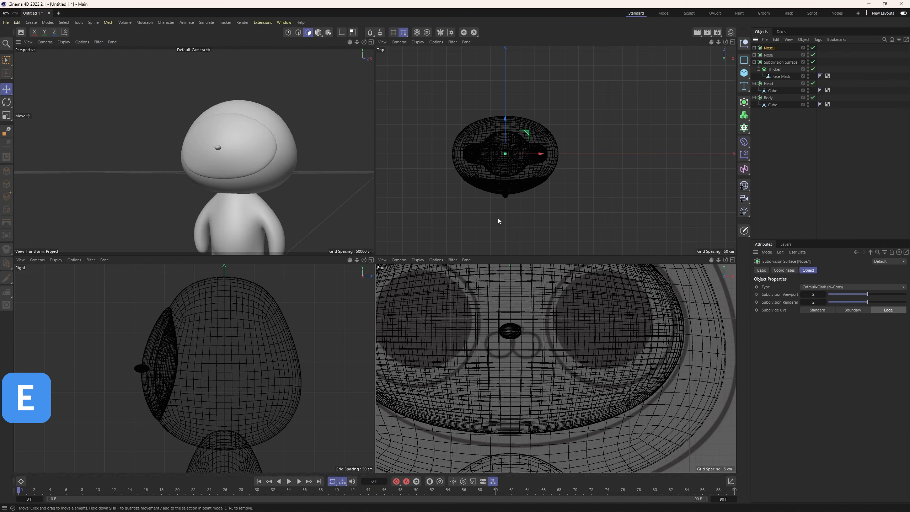
drag(505, 129, 506, 143)
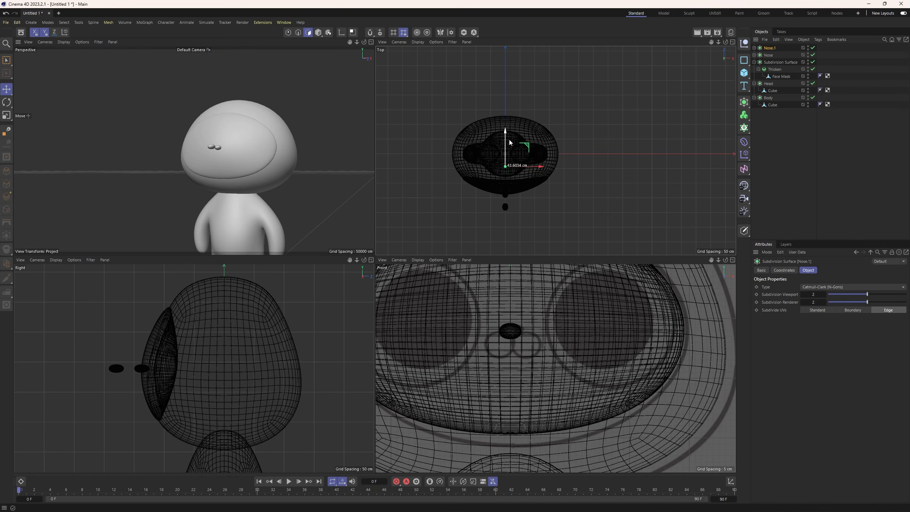
drag(509, 140, 531, 166)
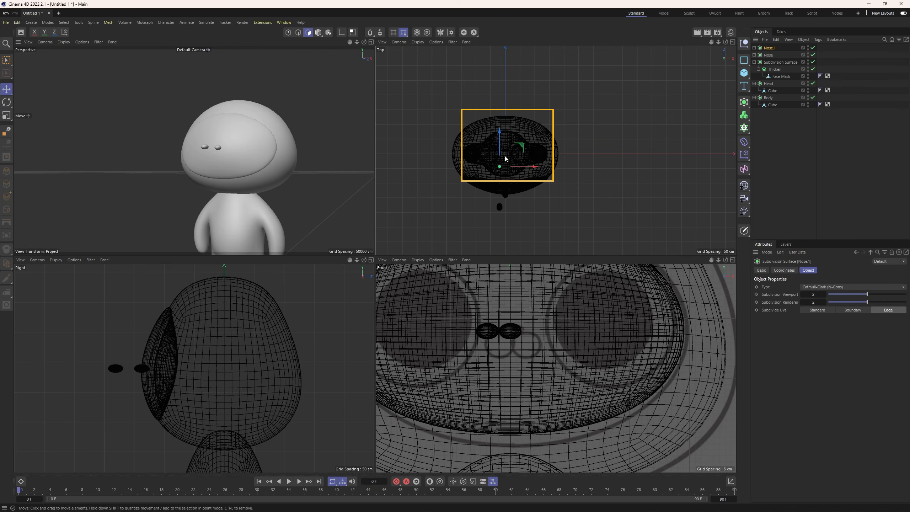
drag(501, 129, 502, 123)
key(ctrl+z)
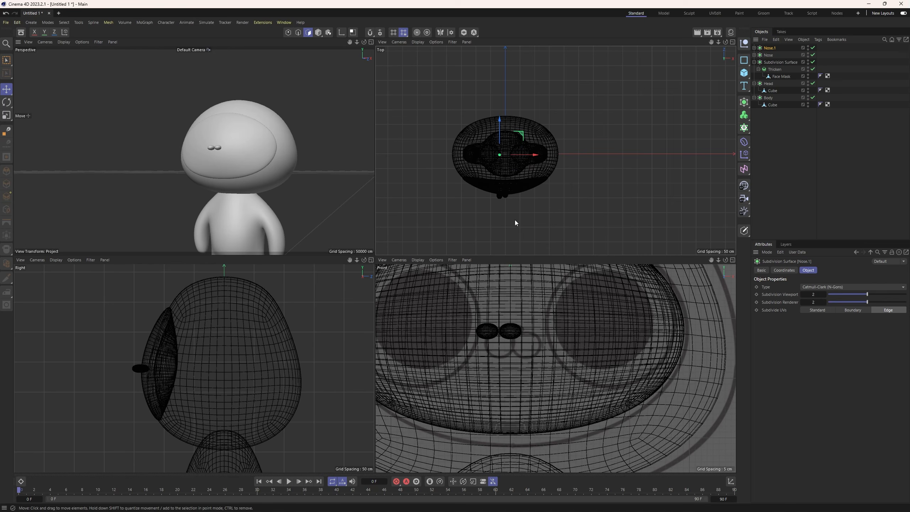
Move the nose copy's axis from the scene origin to the centre of the copy's geometry, and leave axis mode.
scroll(487, 314, down, 5)
scroll(505, 341, down, 6)
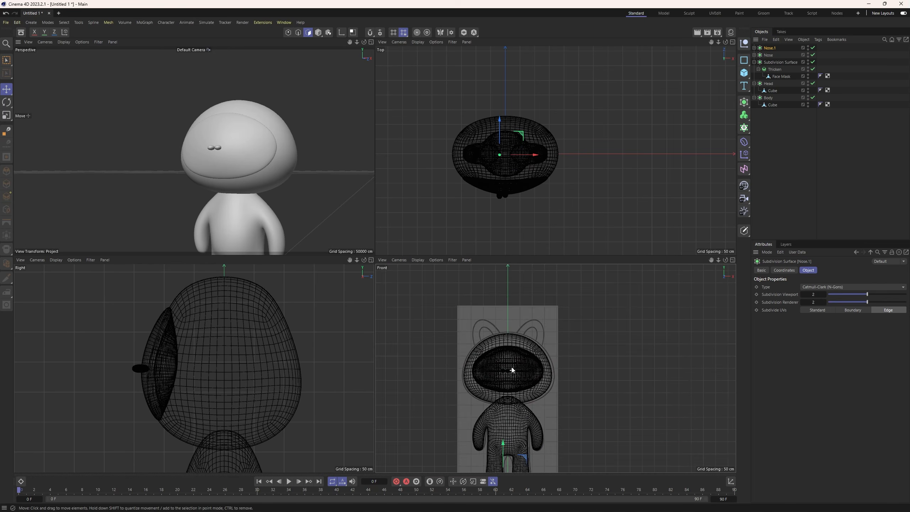
click(342, 32)
drag(510, 412, 512, 337)
drag(251, 370, 173, 378)
scroll(227, 207, up, 3)
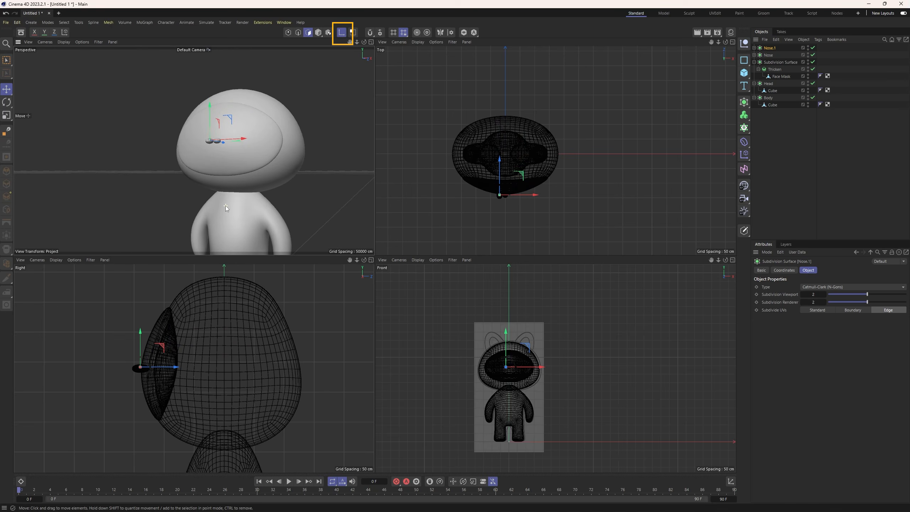
scroll(482, 318, up, 5)
scroll(535, 422, up, 6)
alt+middle_drag(534, 421, 492, 350)
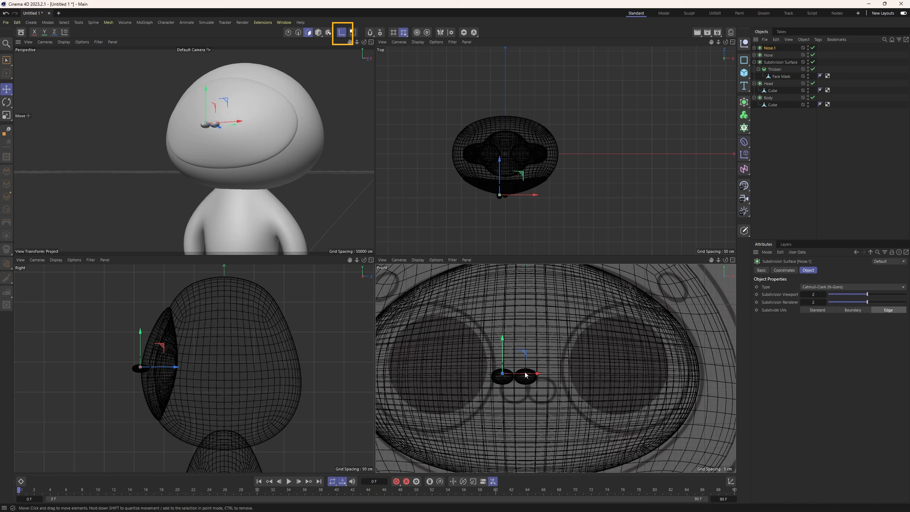
drag(532, 376, 534, 376)
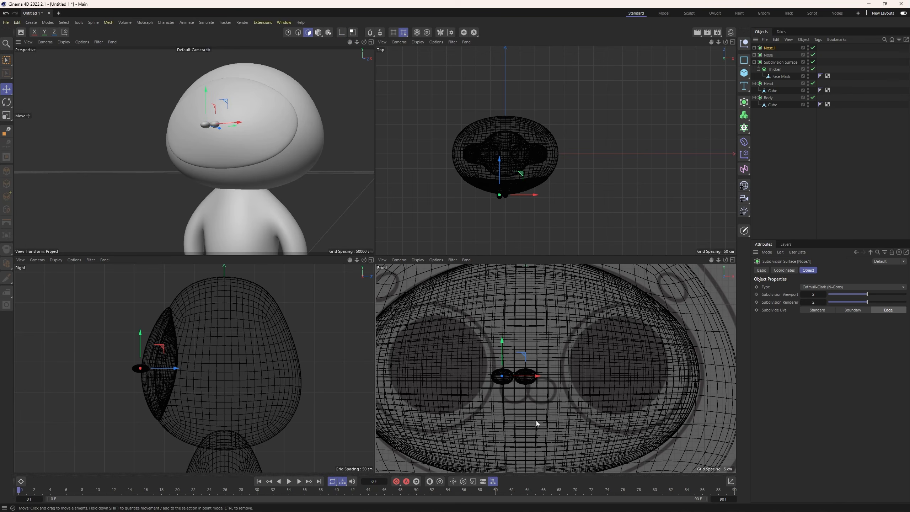
Move the nose copy down and inward onto the left muzzle circle of the front reference sketch.
drag(503, 348, 503, 356)
drag(529, 385, 541, 385)
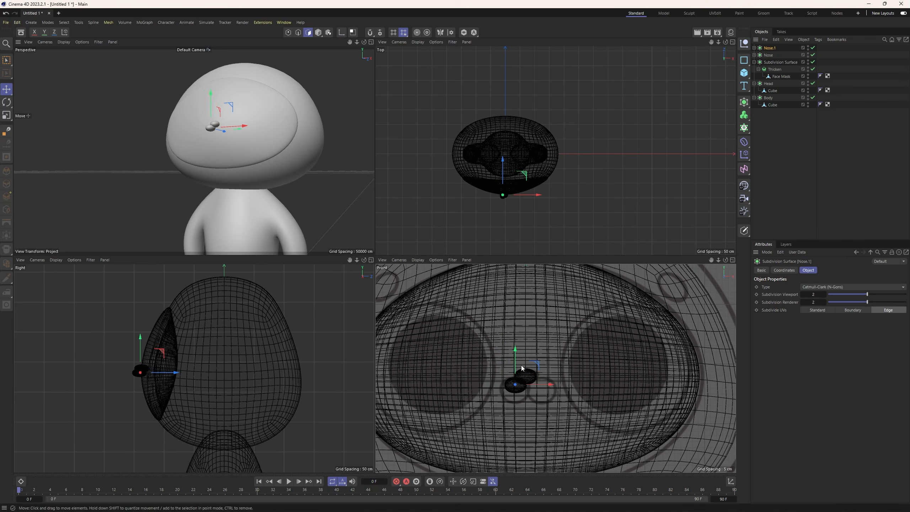
drag(515, 357, 516, 363)
Scale the nose copy up to fill the left muzzle circle and nudge it into place under the nose.
key(t)
drag(539, 391, 542, 393)
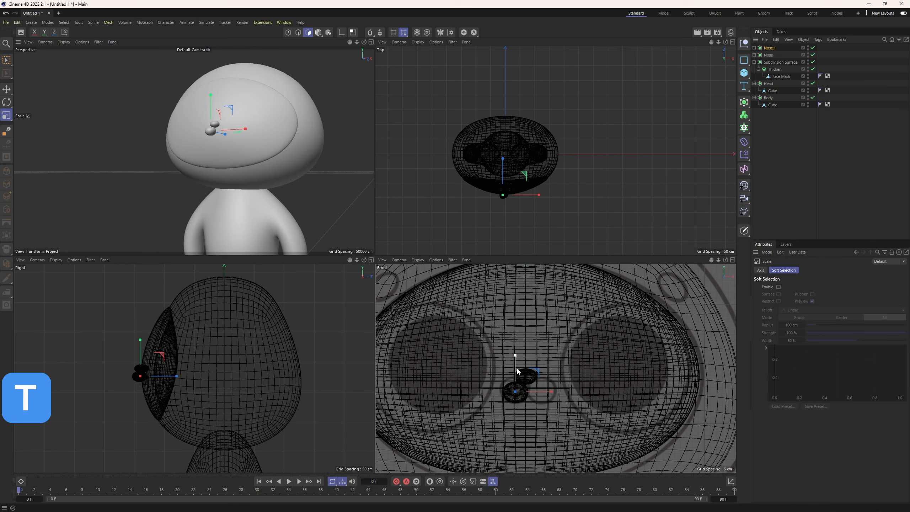
drag(516, 364, 516, 362)
mouse_move(541, 391)
mouse_down()
mouse_move(514, 374)
mouse_move(541, 390)
mouse_up()
key(e)
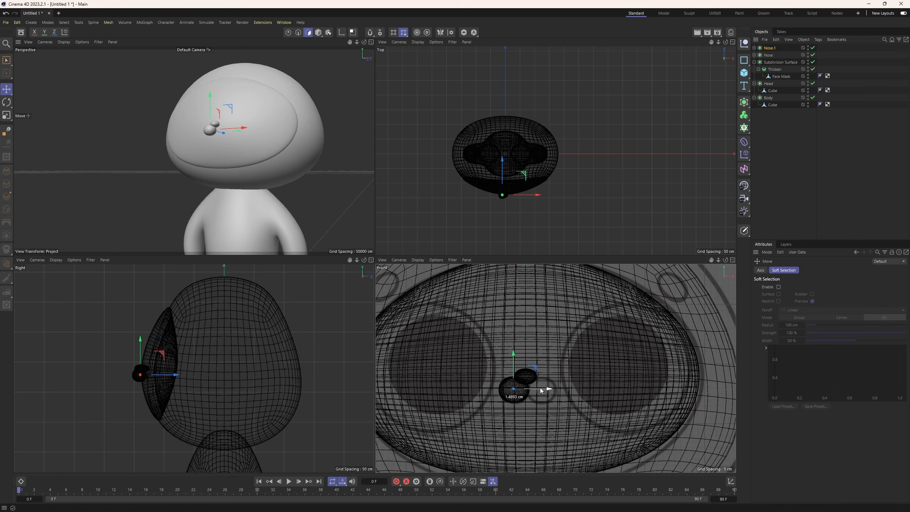
Push the left muzzle piece slightly back toward the face mask, judging its depth from the side in perspective.
scroll(178, 123, up, 3)
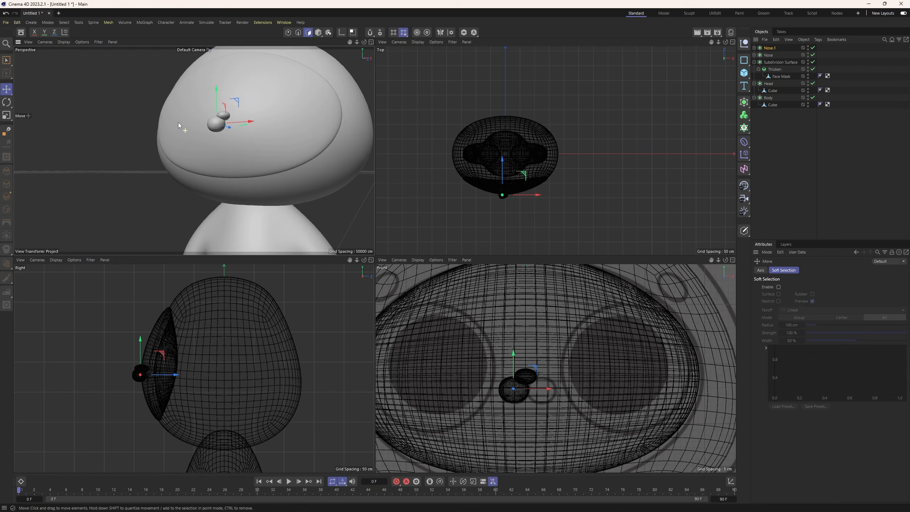
alt+drag(248, 131, 272, 154)
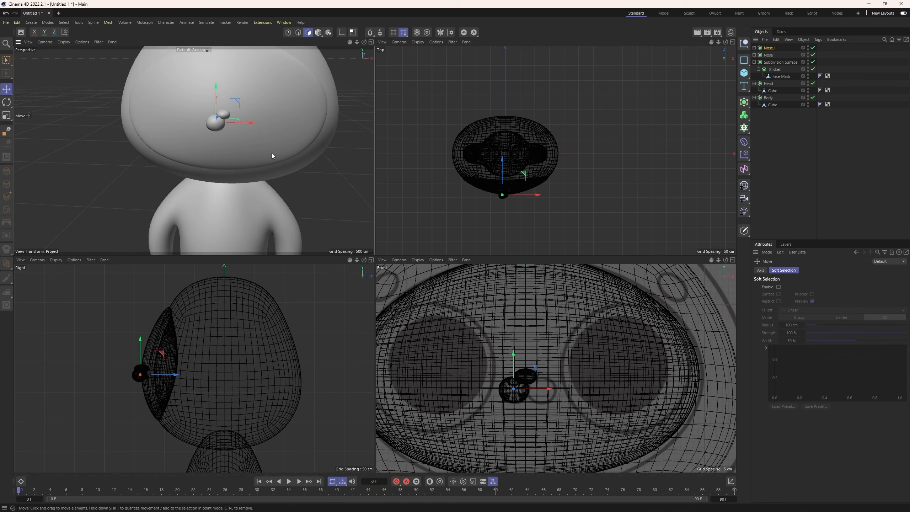
alt+drag(362, 143, 267, 136)
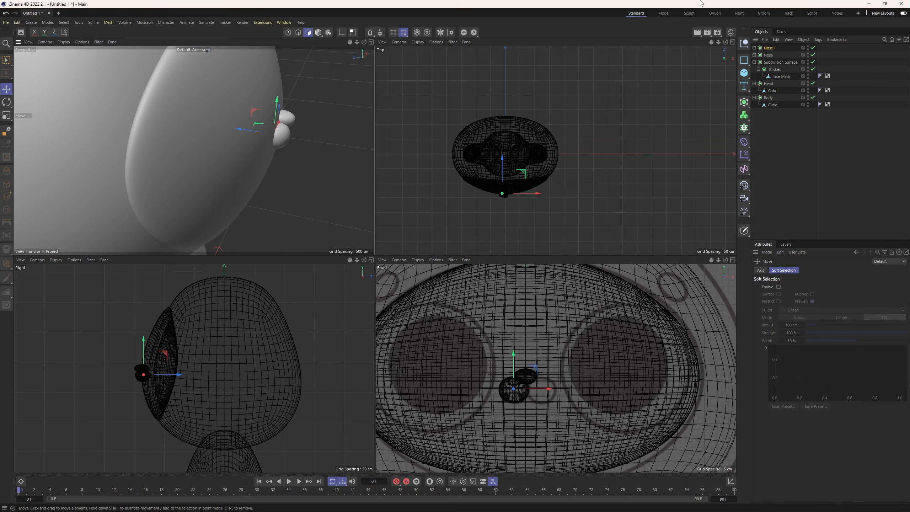
Examine the nose's cube mesh against the reference sketch in the front and perspective views.
click(767, 55)
scroll(545, 392, down, 10)
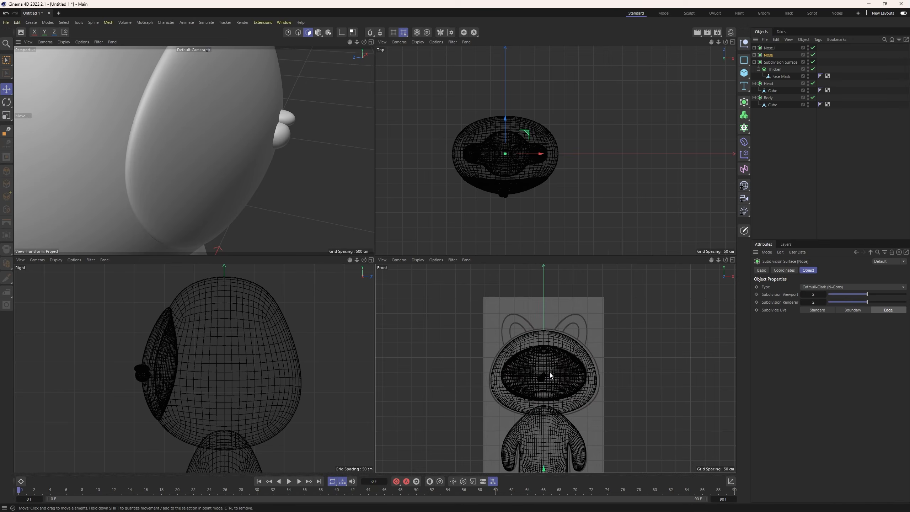
alt+middle_drag(538, 372, 531, 354)
click(754, 55)
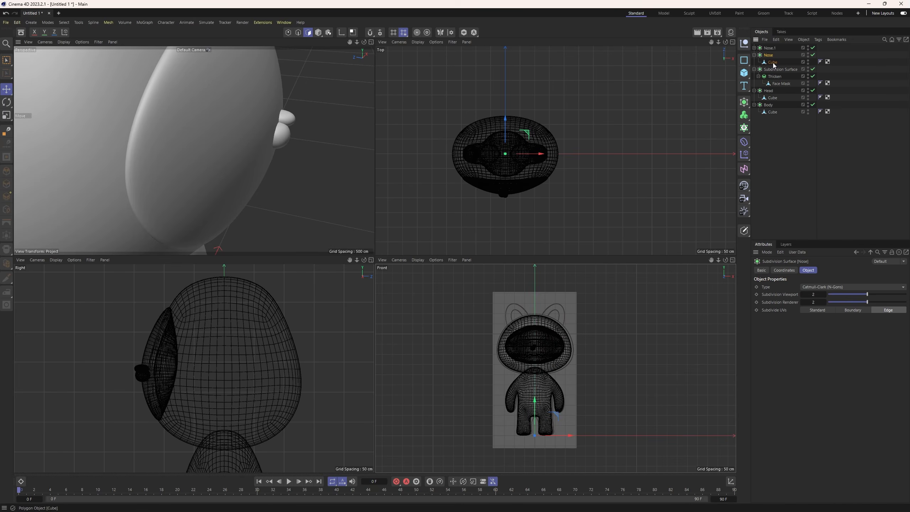
click(771, 62)
scroll(549, 346, up, 8)
drag(173, 368, 178, 370)
click(279, 208)
mouse_move(280, 208)
alt+mouse_down()
mouse_move(218, 196)
mouse_move(236, 182)
mouse_move(335, 183)
mouse_move(283, 199)
alt+mouse_up()
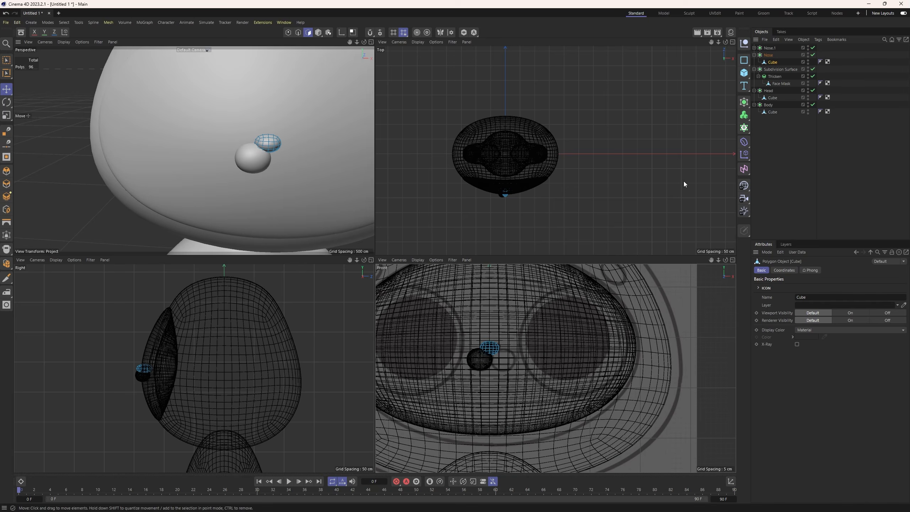
click(753, 55)
Rename the nose copy as Whisker.
click(769, 48)
double_click(770, 48)
text(M)
key(Caps_Lock)
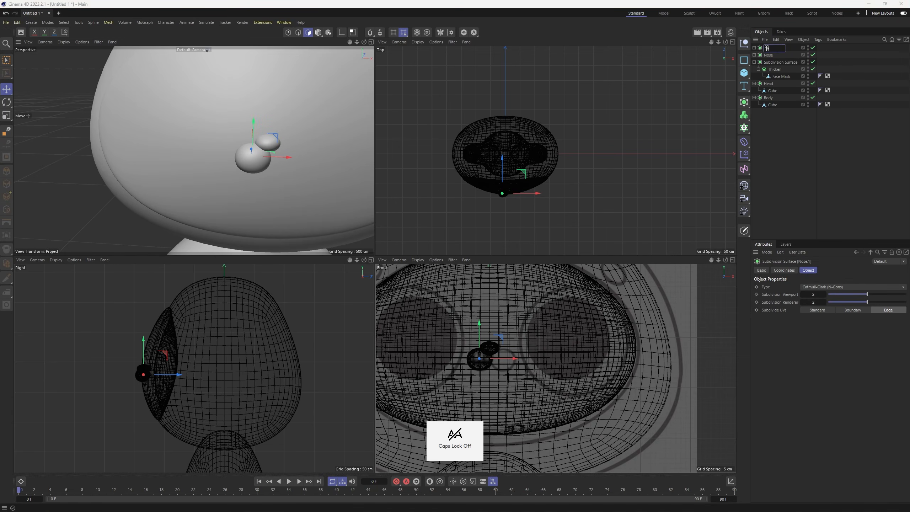
text(hisker)
key(Return)
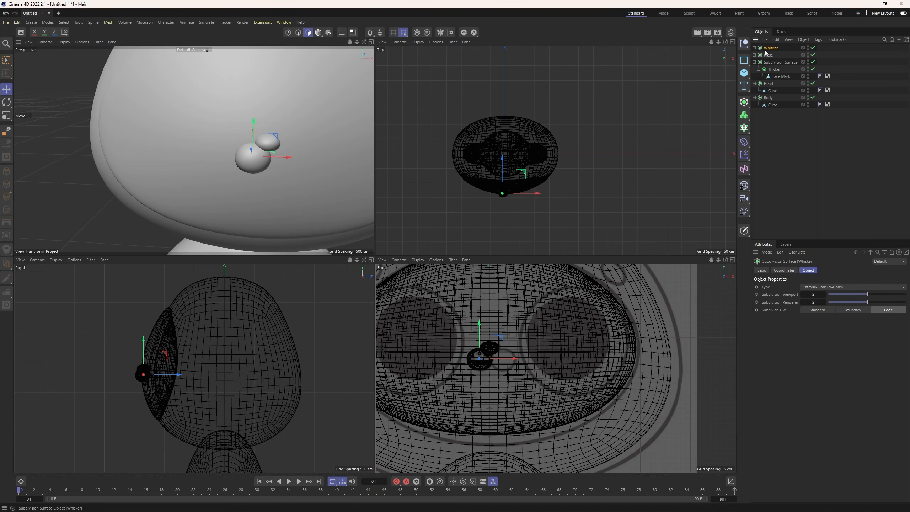
Mirror the Whisker piece across X by nesting it in a new Symmetry generator, and nudge it slightly outward from the centre line.
click(743, 102)
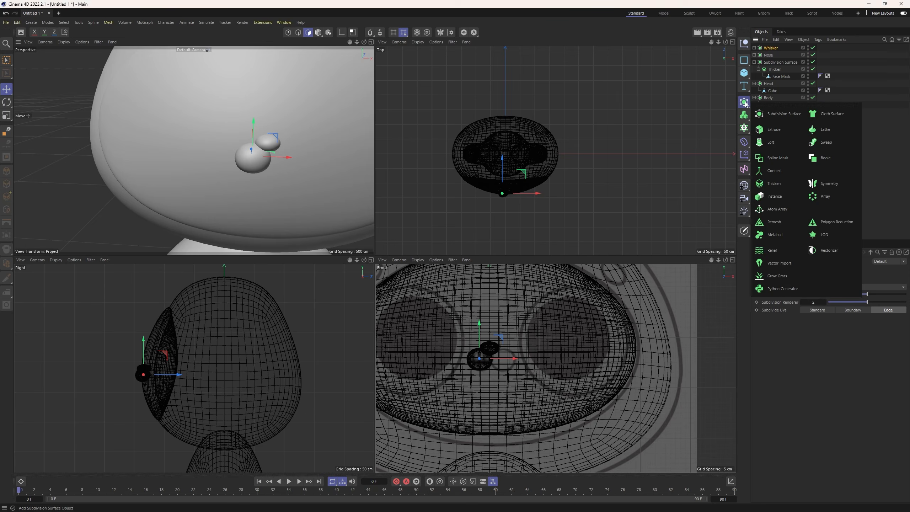
click(825, 182)
key(e)
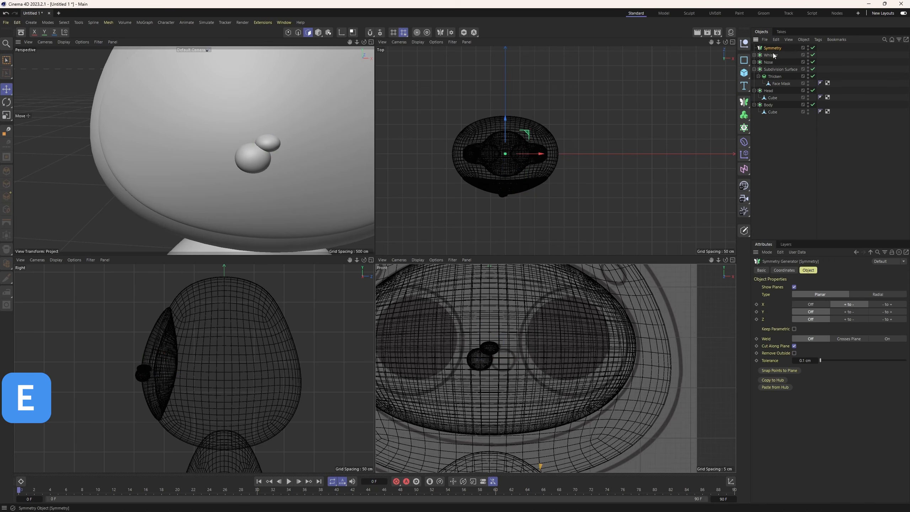
drag(770, 52, 770, 50)
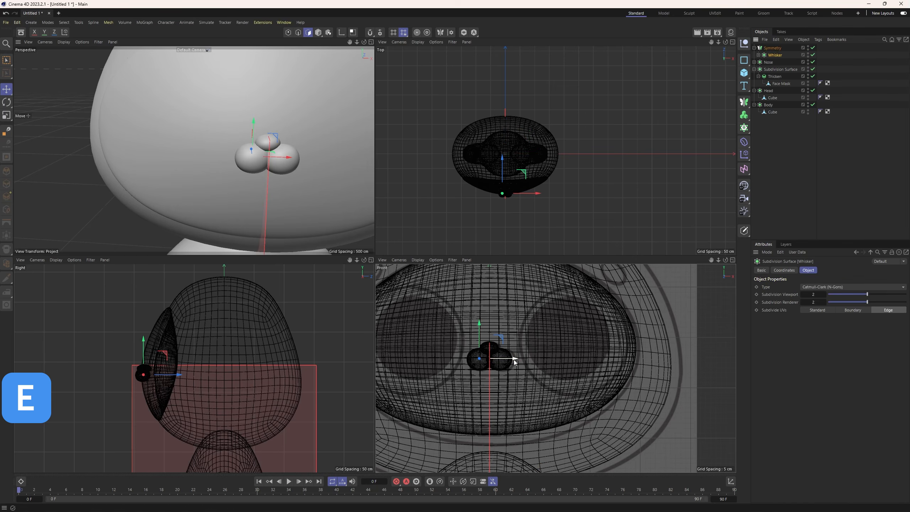
drag(515, 359, 513, 359)
scroll(450, 336, down, 4)
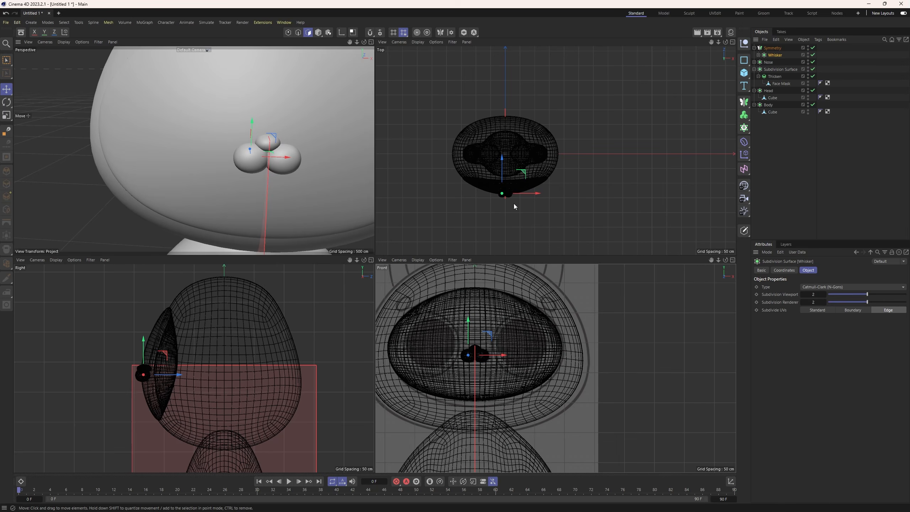
scroll(536, 365, down, 4)
scroll(529, 359, up, 4)
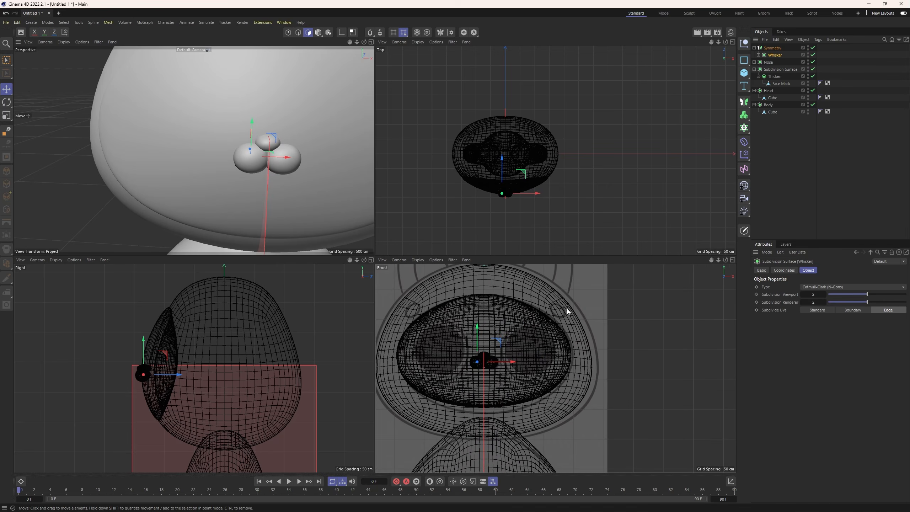
Rename the Symmetry generator that holds the muzzle pieces as Whiskers.
click(754, 48)
double_click(773, 48)
key(Caps_Lock)
key(BackSpace)
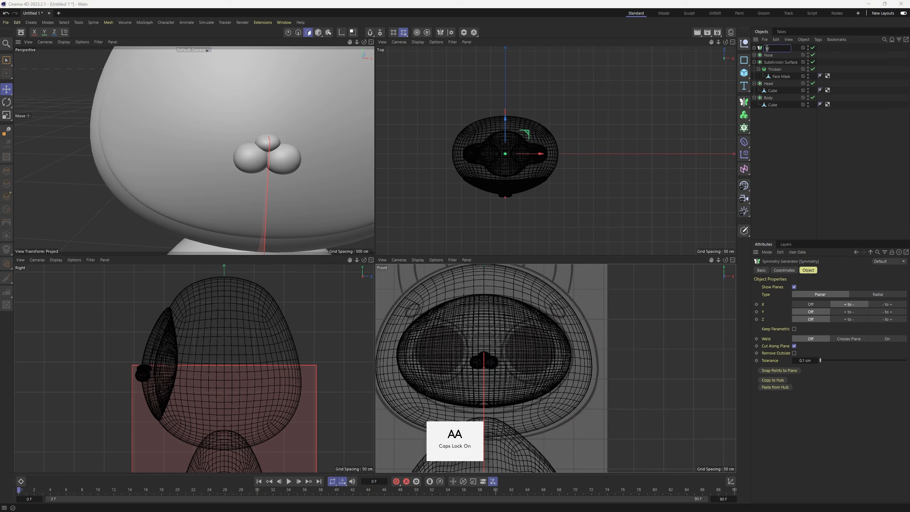
text(Whisker)
key(Return)
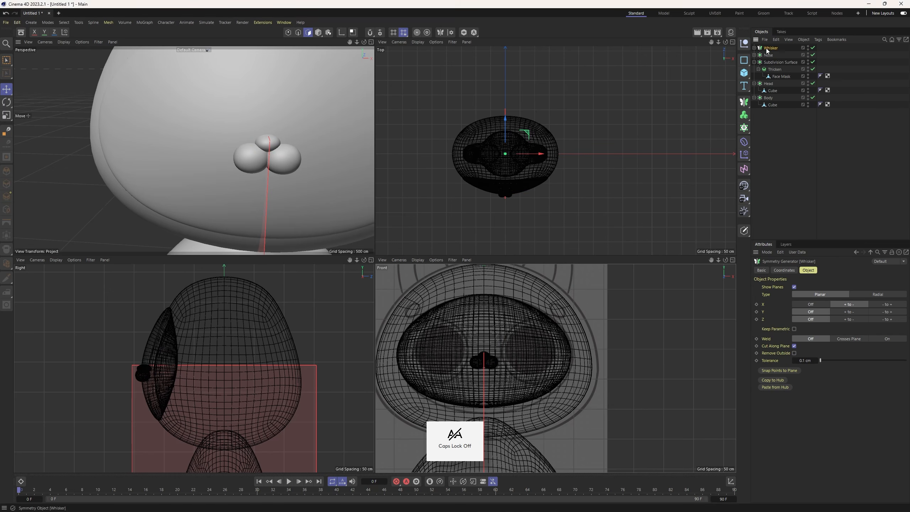
double_click(774, 49)
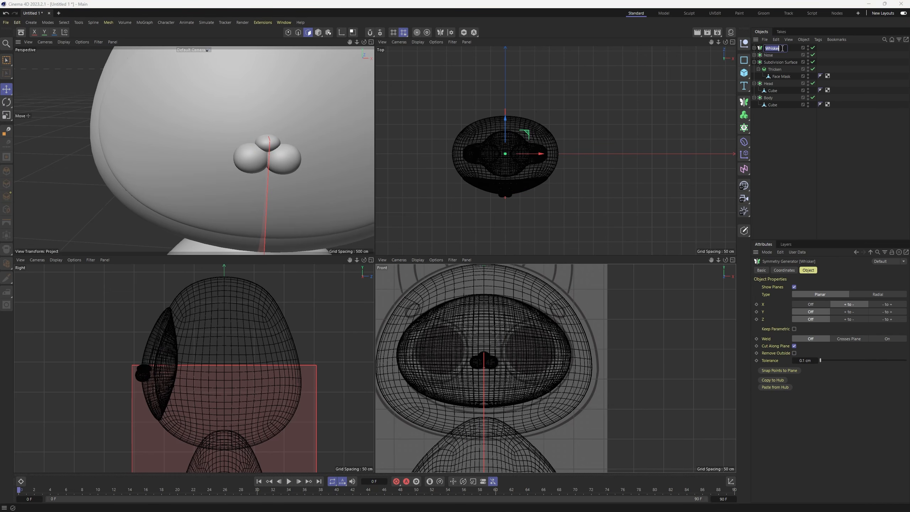
text(s)
key(Return)
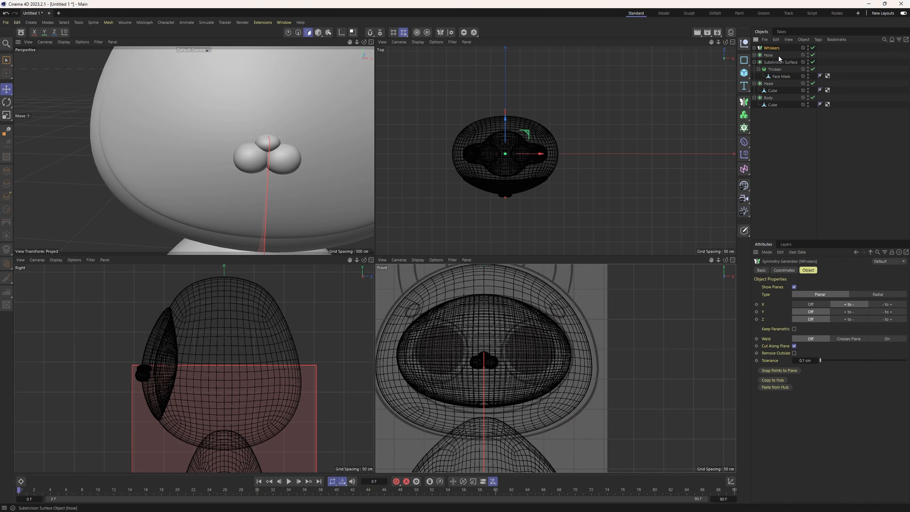
Add a new cube, raise it from the ground to the height of the head and move it forward in front of the face.
click(743, 73)
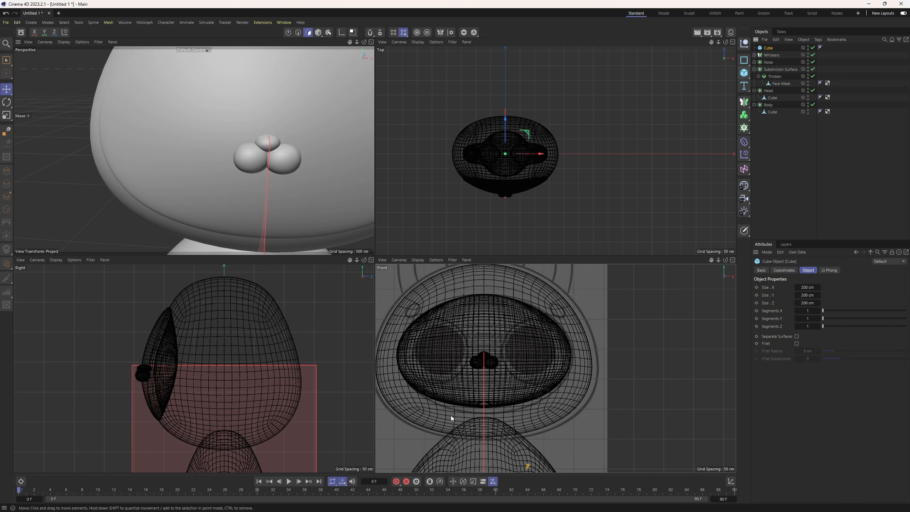
scroll(491, 409, down, 5)
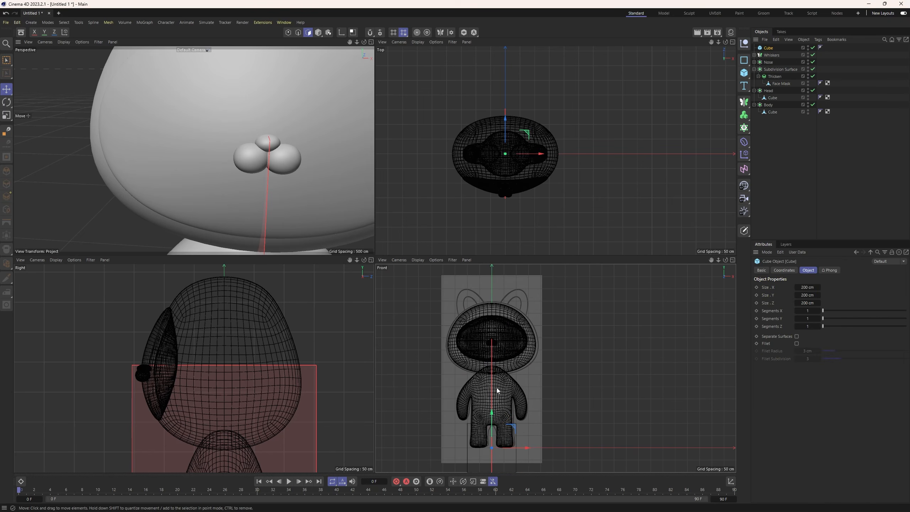
drag(493, 416, 503, 277)
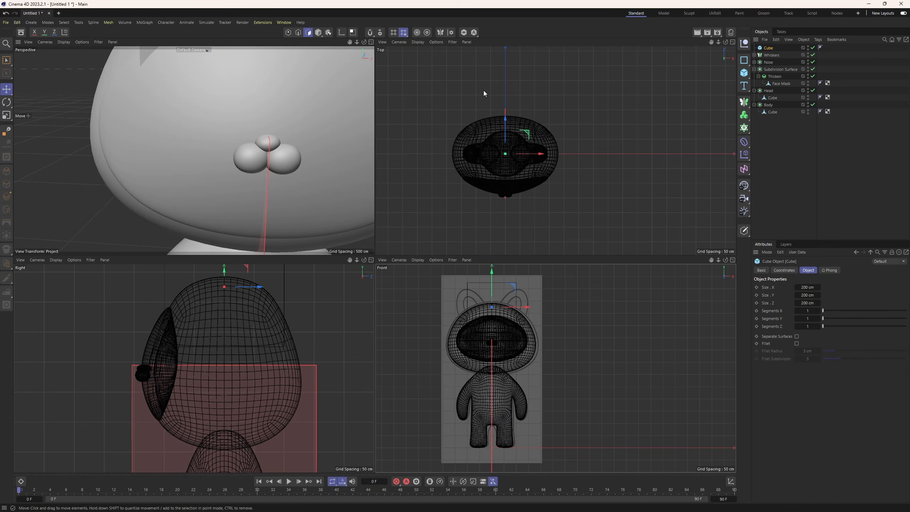
scroll(483, 143, down, 3)
scroll(248, 134, down, 3)
scroll(248, 134, down, 5)
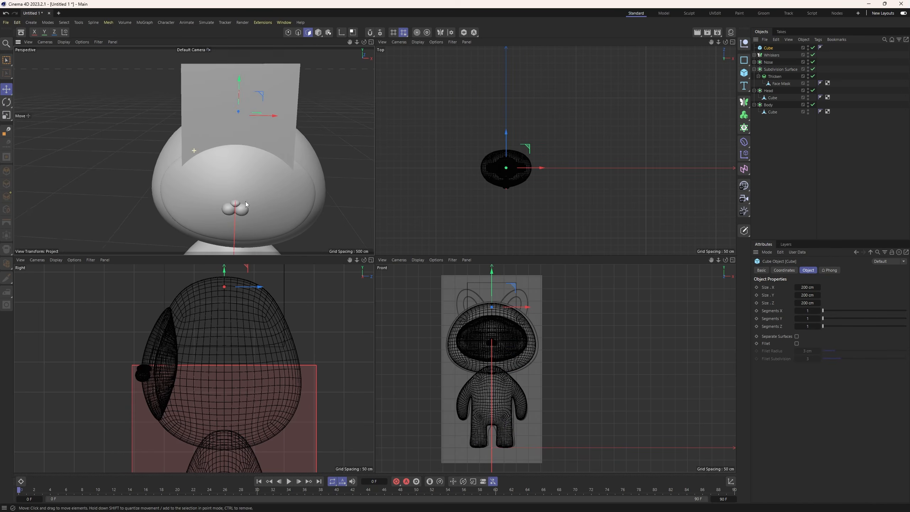
scroll(258, 347, down, 3)
drag(266, 309, 192, 314)
scroll(511, 307, up, 2)
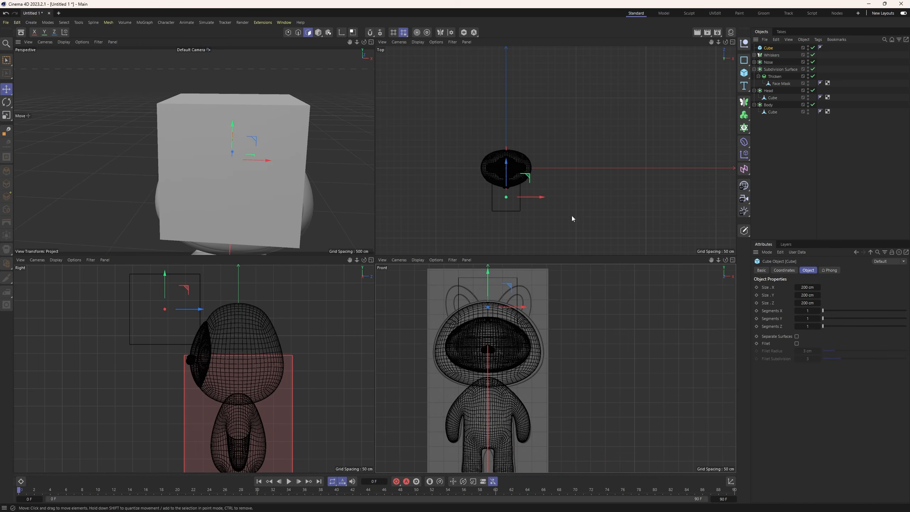
Raise the new cube further, up to the level of the ears in the front reference sketch.
alt+middle_drag(482, 301, 482, 326)
scroll(473, 315, up, 2)
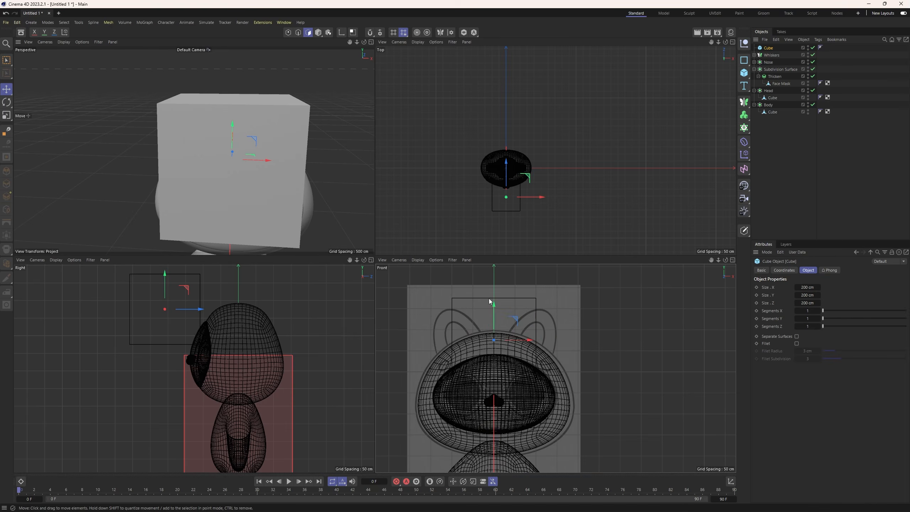
drag(494, 306, 501, 273)
drag(524, 308, 525, 309)
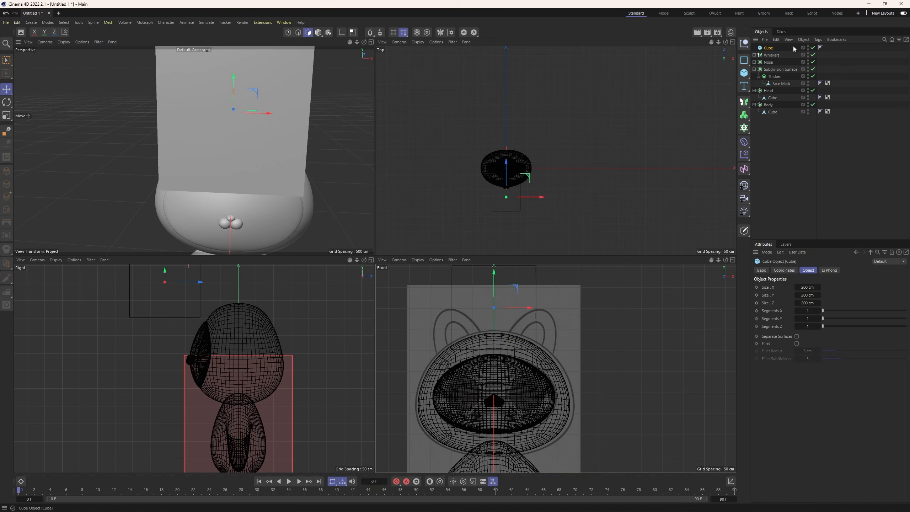
click(820, 47)
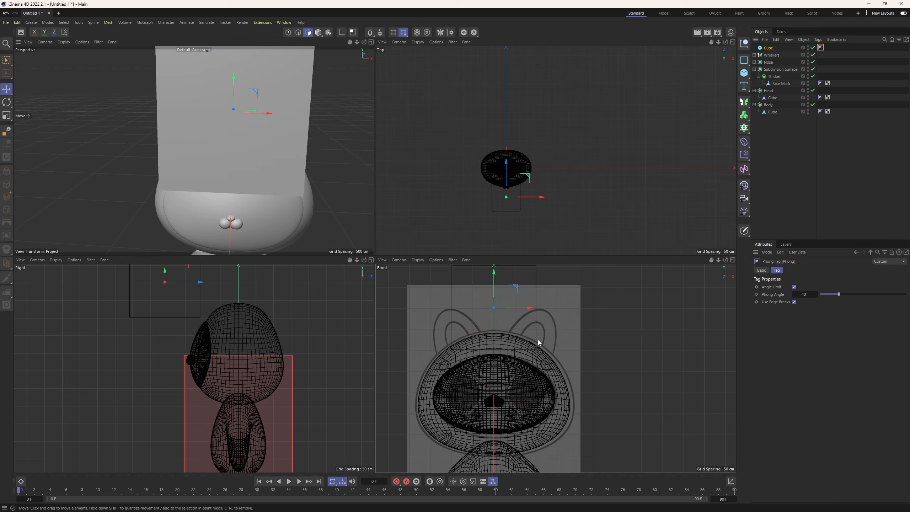
click(765, 47)
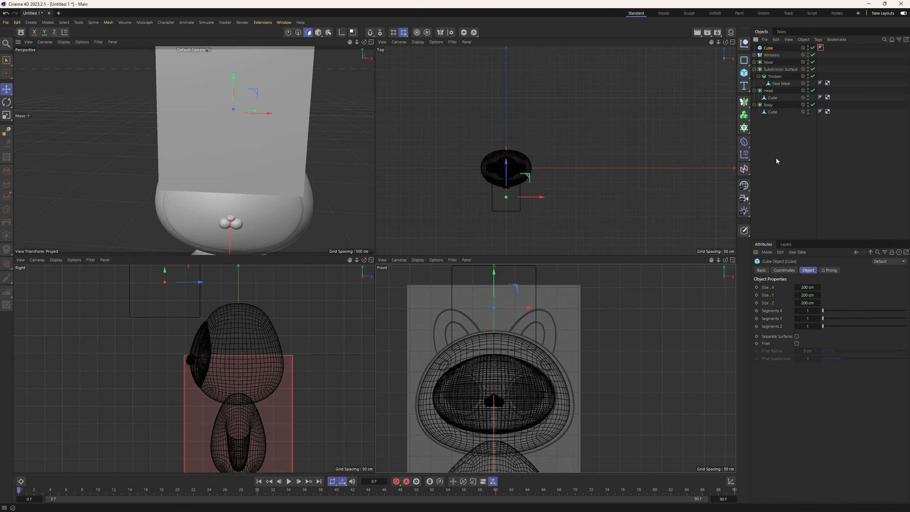
Reduce the cube to about 110 × 63 × 119 cm and shift it sideways along X toward the right ear.
drag(807, 287, 793, 302)
scroll(504, 209, up, 8)
alt+middle_drag(524, 158, 530, 195)
drag(548, 195, 596, 194)
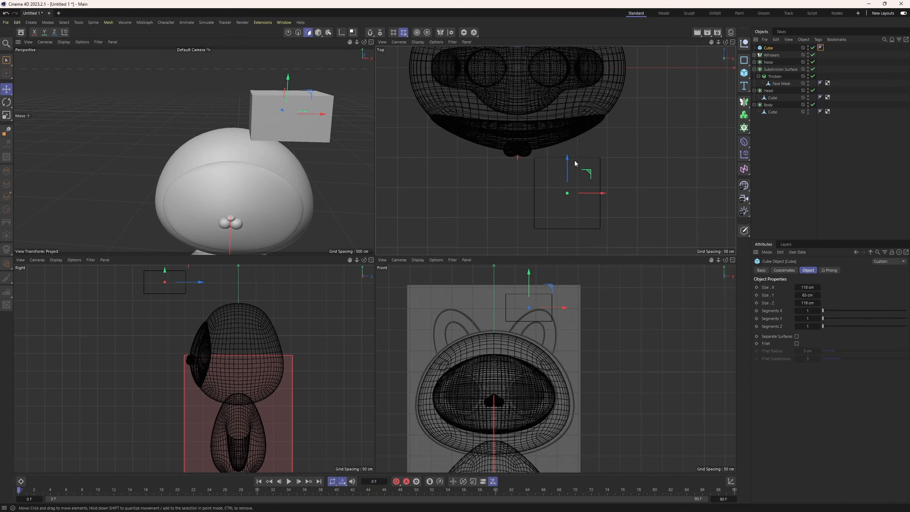
Lower the cube to the right eyebrow mark of the front reference sketch and shift it slightly outward.
drag(530, 280, 539, 334)
drag(564, 363, 571, 364)
scroll(252, 186, down, 3)
alt+middle_drag(252, 186, 237, 136)
scroll(237, 136, up, 3)
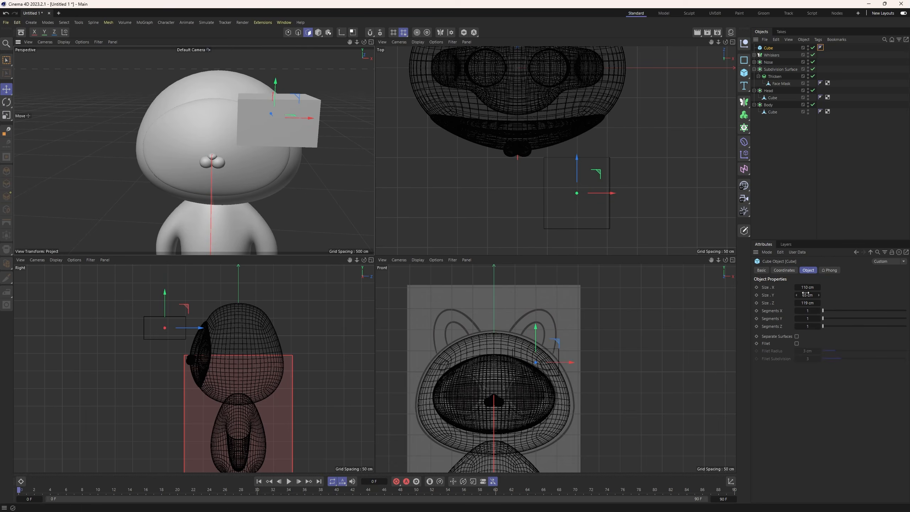
Shrink the cube to about 30 cm wide and 24 cm deep, and centre it over the right eyebrow mark.
drag(807, 287, 785, 287)
mouse_move(807, 295)
mouse_down()
mouse_move(792, 295)
mouse_move(793, 303)
mouse_move(809, 294)
mouse_up()
scroll(555, 383, up, 5)
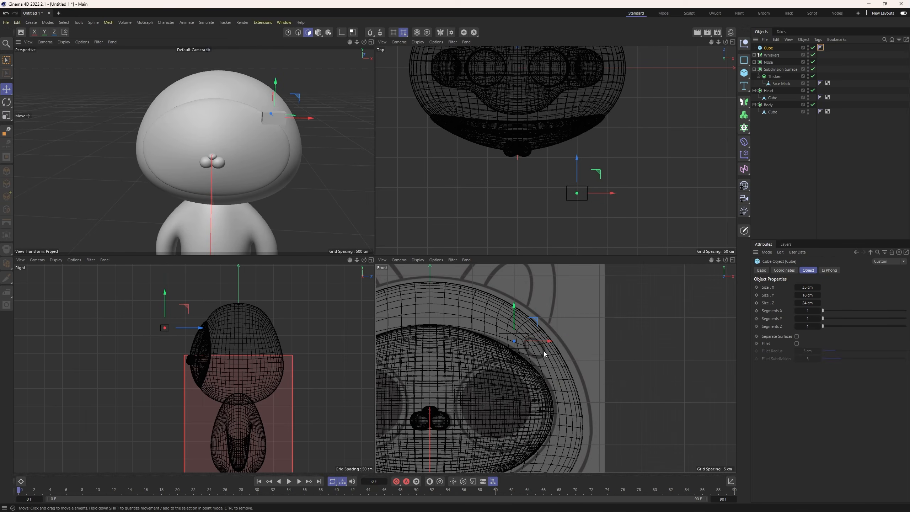
drag(544, 341, 533, 322)
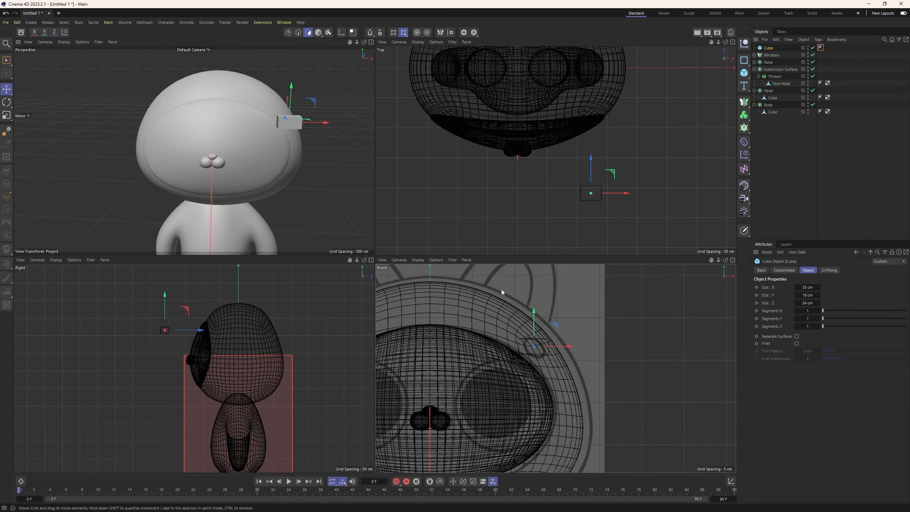
click(319, 33)
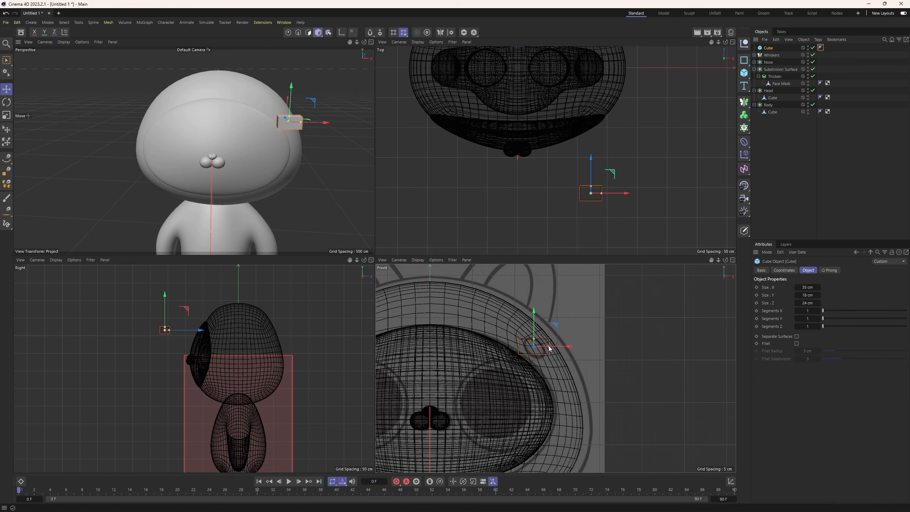
drag(535, 339, 536, 340)
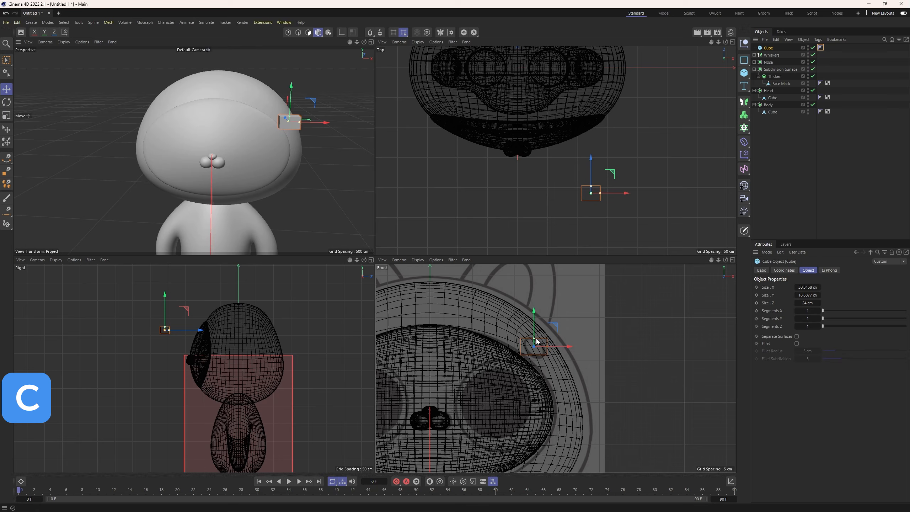
Convert the eyebrow cube to an editable mesh, subdivide all its polygons into a rounded shape, and return to model mode.
key(c)
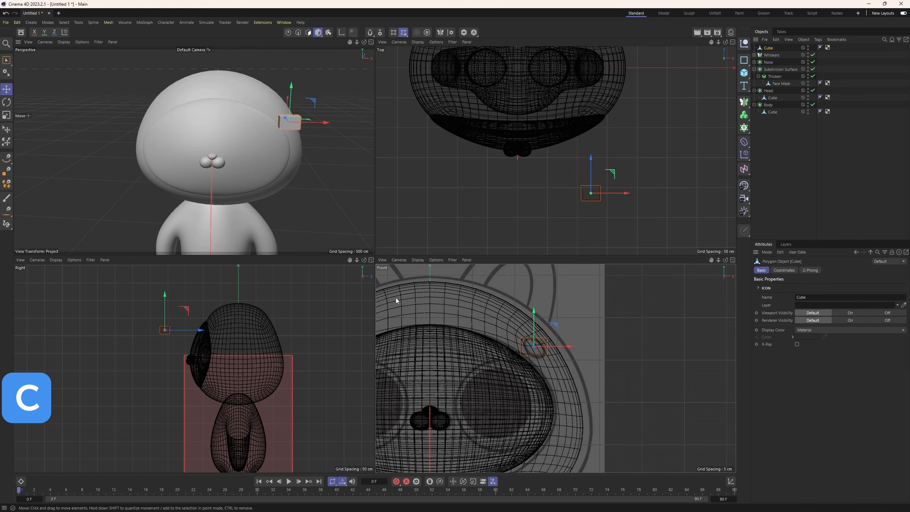
right_click(322, 156)
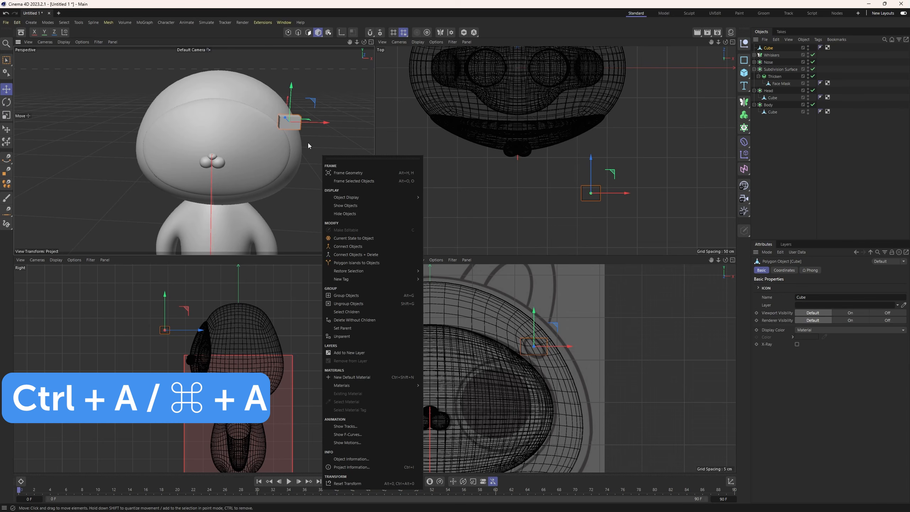
key(Escape)
click(309, 32)
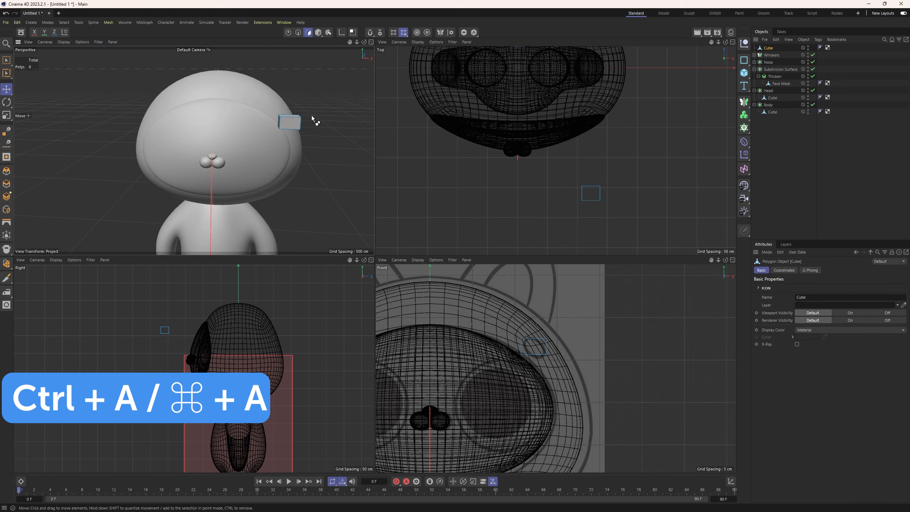
key(ctrl+a)
right_click(330, 169)
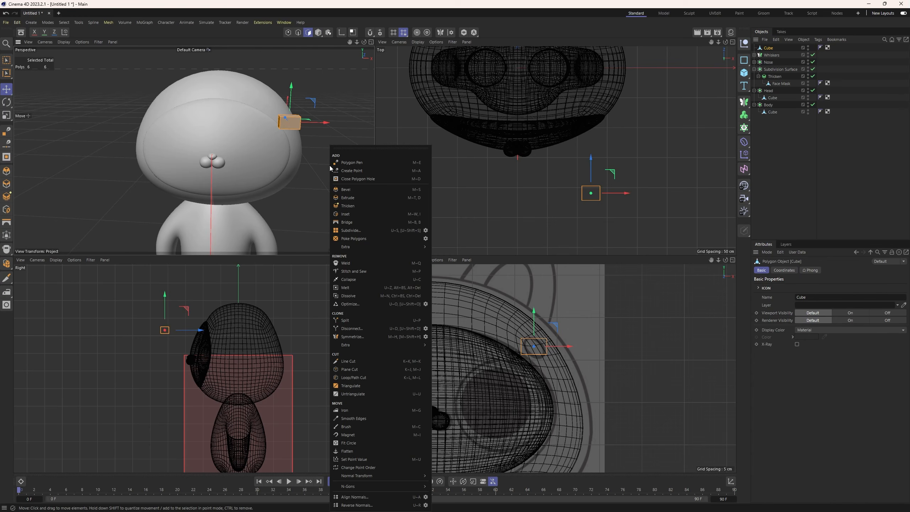
click(374, 228)
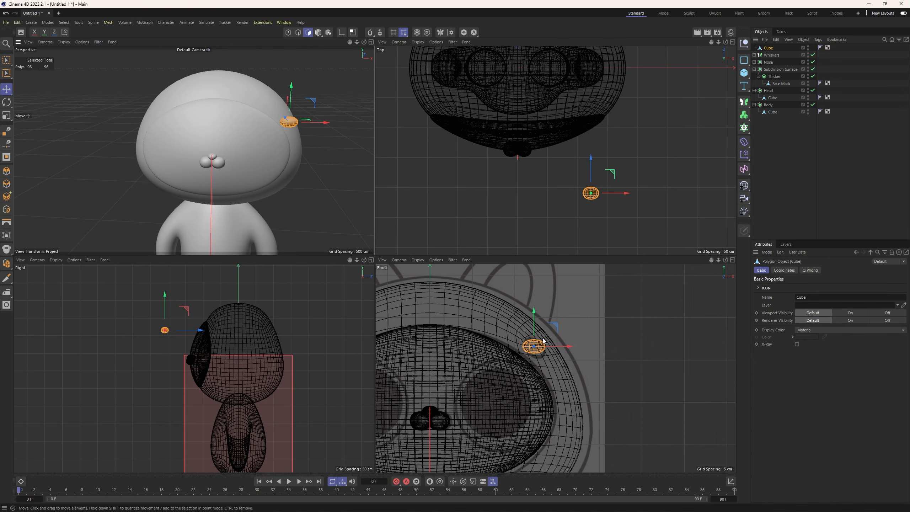
click(318, 32)
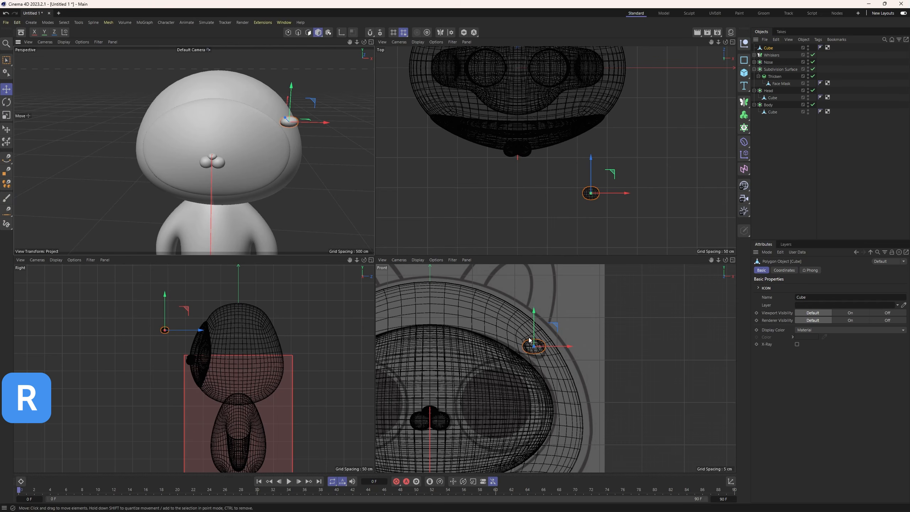
Tilt the eyebrow piece to match the slanted brow mark in the front sketch and move it back along Z to the head.
key(r)
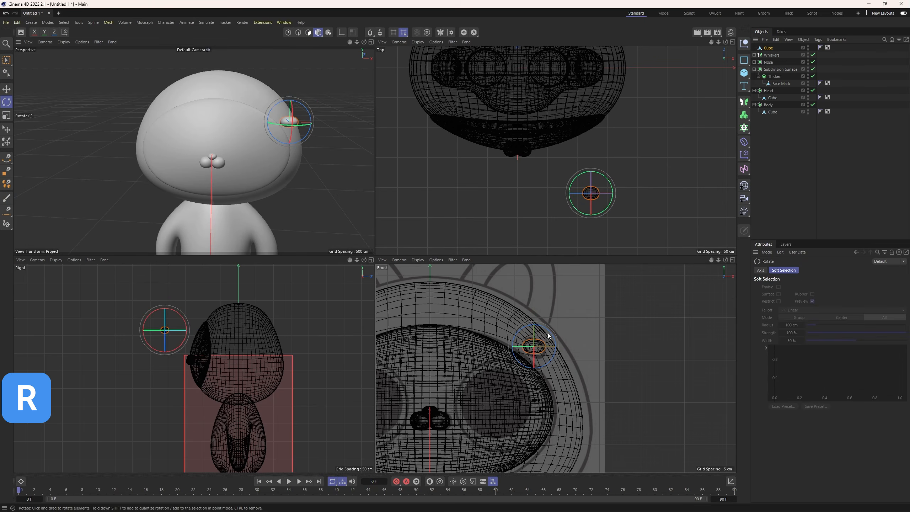
drag(548, 336, 554, 351)
key(e)
drag(189, 321, 243, 334)
Nudge the eyebrow piece further back along its depth axis so it sits against the head's surface.
alt+drag(303, 153, 120, 148)
alt+middle_drag(315, 128, 282, 141)
middle_click(281, 140)
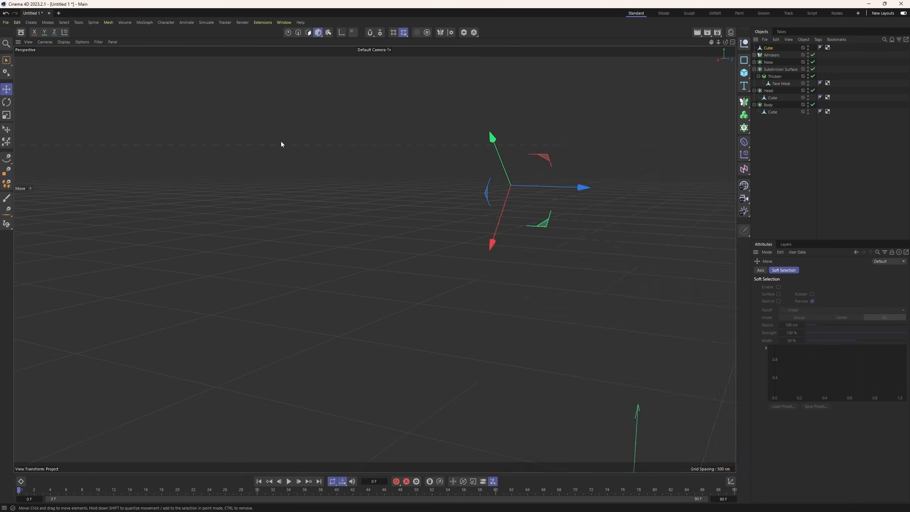
alt+middle_drag(458, 202, 344, 201)
mouse_move(401, 229)
alt+mouse_down()
mouse_move(373, 258)
mouse_move(387, 219)
alt+mouse_up()
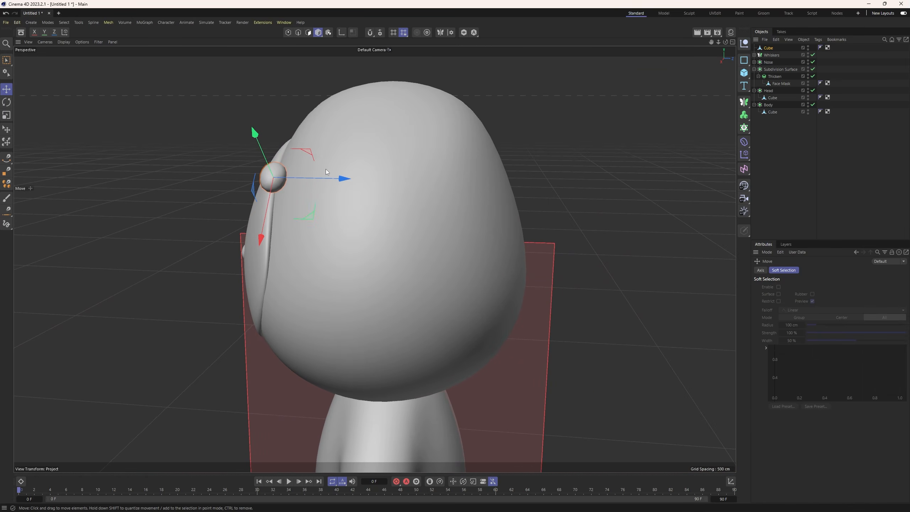
drag(331, 179, 344, 184)
alt+drag(297, 215, 340, 233)
Rotate the eyebrow piece to follow the head's curvature, and push it slightly into the head along the world Z axis.
key(r)
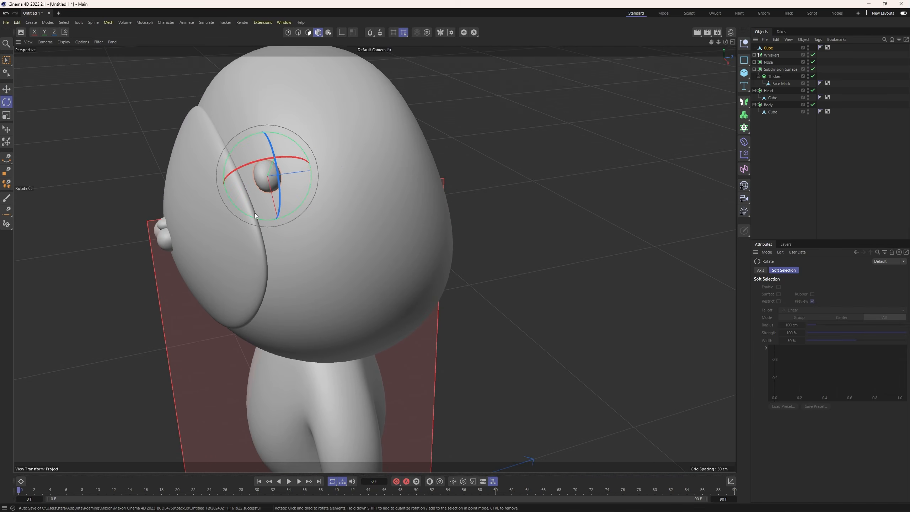
drag(254, 214, 295, 147)
key(w)
key(e)
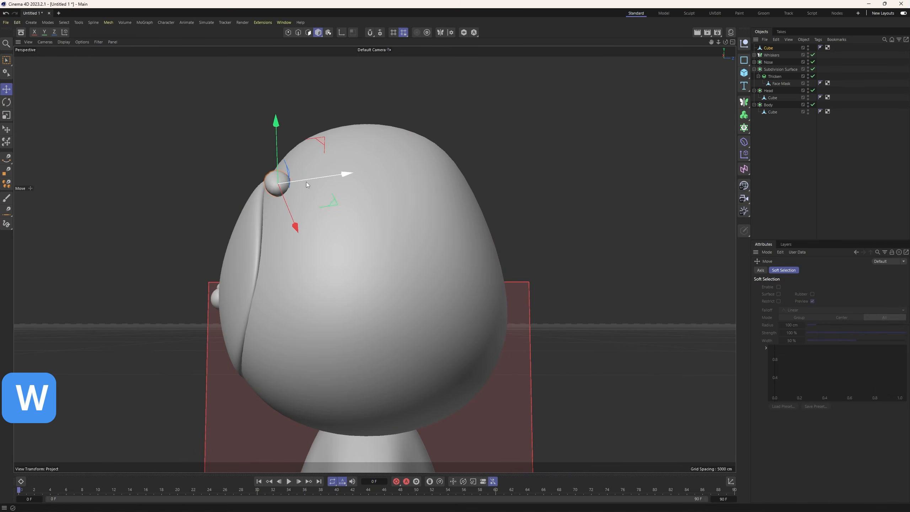
alt+drag(309, 179, 303, 237)
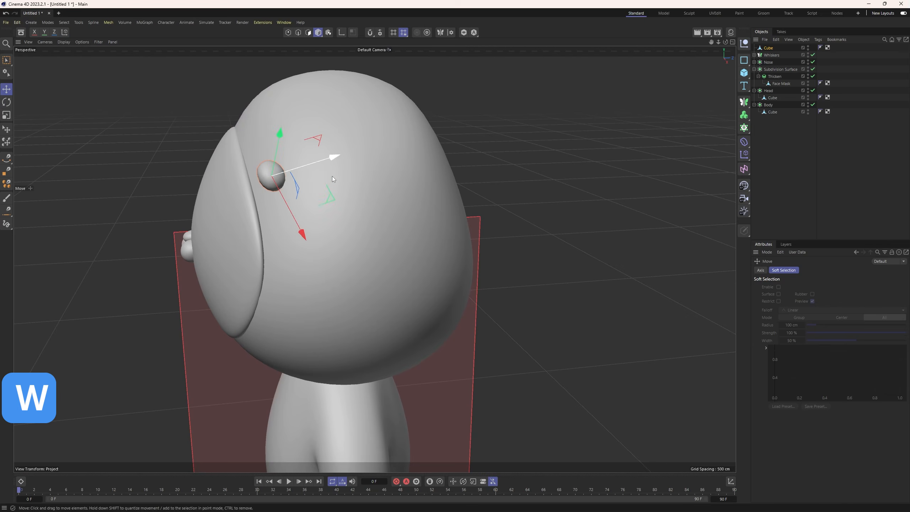
key(w)
drag(335, 174, 344, 175)
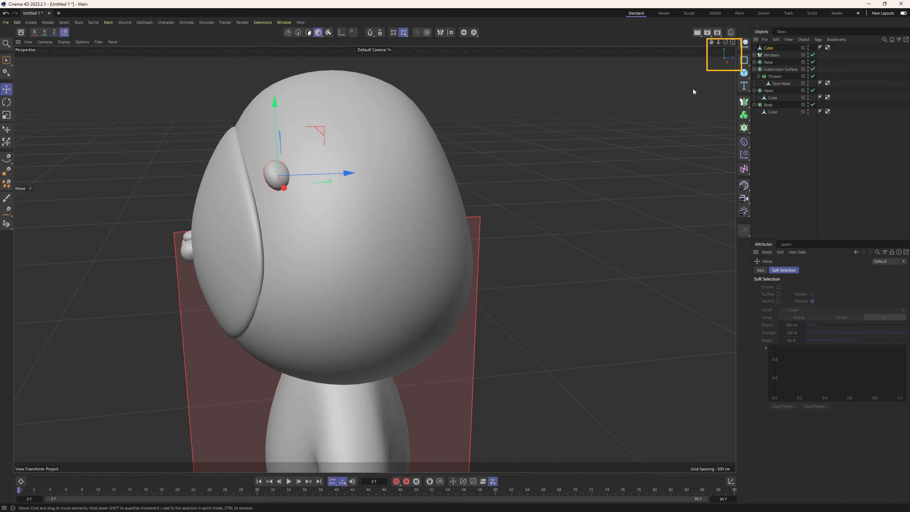
alt+drag(273, 203, 330, 252)
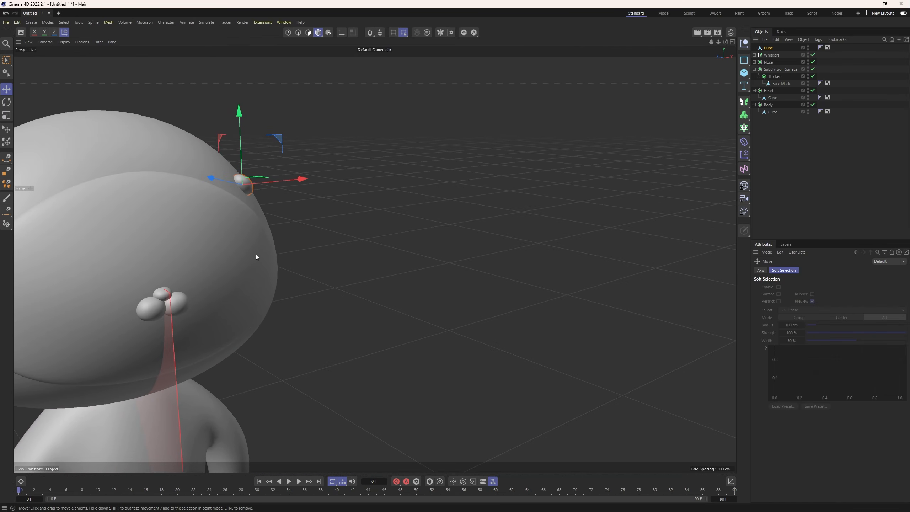
Place the eyebrow cube in a Subdivision Surface, rename that parent Brow, and collapse its hierarchy.
middle_click(405, 260)
scroll(494, 349, down, 5)
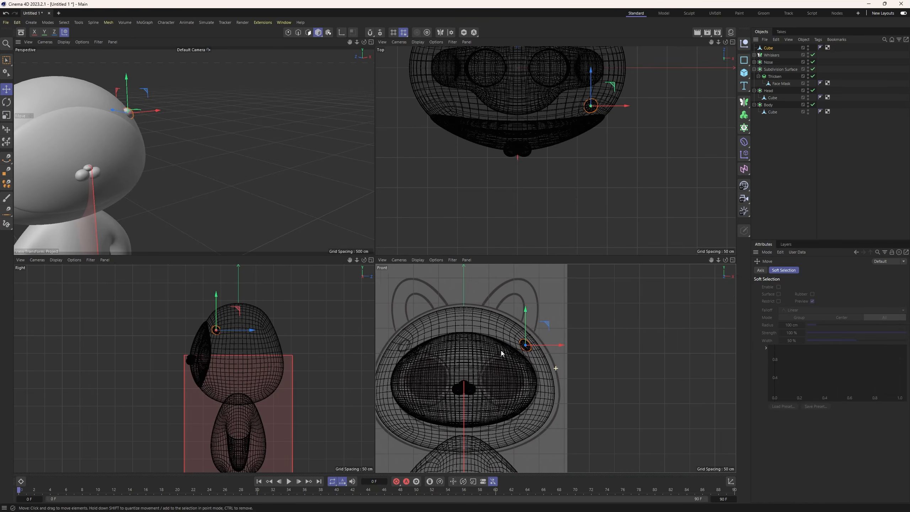
click(746, 102)
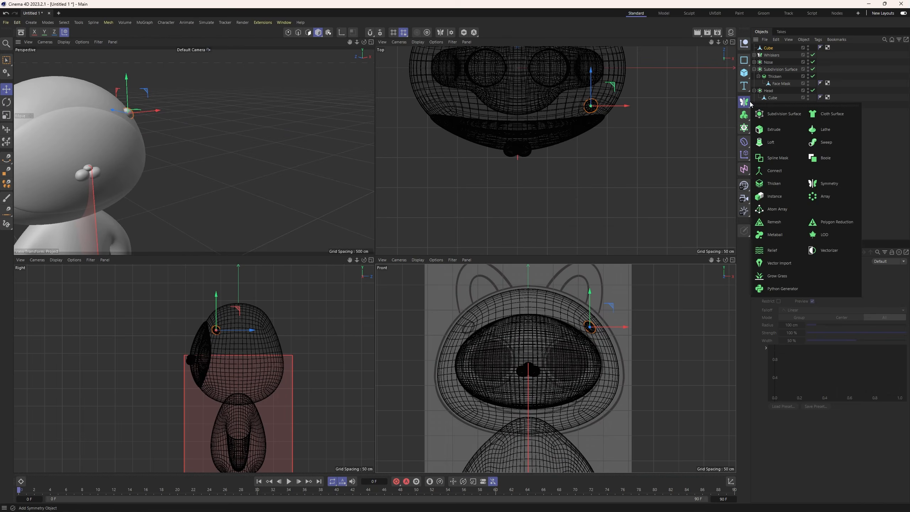
alt+click(759, 109)
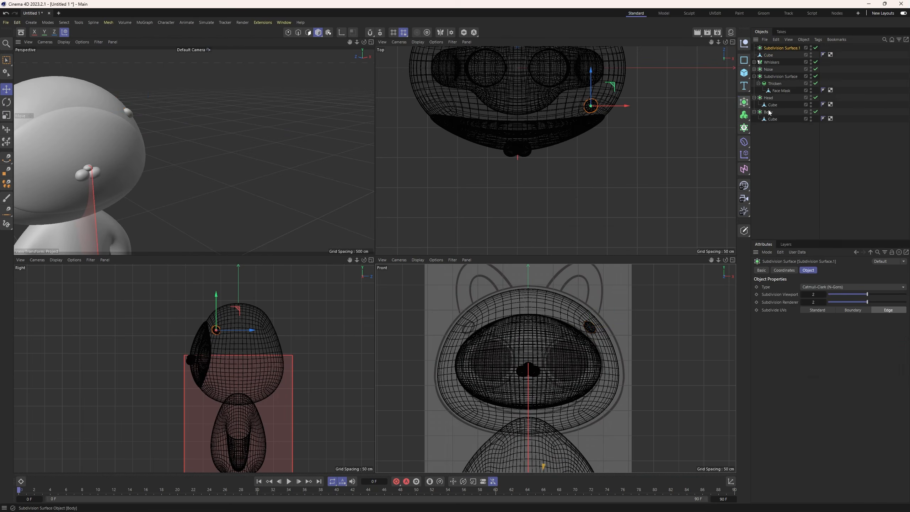
double_click(771, 49)
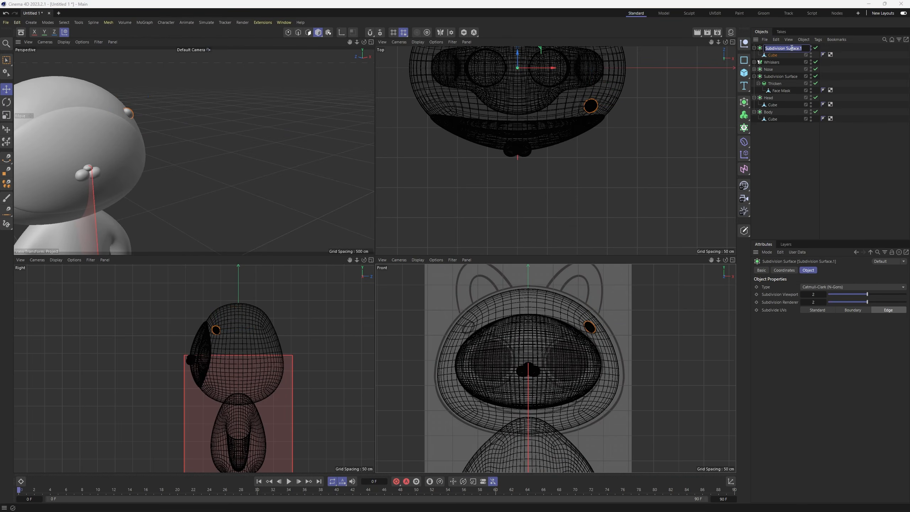
text(B)
key(Caps_Lock)
text(row)
key(Return)
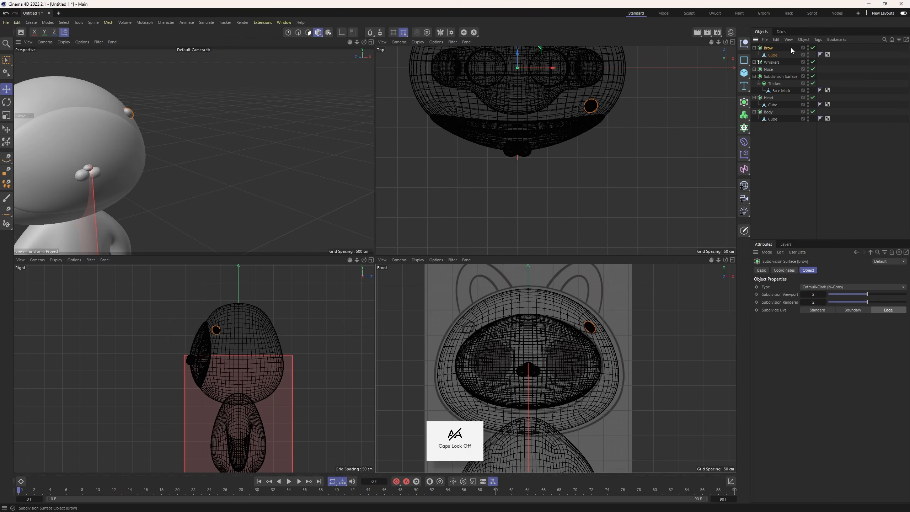
click(754, 48)
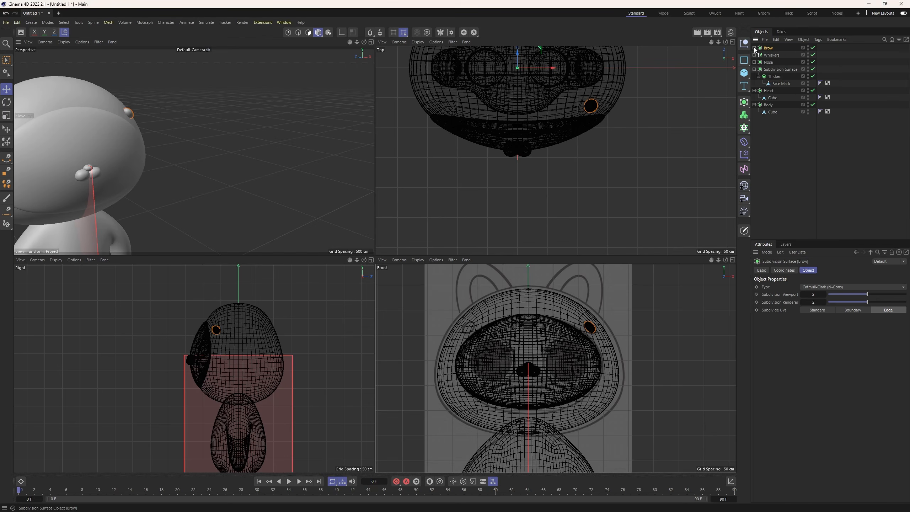
Mirror the brow to the other side of the face with a Symmetry object renamed Brow, and clear the selection.
click(746, 103)
click(812, 173)
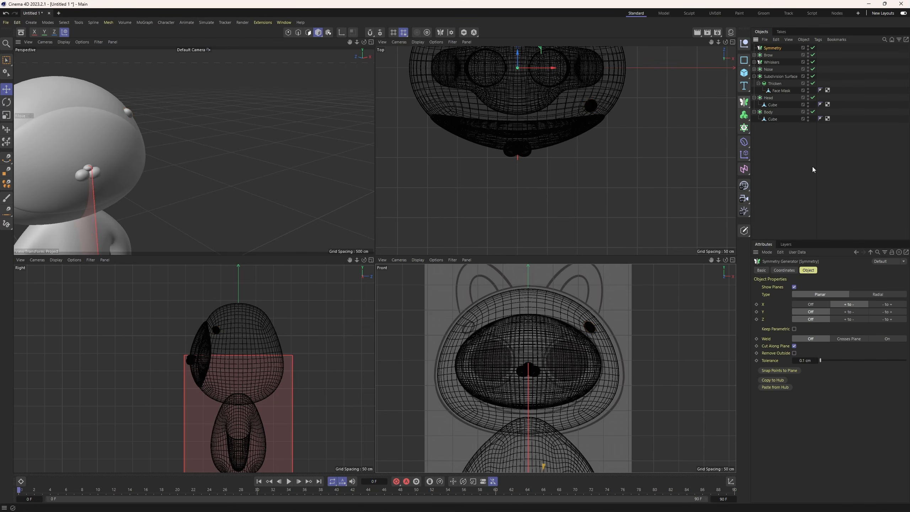
drag(771, 49, 770, 49)
double_click(767, 48)
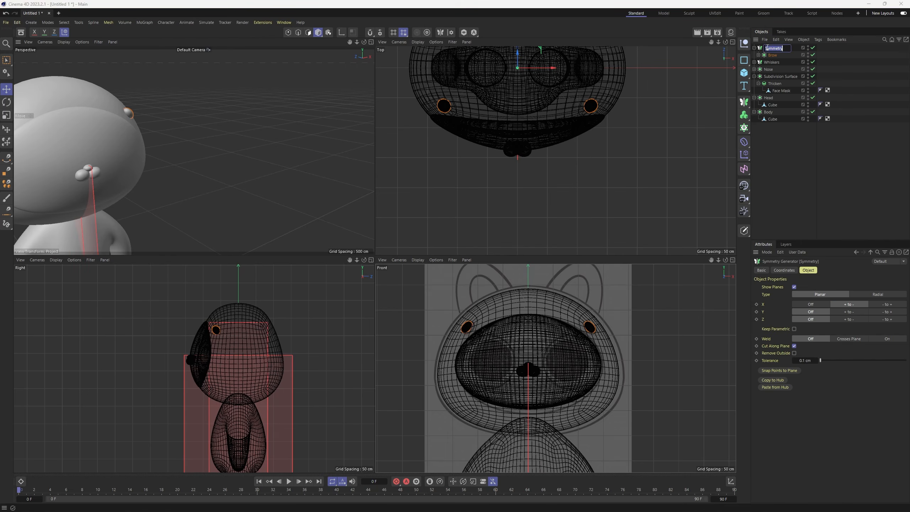
text(E)
key(Caps_Lock)
key(Return)
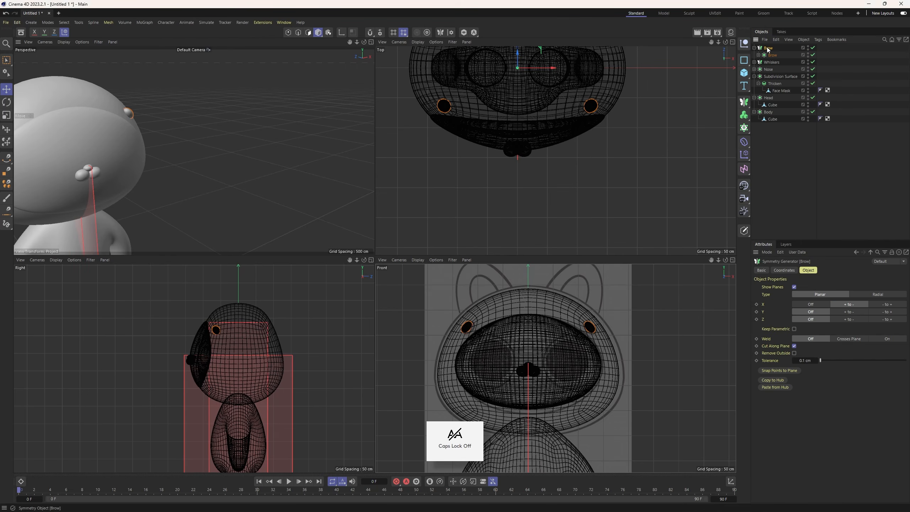
scroll(172, 162, down, 3)
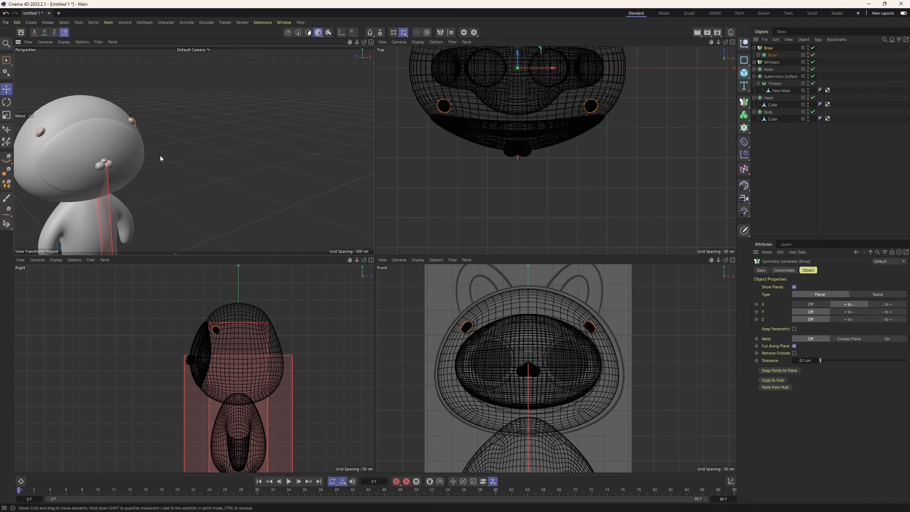
alt+middle_drag(160, 155, 222, 125)
alt+drag(178, 157, 136, 148)
click(209, 166)
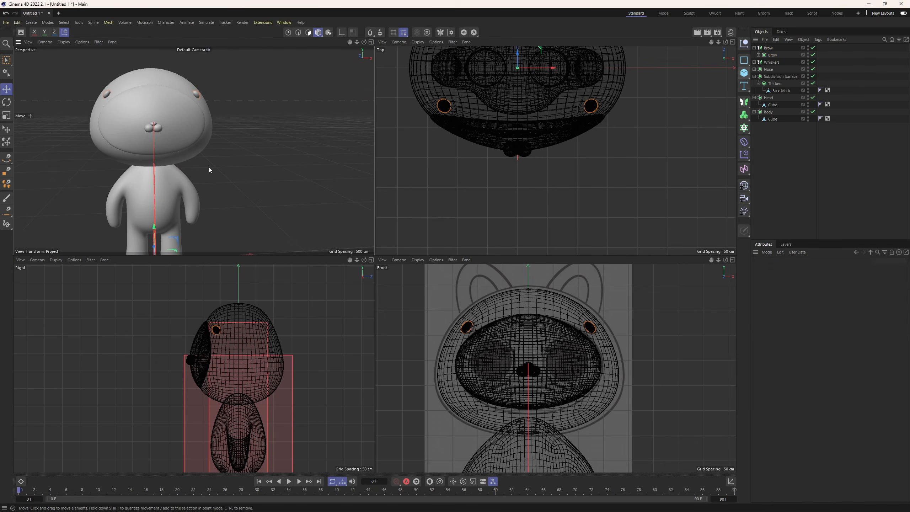
Add a sphere, raise it to face height, and move it forward along Z in front of the head.
scroll(567, 385, down, 2)
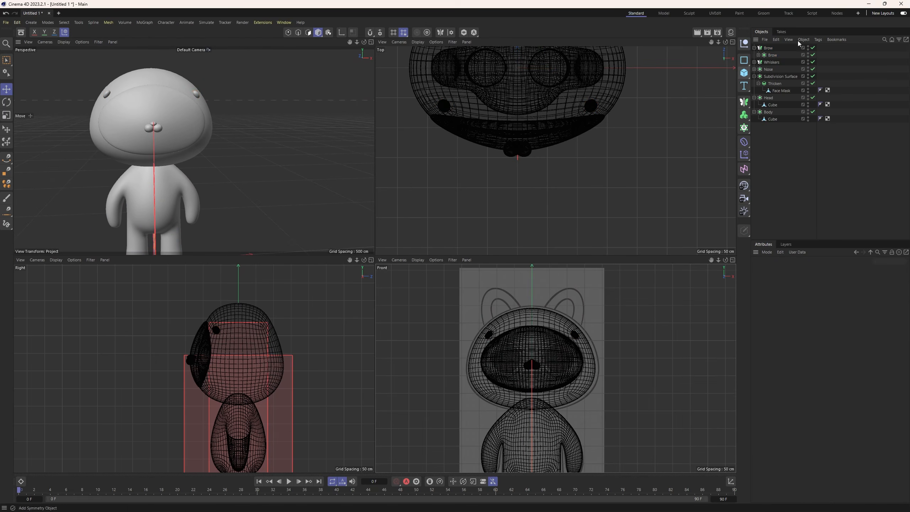
click(744, 73)
click(820, 110)
scroll(546, 386, down, 2)
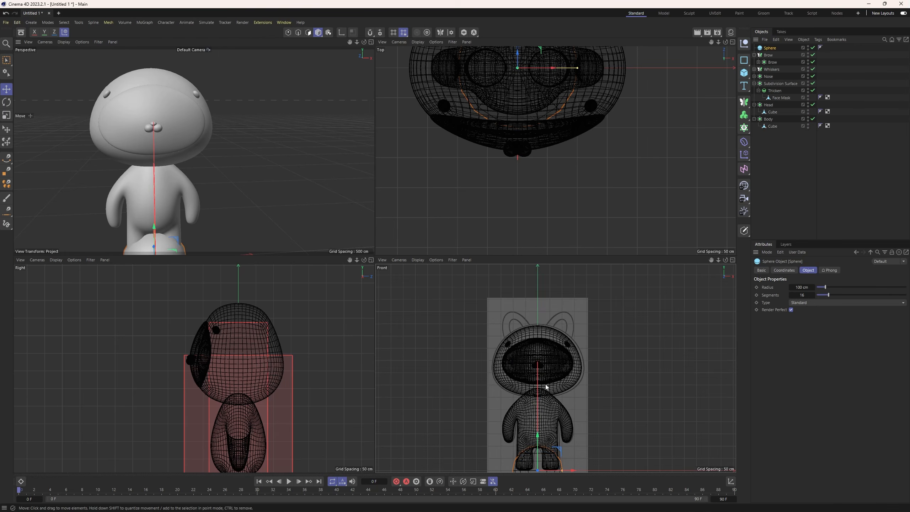
scroll(546, 386, up, 2)
drag(523, 423, 521, 309)
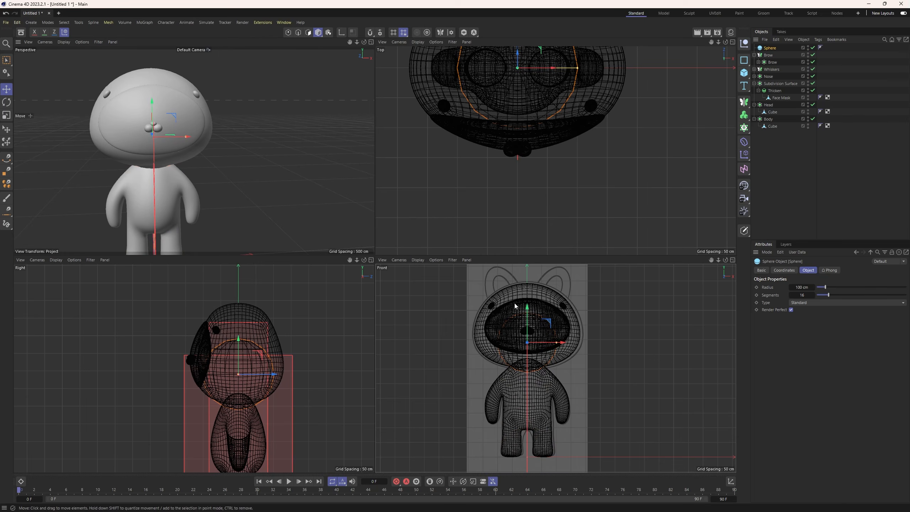
drag(273, 374, 183, 374)
Raise the sphere's segments to 78 for a smoother surface.
scroll(212, 174, down, 4)
alt+middle_drag(220, 152, 233, 176)
scroll(227, 145, up, 3)
drag(847, 294, 885, 294)
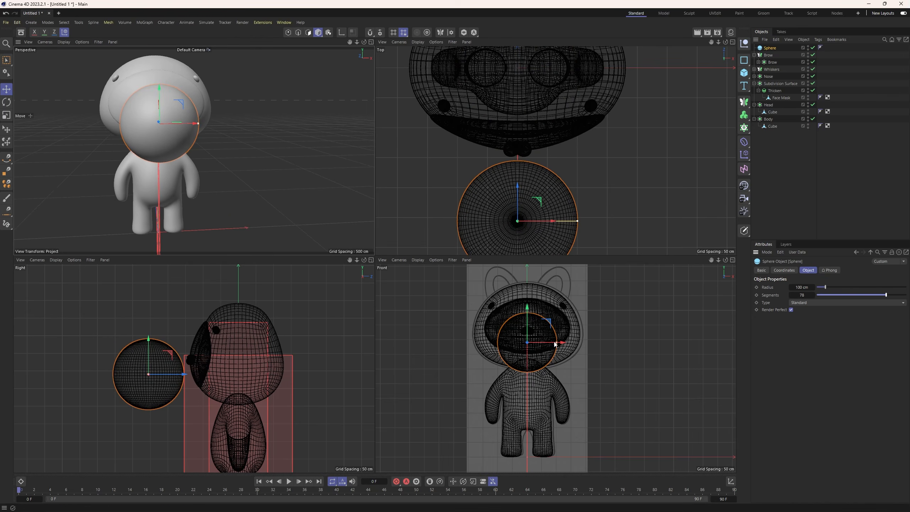
Shrink the sphere's radius to about 54 cm and move it over the sketched eye patch on the negative X side.
drag(556, 342, 504, 347)
scroll(547, 345, up, 5)
drag(466, 325, 483, 310)
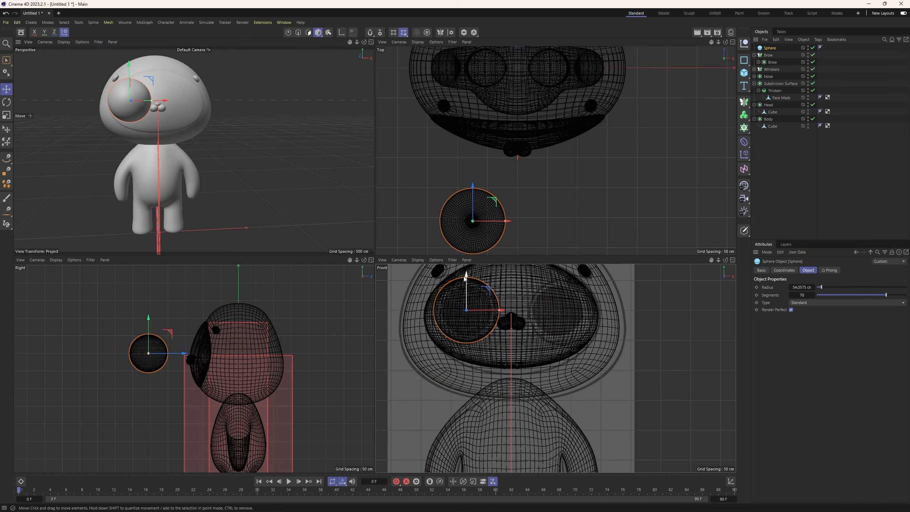
Push the sphere back partly into the face mask and enlarge its radius to about 55 cm.
drag(178, 353, 235, 354)
alt+drag(209, 151, 221, 177)
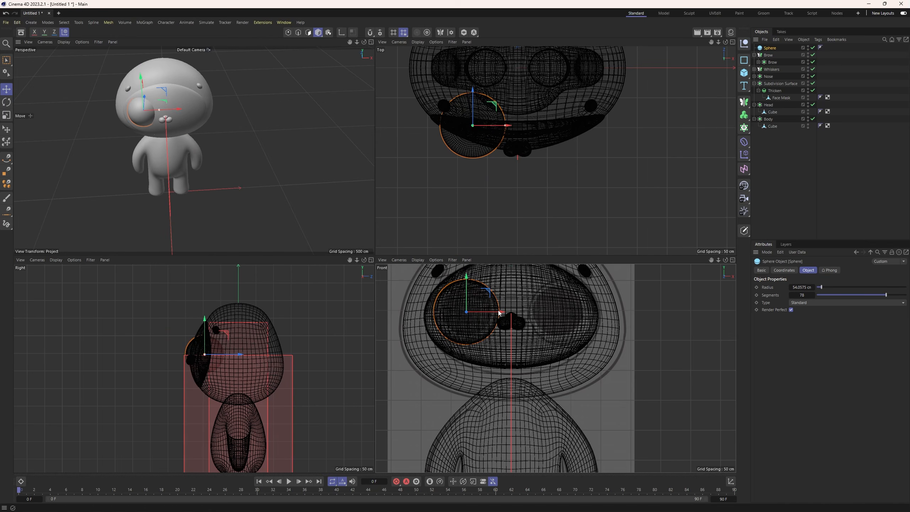
drag(498, 311, 500, 312)
Convert the eye sphere to an editable mesh and flatten it to about 58% along its depth axis.
key(c)
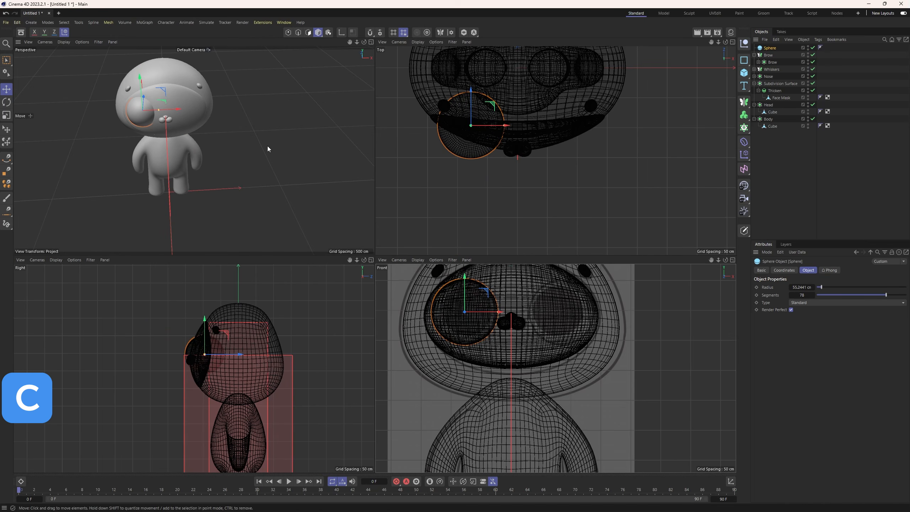
alt+drag(236, 138, 342, 157)
key(t)
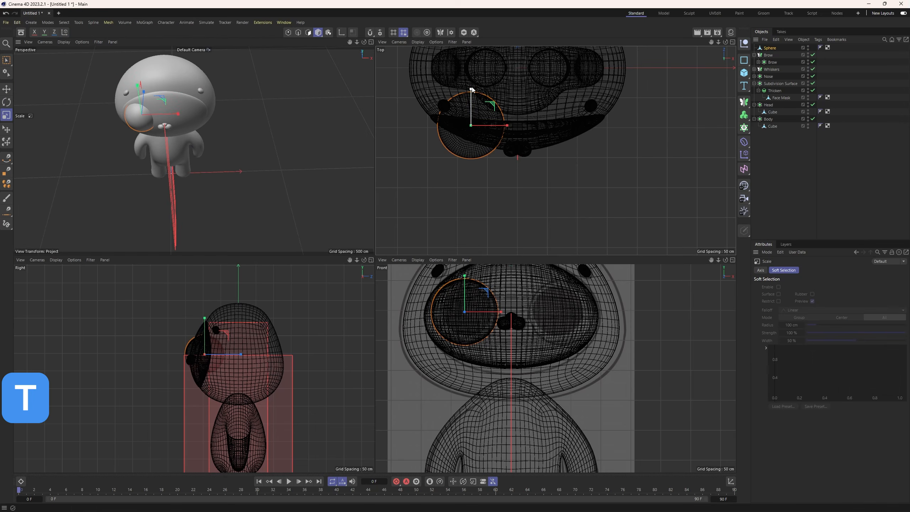
drag(471, 90, 474, 106)
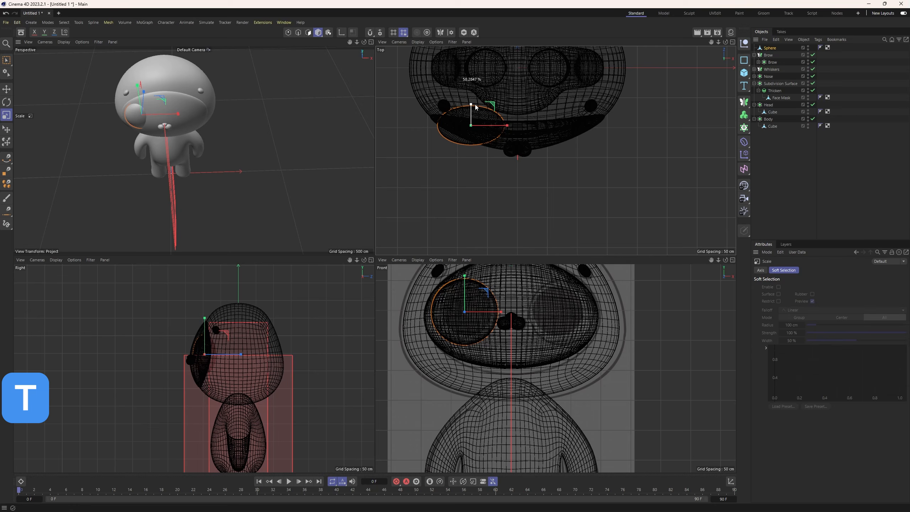
Rotate the flattened eye sphere in the top view to follow the face mask's curve, and shift it slightly forward.
key(r)
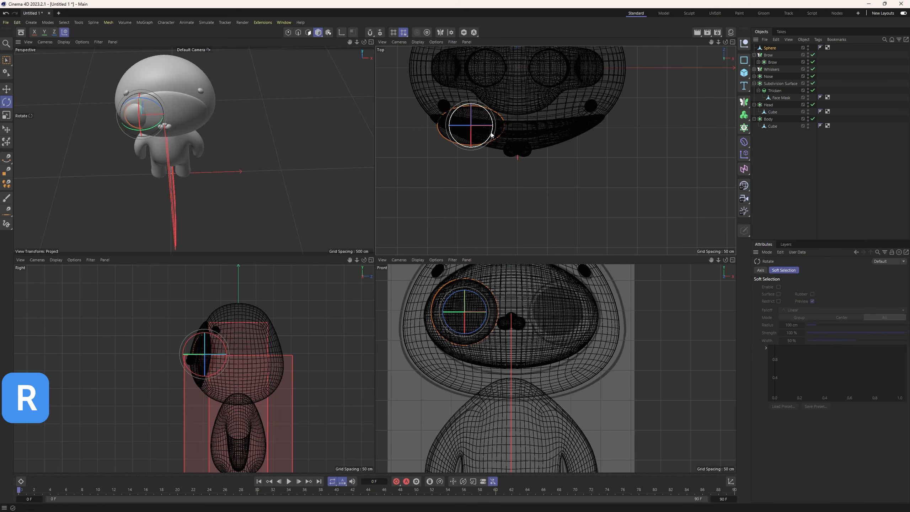
drag(490, 133, 486, 140)
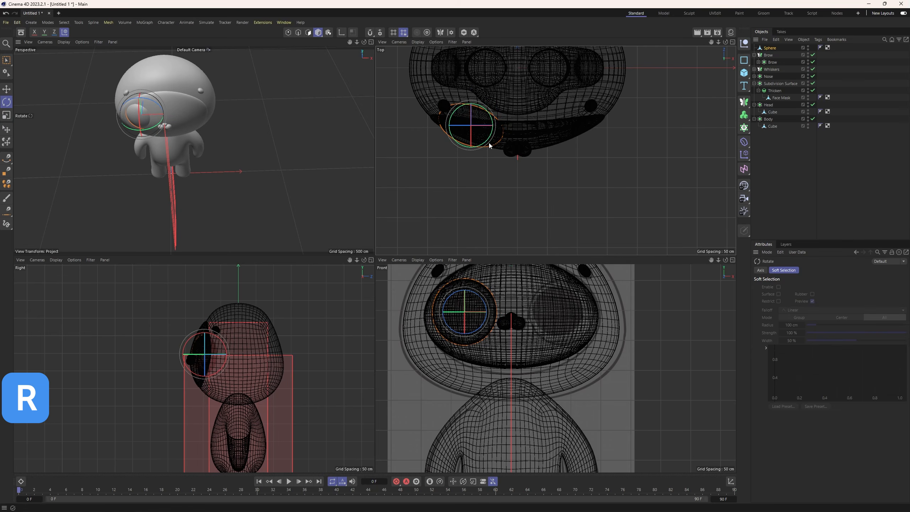
scroll(489, 144, up, 5)
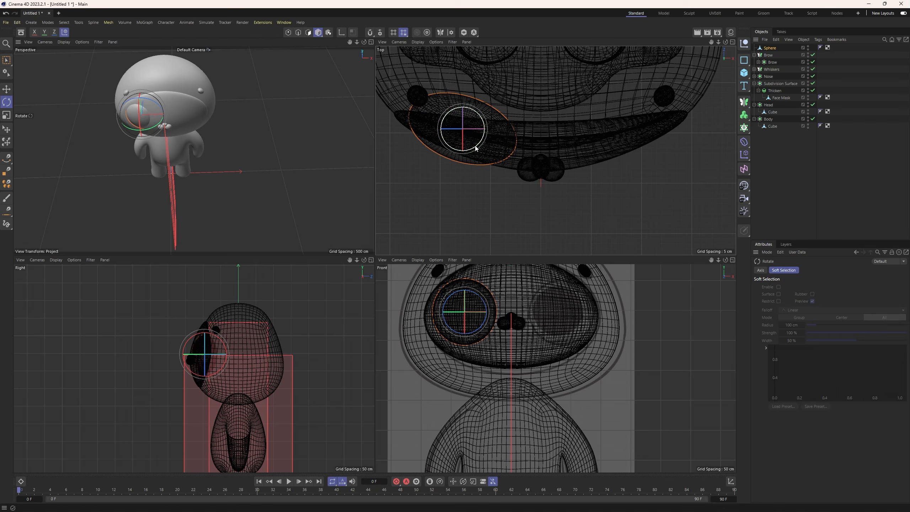
key(e)
drag(466, 101, 465, 114)
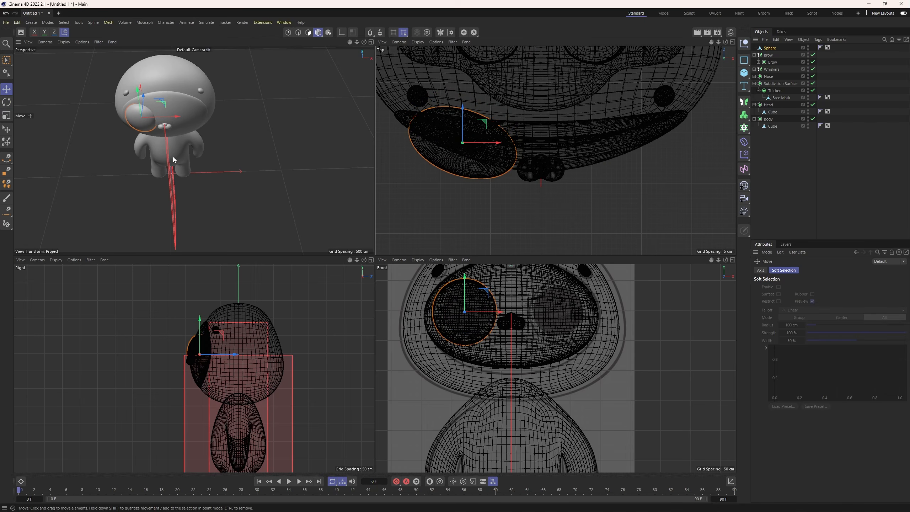
Duplicate the flattened eye sphere, offsetting the copy slightly forward along Z.
mouse_move(172, 162)
alt+mouse_down()
mouse_move(218, 151)
mouse_move(173, 206)
mouse_move(158, 168)
mouse_move(167, 177)
alt+mouse_up()
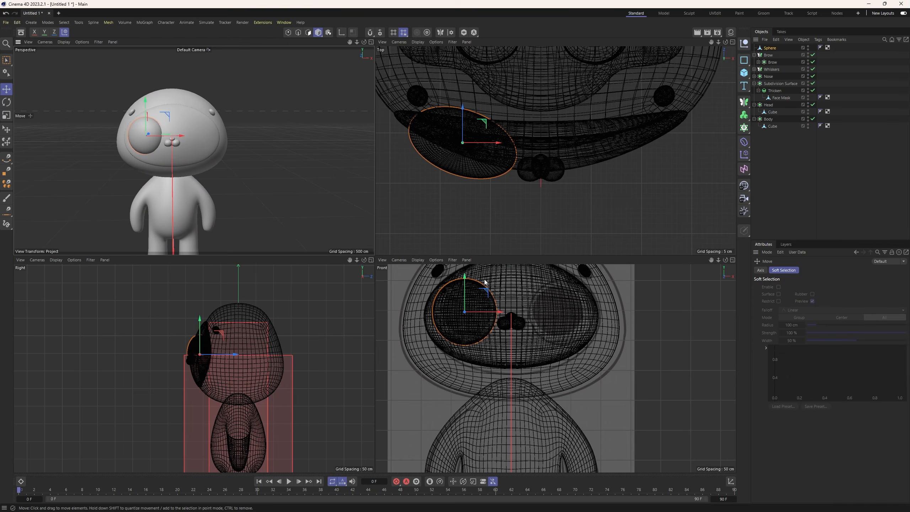
scroll(517, 312, down, 3)
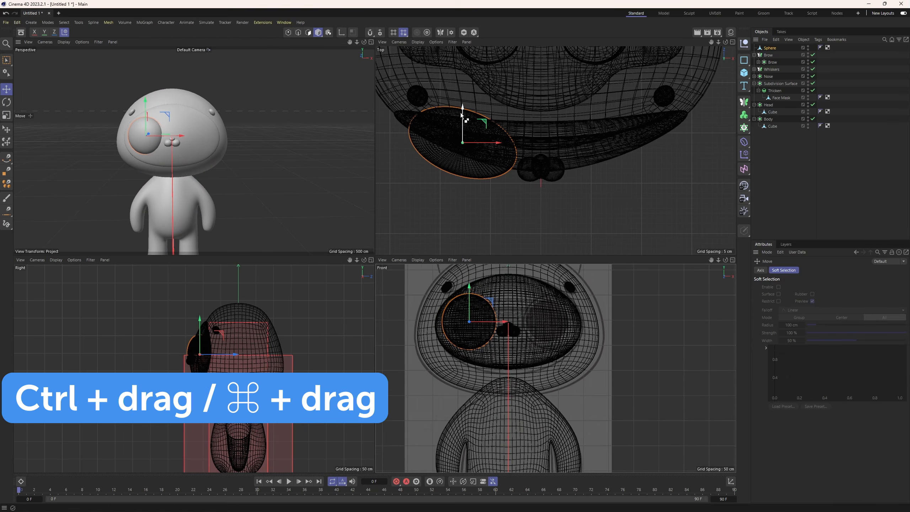
ctrl+drag(464, 114, 464, 126)
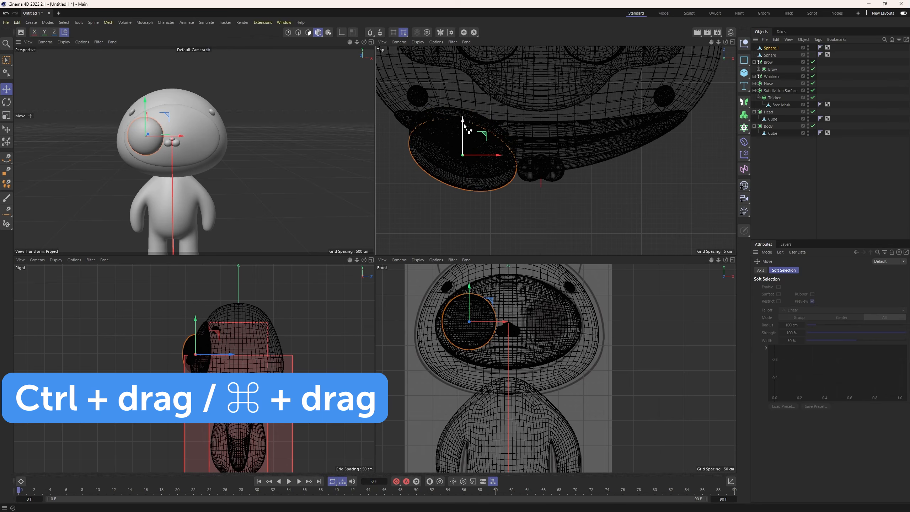
Scale the duplicated eye sphere down and nudge it back and up so it sits inside the larger eye sphere.
key(w)
key(t)
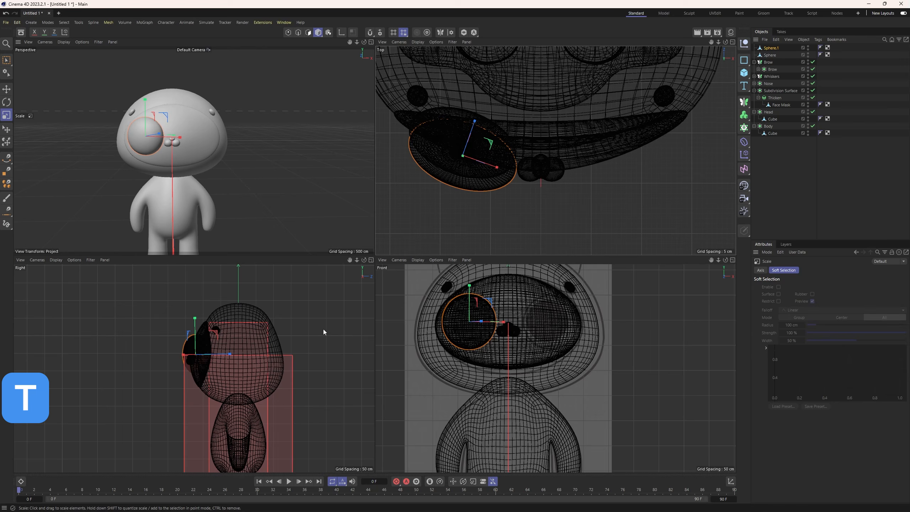
drag(491, 302, 483, 305)
key(e)
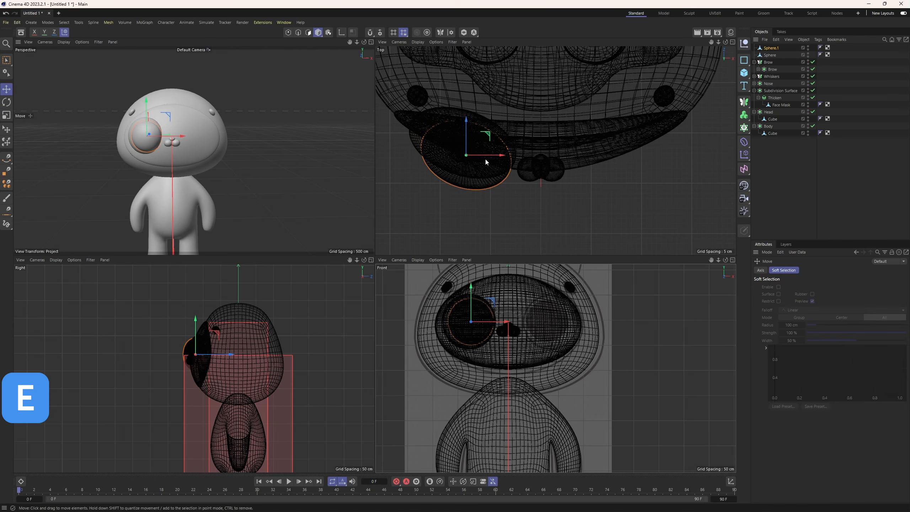
drag(463, 136, 462, 130)
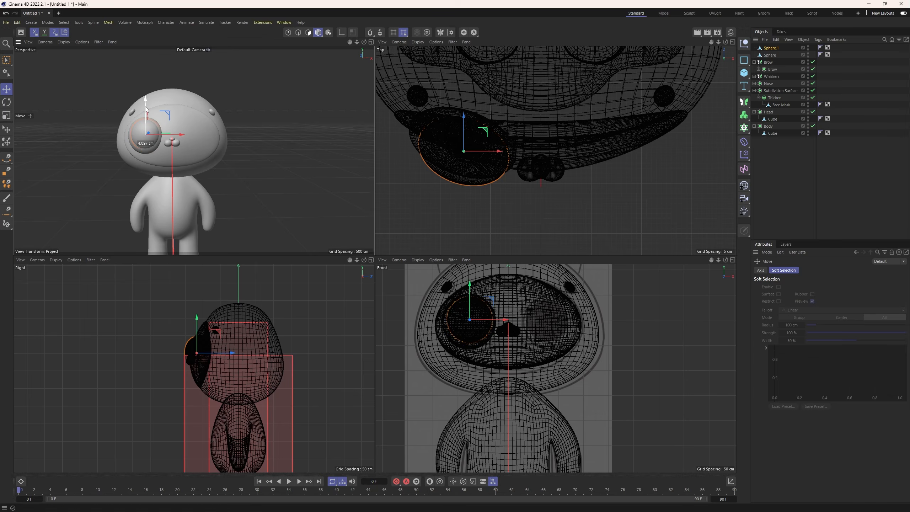
middle_click(147, 143)
alt+drag(333, 233, 361, 276)
key(t)
drag(244, 237, 219, 269)
key(e)
click(467, 301)
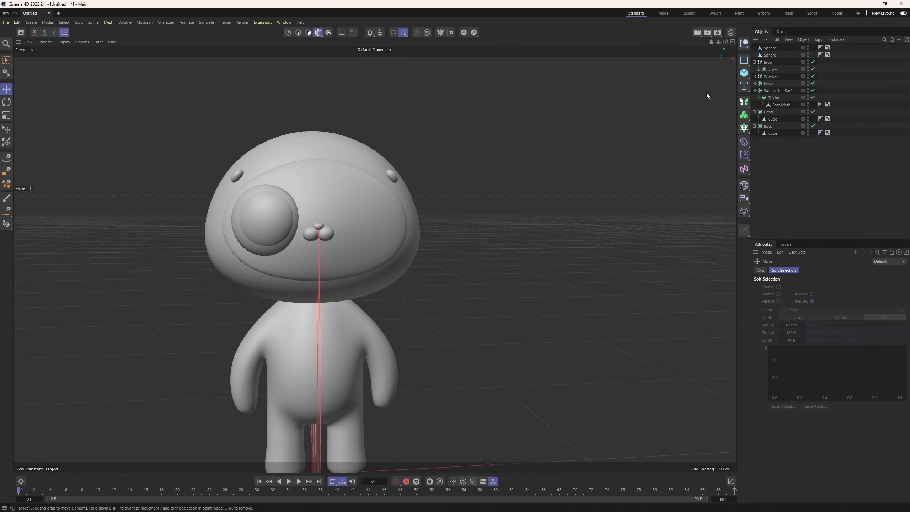
Rename the larger eye sphere as eye and the smaller copy as pupil.
click(770, 55)
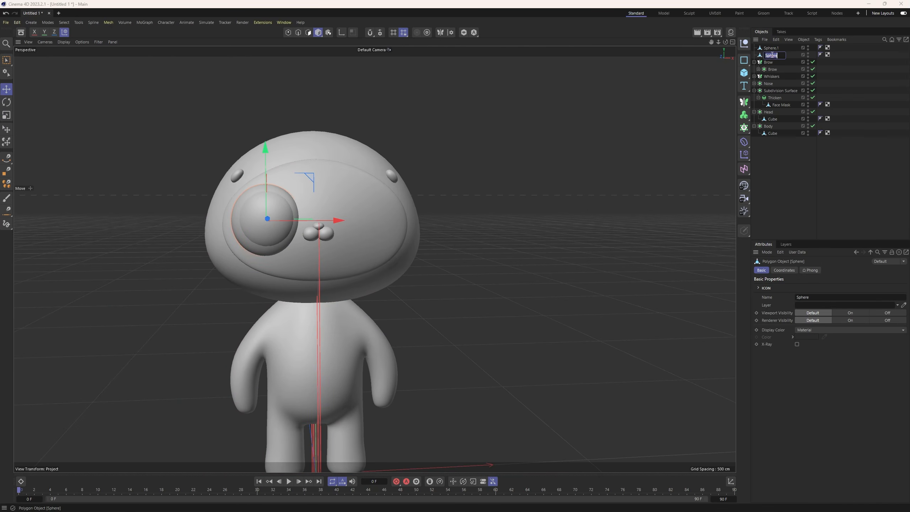
text(eye)
click(771, 48)
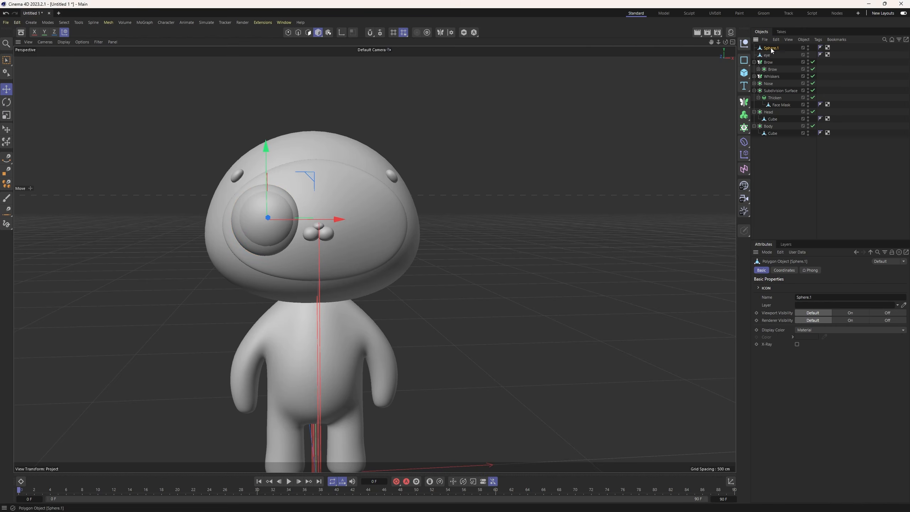
double_click(771, 48)
text(pupil)
key(Return)
Mirror the pupil and eye across X with a Symmetry generator, and rename the generator as eye.
click(746, 102)
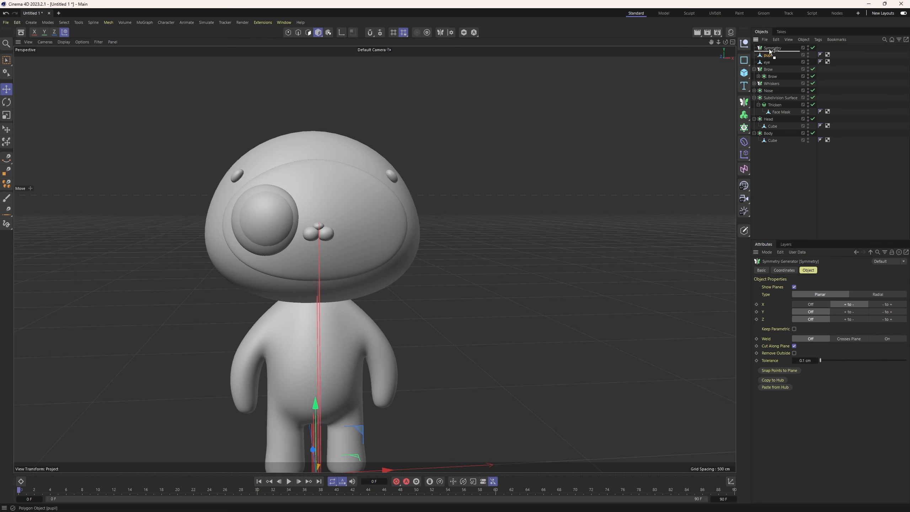
drag(771, 49, 774, 60)
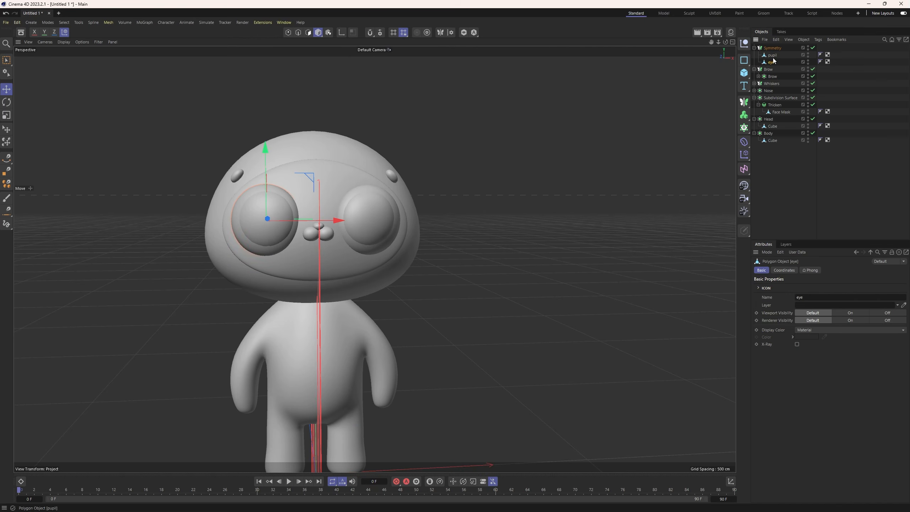
click(770, 55)
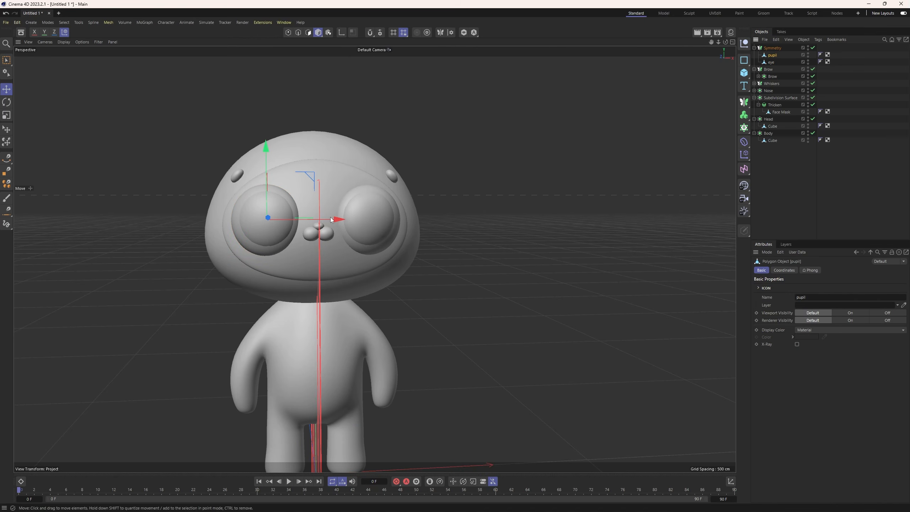
double_click(767, 49)
text(eye)
key(Return)
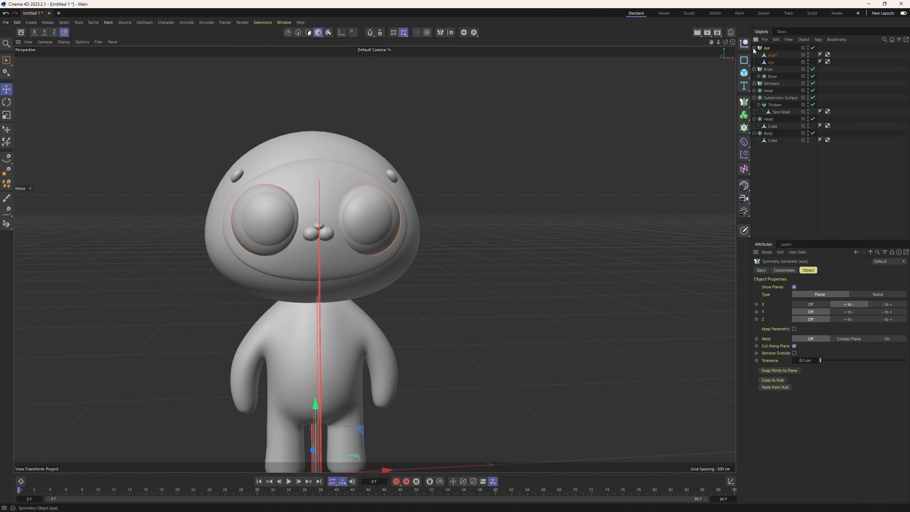
click(754, 48)
Add a Cone primitive and raise it about 703 cm to just above the head.
scroll(474, 279, down, 4)
click(475, 279)
alt+drag(469, 281, 427, 260)
middle_click(427, 260)
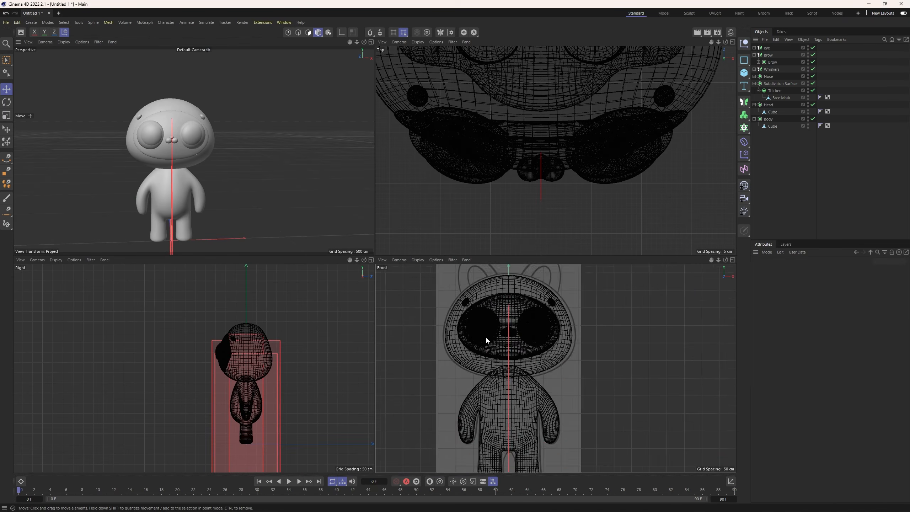
scroll(487, 349, down, 3)
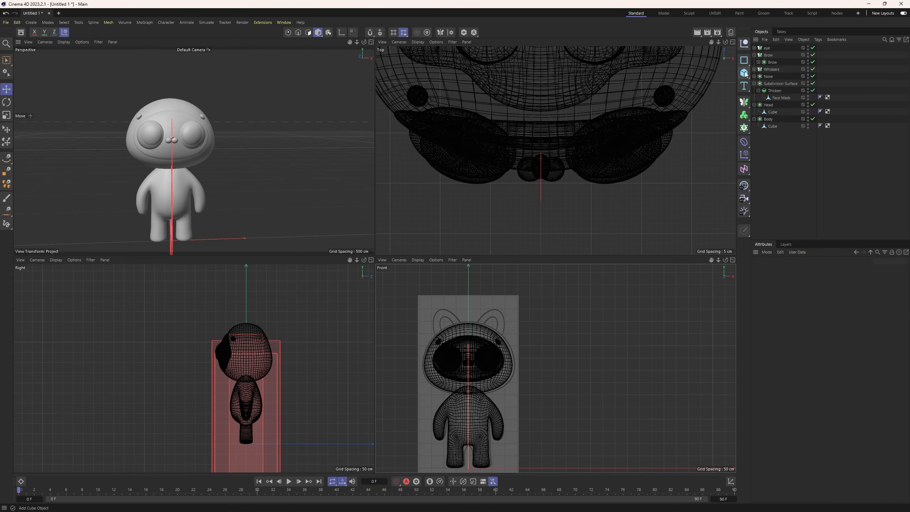
drag(745, 73, 820, 120)
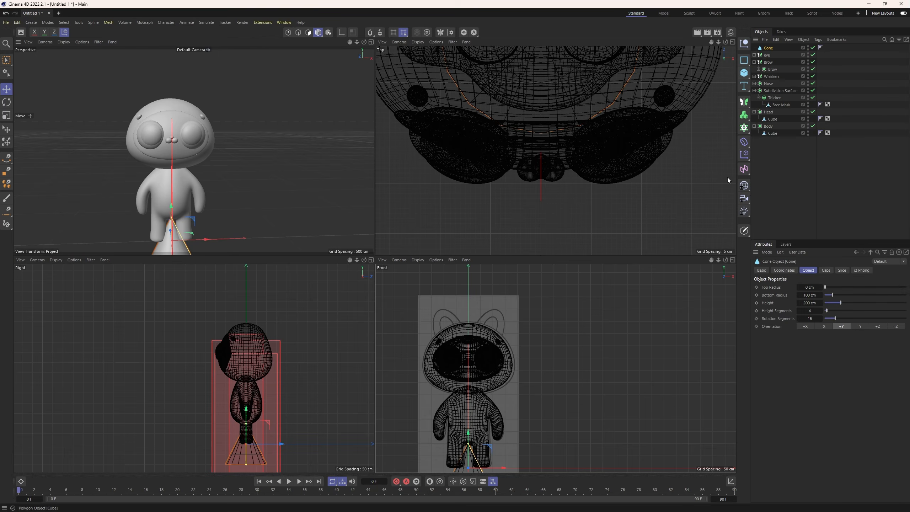
scroll(452, 402, down, 2)
drag(464, 424, 466, 301)
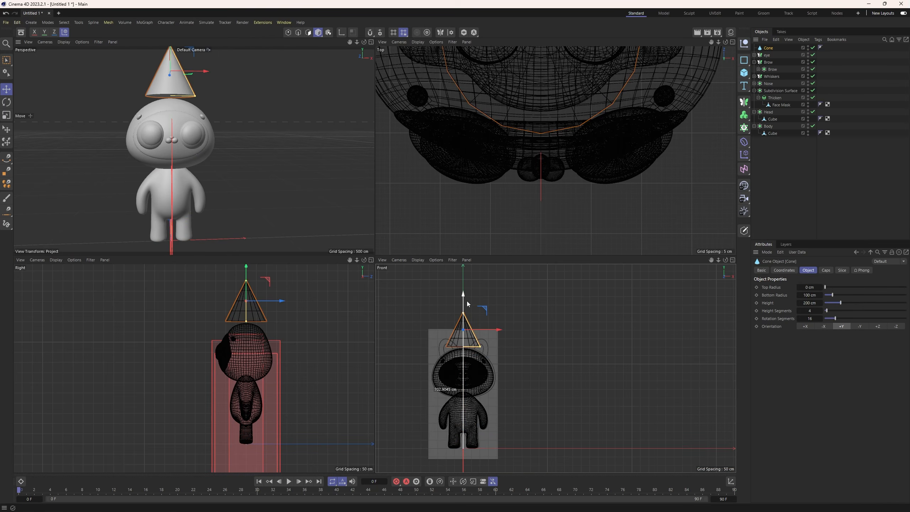
Move the cone sideways along X over the sketched ear and tilt it outward in the front view.
alt+middle_drag(218, 110, 215, 135)
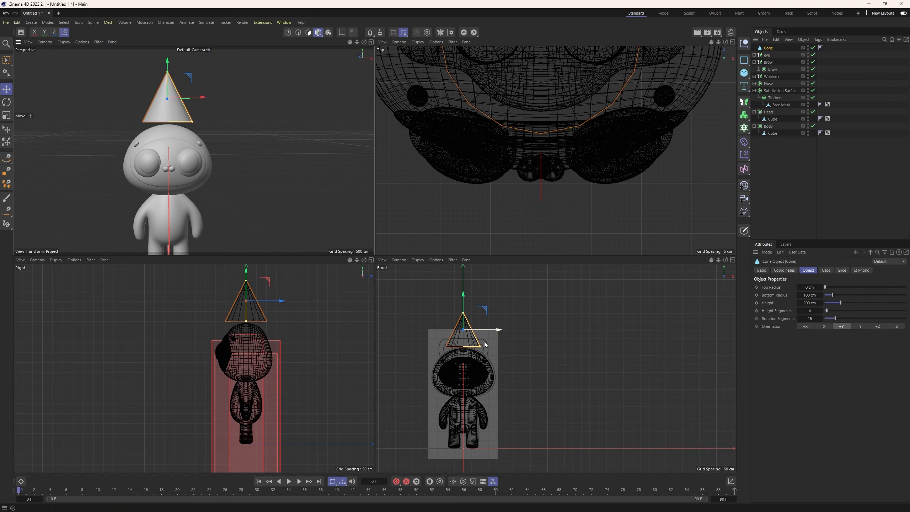
scroll(484, 341, up, 3)
drag(480, 332, 505, 323)
key(r)
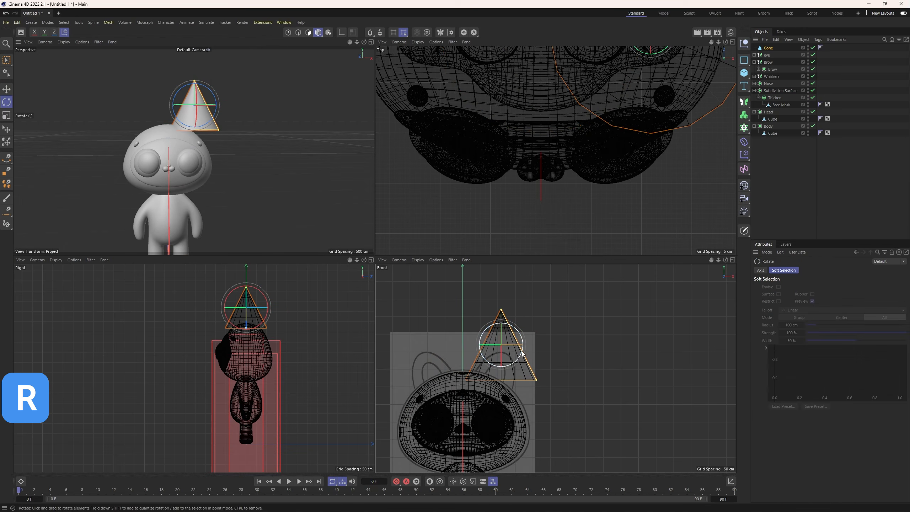
mouse_move(519, 360)
mouse_down()
mouse_move(530, 345)
mouse_move(508, 330)
mouse_move(530, 358)
mouse_up()
Lower the cone onto the head at the sketched ear, reducing its base radius and its height to about 128 cm.
key(e)
drag(522, 404, 512, 399)
drag(520, 327, 505, 341)
drag(521, 363, 518, 363)
scroll(279, 335, up, 3)
Set the cone's top radius to 37 cm and fit its base radius and height, about 119 cm, to the sketched ear.
click(769, 48)
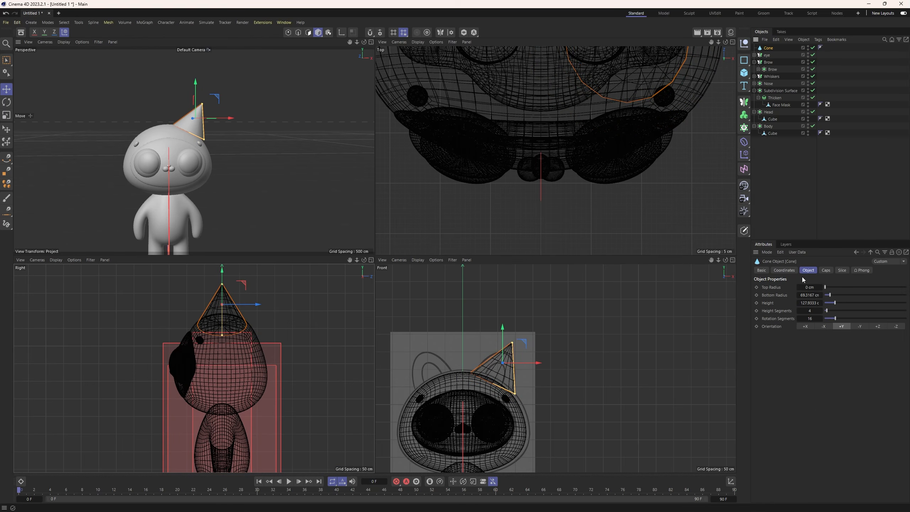
drag(825, 288, 828, 290)
scroll(510, 366, up, 4)
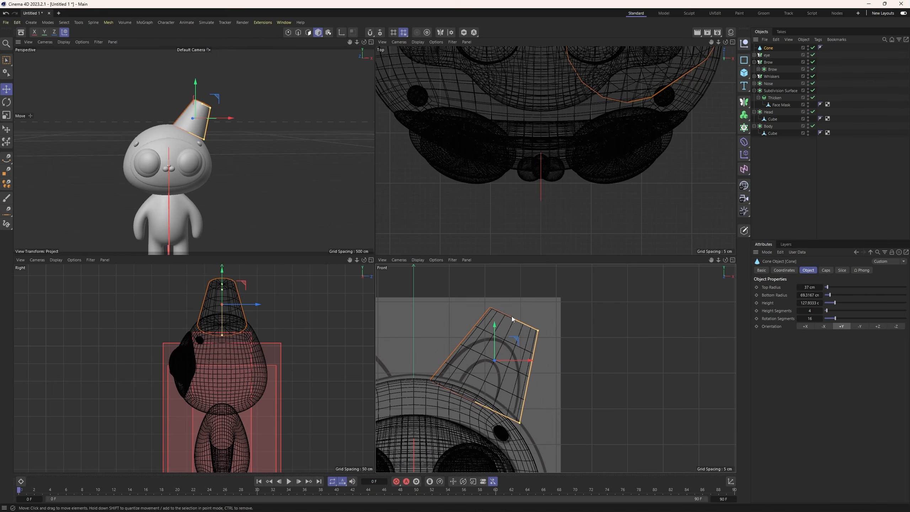
drag(511, 318, 505, 343)
key(w)
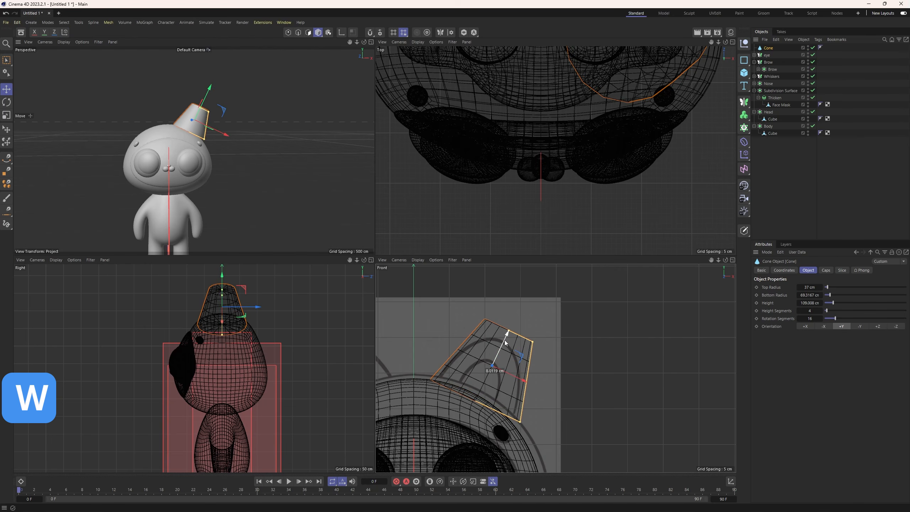
drag(521, 423, 519, 424)
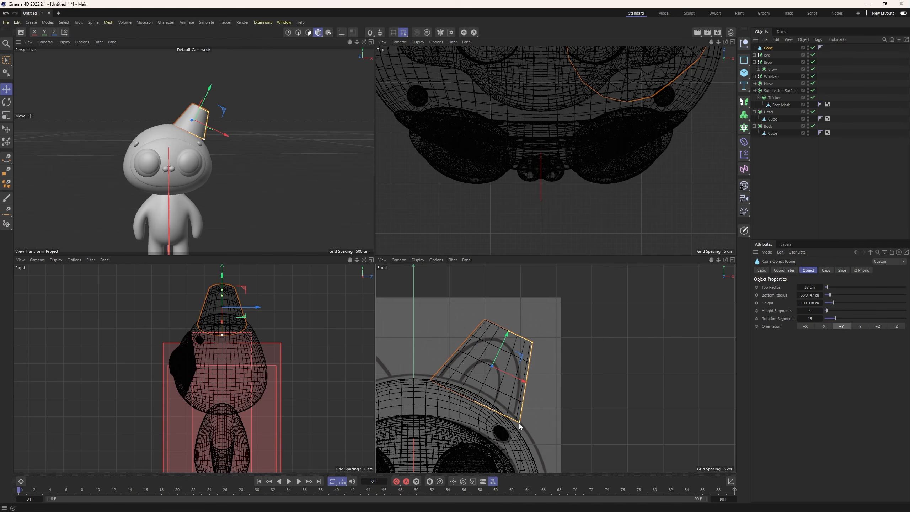
drag(507, 333, 502, 346)
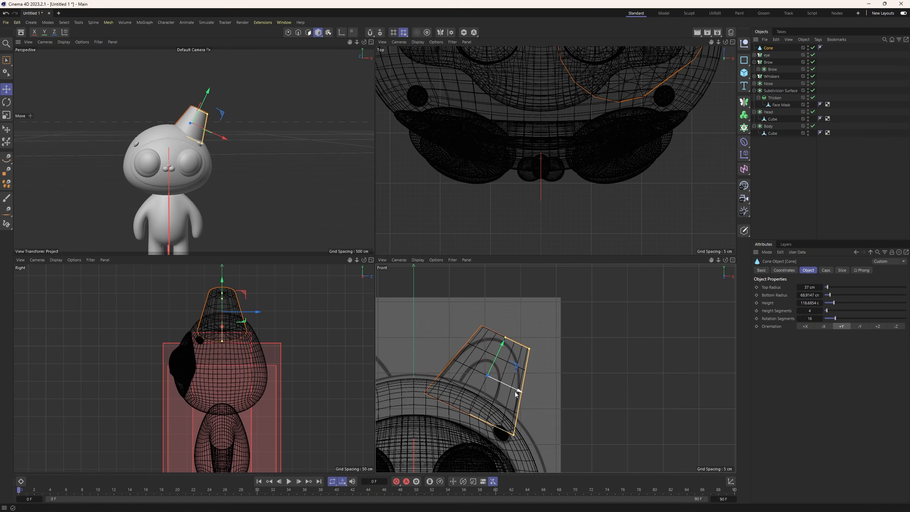
Round the cone's top with a fillet 37 cm in radius and about 43 cm high, and its bottom about 29 by 19 cm.
click(825, 270)
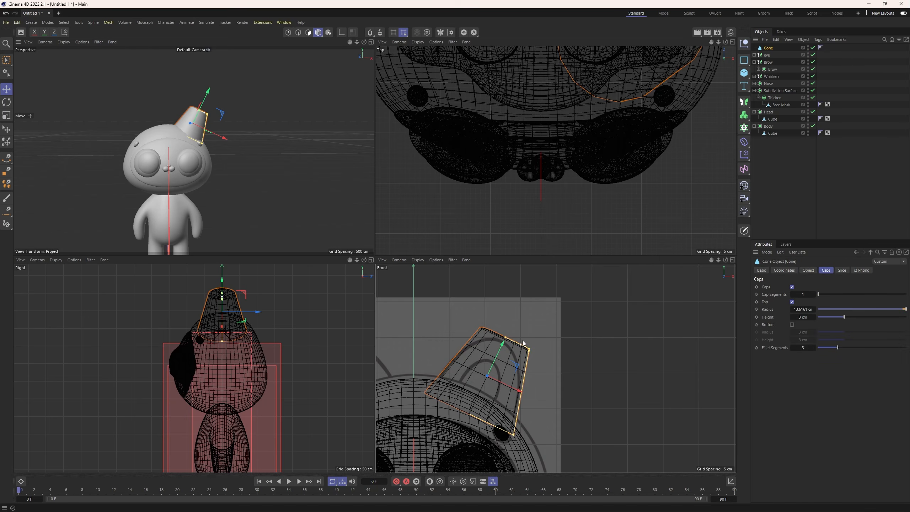
drag(531, 351, 506, 337)
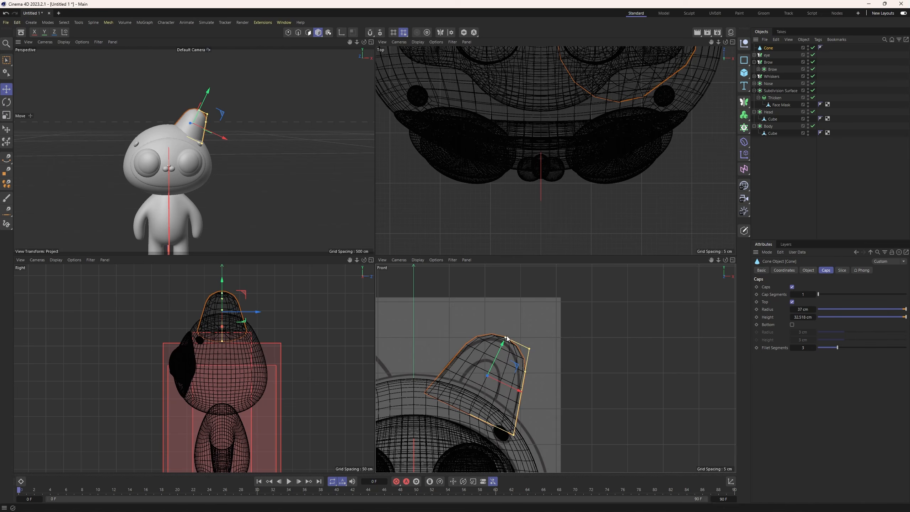
mouse_move(525, 372)
mouse_down()
mouse_move(521, 389)
mouse_move(524, 376)
mouse_move(497, 357)
mouse_move(523, 382)
mouse_up()
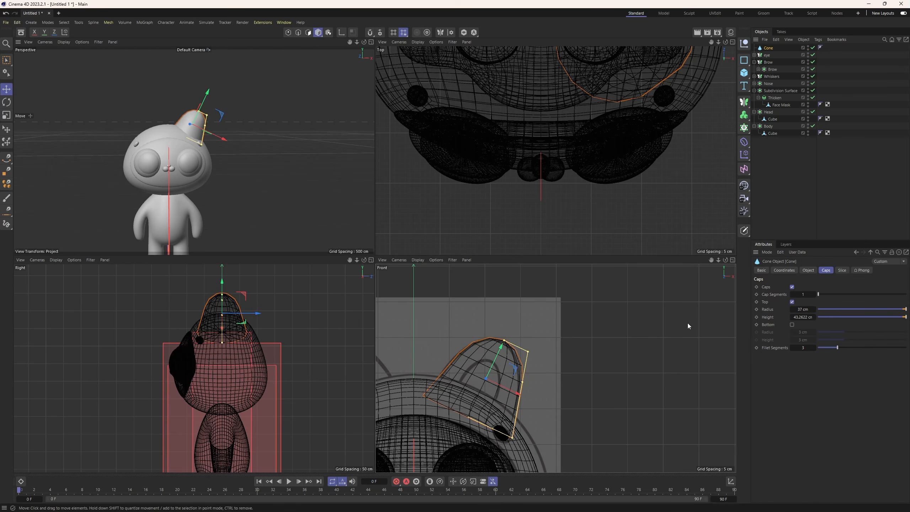
click(791, 324)
drag(512, 435, 493, 429)
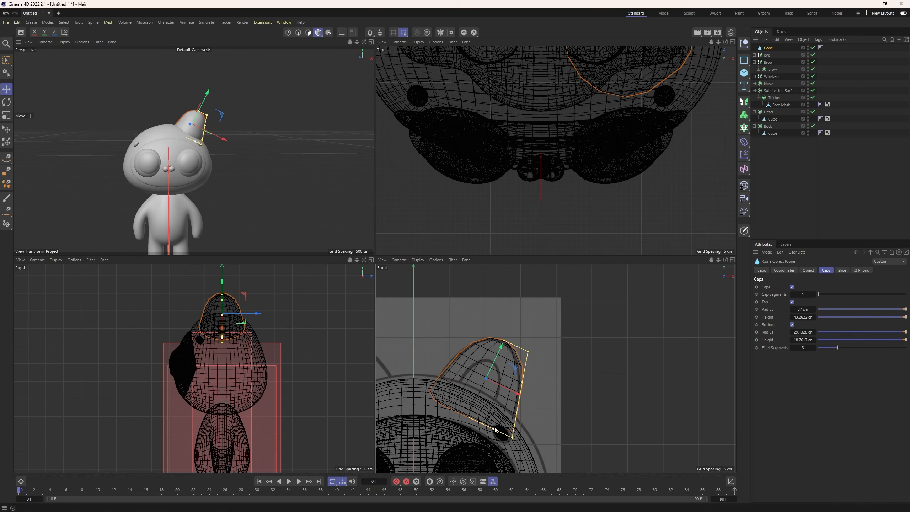
Convert the ear cone to an editable mesh, flatten it along its depth axis and nudge it into place over the sketched ear.
scroll(253, 157, up, 2)
mouse_move(253, 157)
alt+mouse_down()
mouse_move(98, 150)
mouse_move(195, 169)
mouse_move(287, 172)
mouse_move(253, 167)
alt+mouse_up()
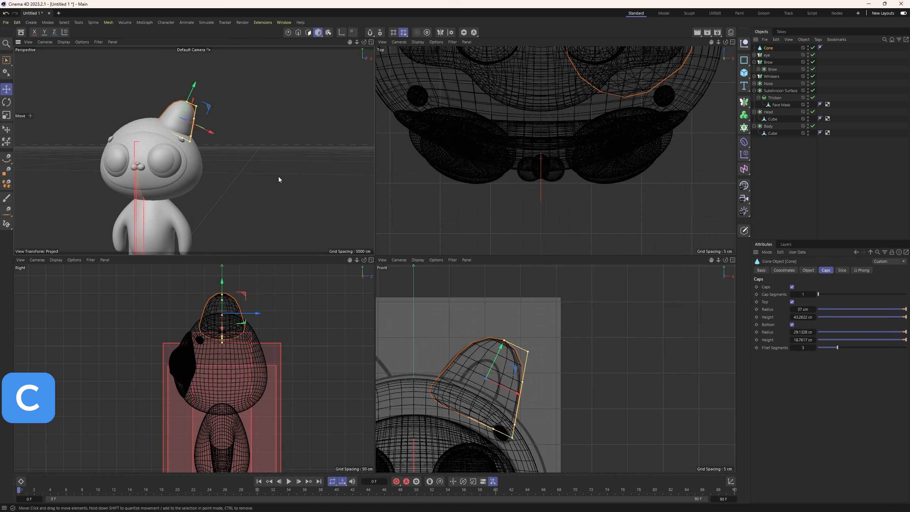
key(c)
key(t)
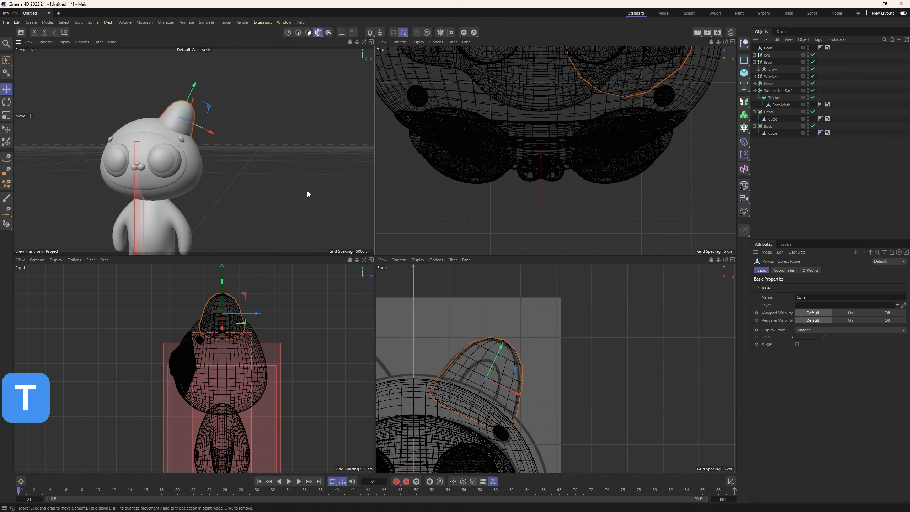
drag(258, 313, 247, 314)
alt+drag(228, 148, 118, 153)
alt+drag(251, 119, 294, 149)
key(e)
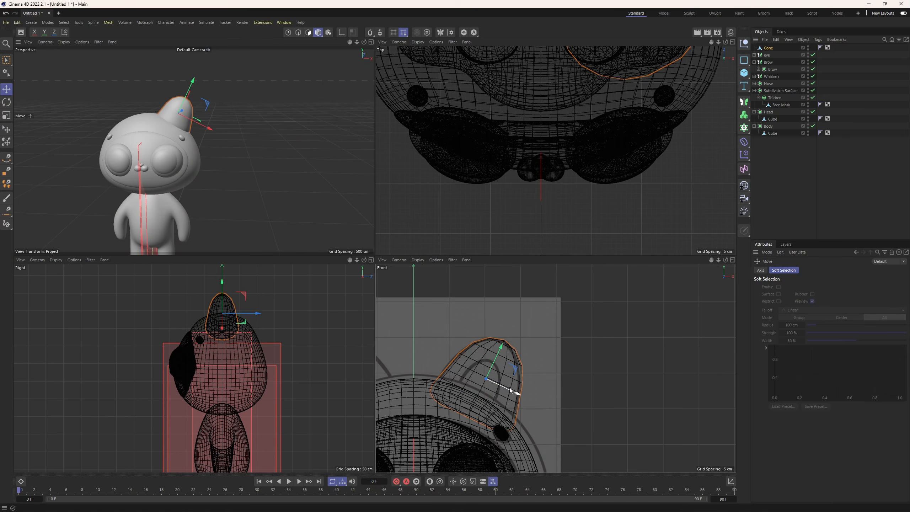
key(e)
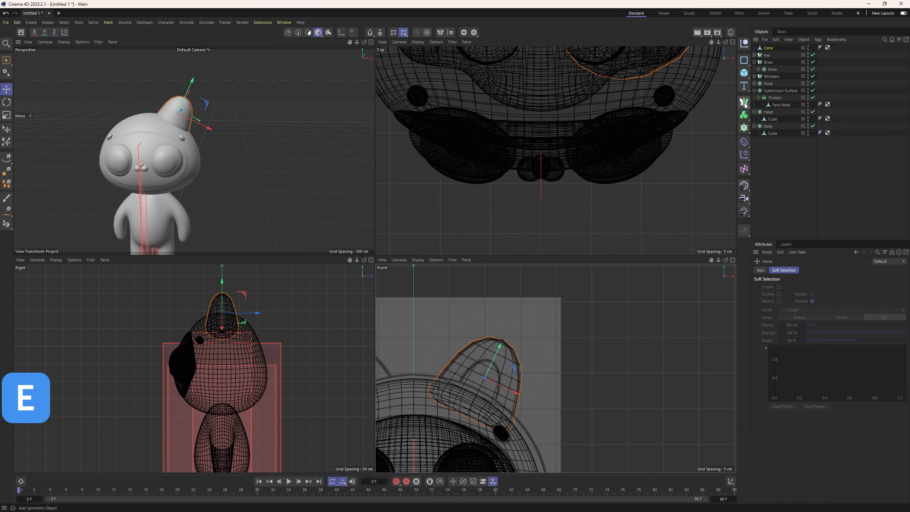
Nest the ear cone in a new Subdivision Surface and rename the generator as BigEar.
drag(744, 104, 762, 105)
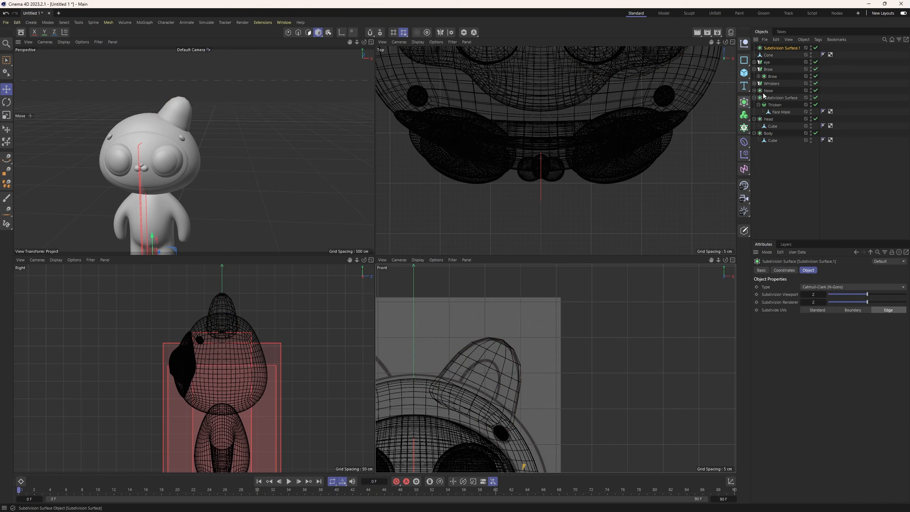
drag(770, 50, 771, 50)
double_click(771, 48)
key(Caps_Lock)
text(Ear)
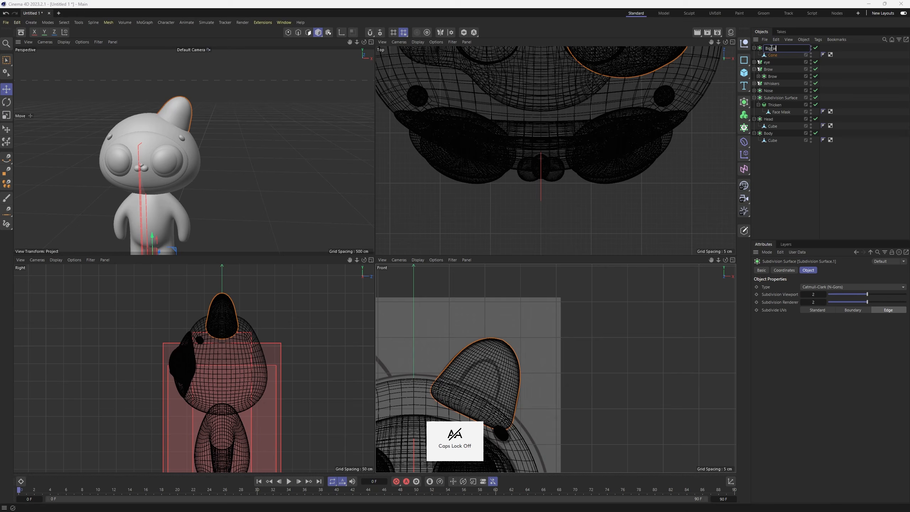
key(Return)
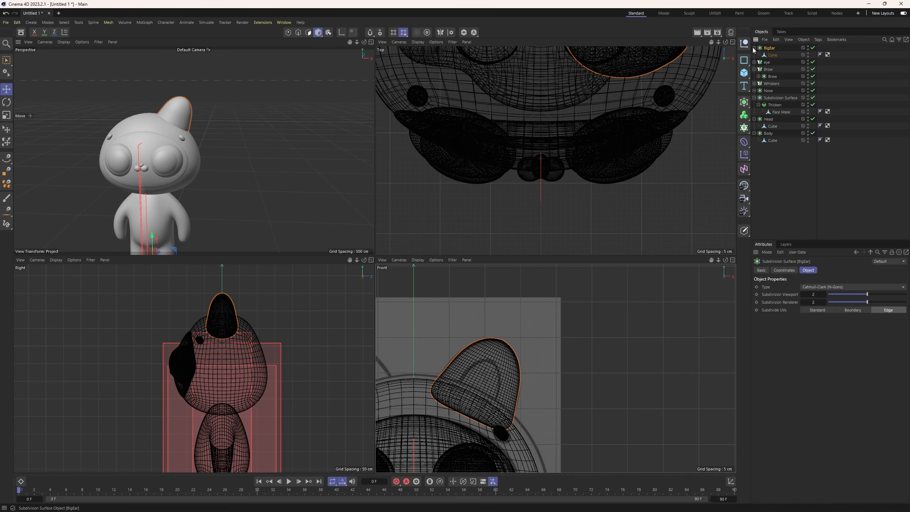
click(754, 48)
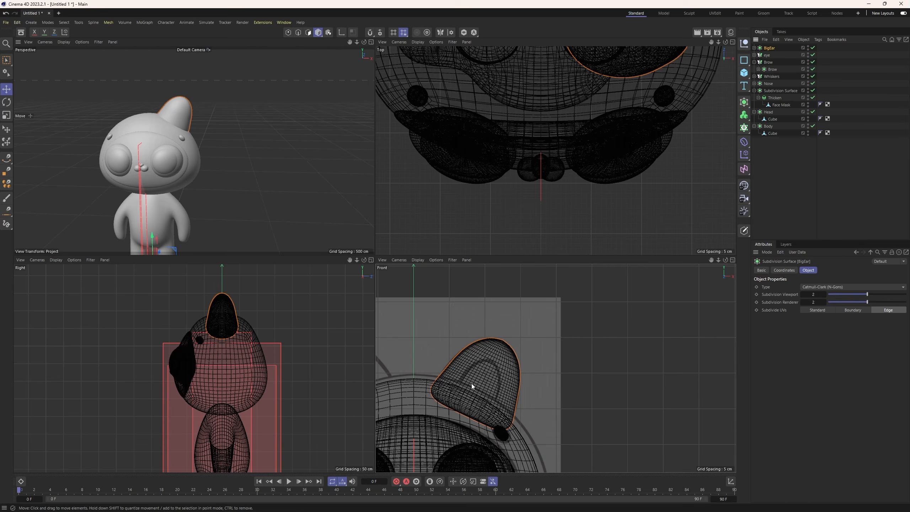
Duplicate the BigEar subdivision surface together with its cone.
key(e)
scroll(495, 304, down, 5)
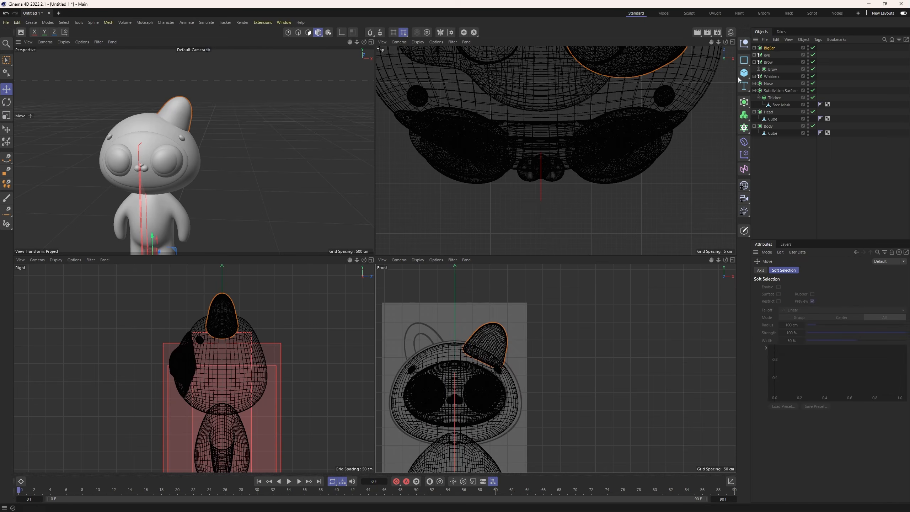
click(754, 48)
click(768, 49)
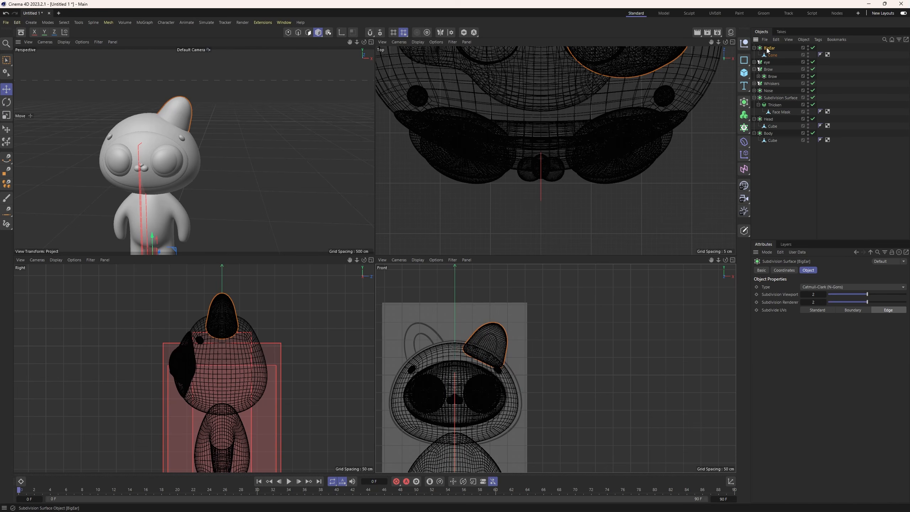
key(ctrl+c)
key(ctrl+v)
click(754, 62)
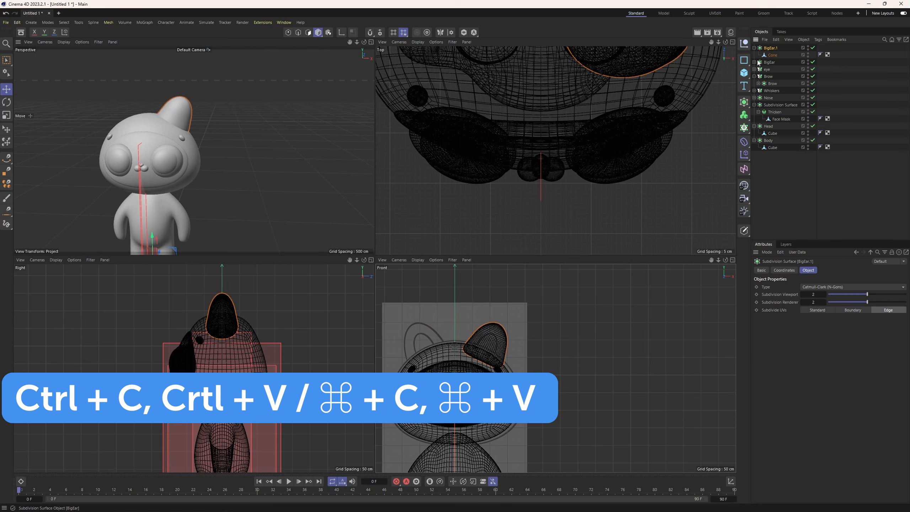
Rename the duplicated ear generator as SmallEar and collapse its hierarchy.
double_click(768, 48)
key(Caps_Lock)
text(S)
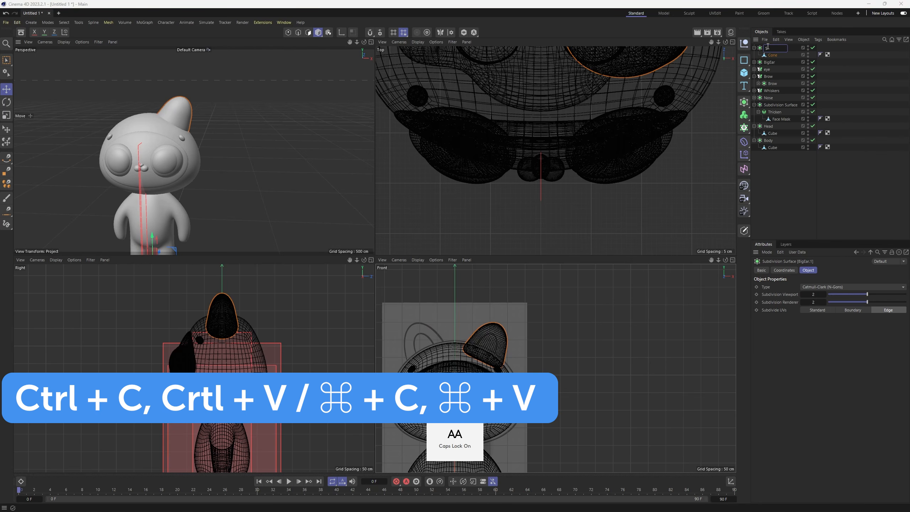
key(Caps_Lock)
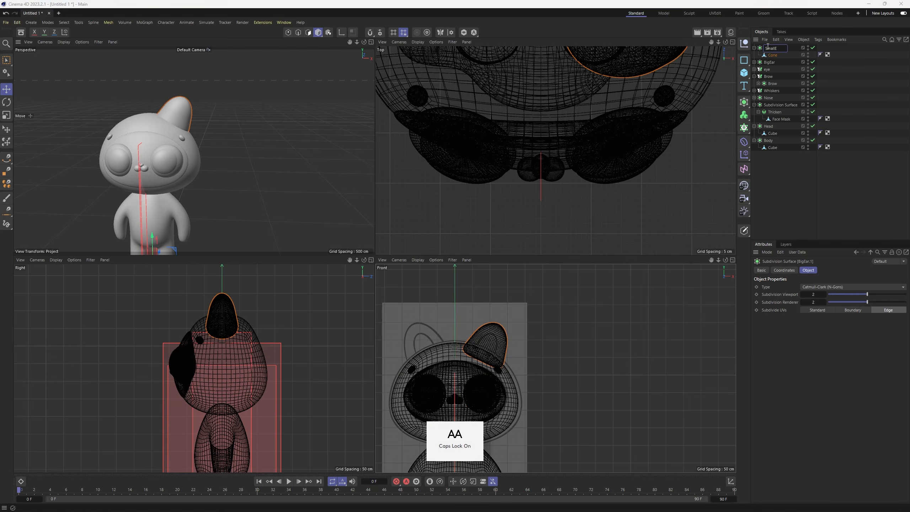
text(mallEar)
key(Return)
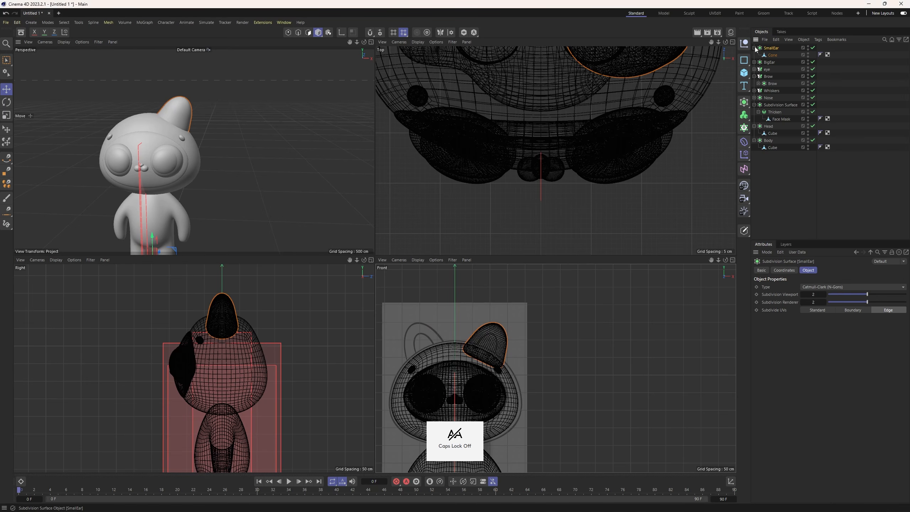
click(754, 47)
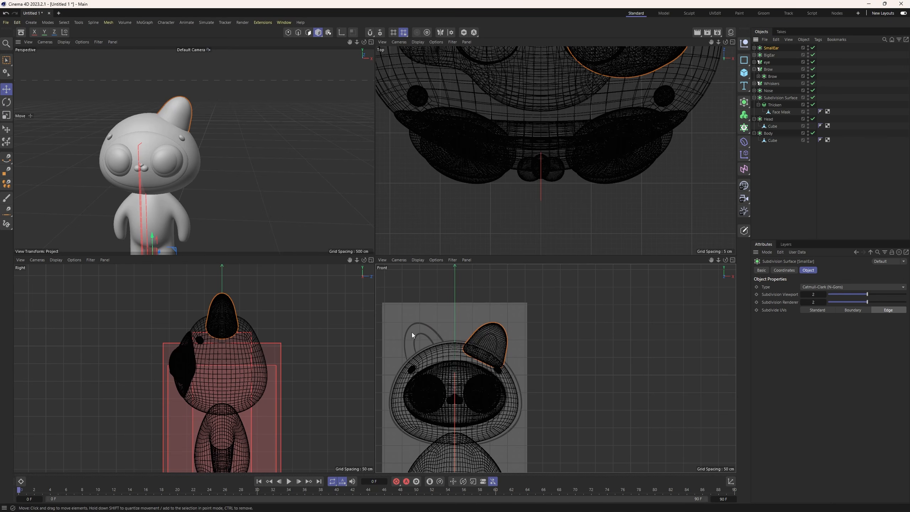
Move SmallEar's axis to the middle of the ear and rotate the axis to match the ear's tilt.
scroll(444, 350, down, 4)
key(l)
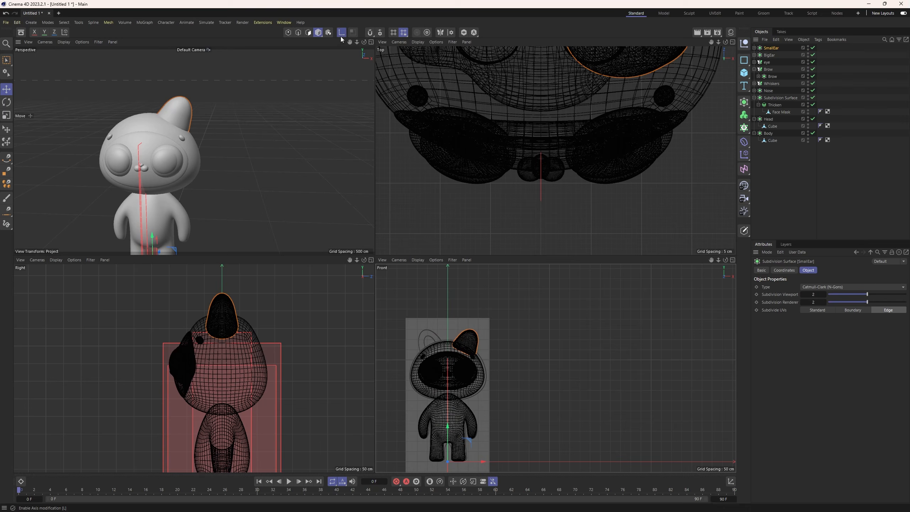
drag(448, 436, 501, 346)
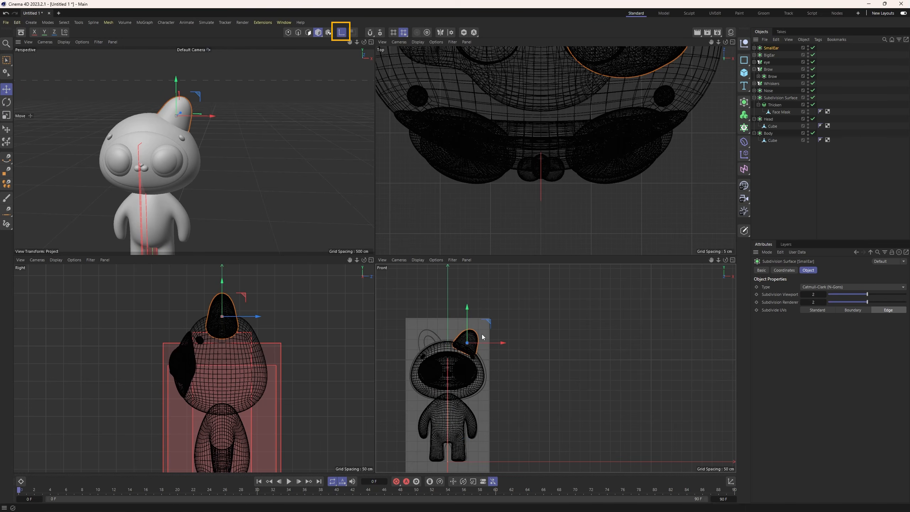
scroll(482, 337, up, 4)
key(r)
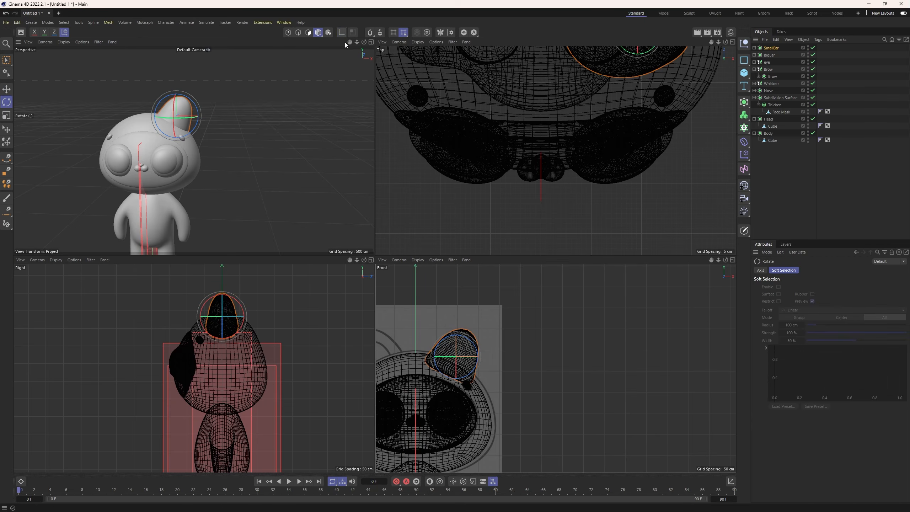
Shift SmallEar slightly down along its length and scale its width and height down to the sketched inner ear.
key(e)
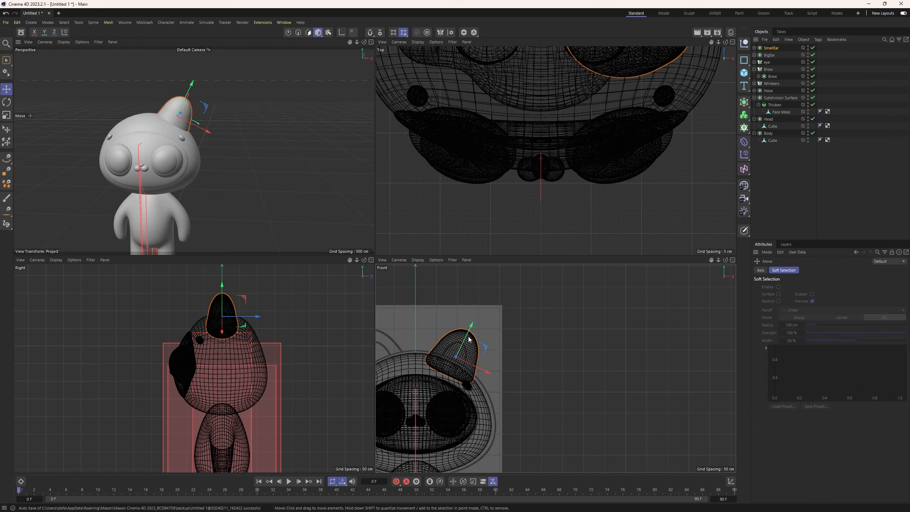
drag(471, 330, 469, 343)
key(r)
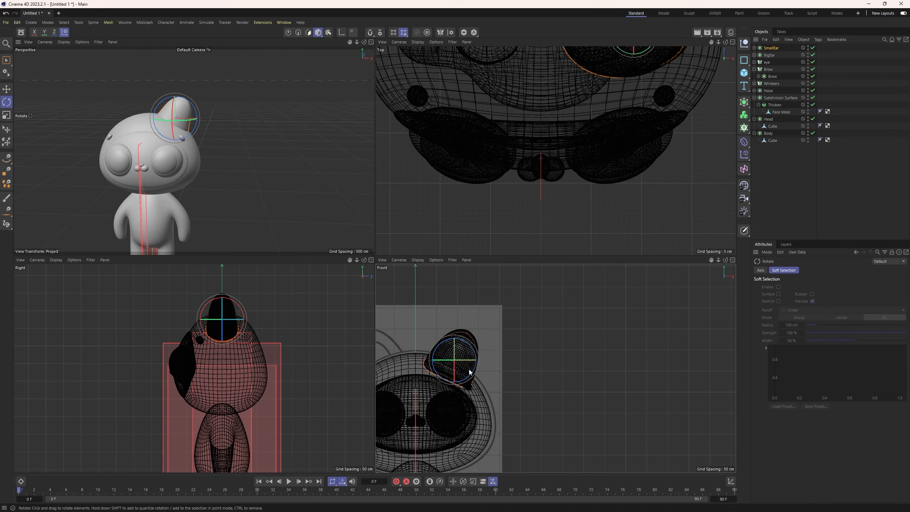
key(t)
scroll(471, 370, up, 4)
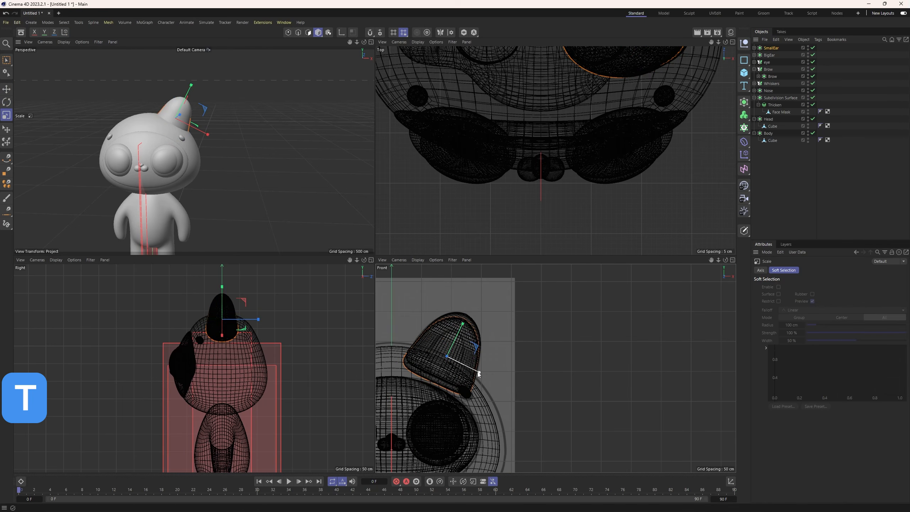
drag(478, 371, 469, 367)
drag(462, 324, 458, 332)
drag(479, 372, 474, 371)
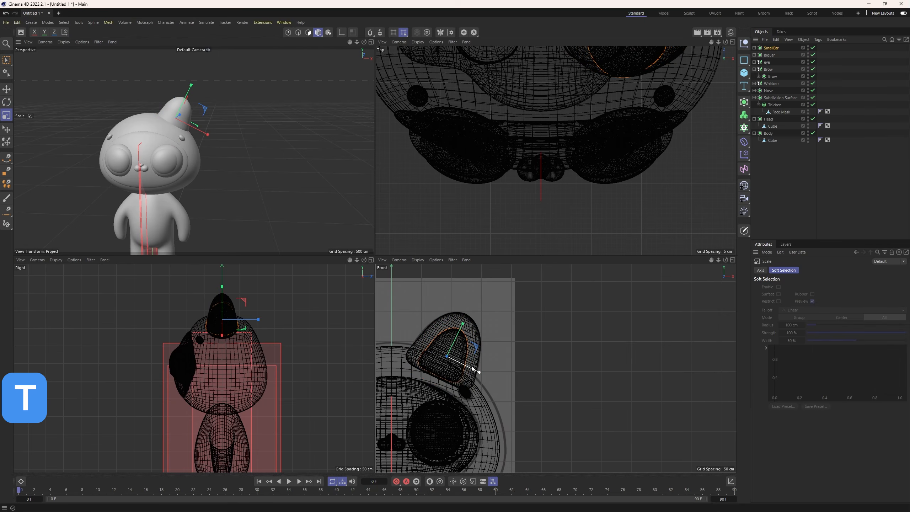
drag(462, 324, 461, 326)
Move SmallEar forward so it partly protrudes from BigEar's front and tilt it slightly in the side view.
scroll(560, 121, down, 6)
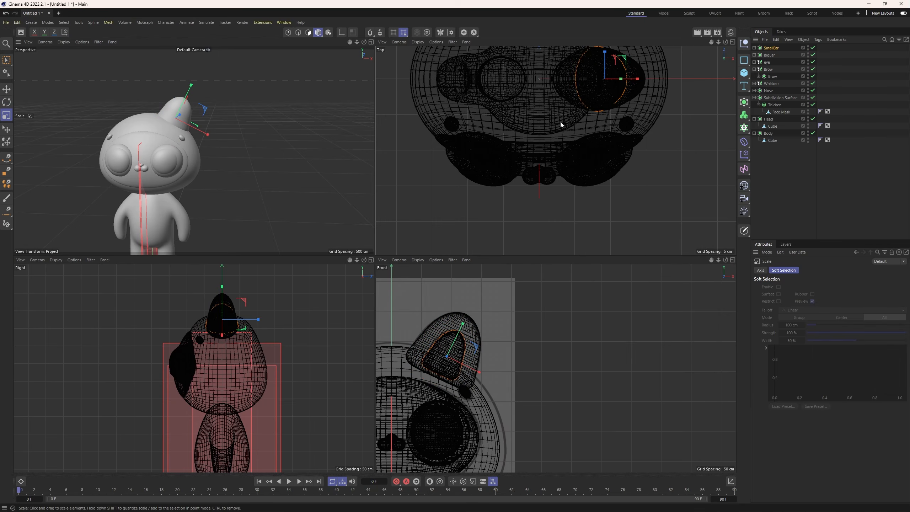
key(e)
mouse_move(580, 129)
mouse_down()
mouse_move(578, 119)
mouse_move(578, 141)
mouse_up()
scroll(224, 335, up, 6)
alt+middle_drag(227, 313, 232, 342)
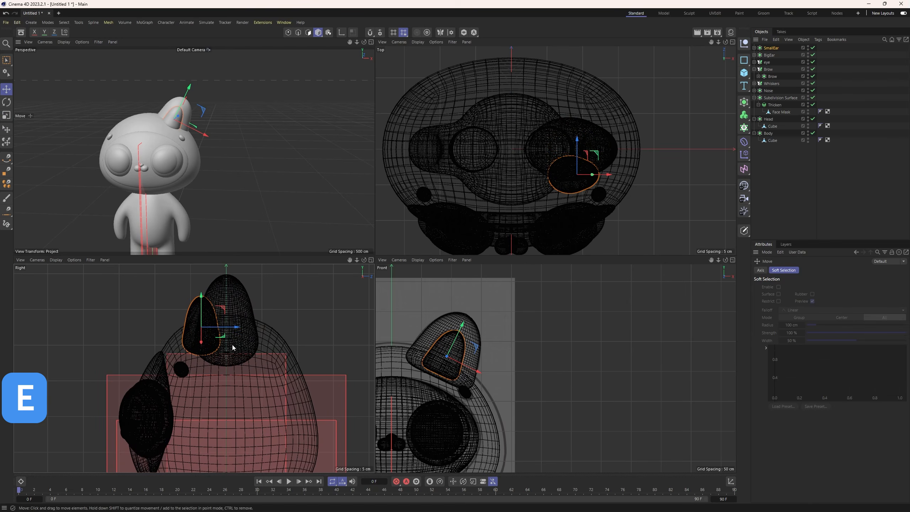
key(r)
drag(215, 310, 227, 320)
key(e)
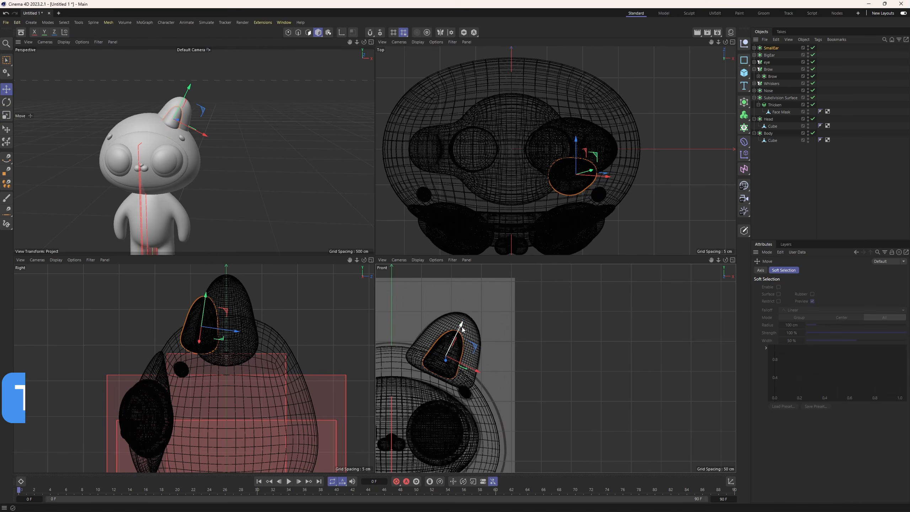
key(t)
Nest BigEar and SmallEar in a new Volume Builder and set SmallEar's mode to Subtract.
click(217, 169)
alt+middle_drag(217, 169, 248, 201)
mouse_move(248, 201)
alt+mouse_down()
mouse_move(238, 207)
mouse_move(261, 201)
alt+mouse_up()
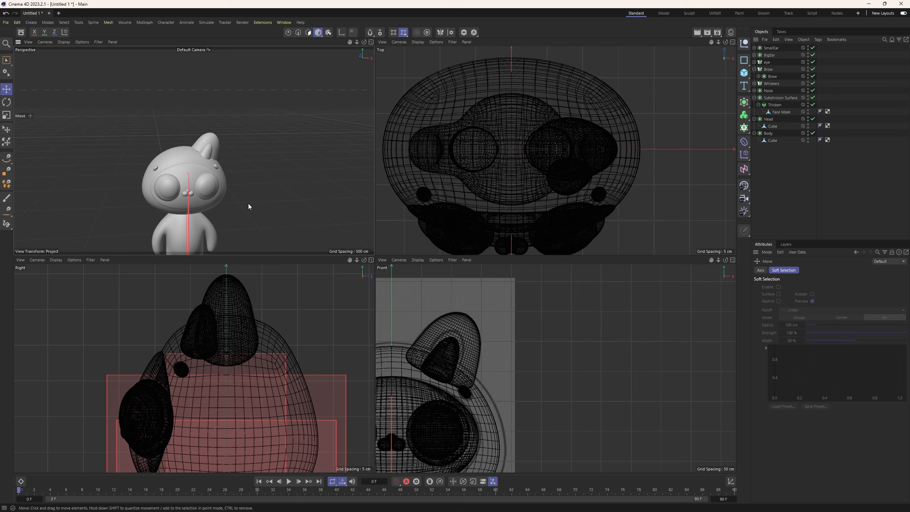
middle_click(239, 192)
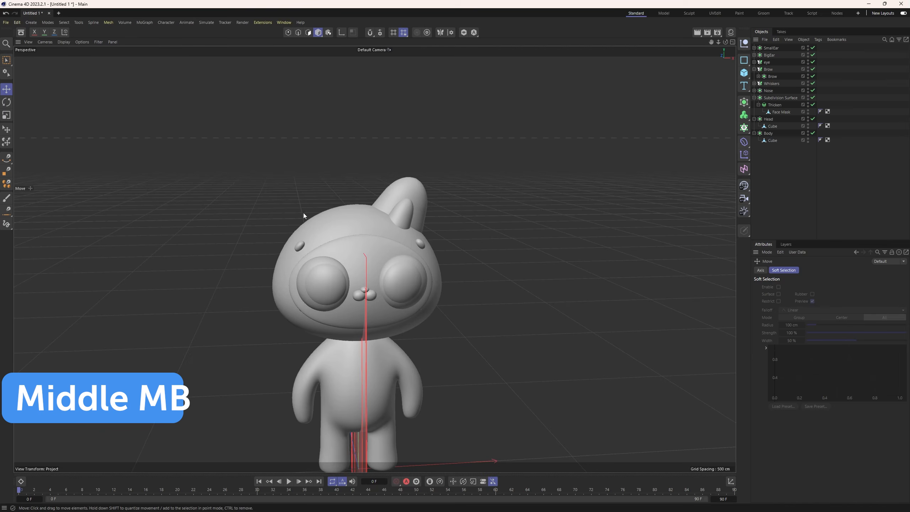
middle_drag(302, 213, 372, 237)
alt+drag(373, 237, 340, 248)
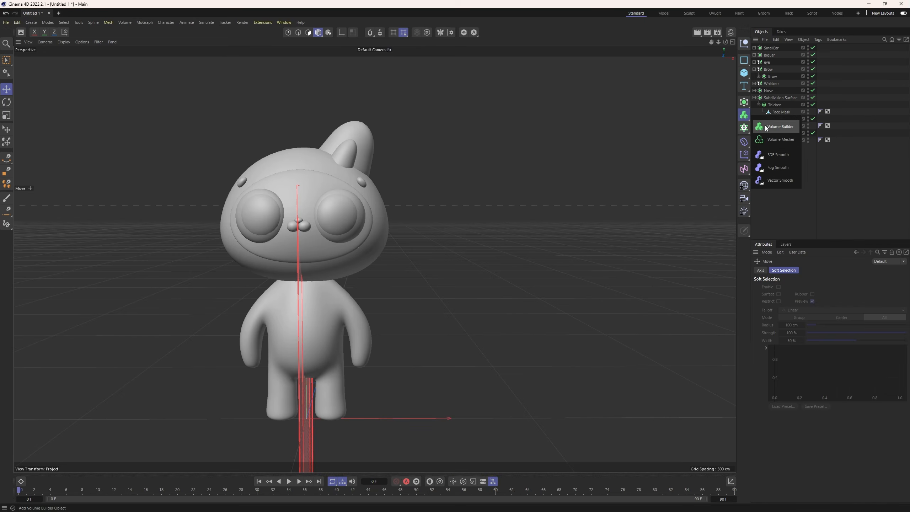
click(766, 126)
mouse_move(770, 62)
mouse_down()
mouse_move(775, 48)
mouse_move(775, 57)
mouse_up()
click(776, 49)
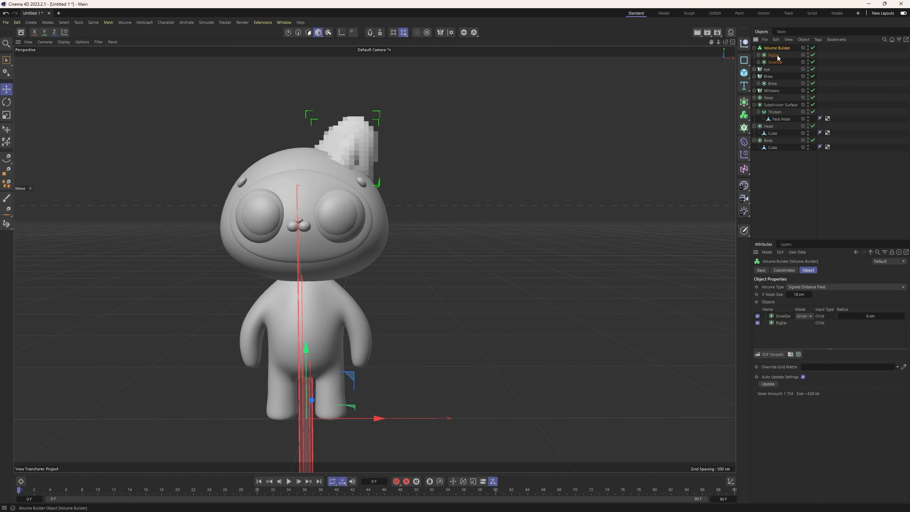
click(810, 317)
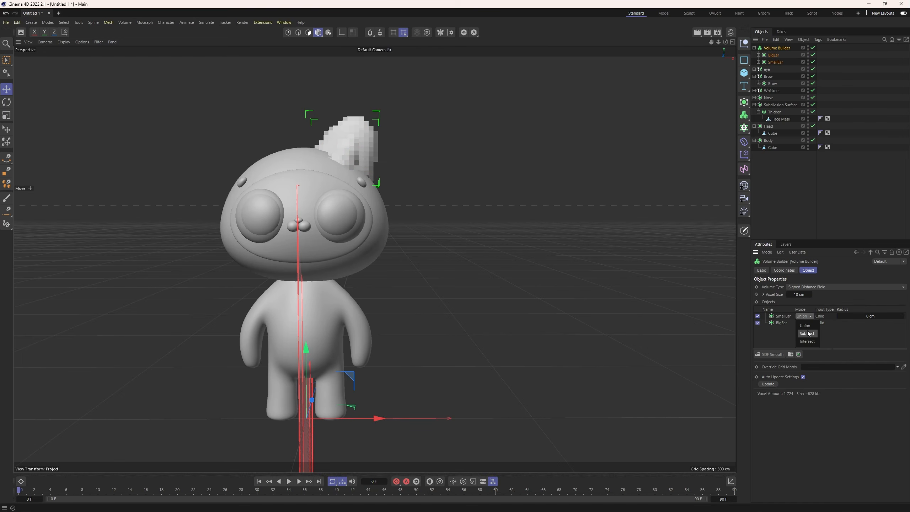
click(807, 333)
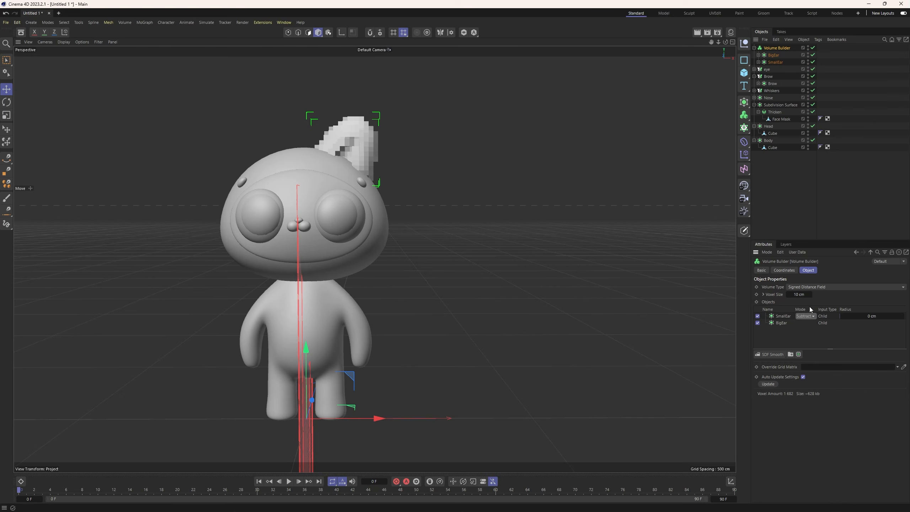
Set the Volume Builder's voxel size to 1 cm and add an SDF Smooth filter to the ear.
drag(799, 294, 797, 294)
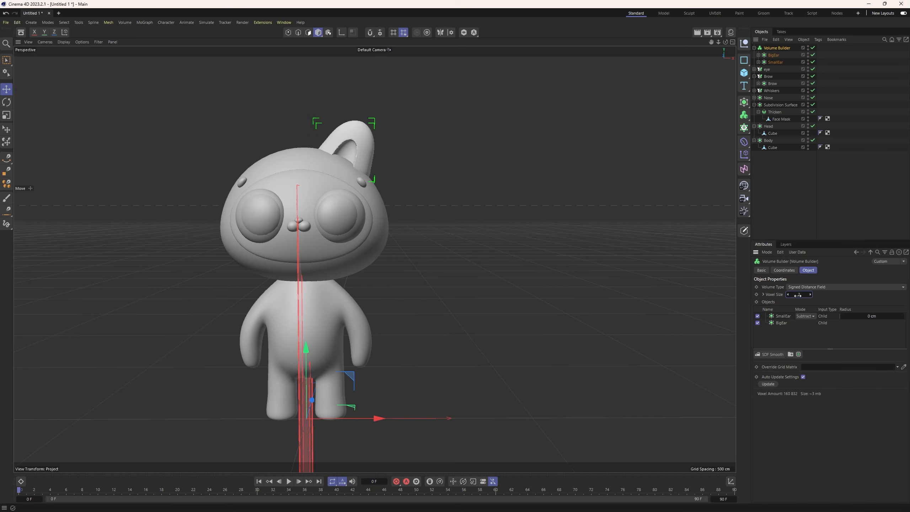
drag(797, 294, 799, 294)
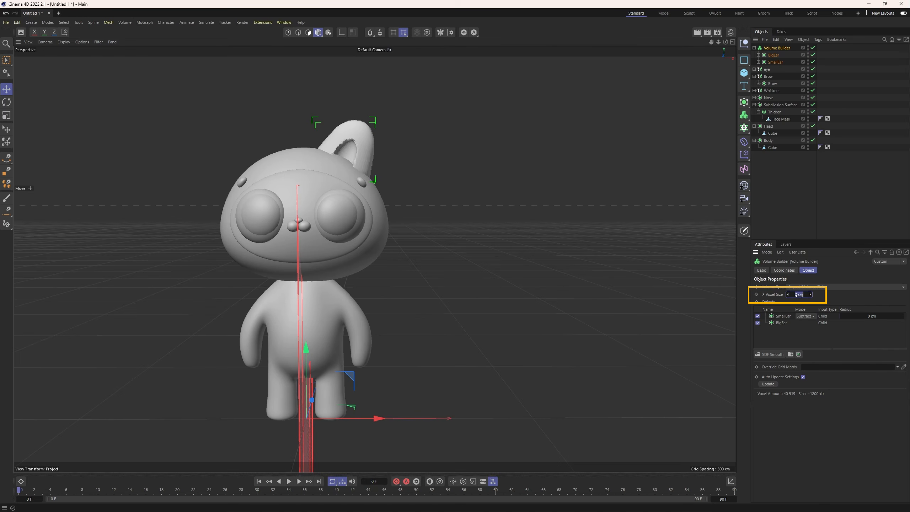
drag(799, 295, 797, 295)
click(772, 354)
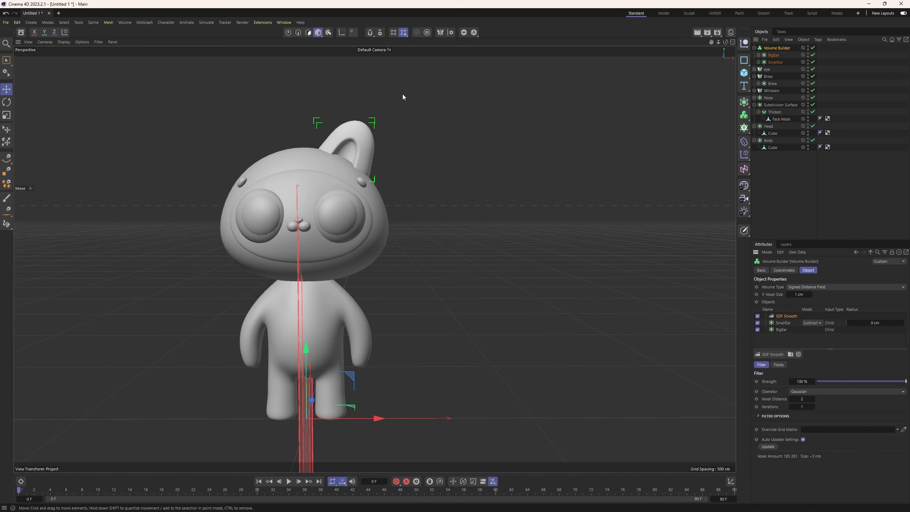
mouse_move(385, 105)
alt+mouse_down()
mouse_move(288, 217)
mouse_move(352, 203)
mouse_move(372, 216)
mouse_move(322, 197)
alt+mouse_up()
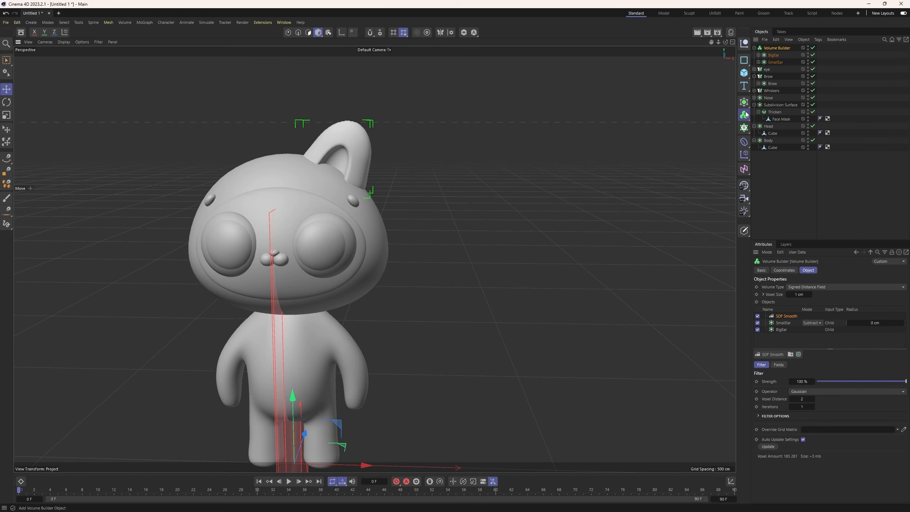
Nest the Volume Builder in a new Volume Mesher and create a polygon copy with Current State to Object.
drag(746, 113, 769, 139)
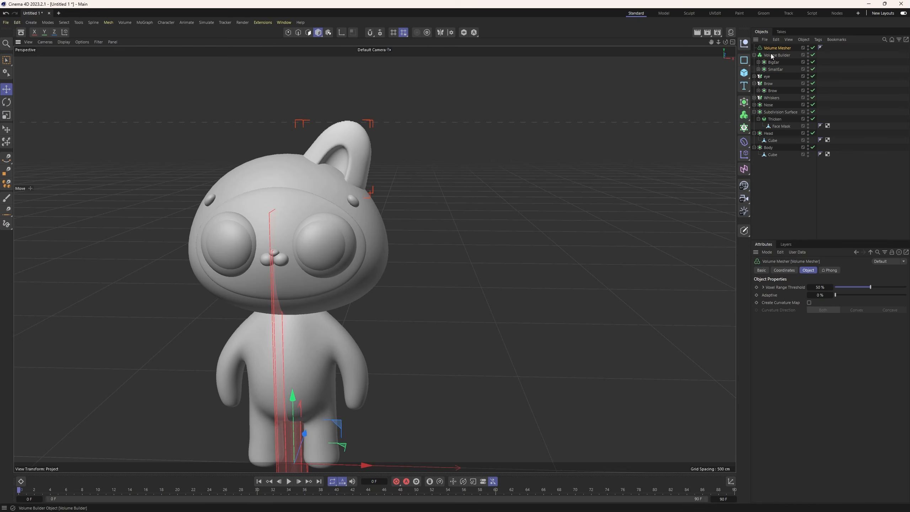
drag(775, 48, 774, 48)
click(754, 48)
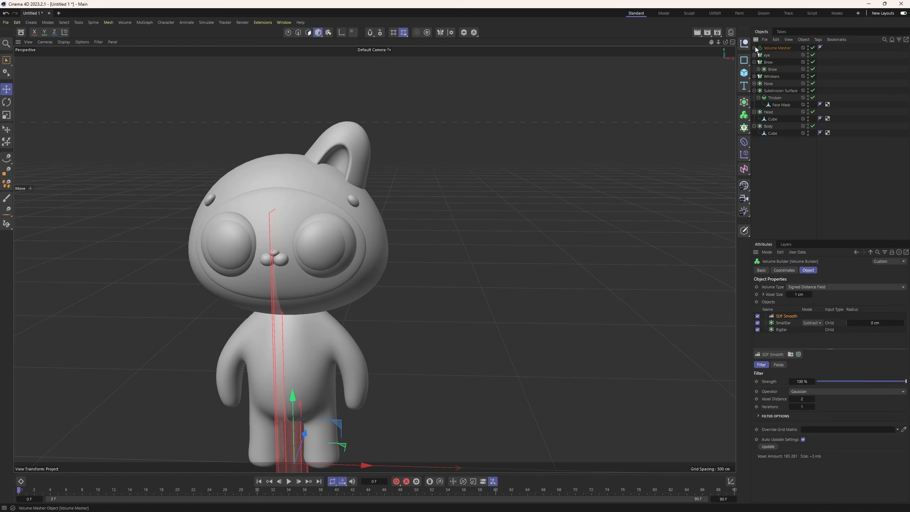
click(771, 48)
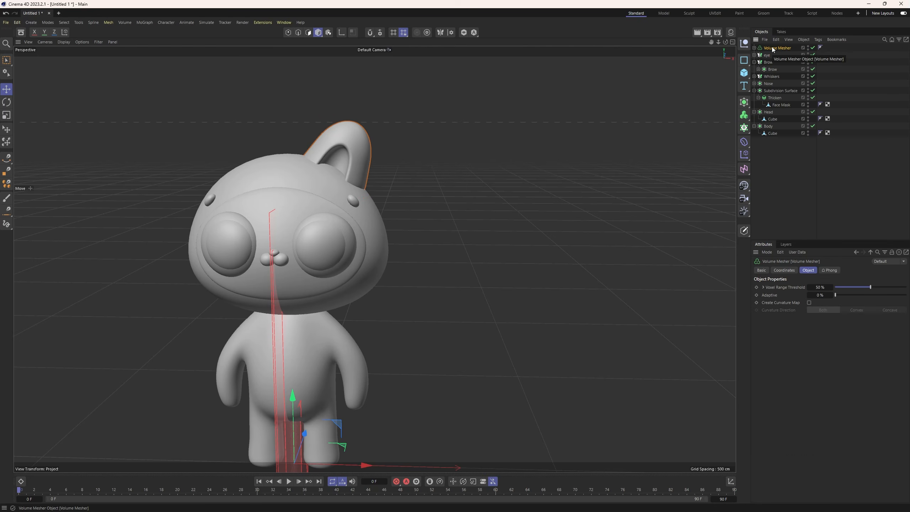
right_click(772, 50)
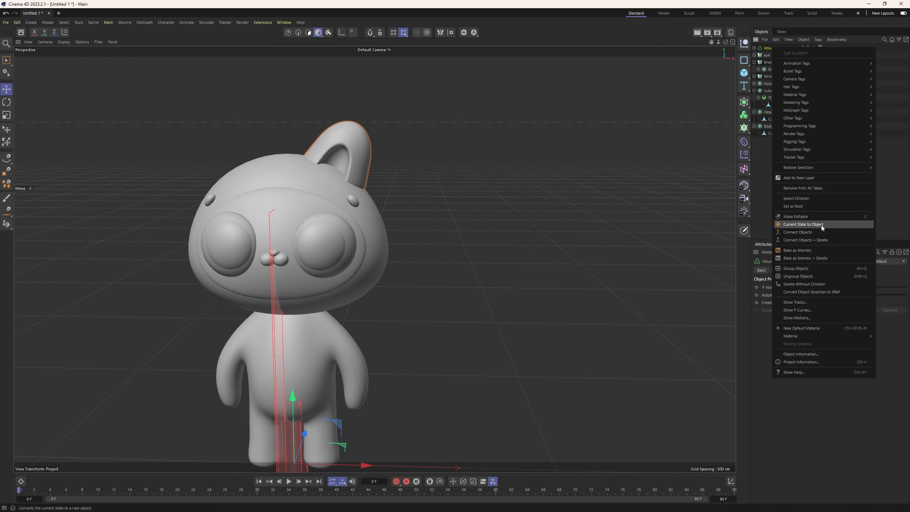
click(803, 224)
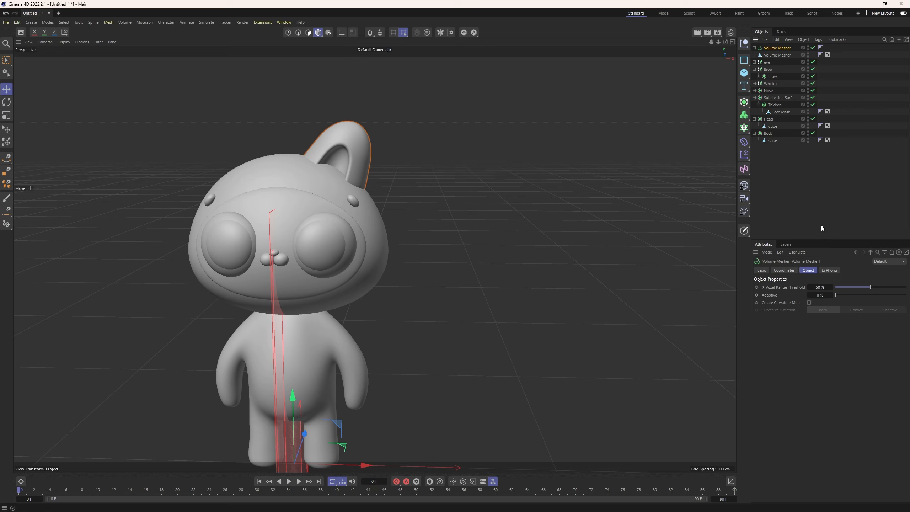
Rename the polygon copy as Ear and disable the original Volume Mesher.
double_click(778, 55)
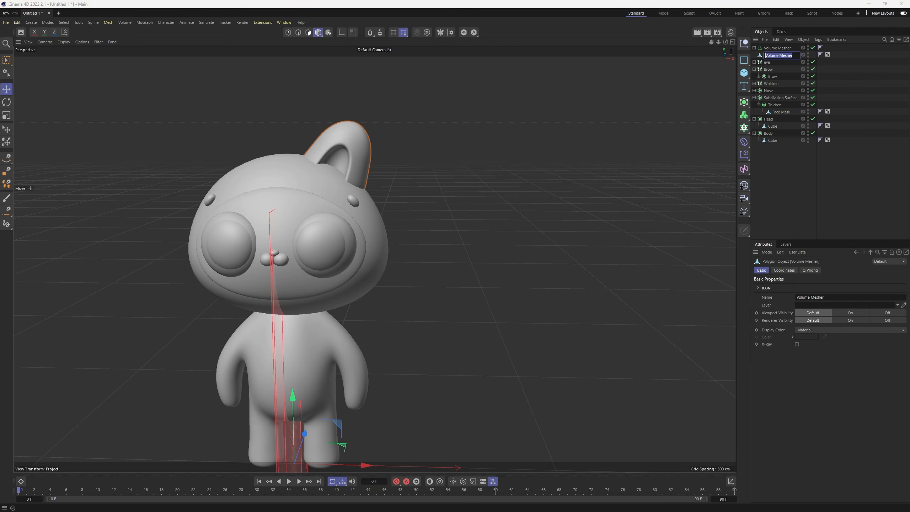
key(Caps_Lock)
text(Ea)
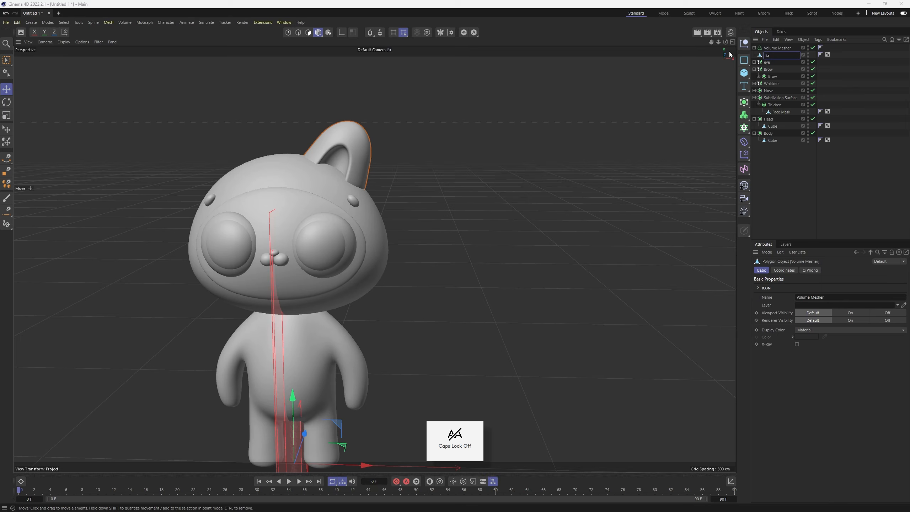
text(r)
key(Return)
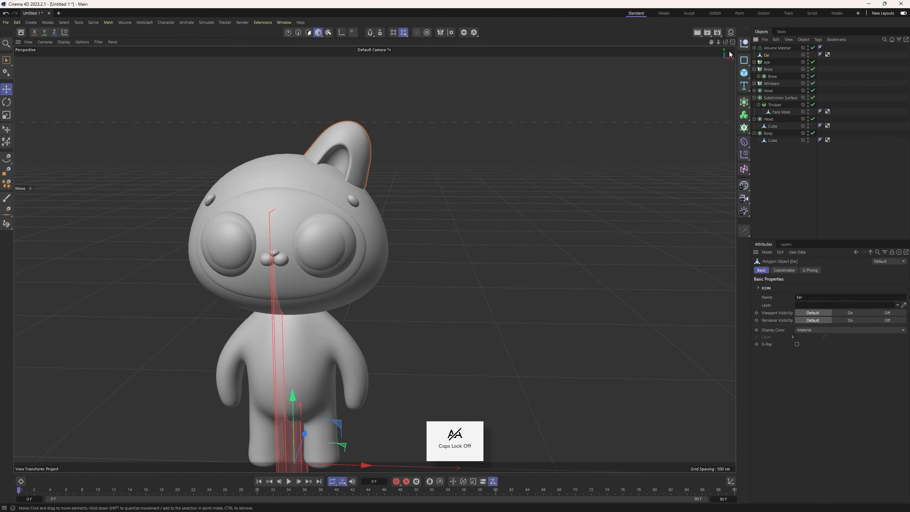
click(812, 48)
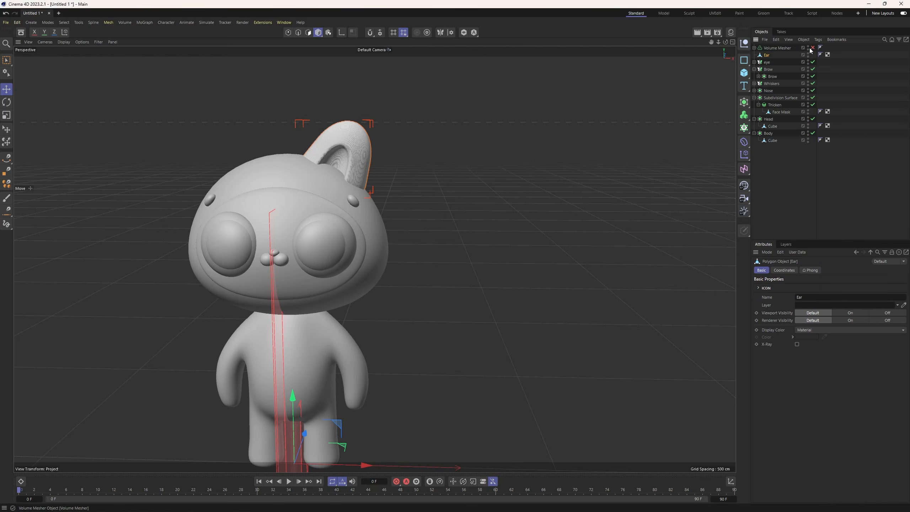
Disable the Volume Builder, BigEar and SmallEar inside the Volume Mesher and hide both ear shapes.
click(755, 49)
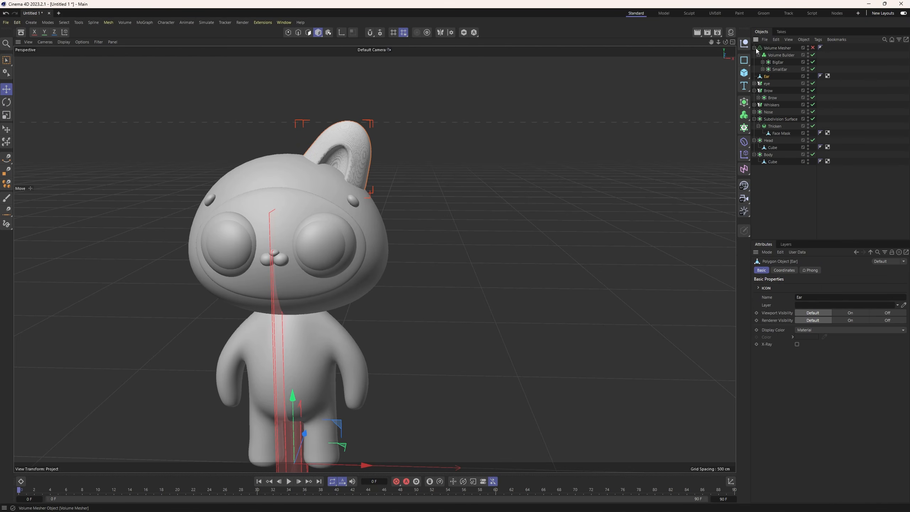
click(812, 55)
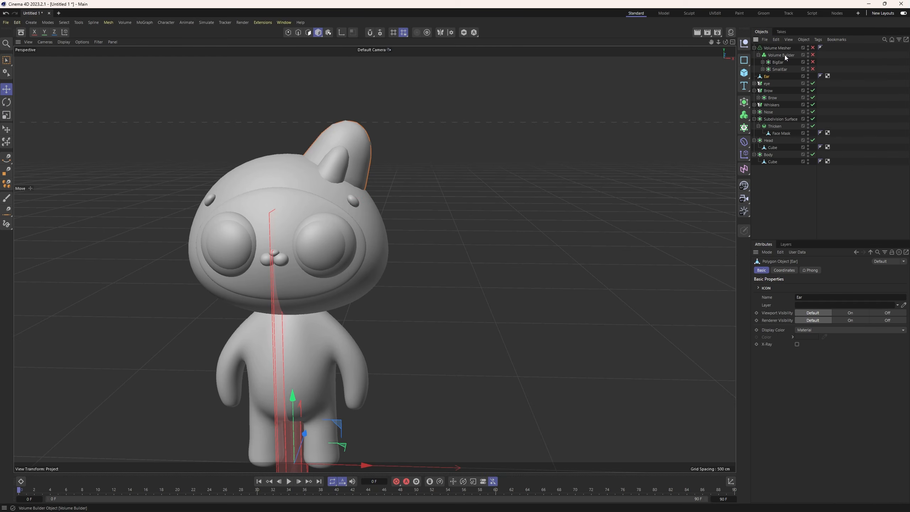
click(808, 61)
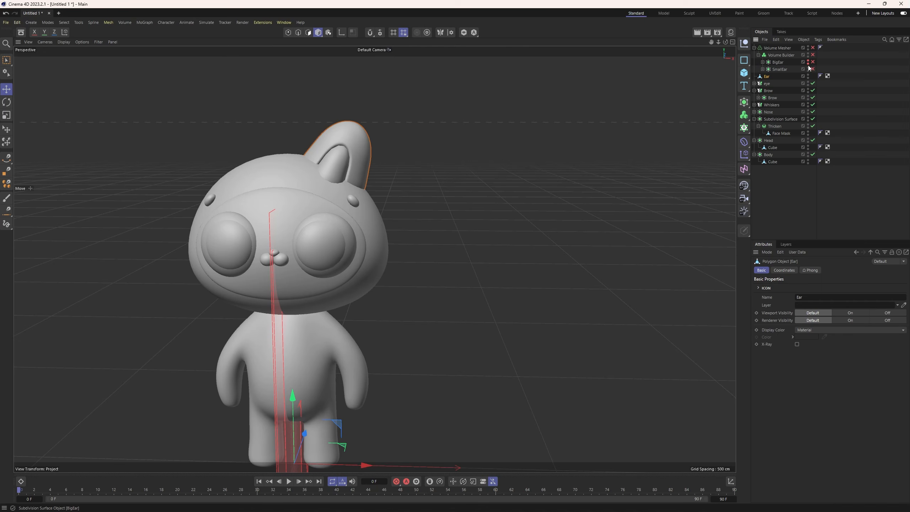
click(808, 68)
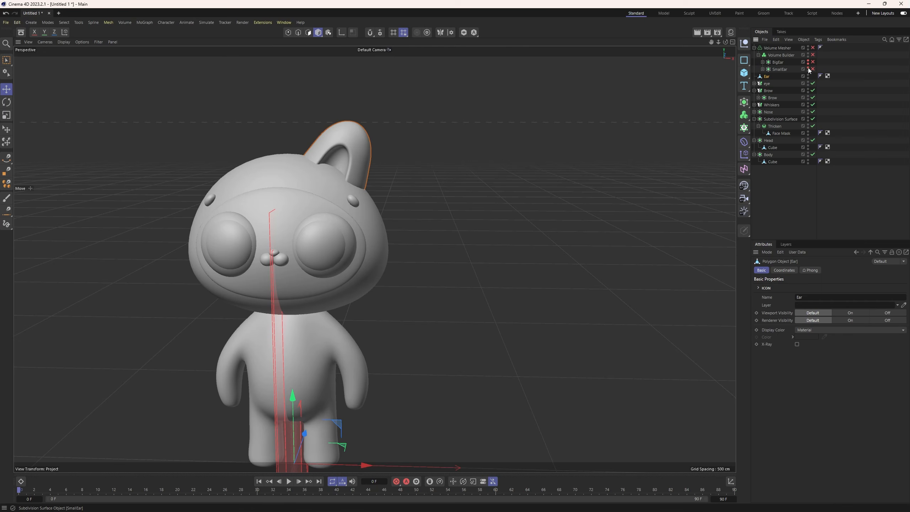
Rename the disabled Volume Mesher as "Dont need".
click(753, 47)
double_click(775, 48)
key(Caps_Lock)
text(Dont need)
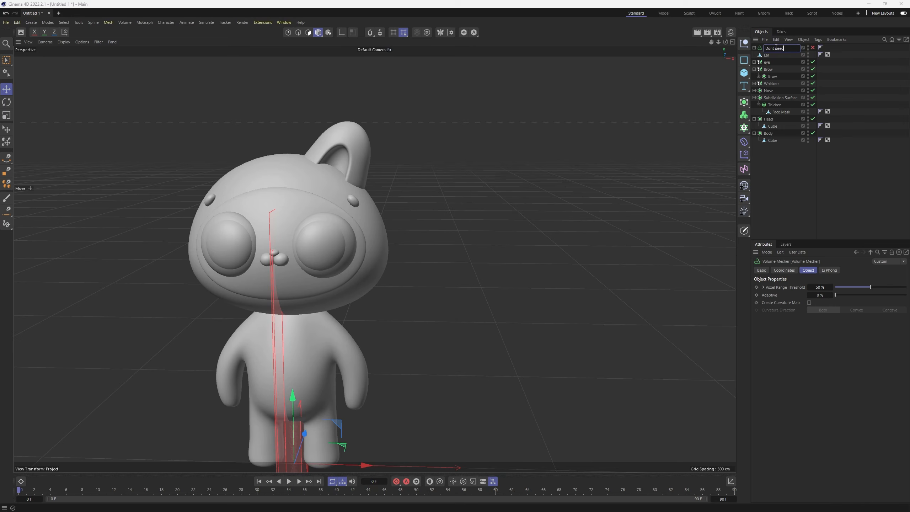
key(Return)
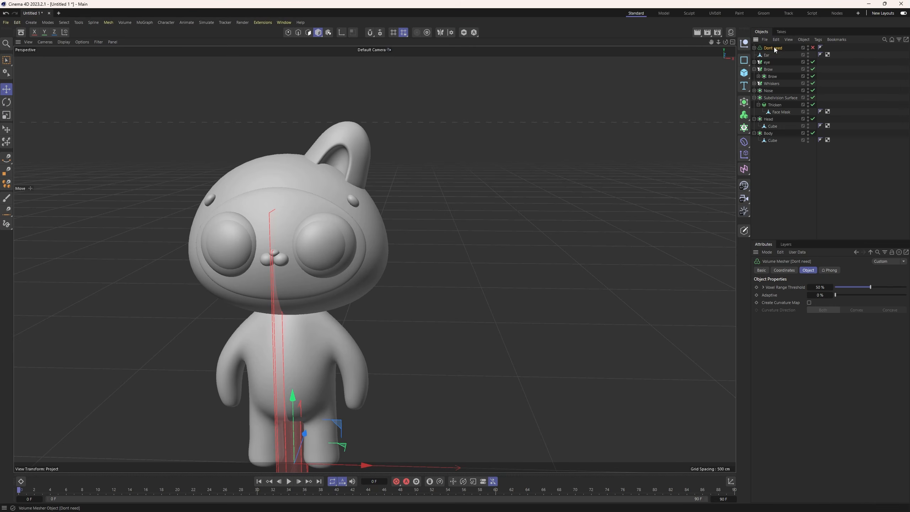
Move "Dont need" below Body at the end of the object hierarchy and collapse the expanded groups.
drag(773, 48, 754, 137)
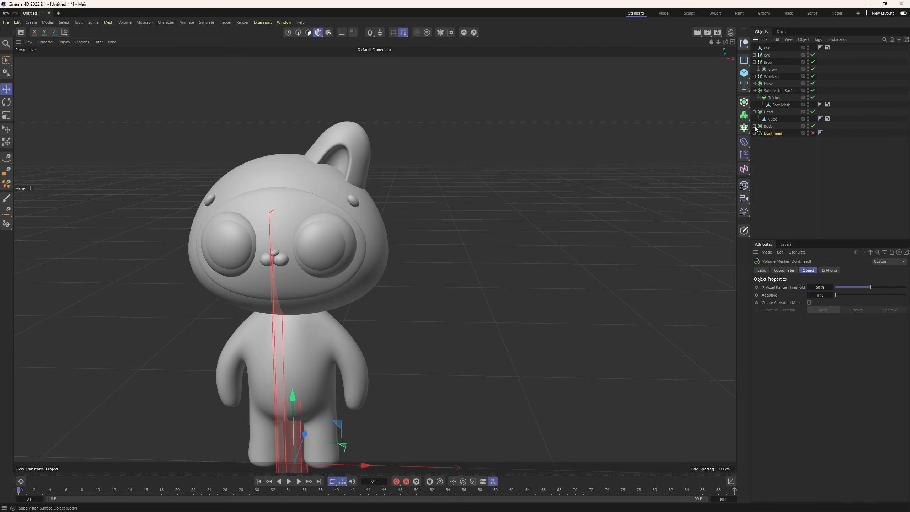
click(754, 112)
click(754, 90)
click(753, 62)
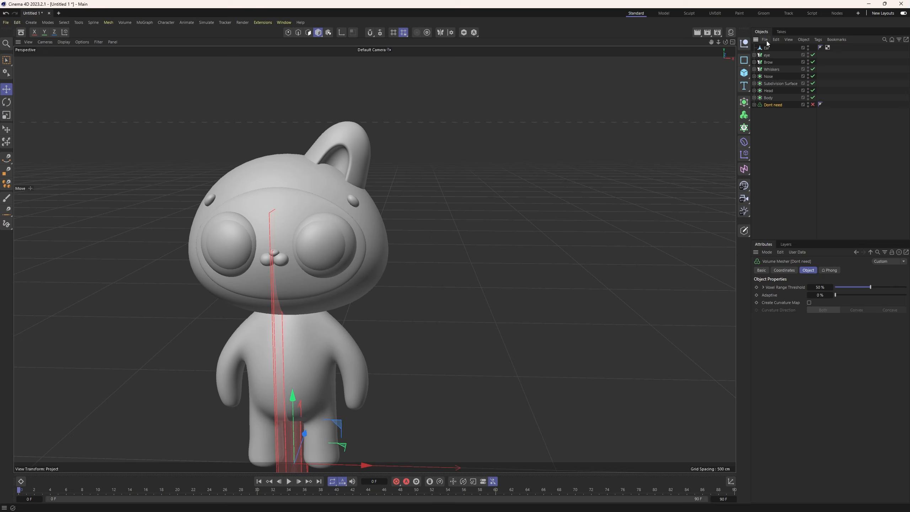
Nest the Ear mesh in a new Symmetry generator to mirror it across the head.
click(766, 47)
scroll(397, 312, down, 1)
alt+middle_drag(397, 310, 408, 292)
alt+drag(349, 306, 370, 300)
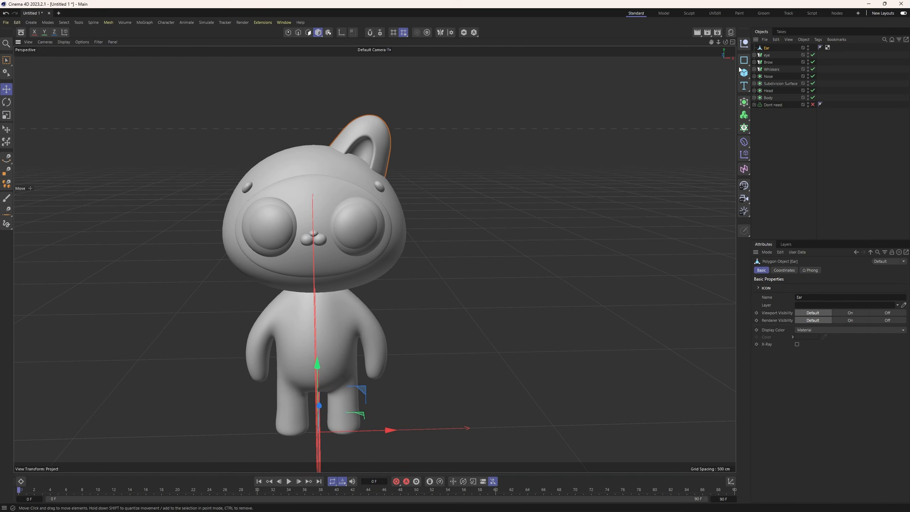
click(744, 115)
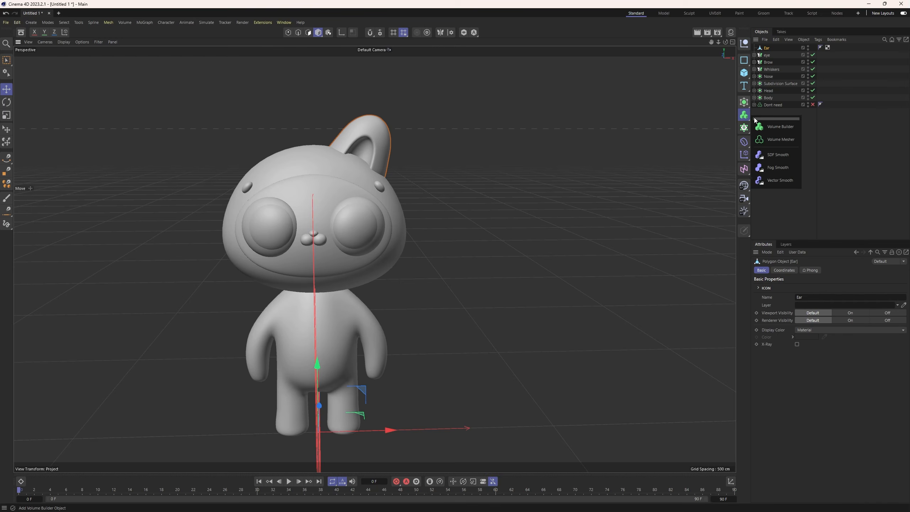
click(743, 101)
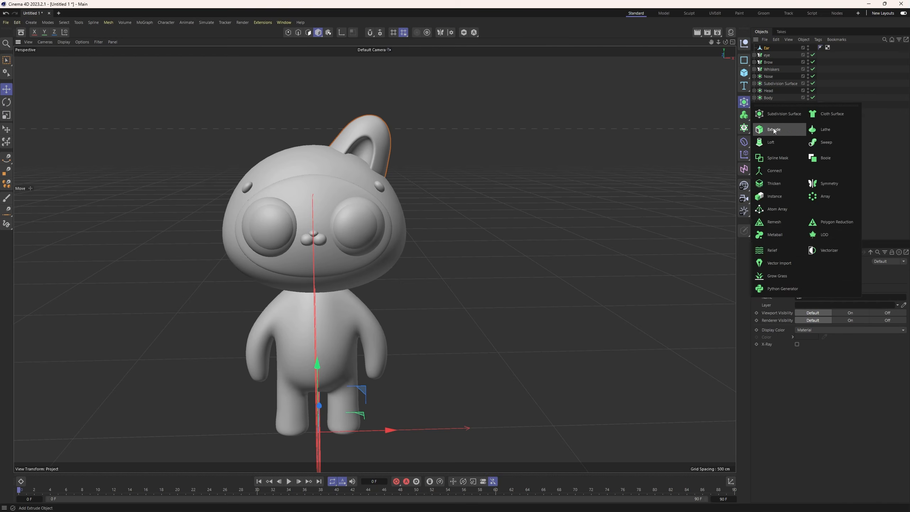
alt+click(824, 183)
Rename the ear's Symmetry generator as Ear.
double_click(770, 48)
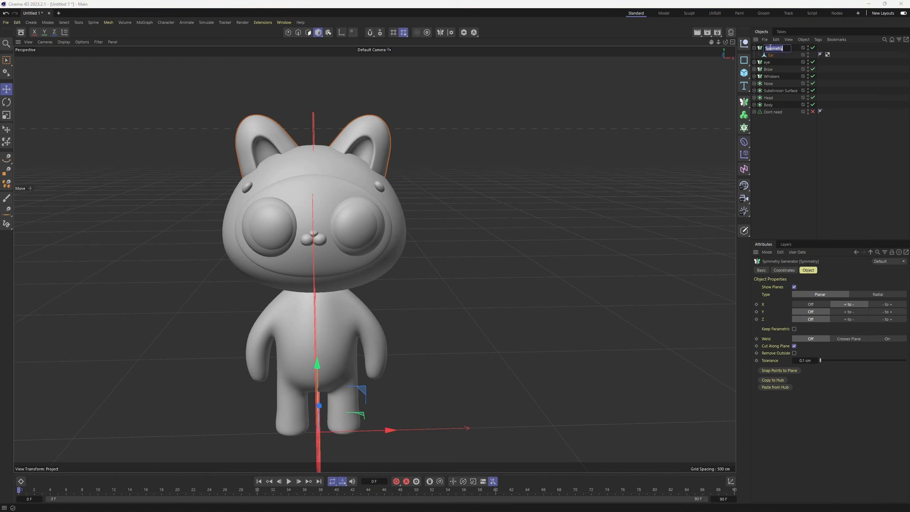
key(Caps_Lock)
text(Ear)
key(Return)
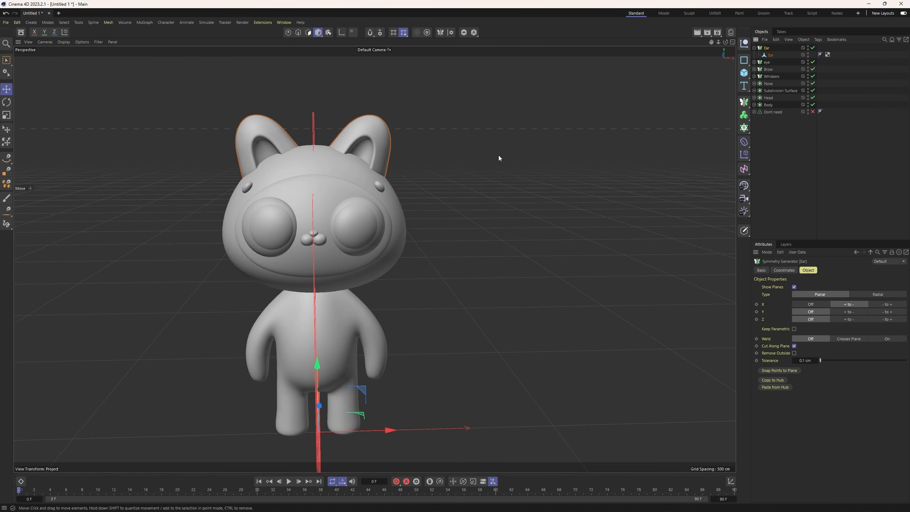
Lower the Ear mesh inside the Symmetry generator slightly so both ears sit deeper on the head.
alt+drag(411, 208, 299, 262)
middle_click(320, 263)
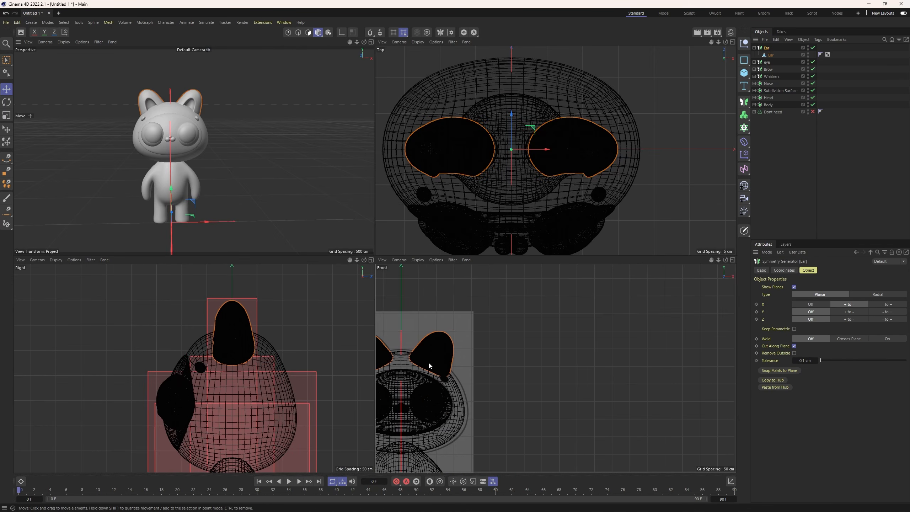
click(770, 55)
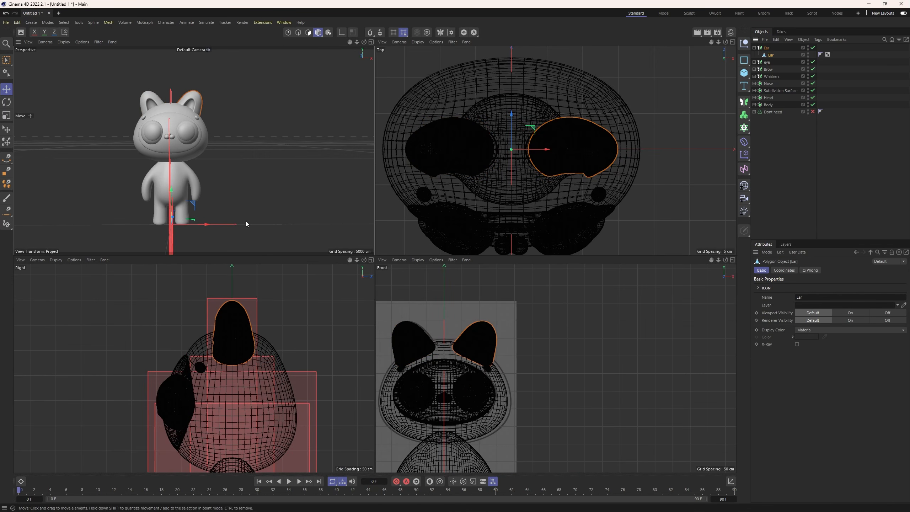
key(e)
drag(172, 193, 173, 196)
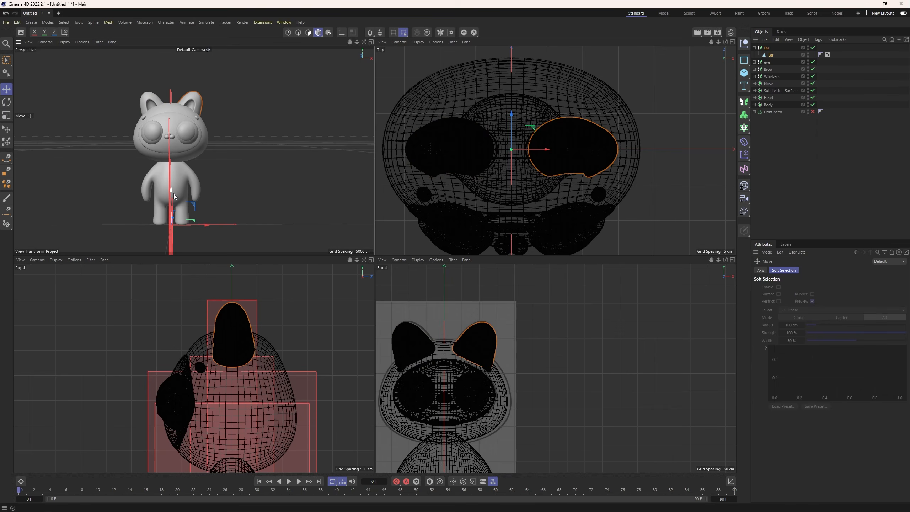
Add a cylinder, place it behind the body at torso level and stretch it to about 315 cm high.
alt+drag(225, 164, 187, 217)
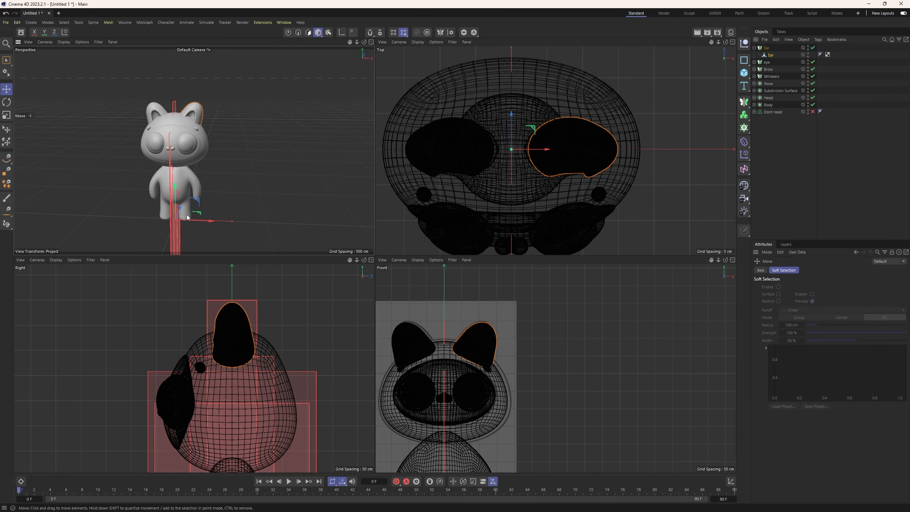
alt+middle_drag(187, 215, 190, 197)
alt+right_drag(256, 384, 236, 386)
alt+middle_drag(241, 433, 235, 357)
alt+middle_drag(270, 395, 232, 381)
alt+right_drag(232, 357, 244, 356)
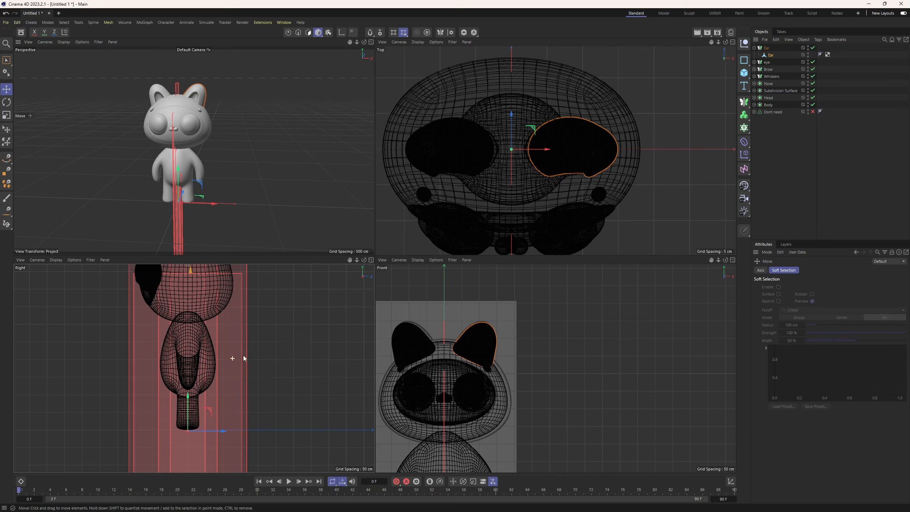
mouse_move(243, 358)
alt+middle_down()
mouse_move(227, 366)
mouse_move(234, 370)
alt+middle_up()
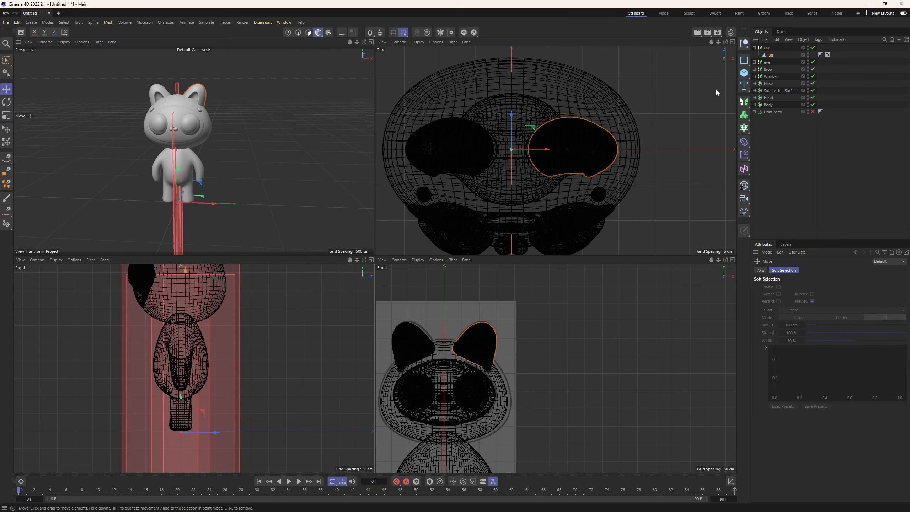
click(754, 50)
click(743, 73)
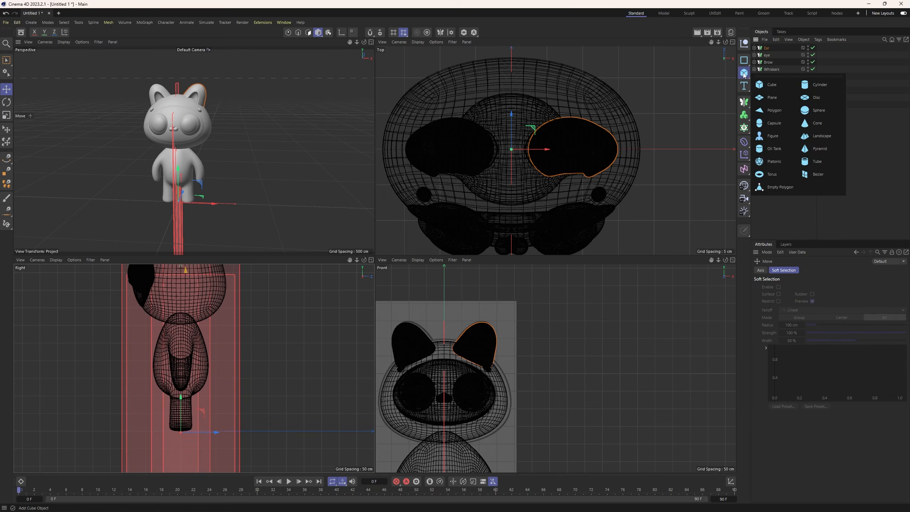
click(804, 85)
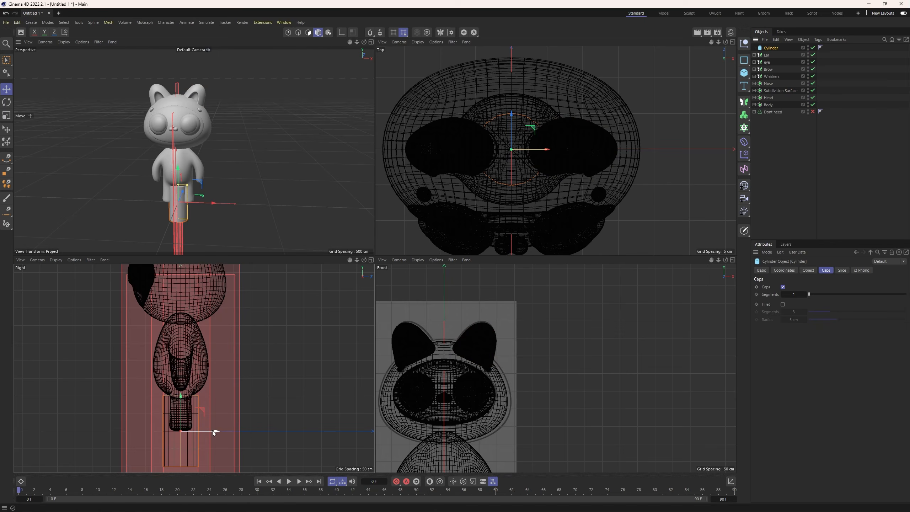
drag(210, 431, 267, 431)
drag(239, 395, 253, 336)
Set the cylinder's orientation to +Z and move it farther behind the body.
click(780, 47)
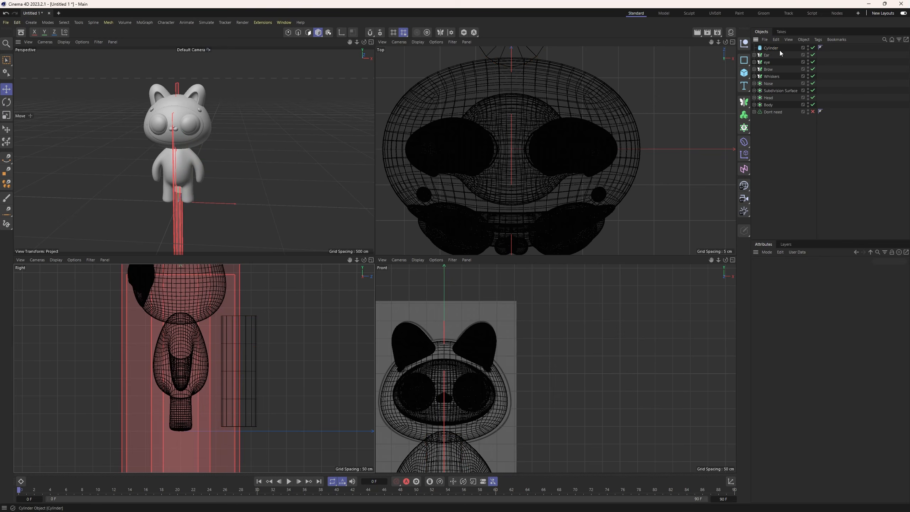
click(775, 48)
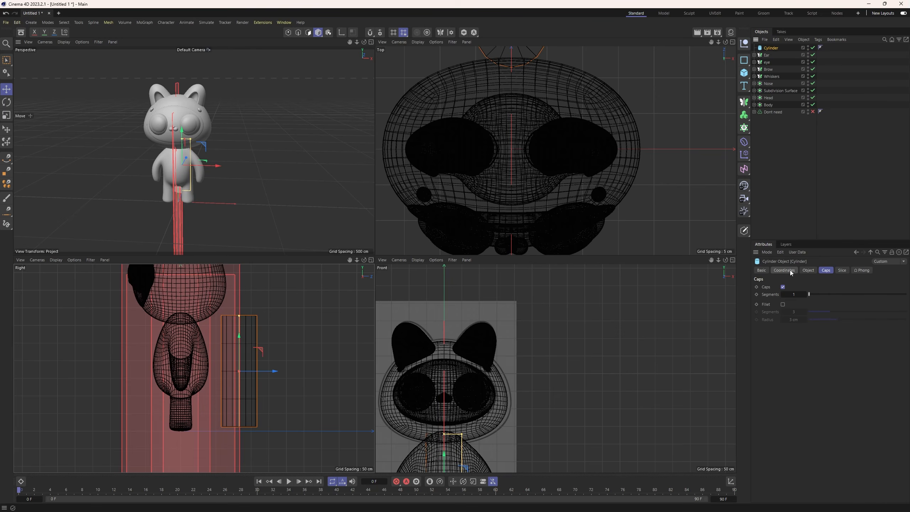
click(807, 270)
click(896, 318)
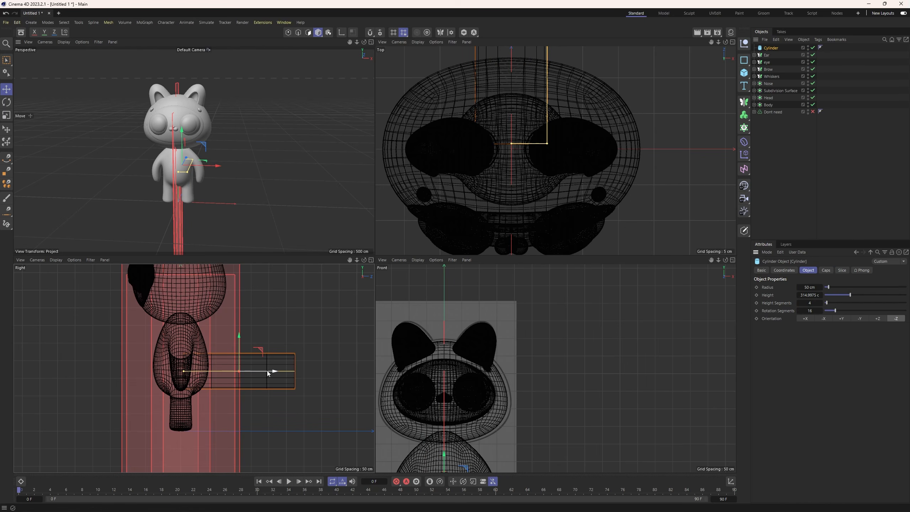
drag(270, 372, 299, 372)
click(805, 318)
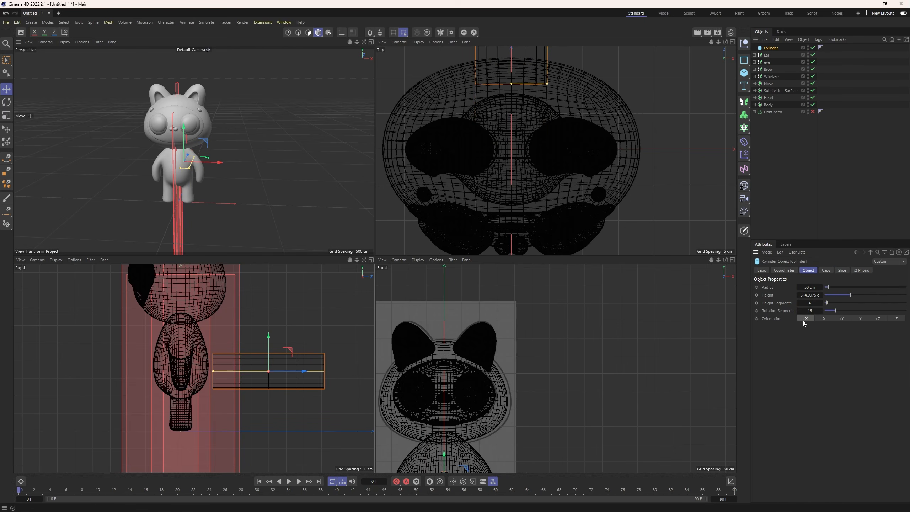
click(830, 318)
click(859, 318)
click(878, 318)
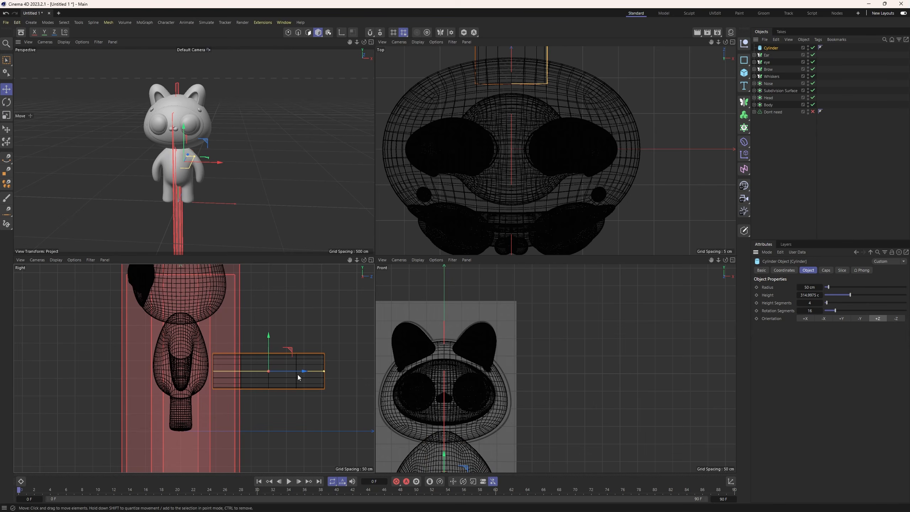
Shorten the cylinder to about 243 cm and reduce its radius to about 19 cm.
drag(301, 371, 308, 372)
alt+middle_drag(401, 415, 412, 323)
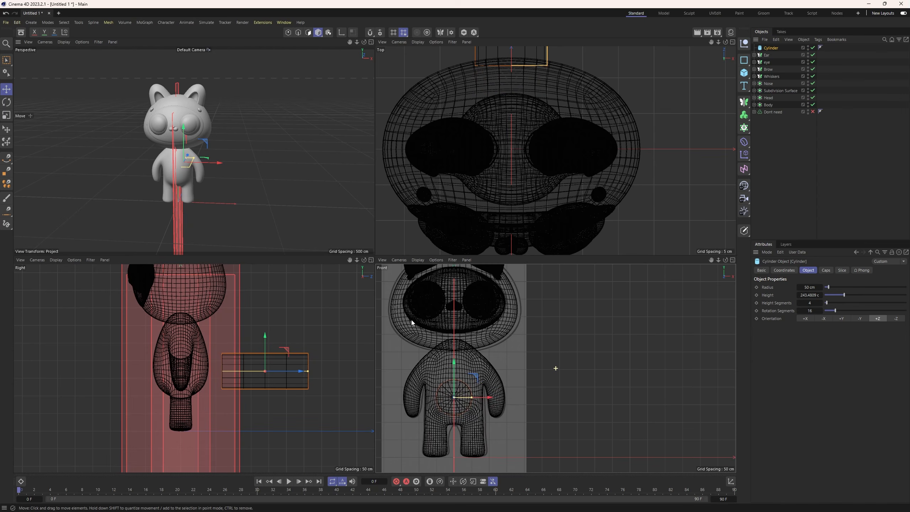
drag(472, 397, 461, 399)
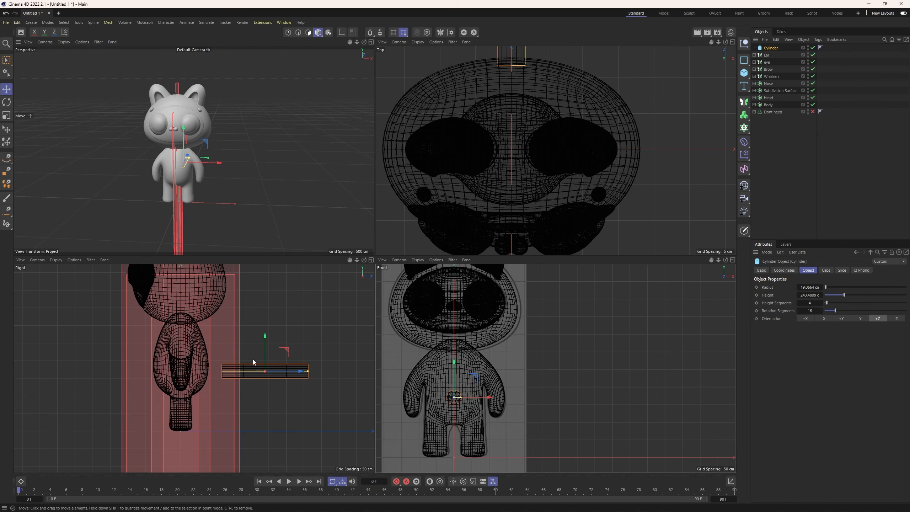
Shorten the cylinder to about 217 cm and position its front end slightly inside the lower back of the body.
drag(307, 371, 270, 375)
drag(237, 345, 237, 353)
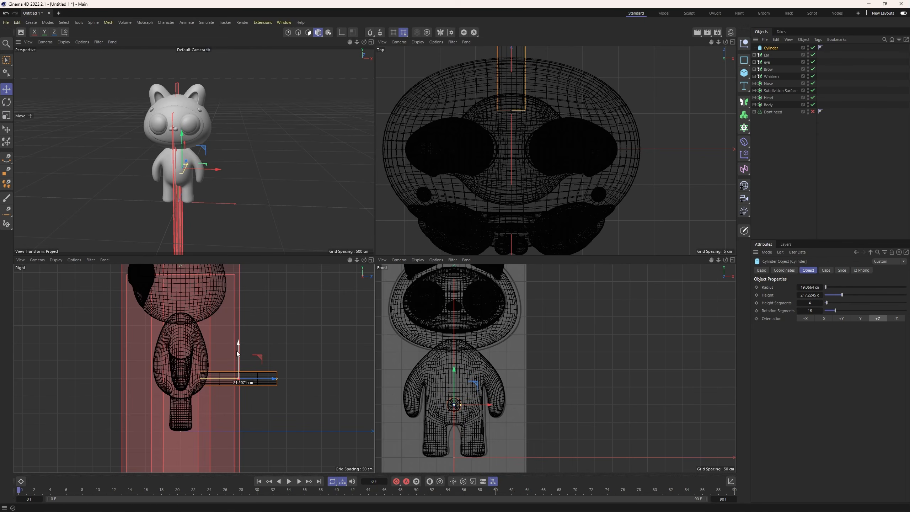
scroll(232, 362, up, 6)
drag(269, 394, 273, 394)
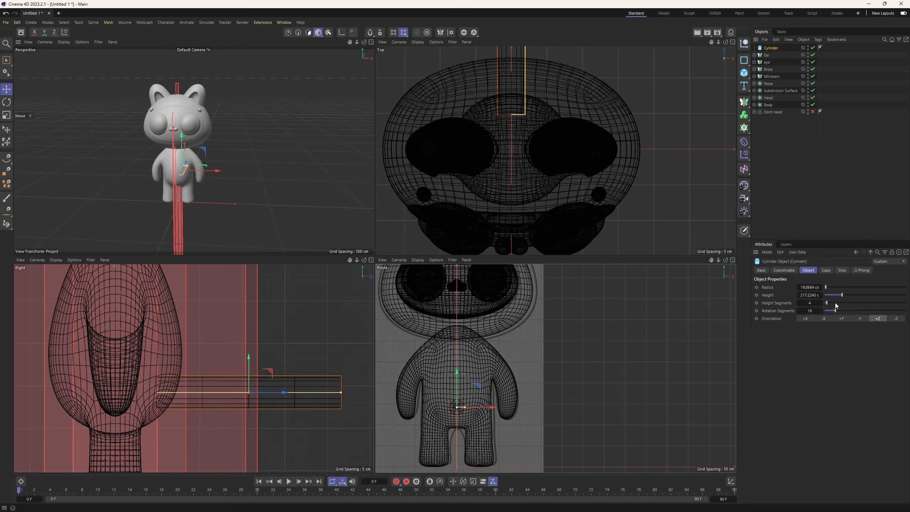
Set the cylinder's height segments to 6 and fillet its caps with a radius of about 19 cm.
drag(835, 305, 829, 304)
click(826, 270)
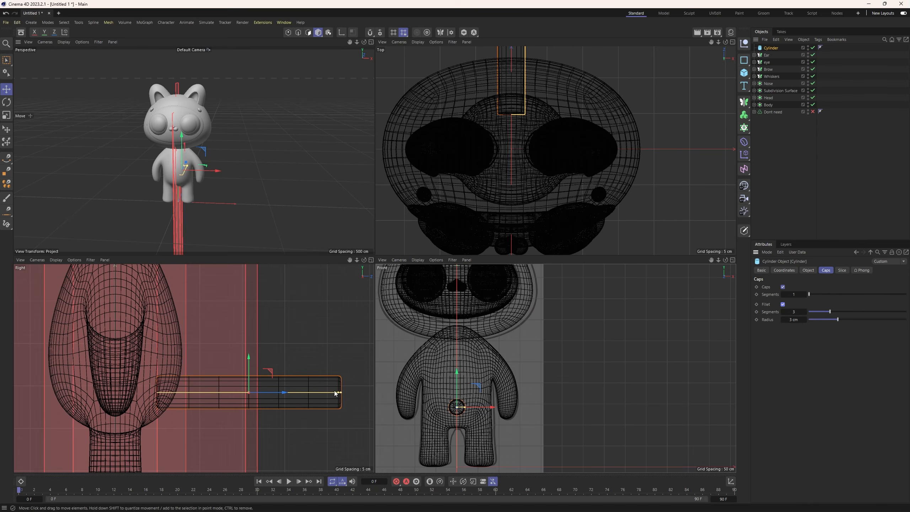
drag(341, 392, 310, 394)
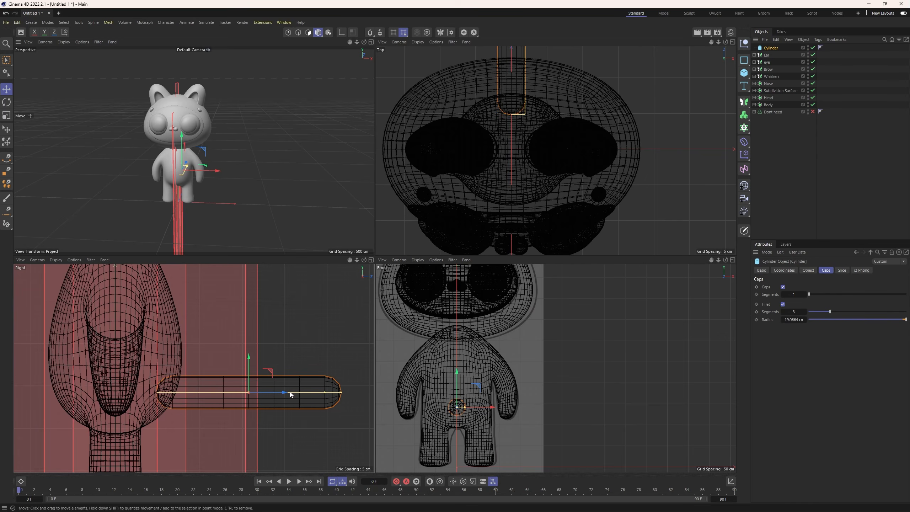
alt+drag(254, 208, 134, 175)
scroll(244, 185, up, 7)
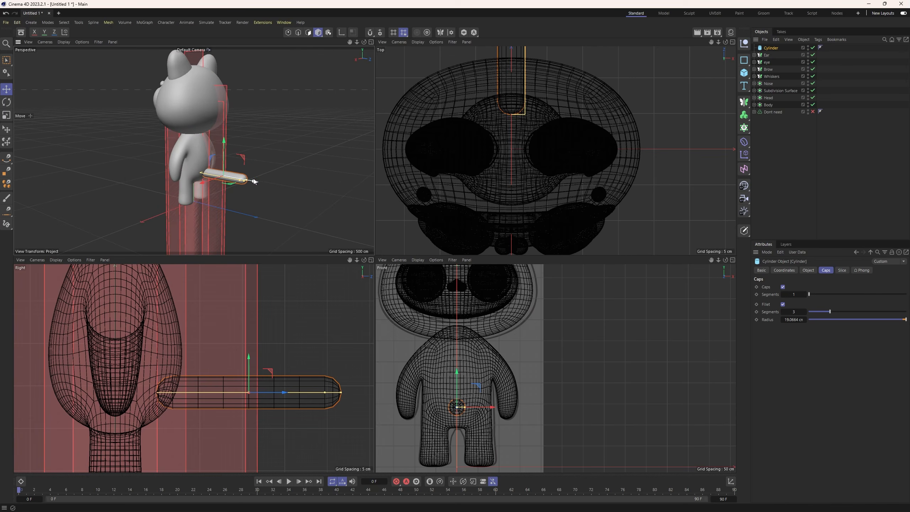
mouse_move(237, 188)
alt+mouse_down()
mouse_move(253, 230)
mouse_move(247, 200)
alt+mouse_up()
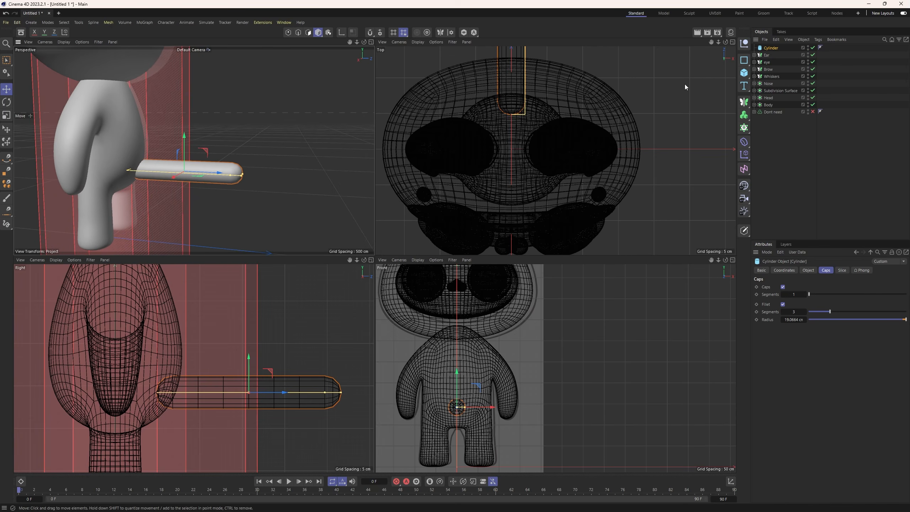
Nest the tail cylinder under a new Subdivision Surface and make the cylinder editable for point editing.
click(743, 102)
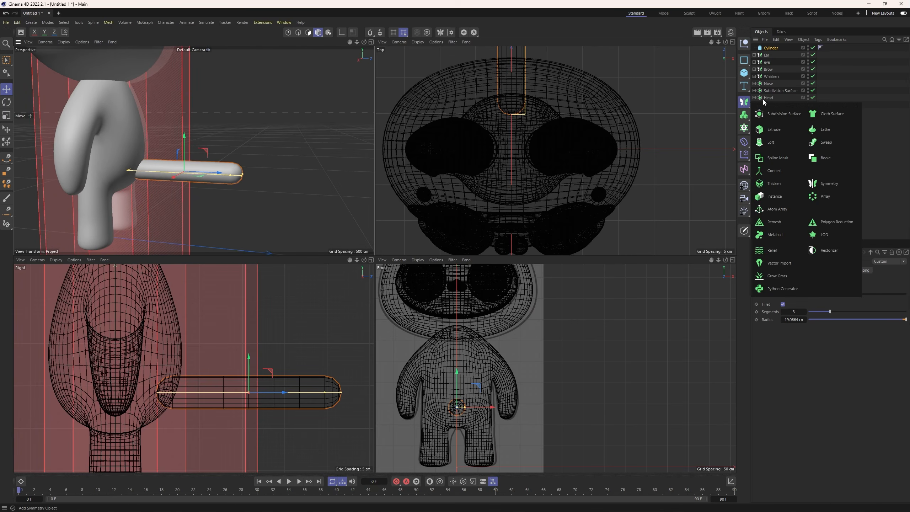
alt+click(767, 112)
drag(771, 55, 773, 50)
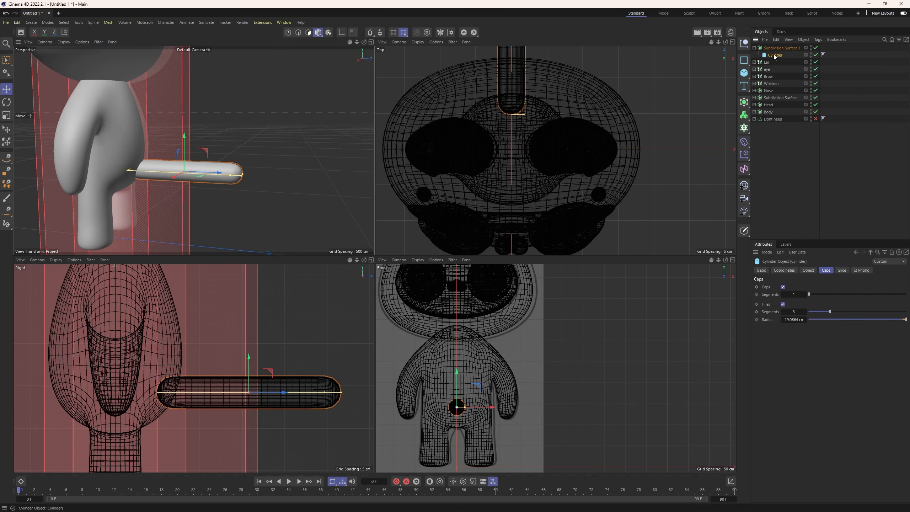
click(288, 34)
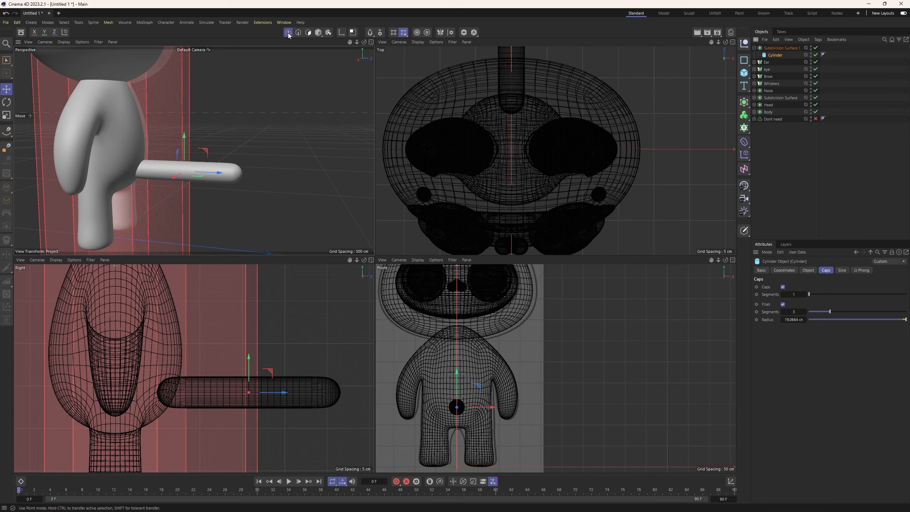
key(c)
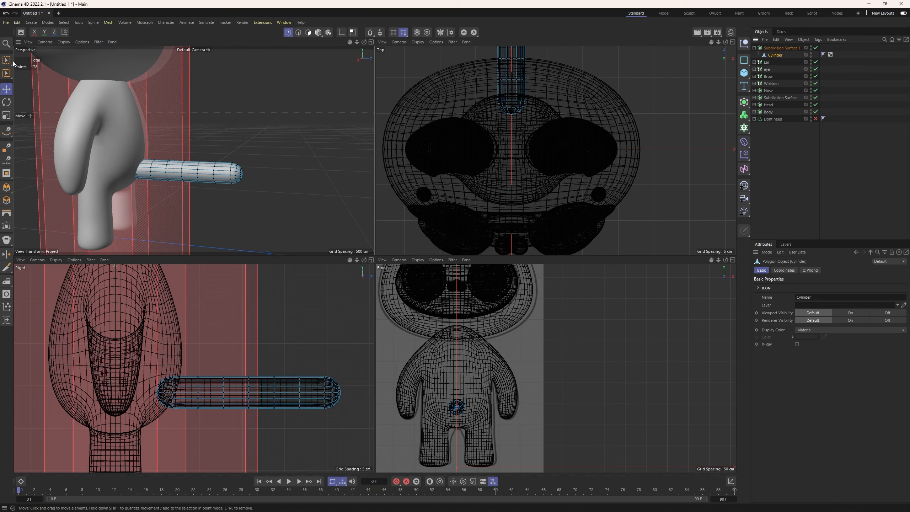
Select the points at the tail's front end and angle them upward into the body.
key(0)
scroll(181, 378, up, 2)
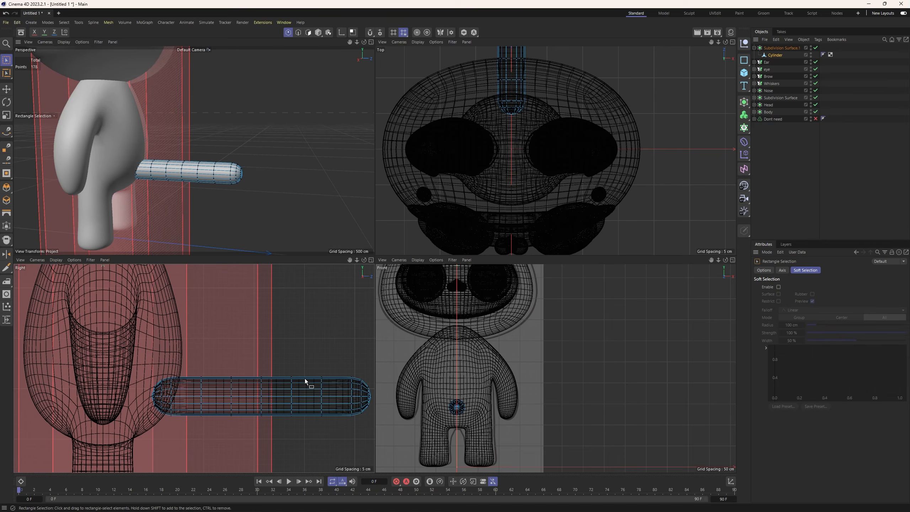
alt+middle_drag(305, 379, 260, 355)
scroll(234, 354, down, 2)
mouse_move(125, 343)
mouse_down()
mouse_move(152, 390)
mouse_move(138, 334)
mouse_up()
key(r)
key(e)
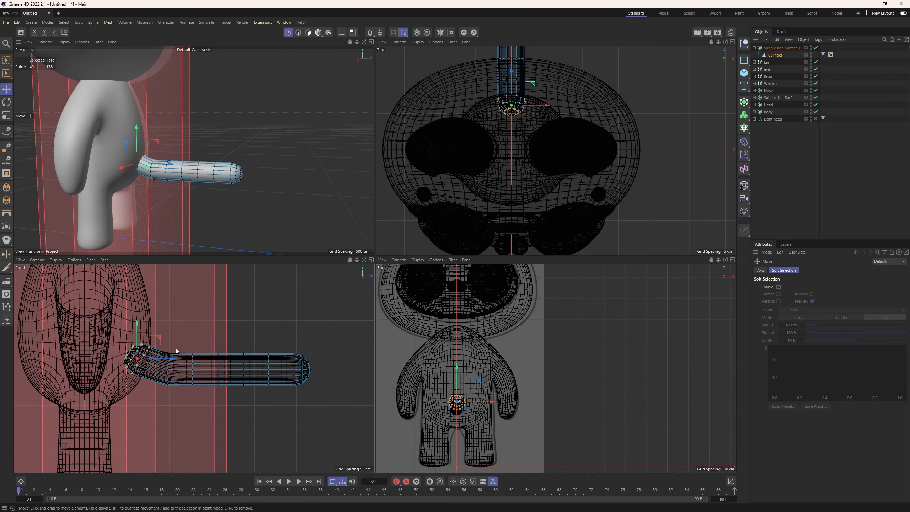
Lower the point rings just behind the tail's base to form the bottom of the curve.
drag(176, 349, 210, 396)
key(ctrl+z)
key(space)
drag(192, 348, 218, 382)
Select the rear section of the tail, raise and rotate it to slant upward, and shift it closer to the body.
drag(211, 331, 318, 394)
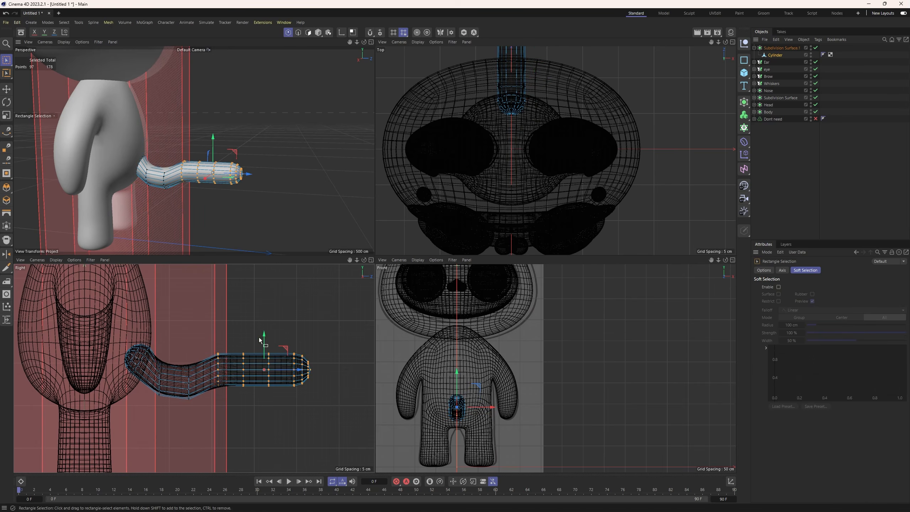
key(space)
drag(259, 343, 257, 306)
drag(285, 337, 258, 337)
drag(235, 308, 234, 302)
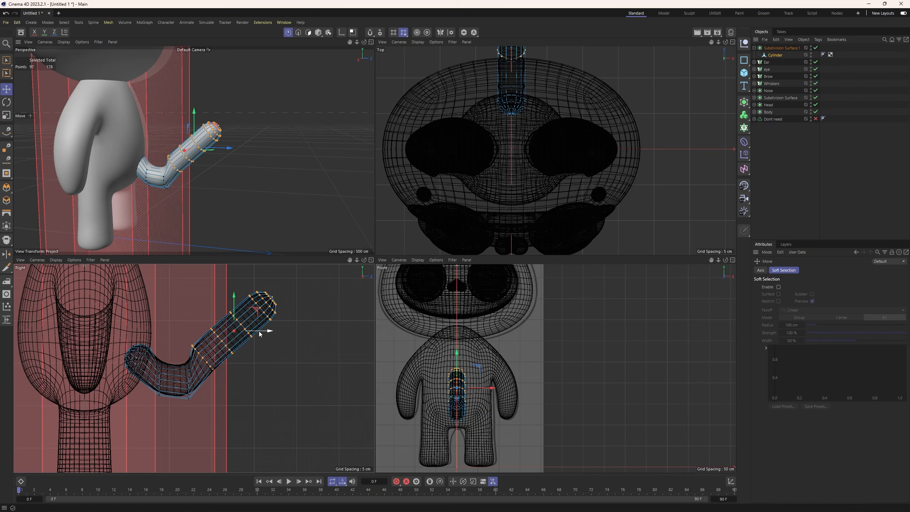
drag(259, 334, 265, 334)
Rotate and reposition the two point rings at the tail's lowest bend to smooth its curvature.
key(space)
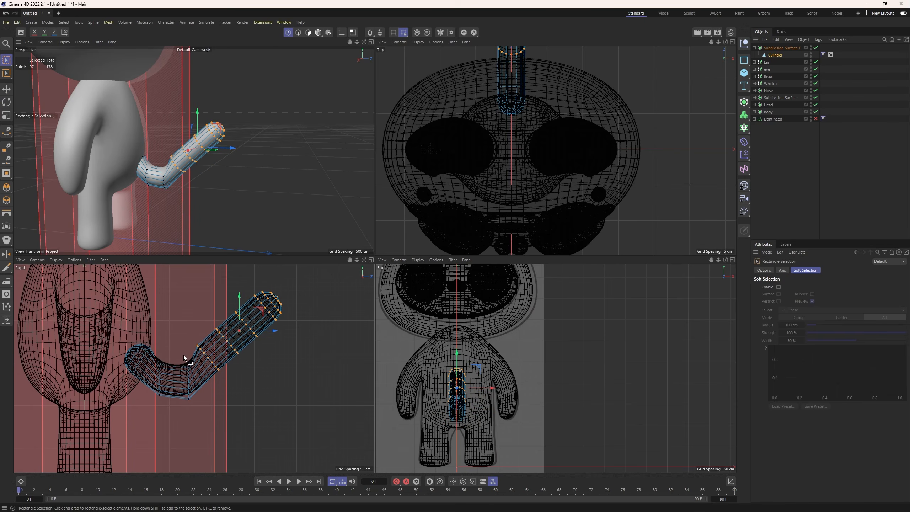
drag(183, 354, 199, 424)
key(r)
drag(200, 369, 168, 405)
key(e)
key(space)
key(r)
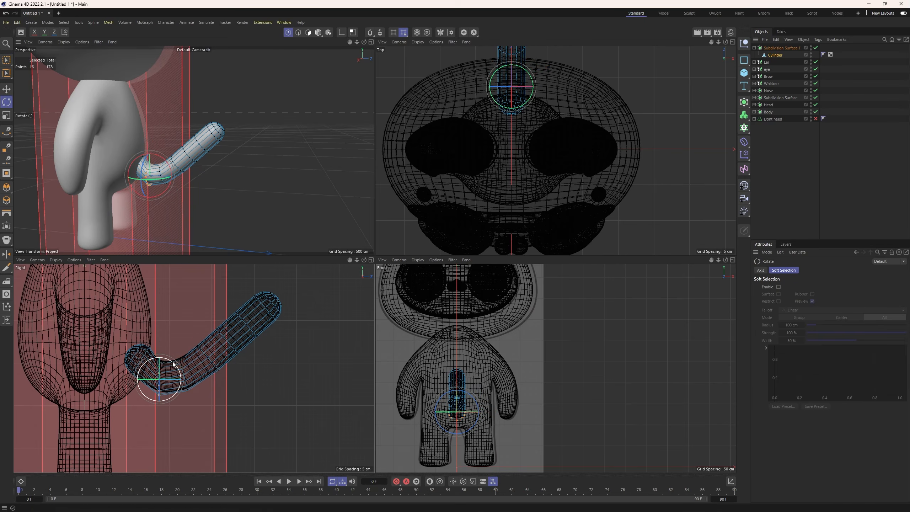
drag(173, 364, 156, 349)
key(e)
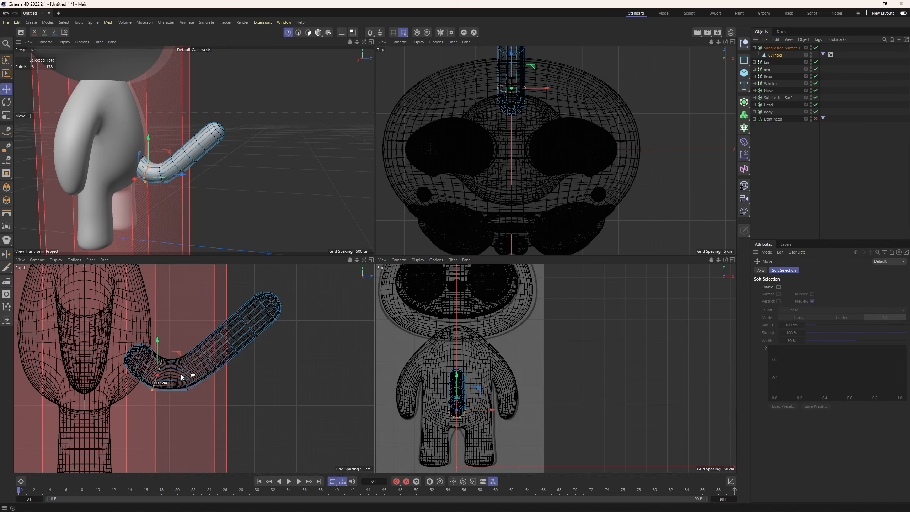
Rotate the tail's rising section to a steeper angle and move it slightly toward the body.
key(space)
drag(187, 267, 309, 380)
key(e)
key(r)
drag(257, 325, 230, 298)
key(e)
alt+middle_drag(250, 346, 256, 395)
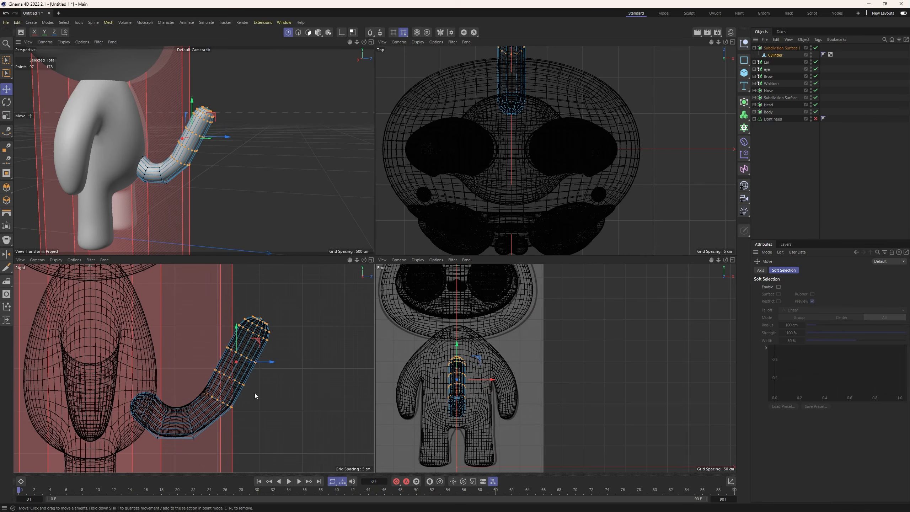
drag(270, 362, 268, 361)
Select the upper half of the tail in the enlarged right view and rotate it backward, away from the body.
drag(205, 306, 319, 411)
middle_click(269, 381)
scroll(392, 342, down, 3)
alt+middle_drag(422, 335, 350, 332)
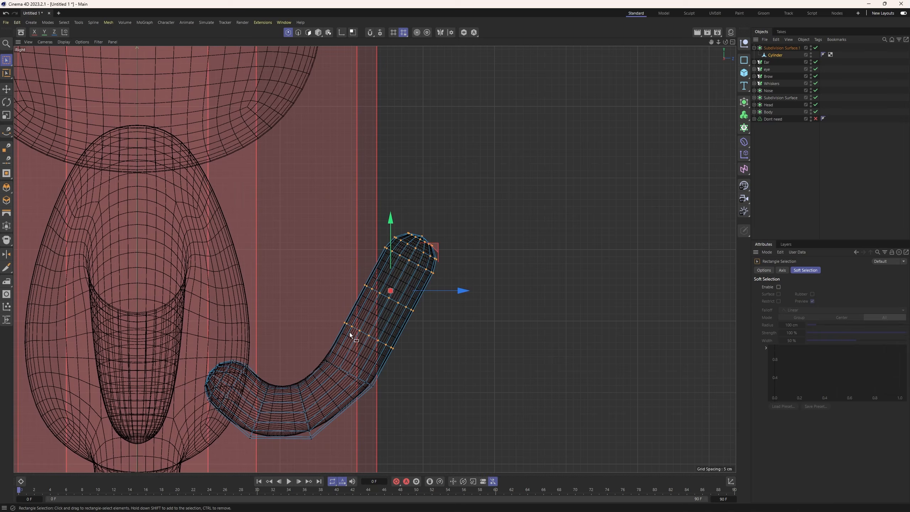
key(r)
drag(428, 268, 454, 296)
key(e)
Select the point rings near the tail's upper end and rotate them further backward for an S-shaped curve.
click(10, 63)
drag(360, 208, 517, 322)
key(r)
mouse_move(456, 280)
mouse_down()
mouse_move(452, 268)
mouse_move(457, 275)
mouse_up()
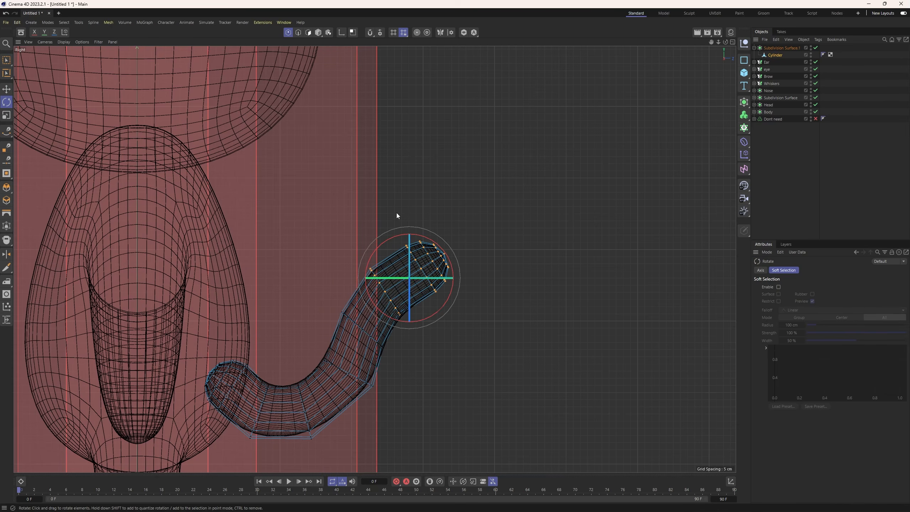
Rotate only the tail's rounded tip to finish the curve, and return to model mode.
key(0)
drag(387, 219, 494, 297)
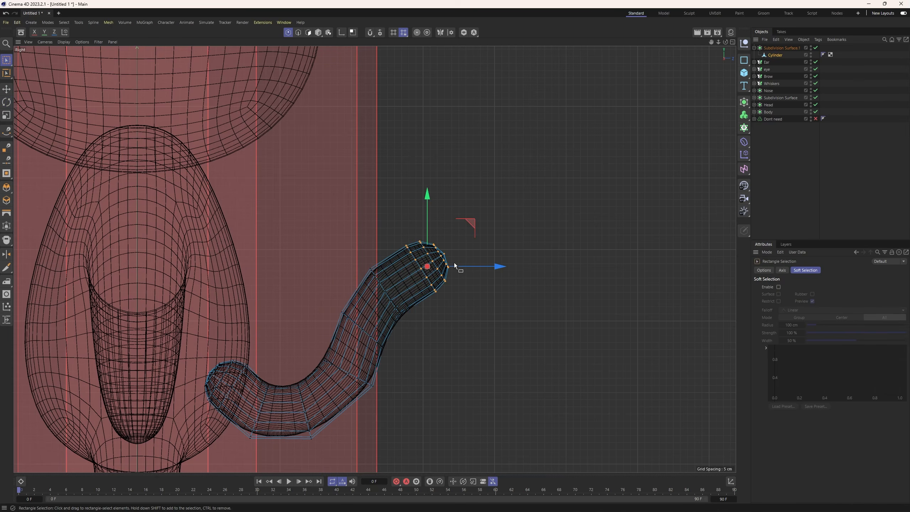
key(r)
drag(456, 243, 469, 253)
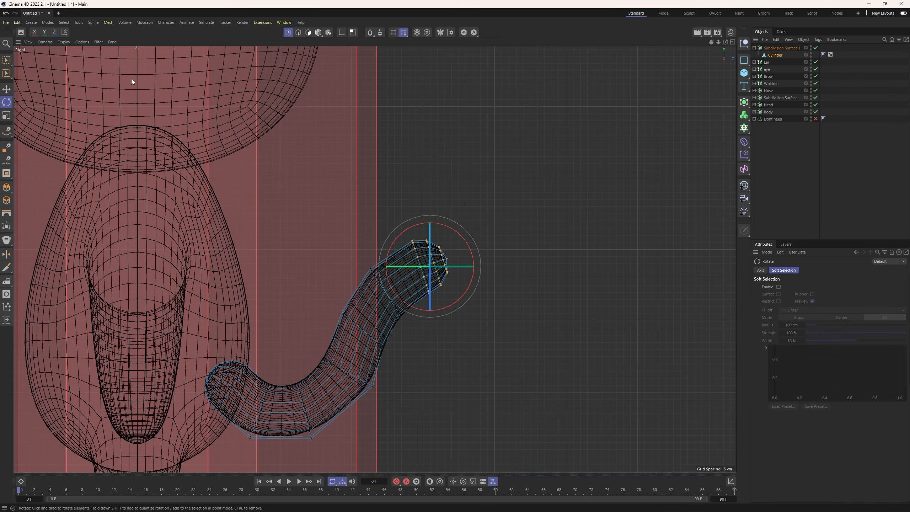
click(318, 32)
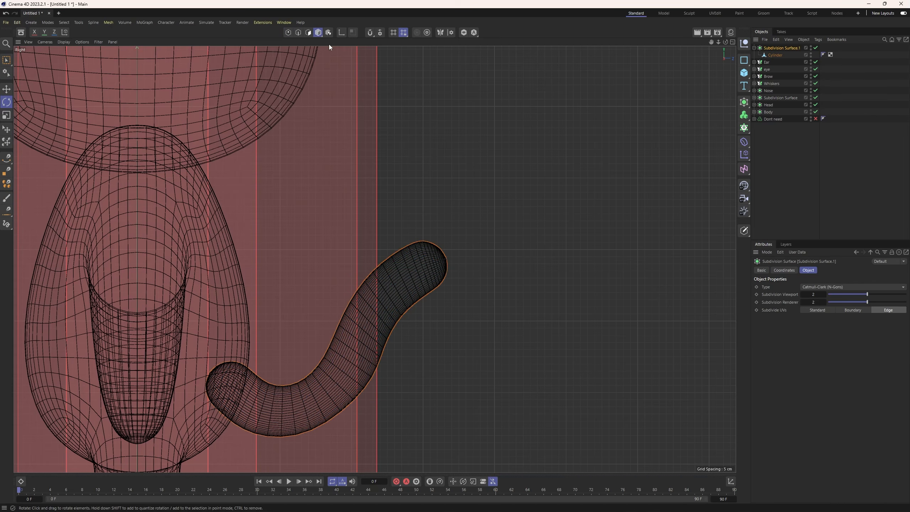
Frame the whole character from the front in an enlarged perspective view and open the Material Manager.
key(F5)
mouse_move(184, 188)
alt+mouse_down()
mouse_move(169, 176)
mouse_move(200, 162)
mouse_move(215, 185)
mouse_move(229, 142)
mouse_move(169, 194)
alt+mouse_up()
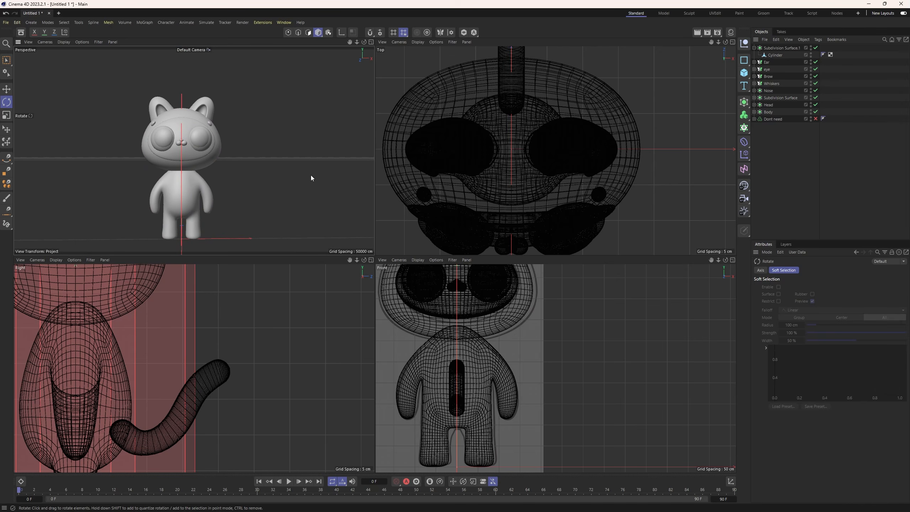
middle_click(280, 131)
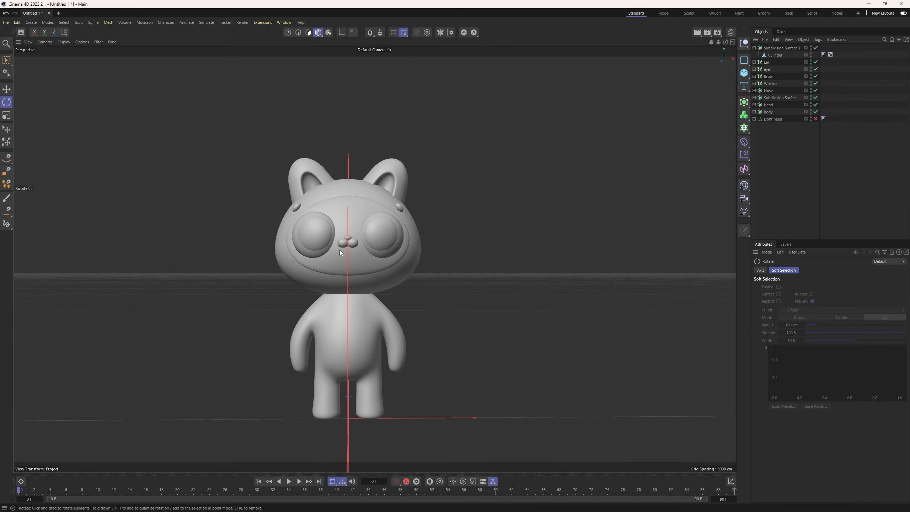
alt+drag(339, 250, 407, 239)
click(730, 33)
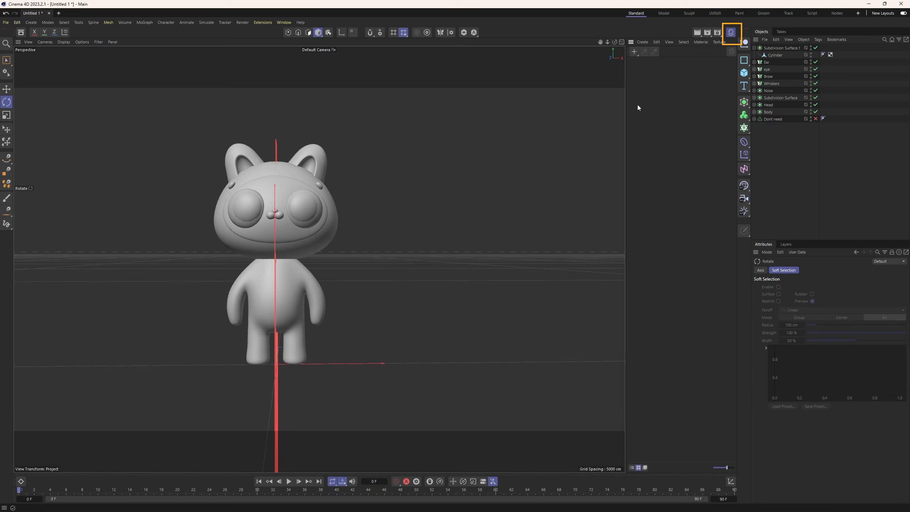
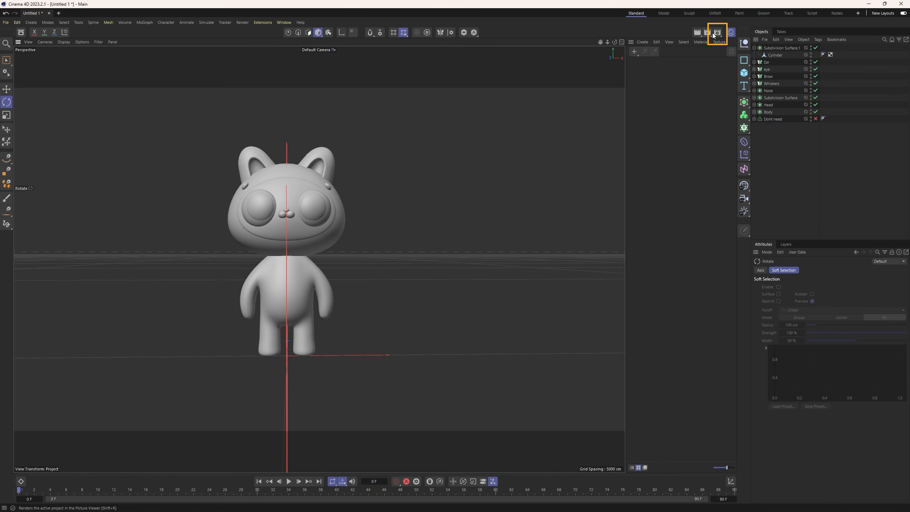
Switch the renderer to Redshift in the render settings and set the output size to 2000 by 2000 pixels.
click(717, 32)
drag(729, 31, 554, 103)
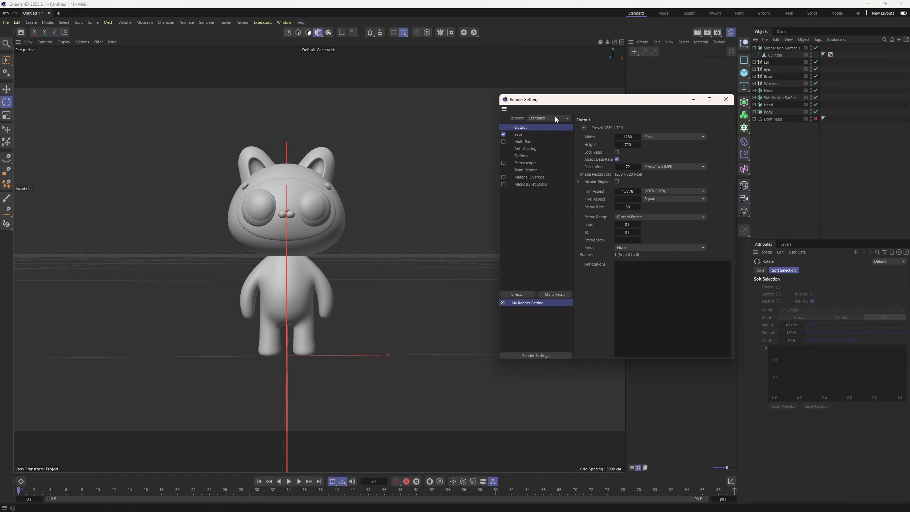
click(554, 118)
click(549, 127)
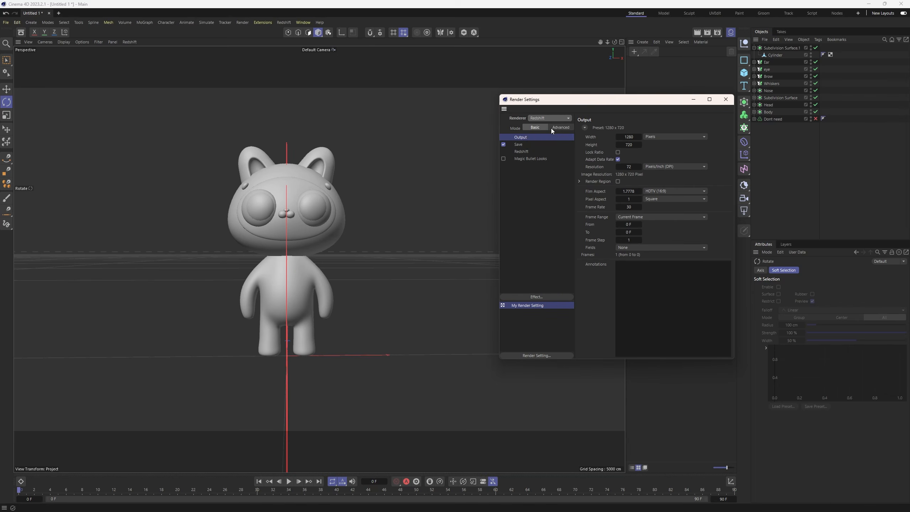
click(633, 137)
click(629, 144)
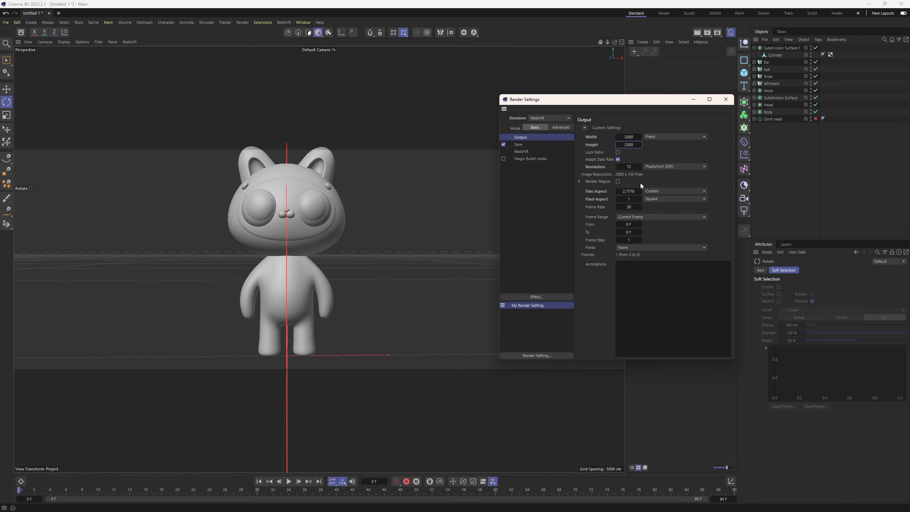
Set the regular image save format to PNG and turn off saving of the multi-pass image.
click(522, 144)
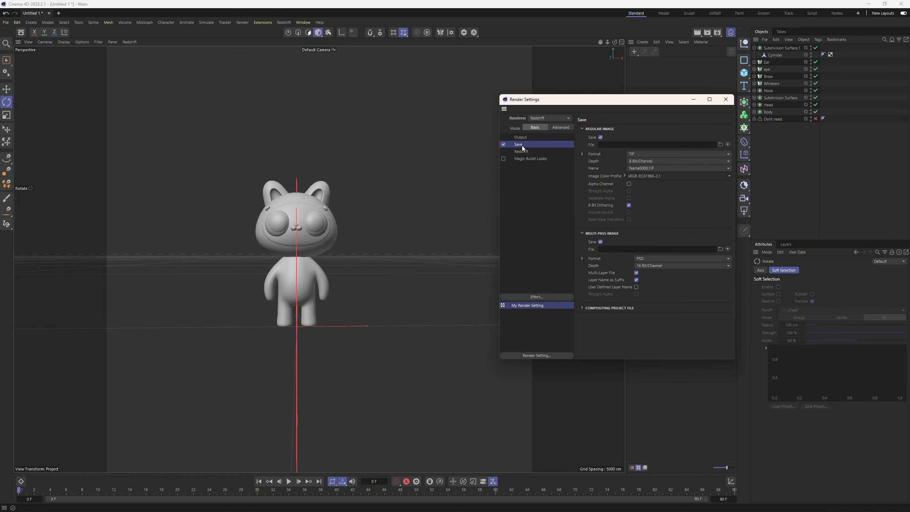
click(638, 156)
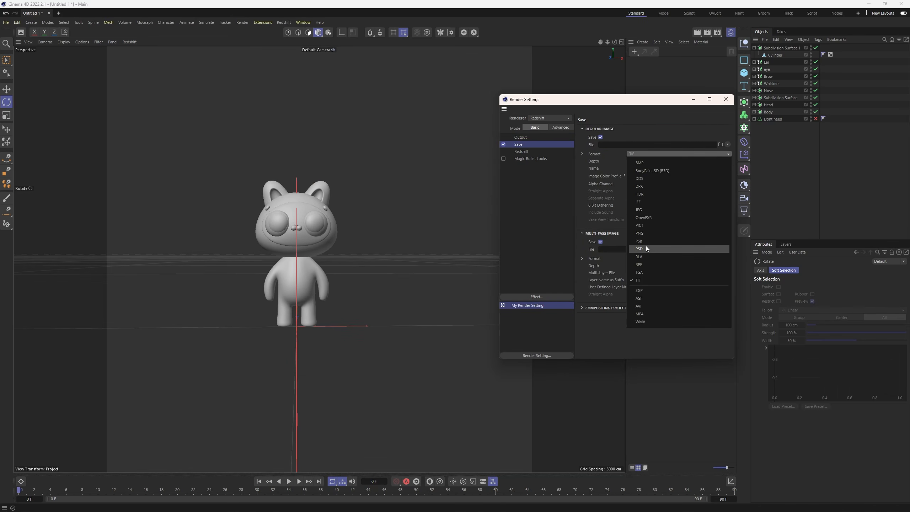
click(646, 233)
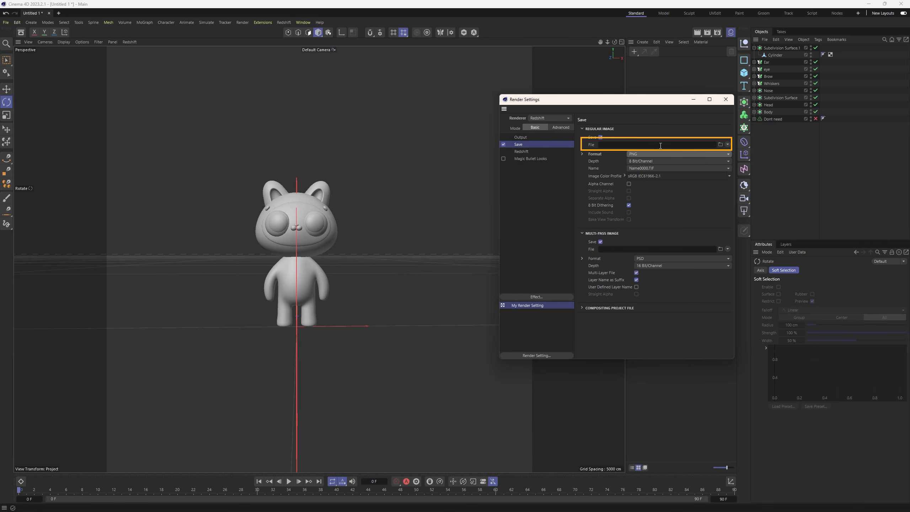
click(601, 241)
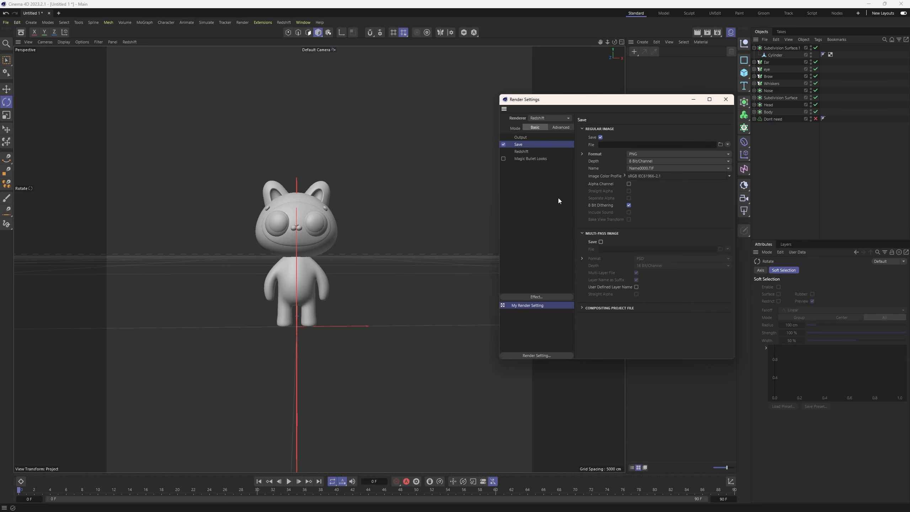
Enable denoising in the basic Redshift render options and close the render settings.
click(526, 154)
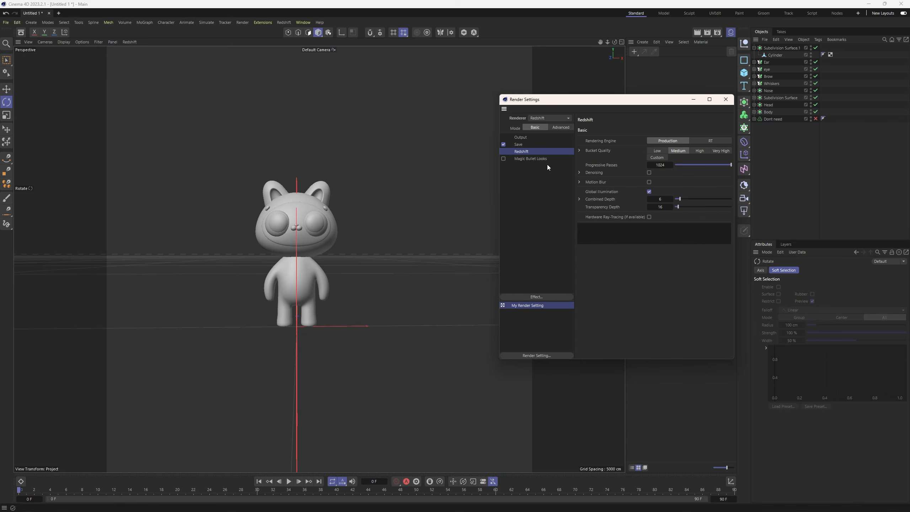
click(649, 172)
click(725, 100)
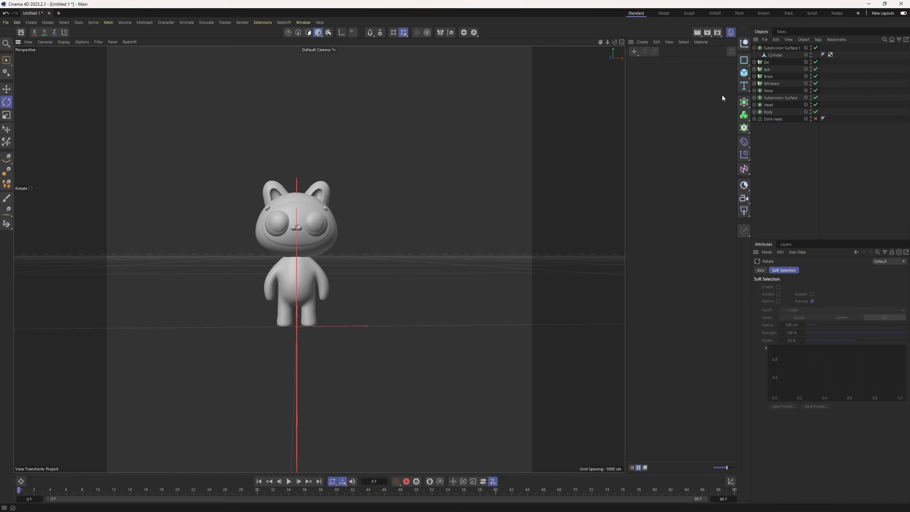
Create a Redshift Standard material with reflection roughness 0.7 and a dark reddish-brown base color.
click(642, 42)
mouse_move(671, 79)
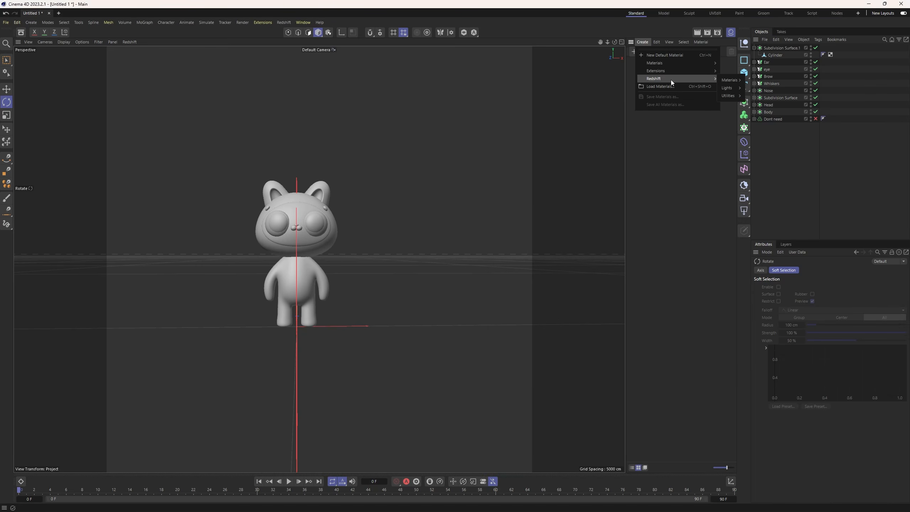
click(759, 82)
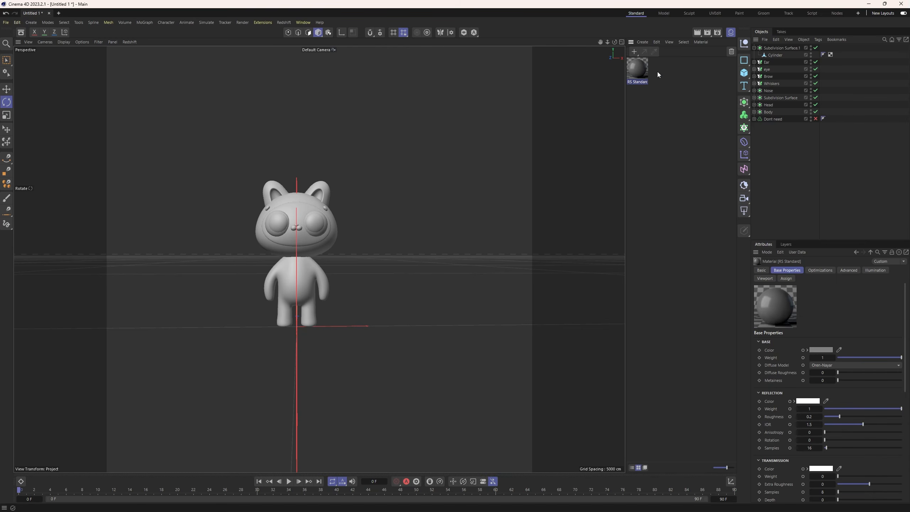
click(809, 416)
key(Return)
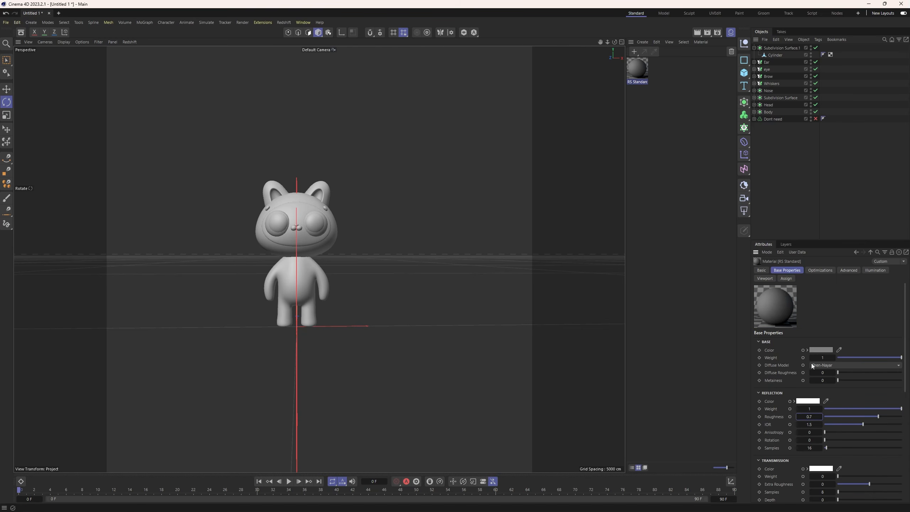
click(819, 349)
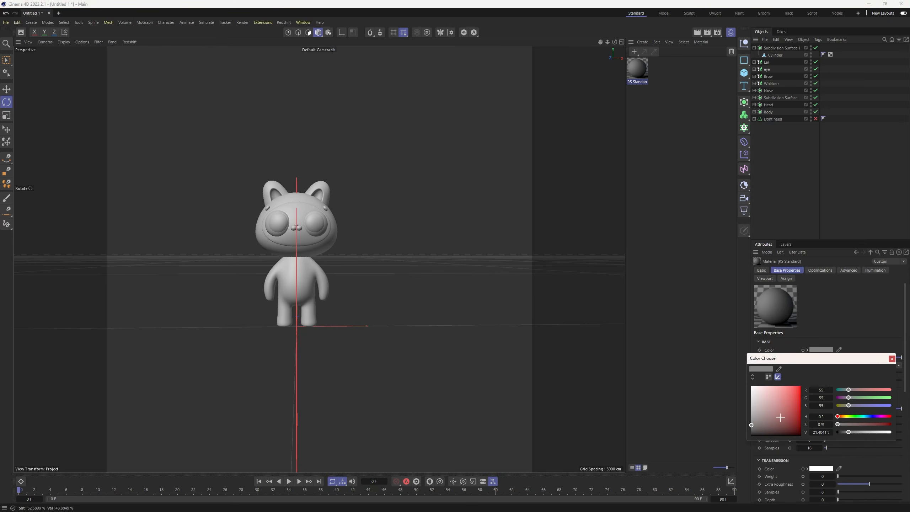
mouse_move(780, 418)
mouse_down()
mouse_move(761, 426)
mouse_move(772, 429)
mouse_up()
click(892, 358)
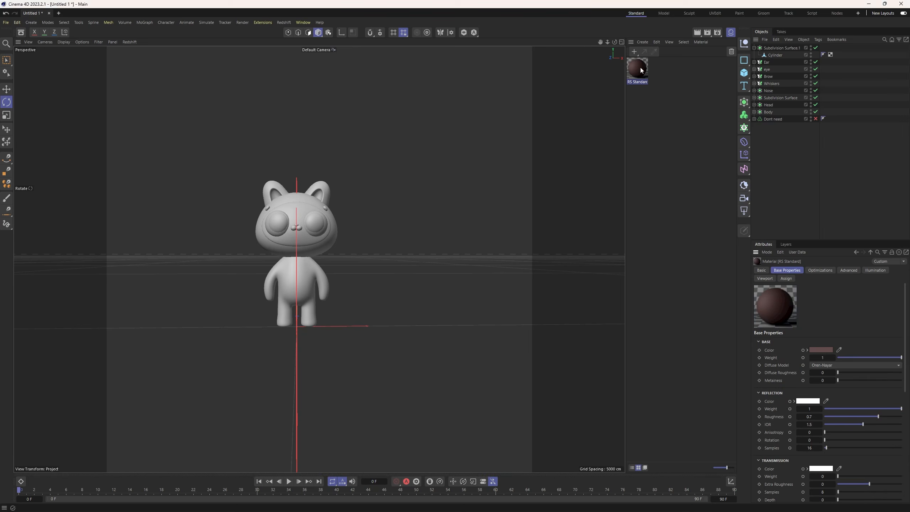
Apply the dark brown material to the face patch, ears and brows, undoing its accidental assignment to the eyes.
drag(639, 67, 296, 209)
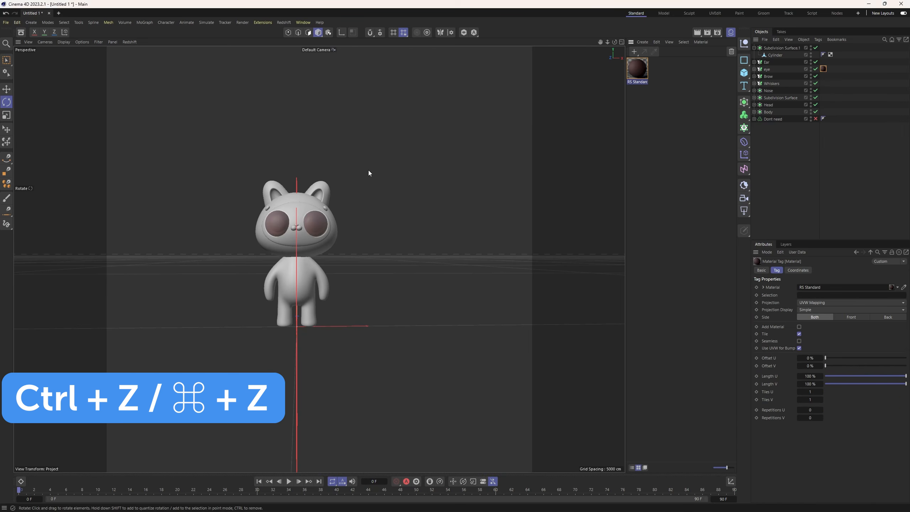
key(ctrl+z)
scroll(313, 198, up, 6)
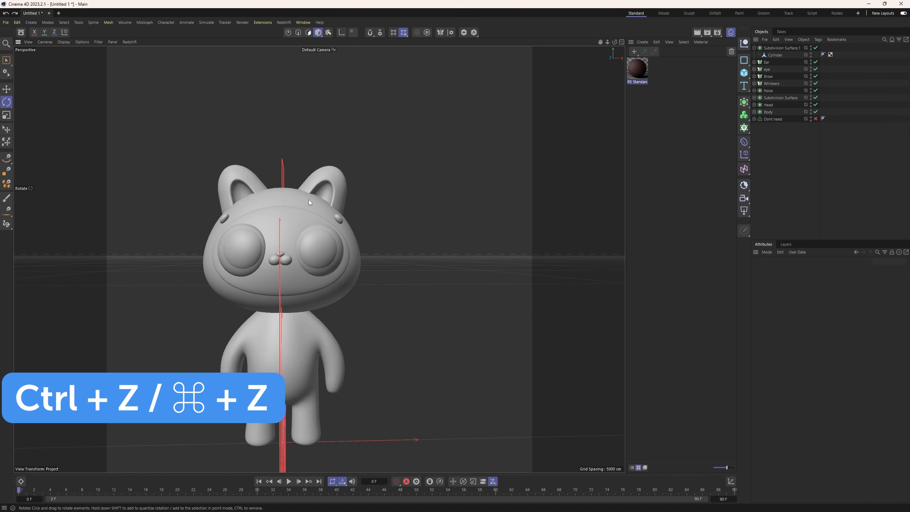
alt+middle_drag(300, 238, 313, 241)
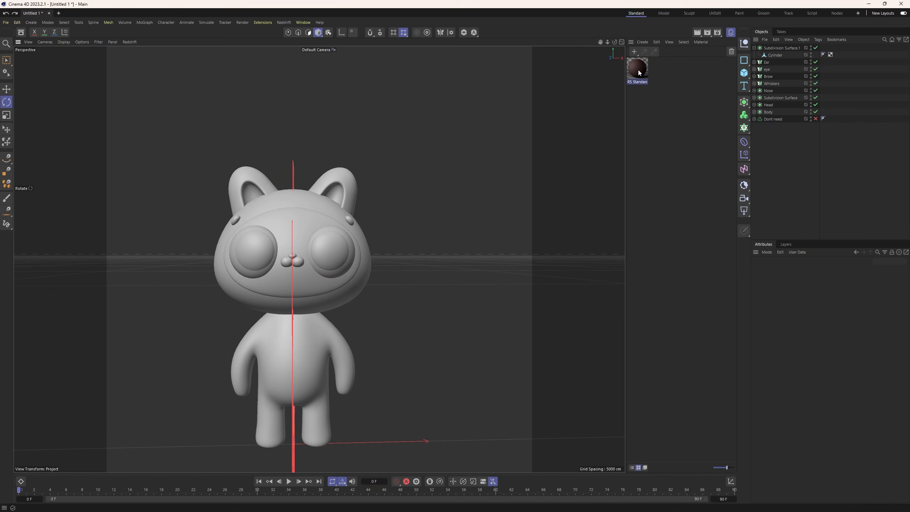
drag(638, 70, 311, 219)
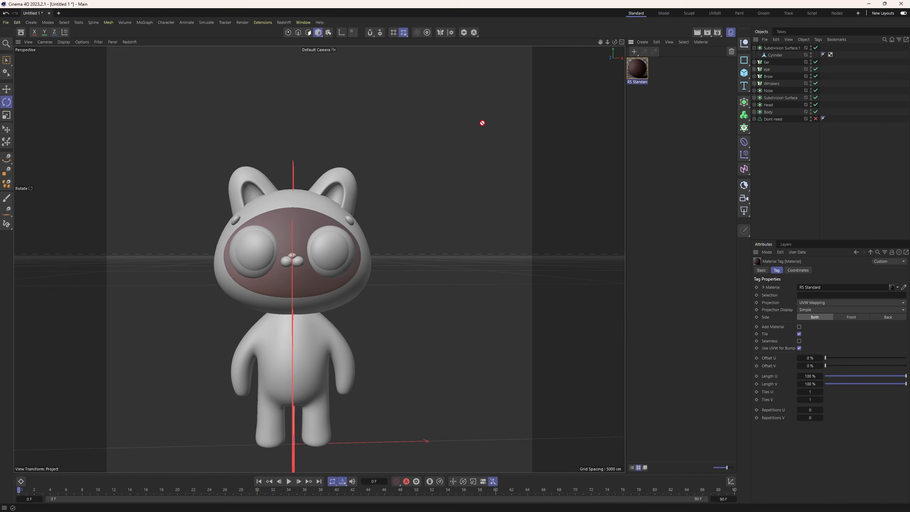
drag(343, 184, 350, 222)
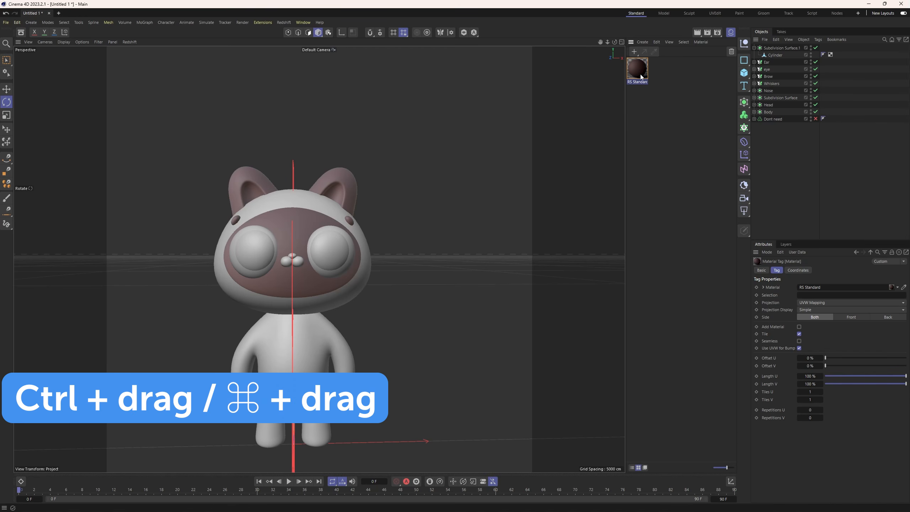
Duplicate the brown material and change the copy's base color to a pale cream, about RGB 240, 186, 150.
ctrl+drag(640, 76, 650, 74)
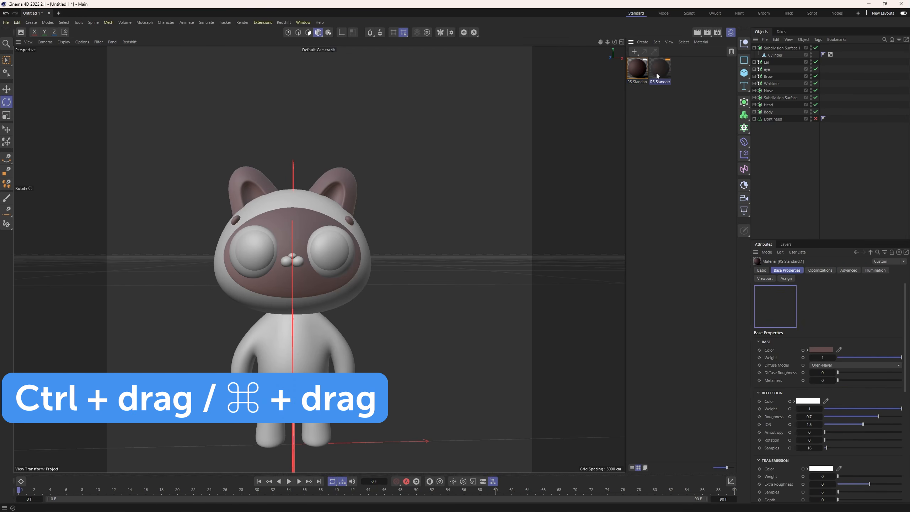
click(825, 350)
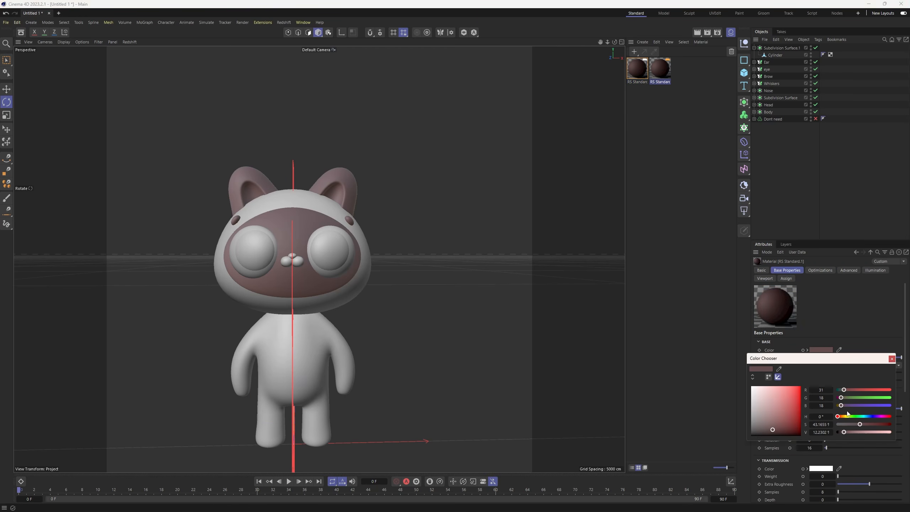
drag(848, 416, 842, 418)
click(769, 389)
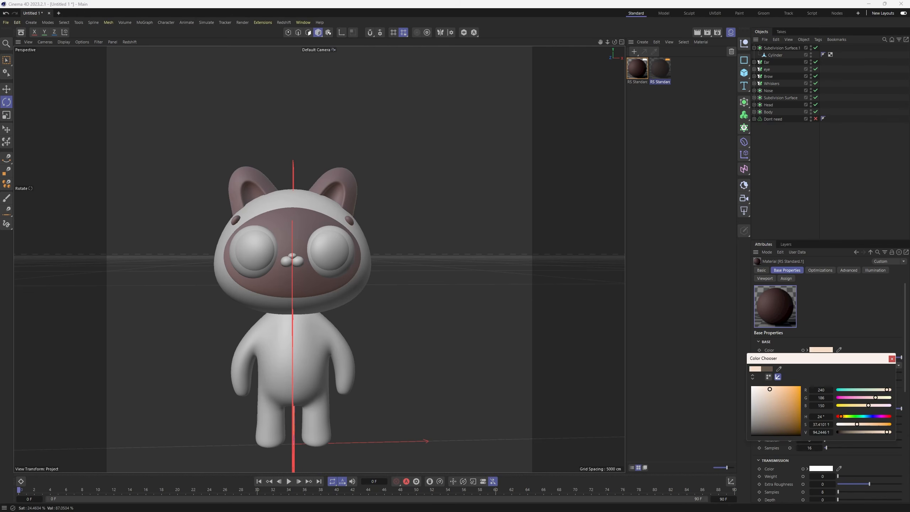
click(891, 358)
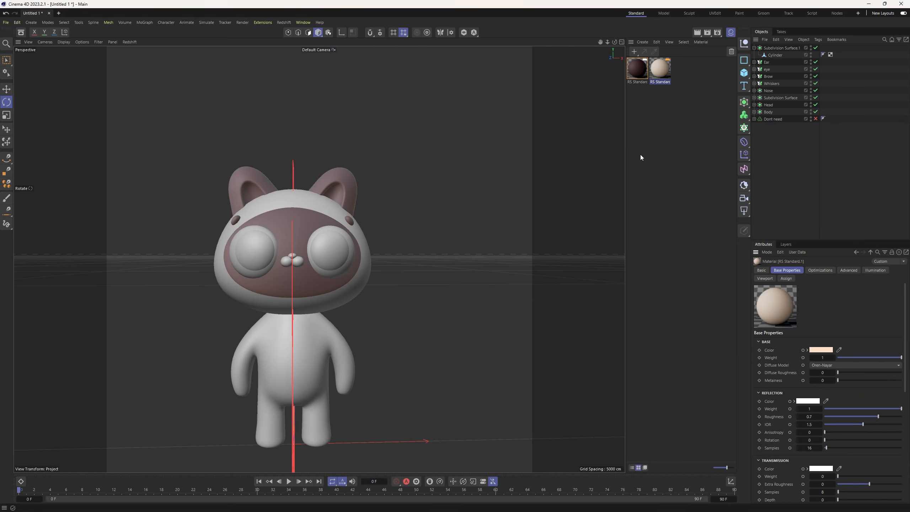
Apply the cream material to the body, the outer head, the whisker pads and the tail.
drag(525, 205, 327, 340)
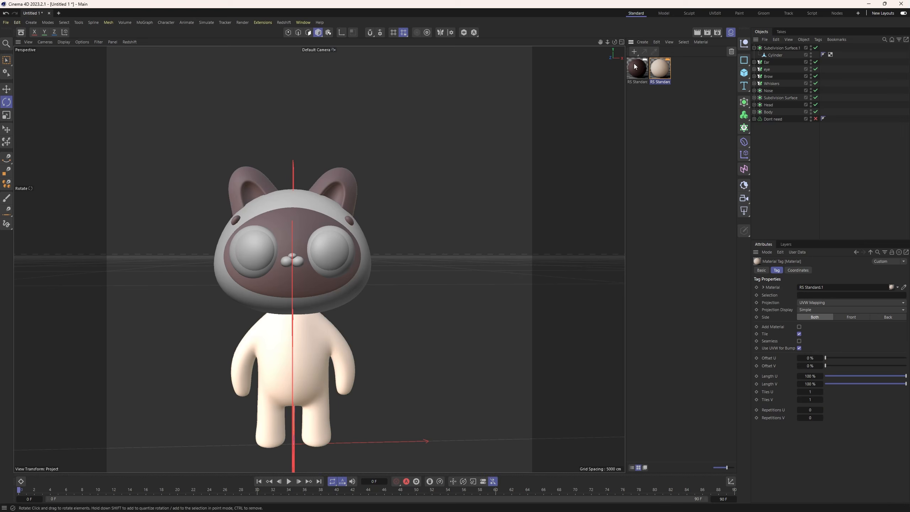
drag(388, 276, 363, 277)
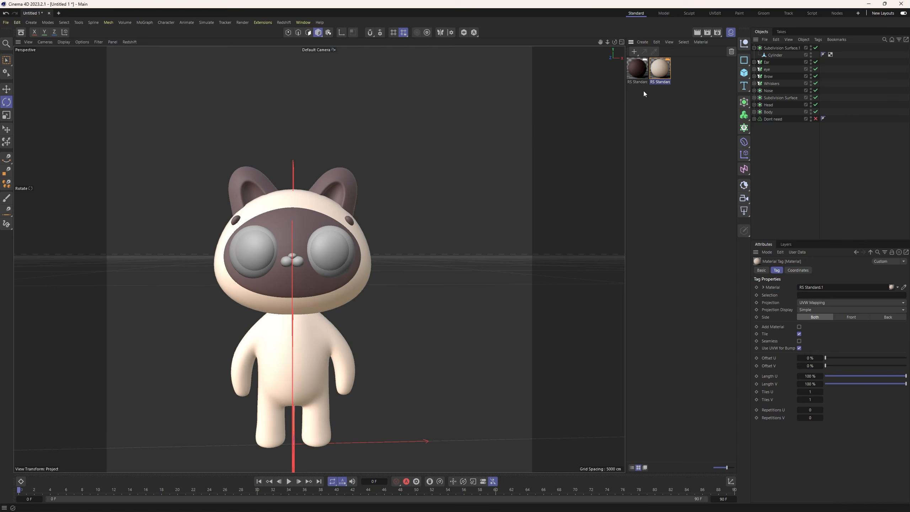
drag(368, 231, 295, 265)
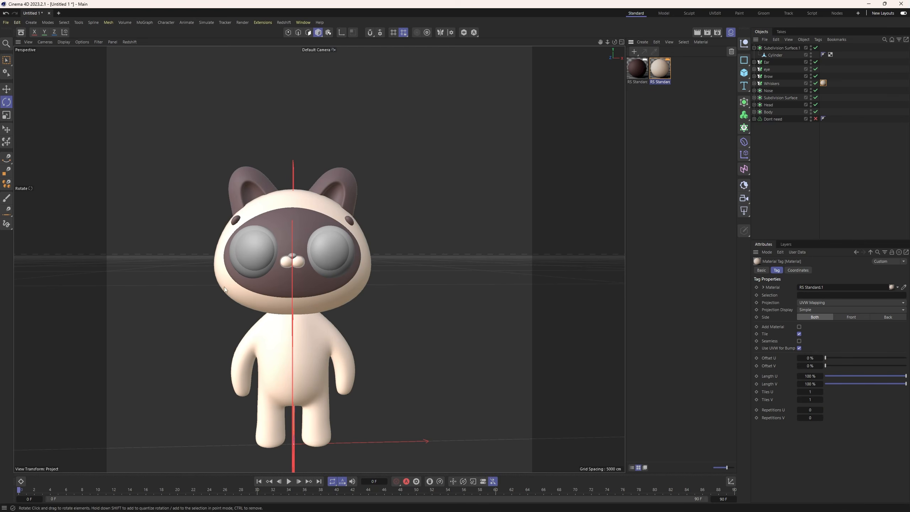
alt+drag(224, 287, 322, 279)
drag(637, 84, 172, 339)
alt+drag(315, 276, 239, 279)
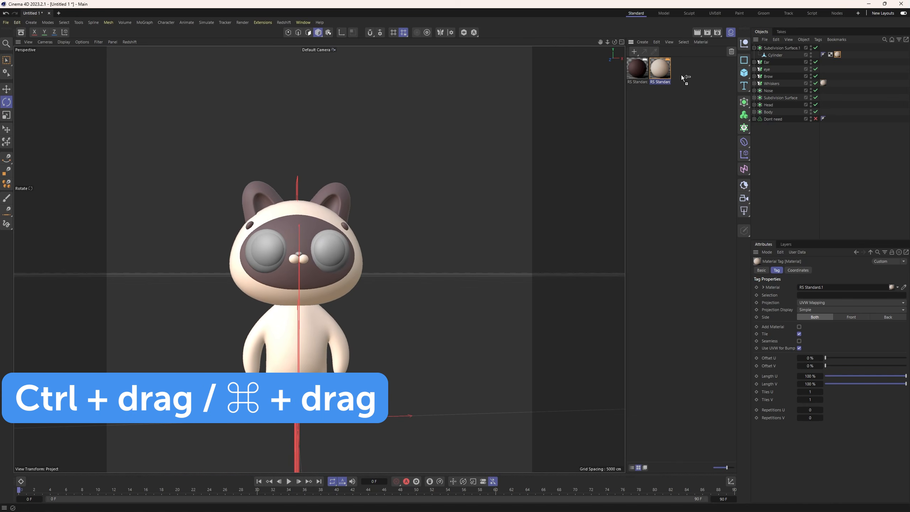
Duplicate the cream material, recolor the copy salmon pink (RGB 251, 110, 98) and apply it to the nose.
ctrl+drag(673, 75, 677, 76)
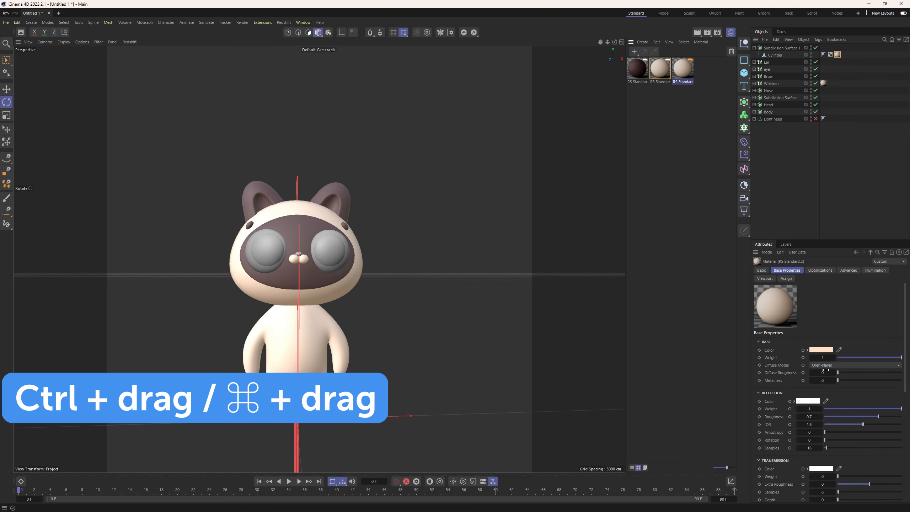
click(820, 349)
drag(841, 417, 837, 416)
drag(777, 387, 781, 387)
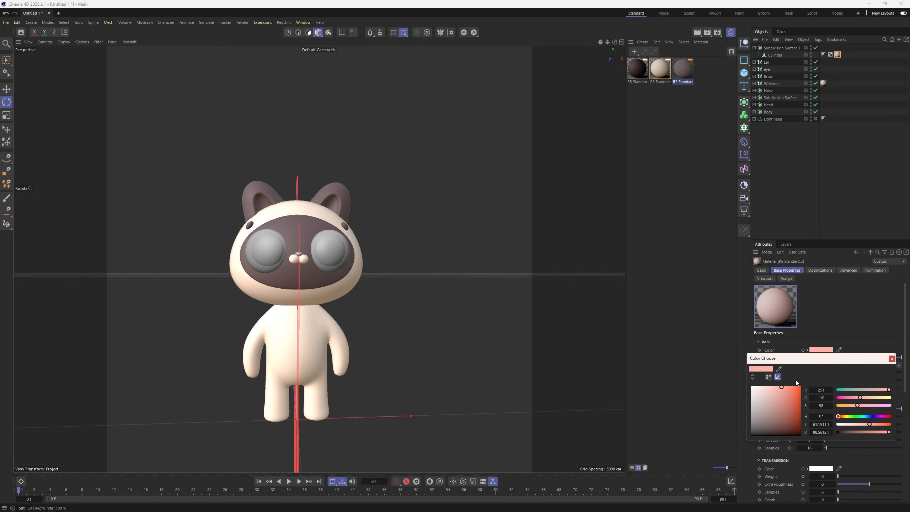
click(892, 359)
drag(543, 195, 302, 257)
click(659, 135)
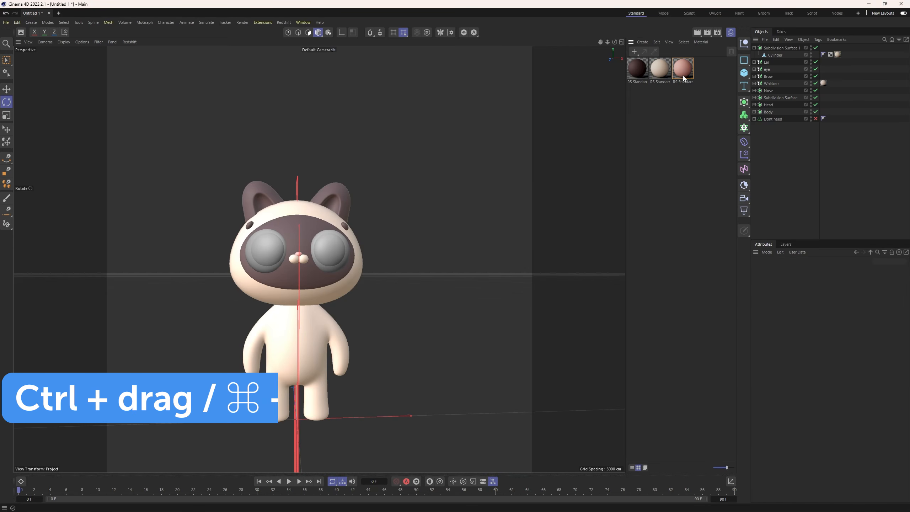
Duplicate the pink material and change the copy's base color to near-white, about RGB 255, 252, 251.
ctrl+drag(695, 72, 695, 72)
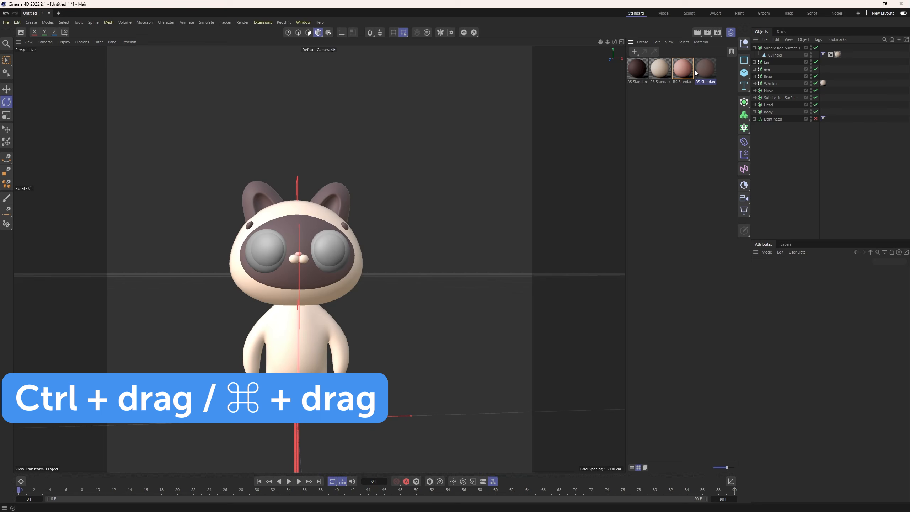
click(701, 72)
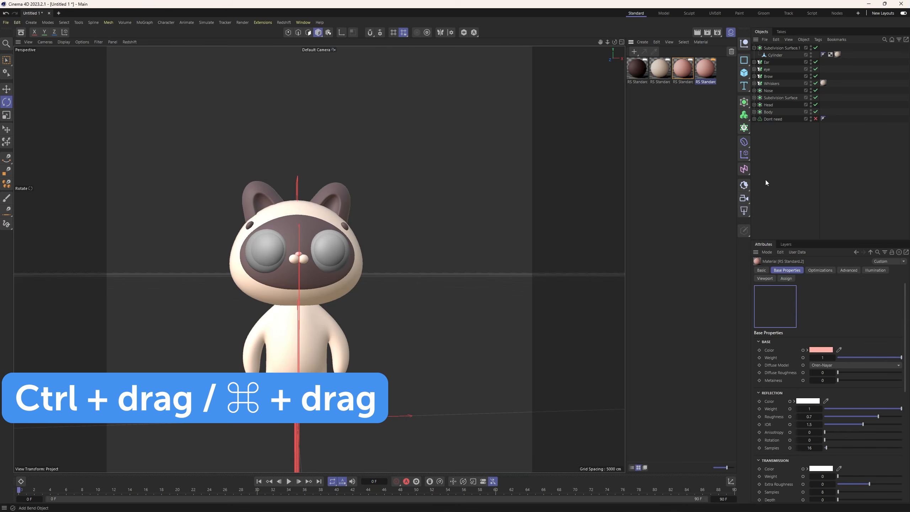
click(820, 349)
drag(781, 387, 752, 386)
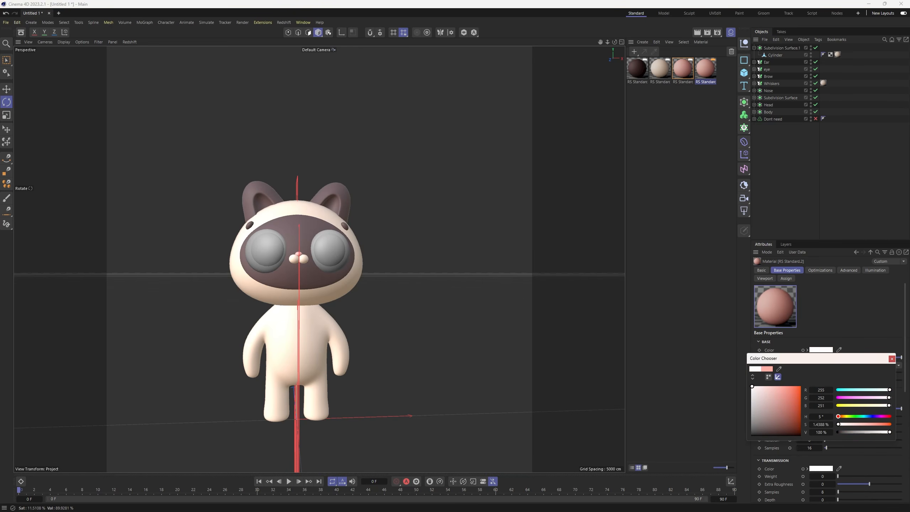
click(891, 358)
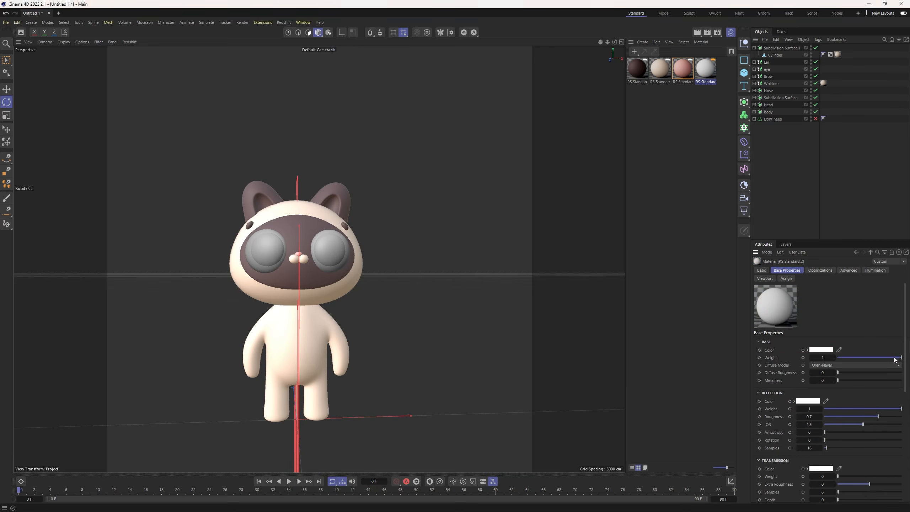
Apply the near-white material to the eyeball object inside the eye symmetry group.
click(754, 70)
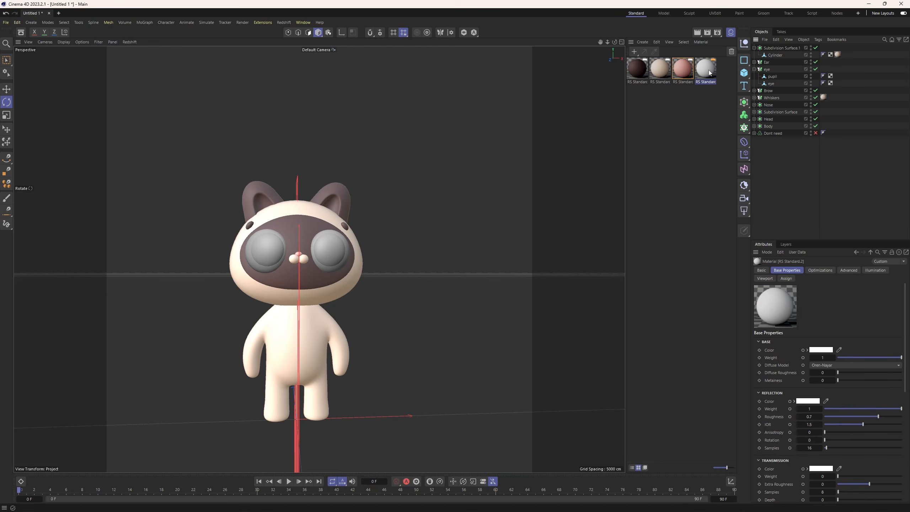
drag(776, 83, 774, 83)
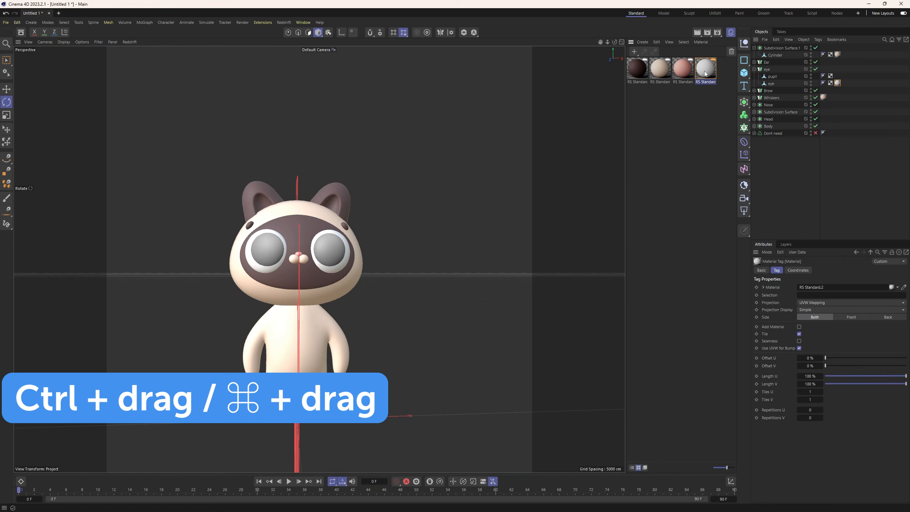
Duplicate the near-white material, change the copy's base color to near-black and apply it to the pupil.
ctrl+drag(720, 74, 720, 74)
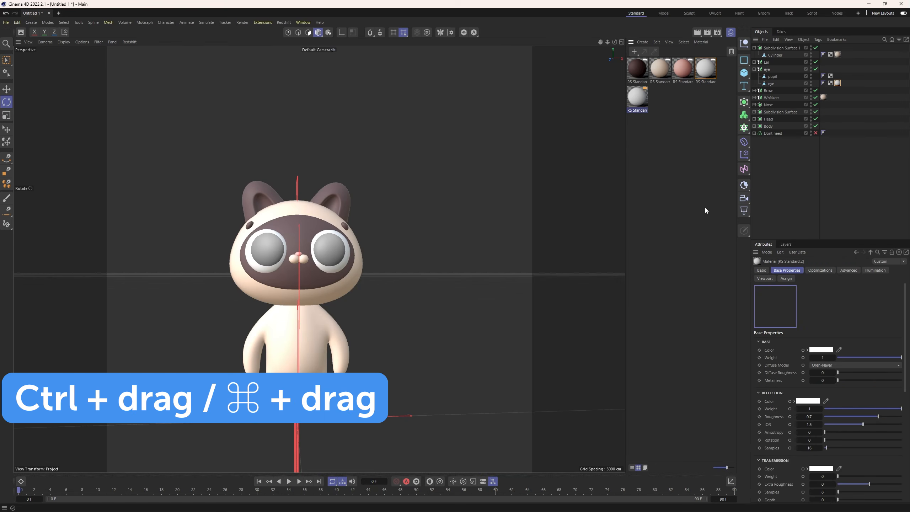
click(821, 350)
drag(770, 412, 750, 432)
click(891, 359)
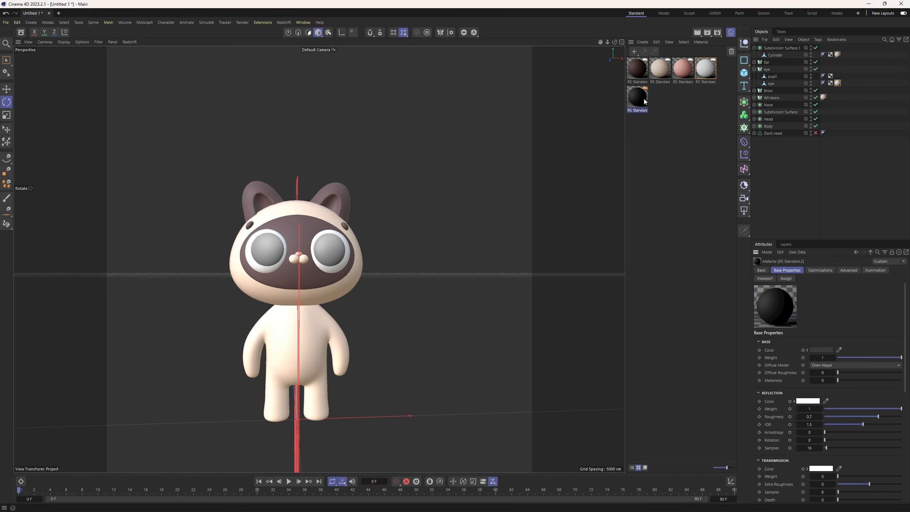
drag(773, 82, 774, 80)
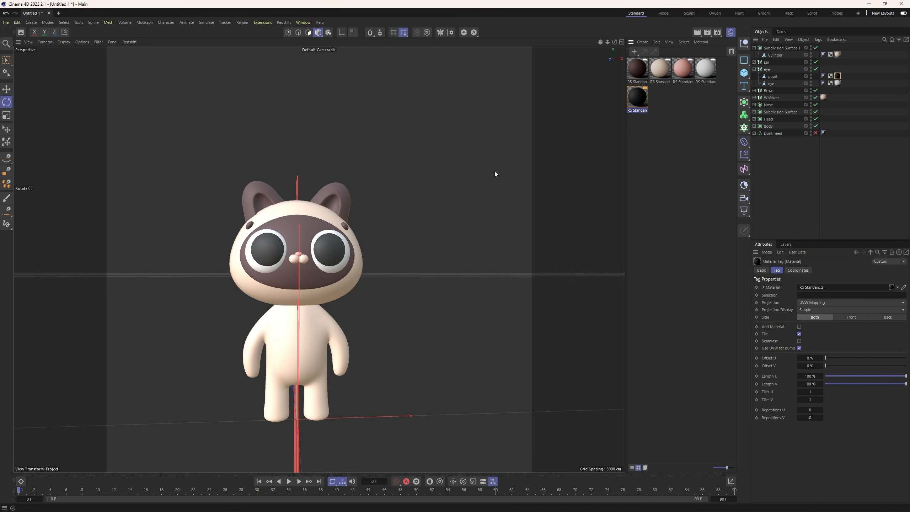
Add a cube primitive to the scene and convert it to an editable polygon object.
alt+drag(374, 285, 363, 263)
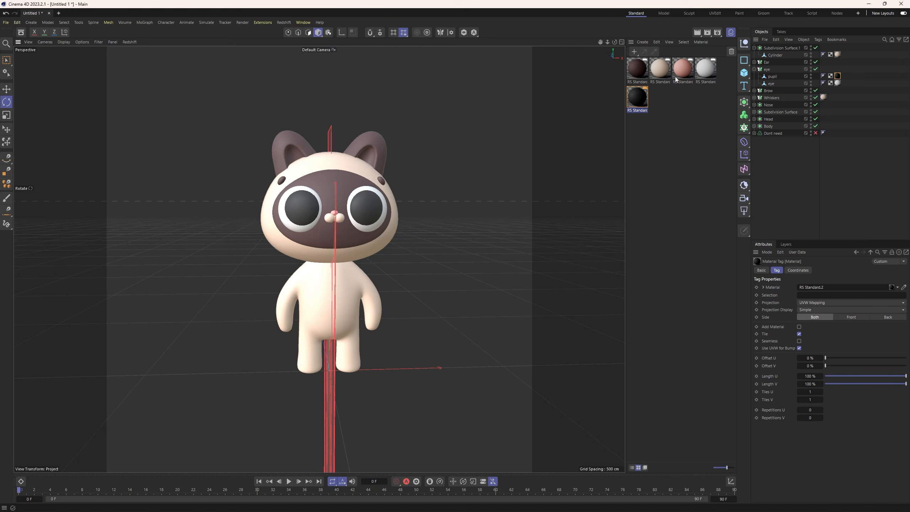
click(743, 73)
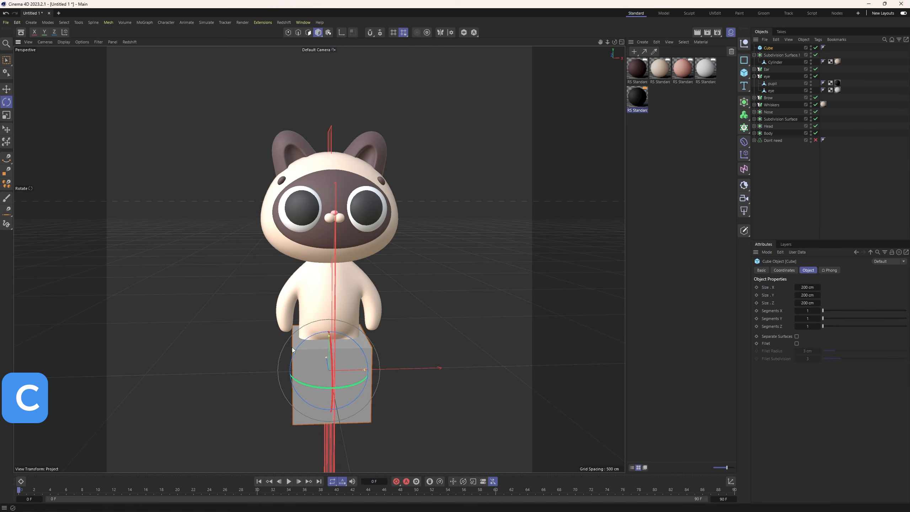
key(c)
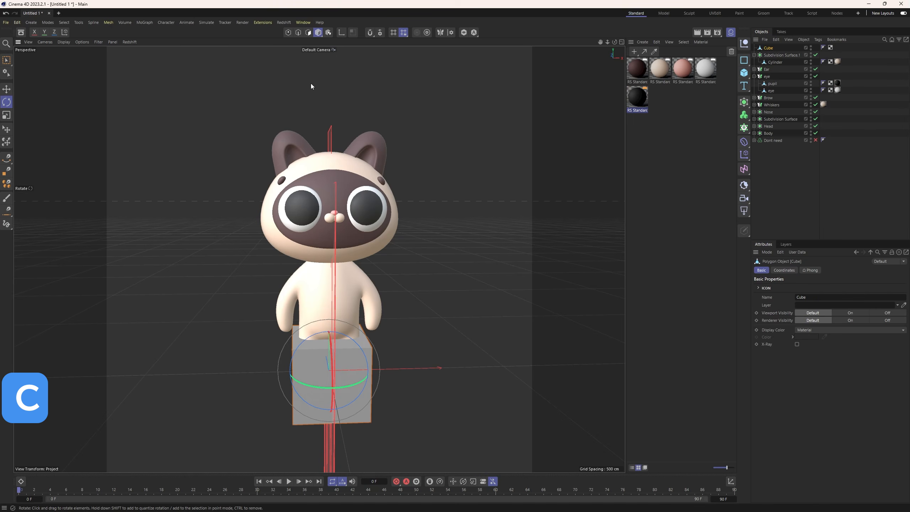
Delete the cube's front, top and both side polygons, leaving only the back wall and the floor.
click(307, 32)
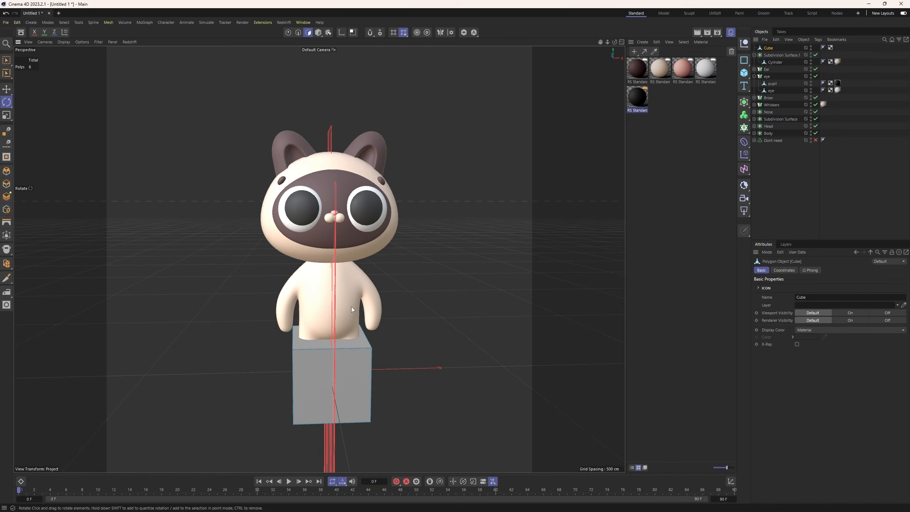
click(306, 370)
key(Delete)
click(364, 343)
key(Delete)
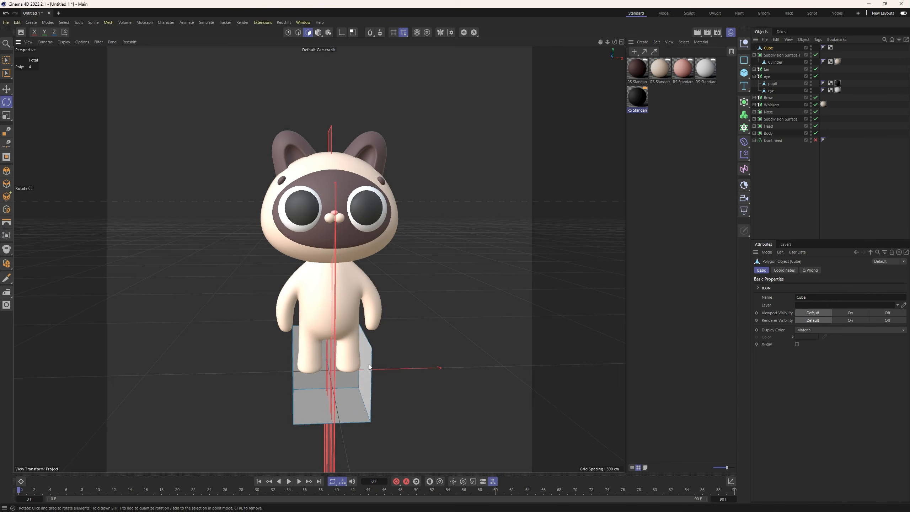
click(367, 366)
key(Delete)
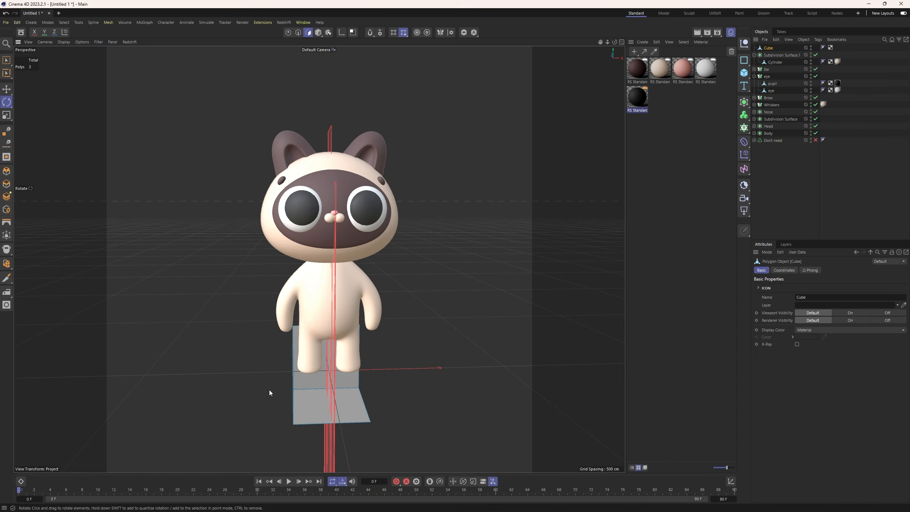
alt+drag(269, 389, 226, 387)
click(292, 373)
key(Delete)
Scale the wall-and-floor backdrop wider and taller as a whole object, and raise it toward the character's feet.
alt+drag(283, 382, 501, 353)
click(318, 33)
key(t)
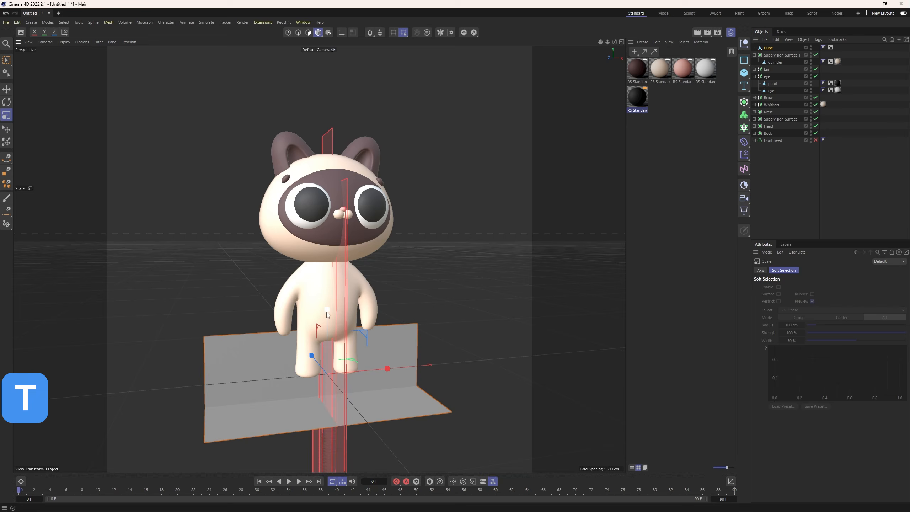
drag(326, 311, 327, 282)
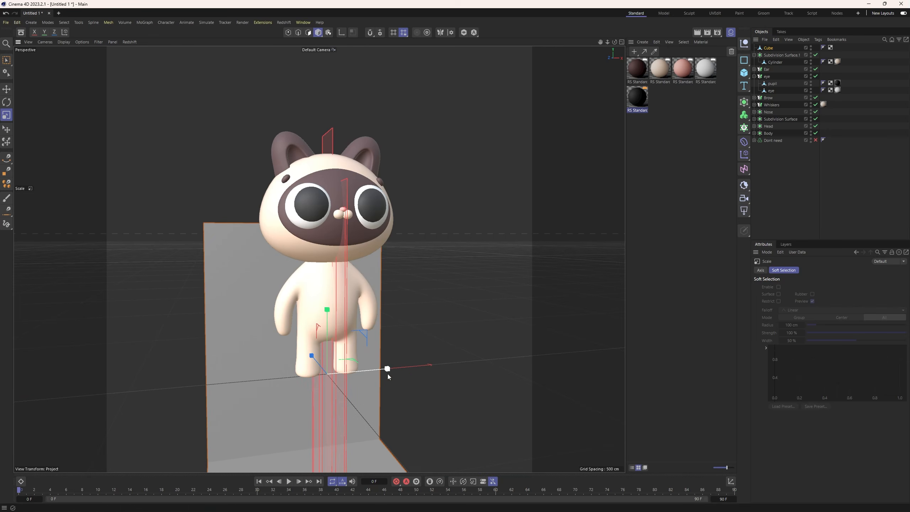
drag(387, 369, 404, 356)
key(e)
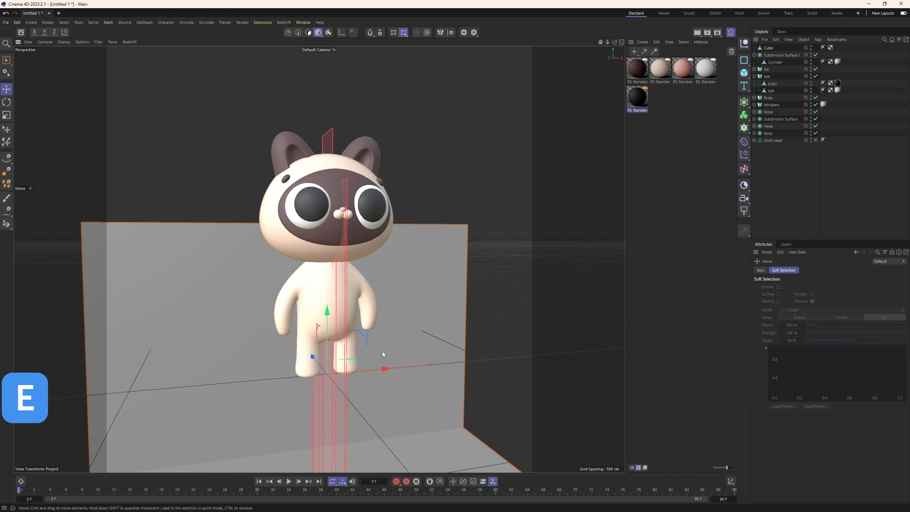
drag(327, 310, 360, 157)
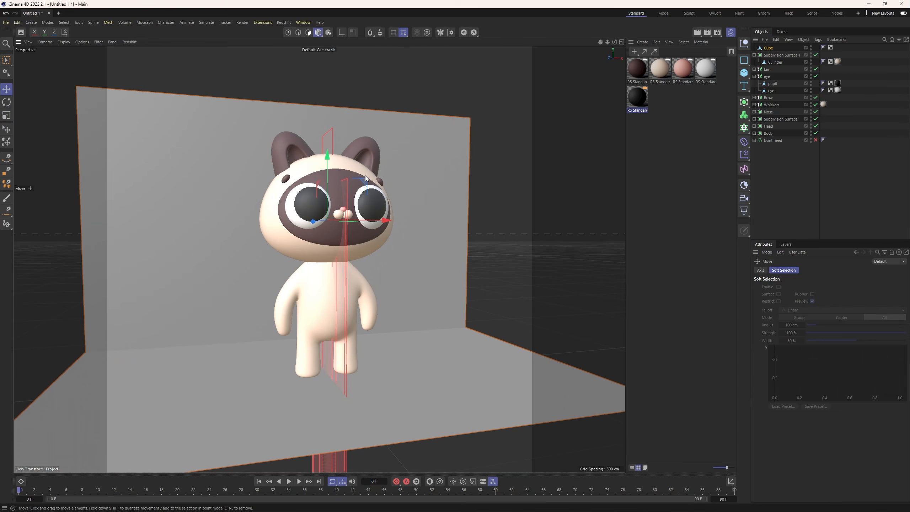
Enlarge the backdrop further in width and height, and raise it so its floor lies directly under the feet.
key(t)
mouse_move(385, 220)
mouse_down()
mouse_move(417, 217)
mouse_move(394, 212)
mouse_up()
drag(327, 154, 327, 129)
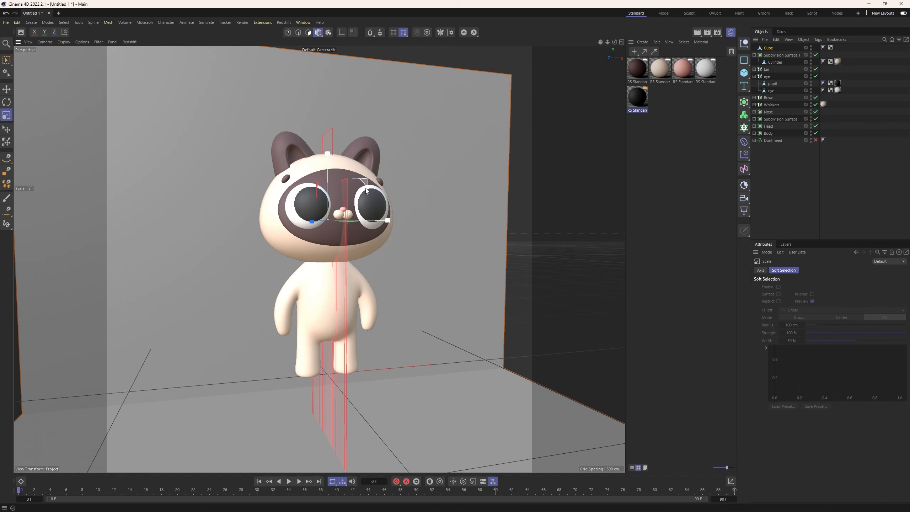
drag(387, 220, 401, 220)
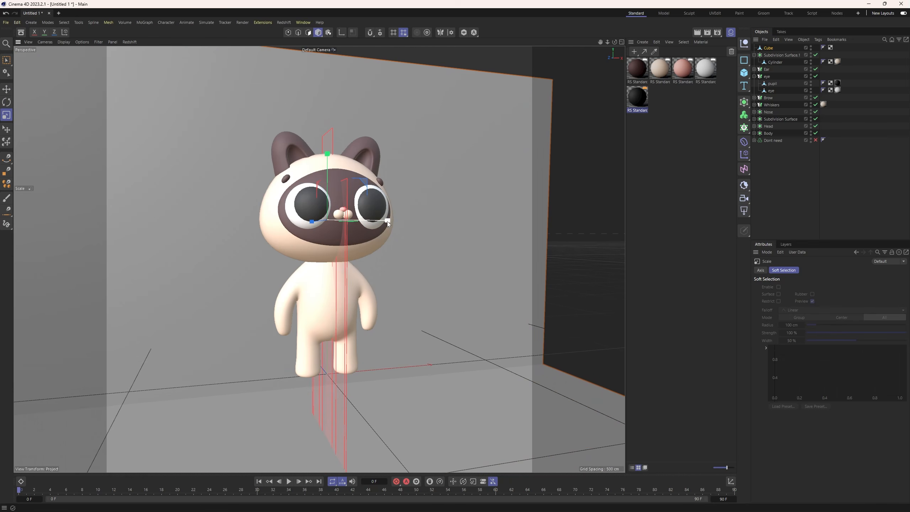
key(e)
drag(327, 163, 327, 107)
scroll(358, 270, up, 2)
alt+drag(358, 270, 347, 300)
scroll(369, 338, down, 3)
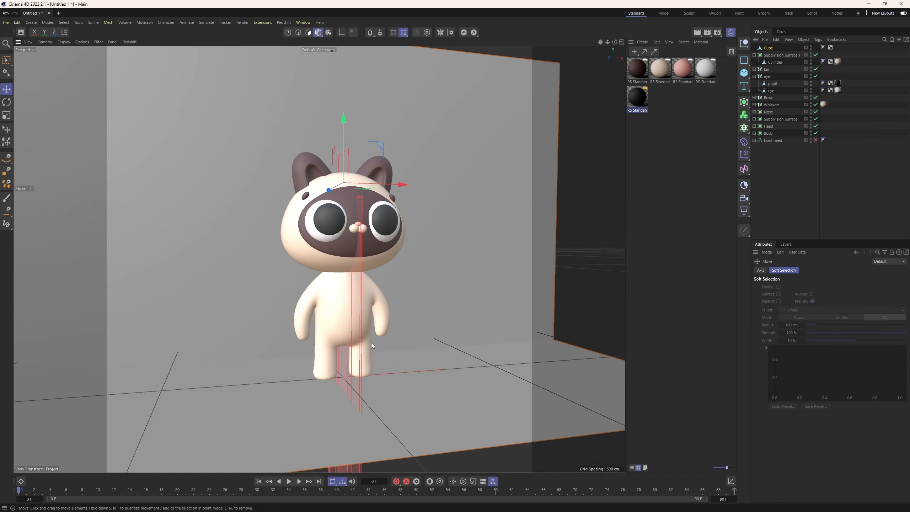
Extend the backdrop's depth and shift it backward so the wall stands well behind the character's tail.
click(395, 406)
scroll(395, 405, down, 1)
alt+drag(297, 272, 386, 243)
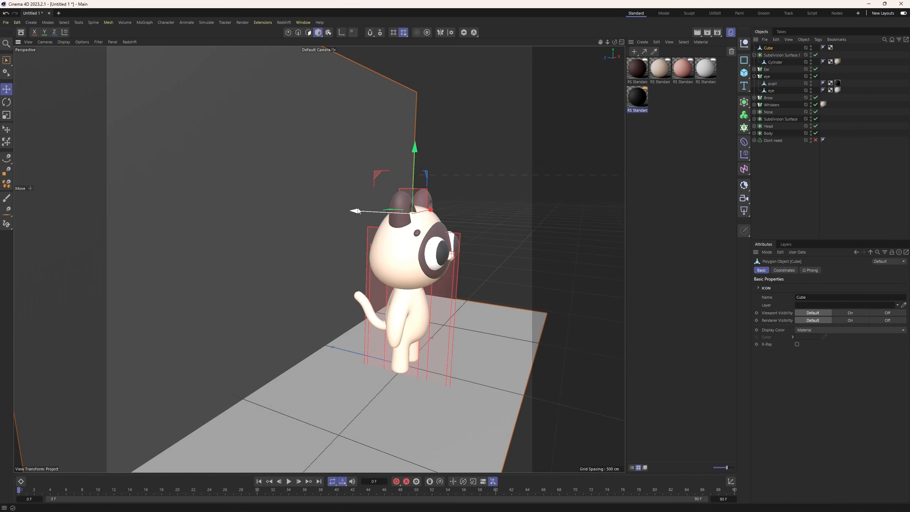
alt+drag(360, 212, 316, 209)
key(t)
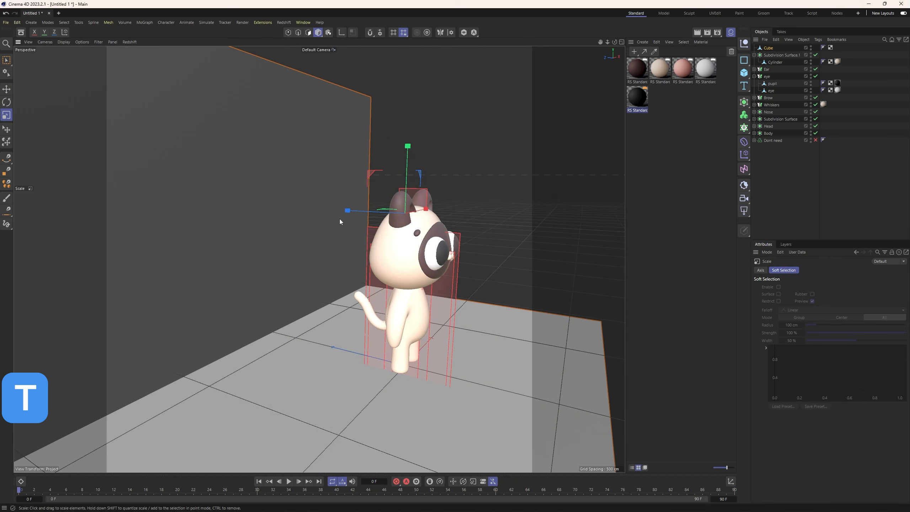
key(e)
alt+drag(393, 273, 405, 300)
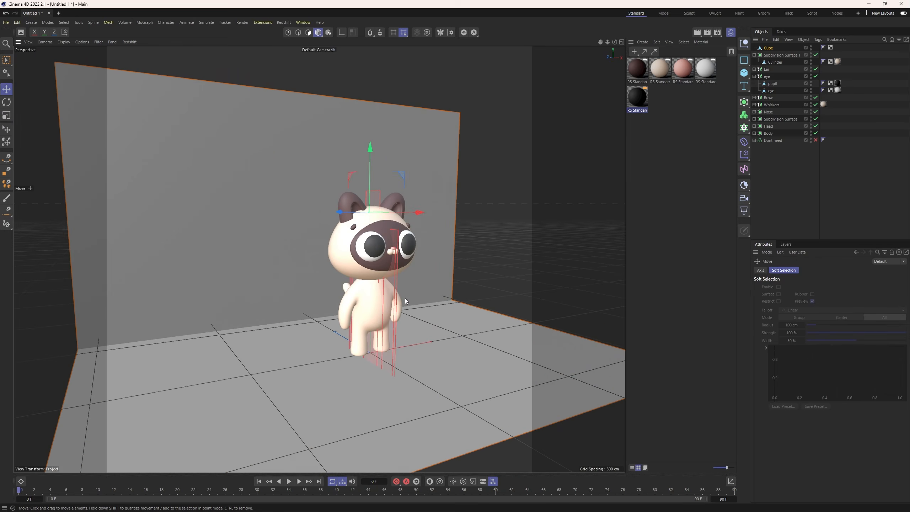
scroll(405, 299, up, 4)
scroll(309, 313, down, 2)
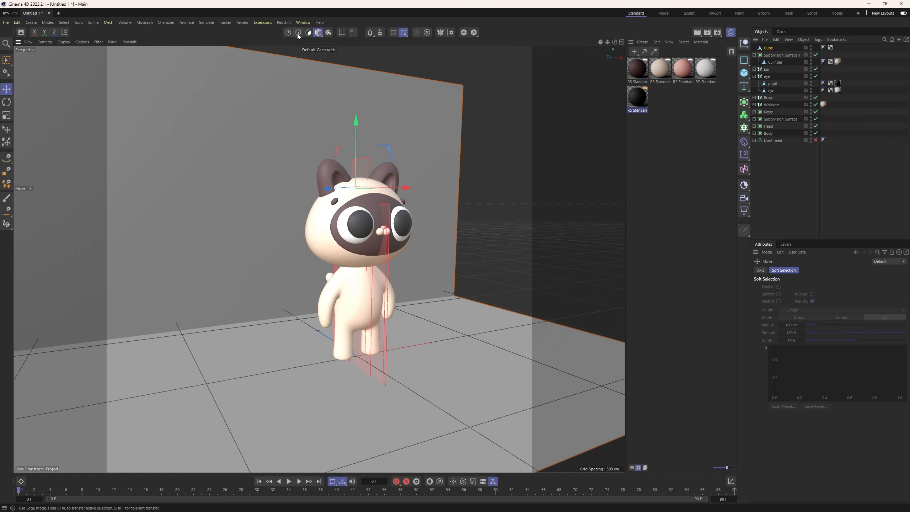
Bevel the edge between the backdrop's wall and floor with 7 subdivisions and an offset of about 905 cm.
click(298, 35)
click(278, 317)
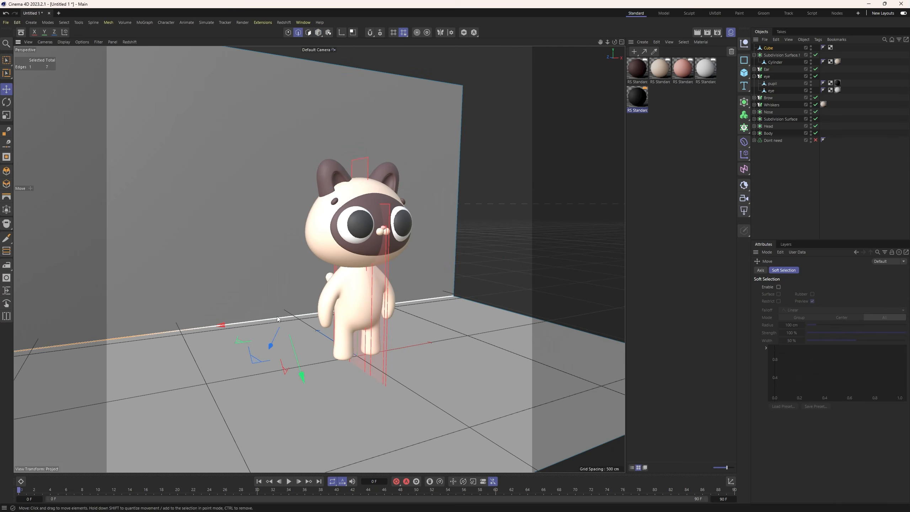
right_click(277, 318)
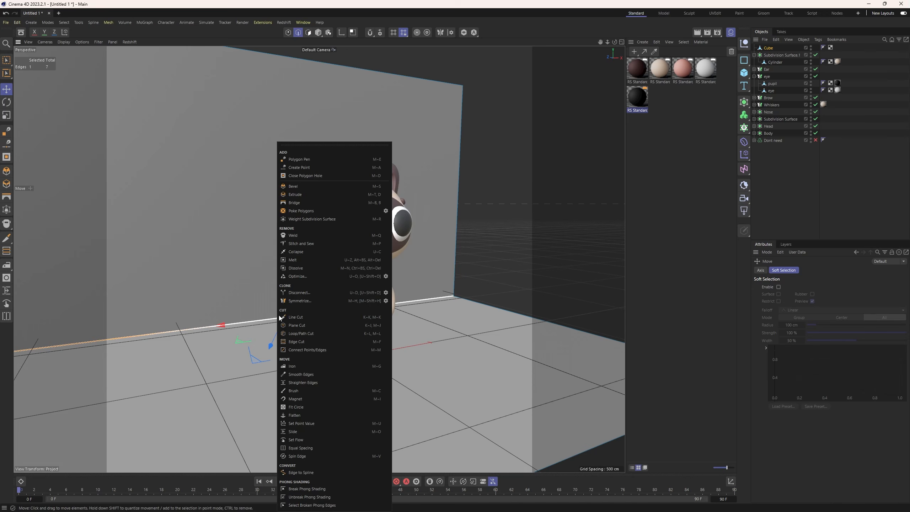
click(291, 186)
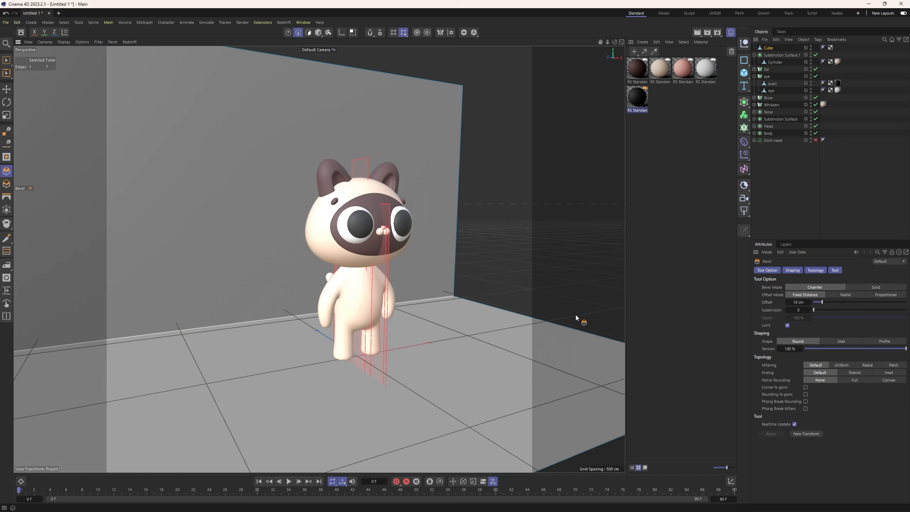
drag(433, 301, 507, 245)
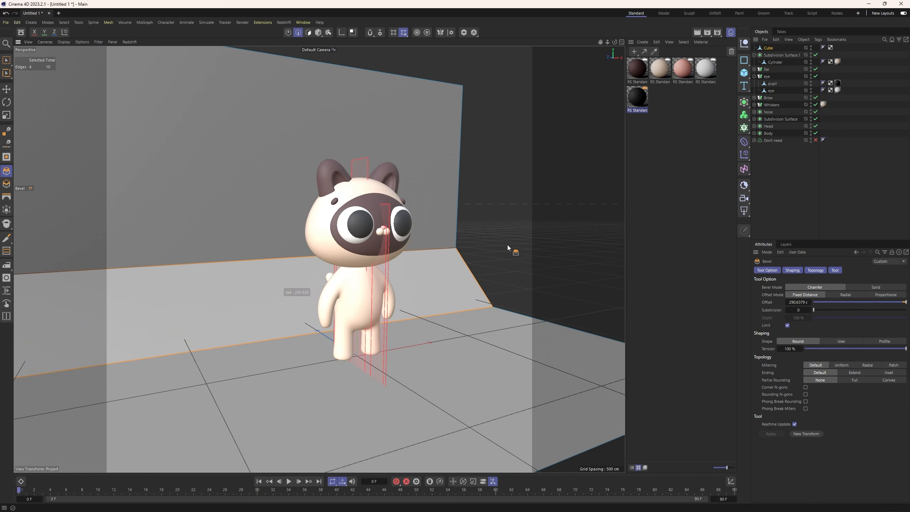
drag(832, 309, 845, 310)
drag(436, 247, 454, 143)
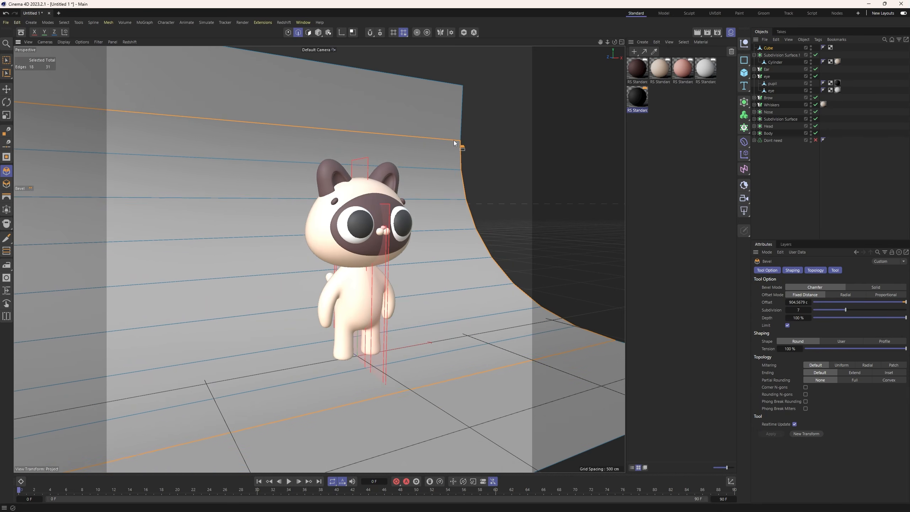
click(318, 33)
Add a Redshift dome light and load photo_studio_loft_hall_4k.exr as its texture.
alt+drag(321, 292, 279, 291)
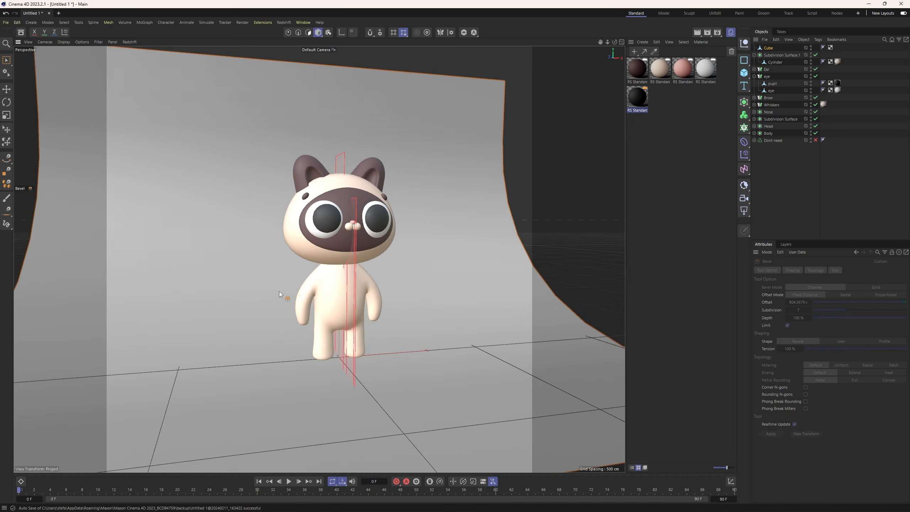
alt+right_drag(279, 292, 311, 293)
alt+middle_drag(339, 285, 357, 265)
alt+drag(357, 264, 344, 282)
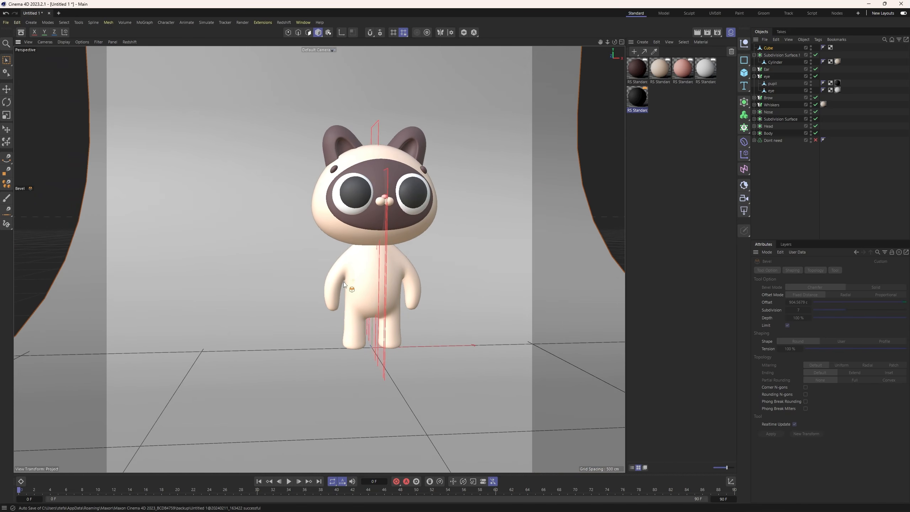
alt+drag(427, 322, 419, 323)
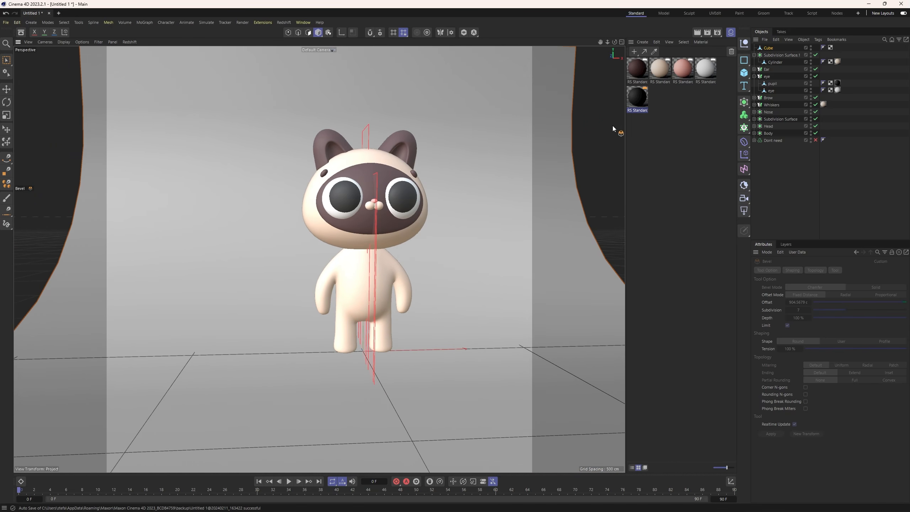
click(7, 61)
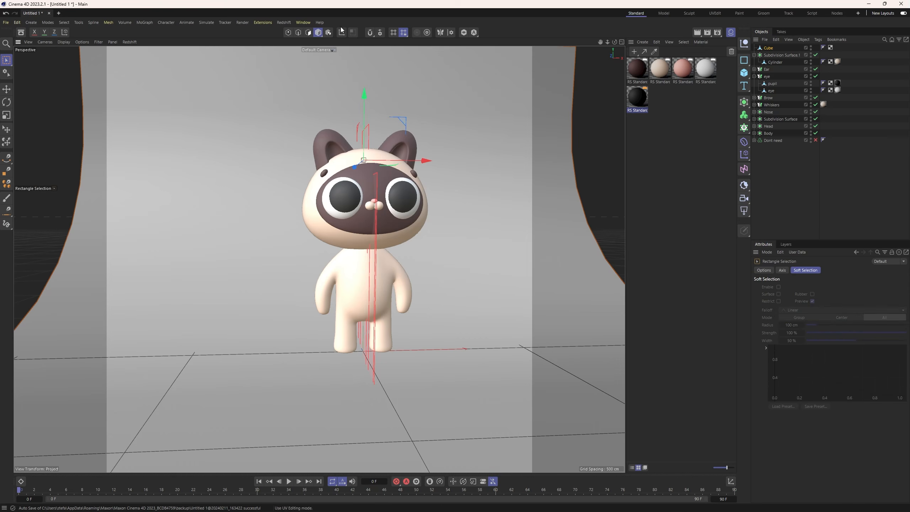
click(284, 22)
mouse_move(301, 45)
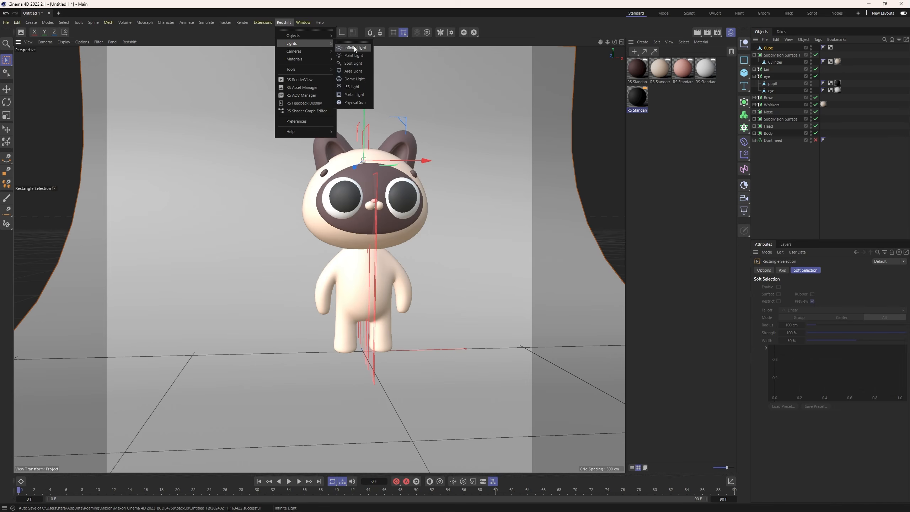
click(359, 79)
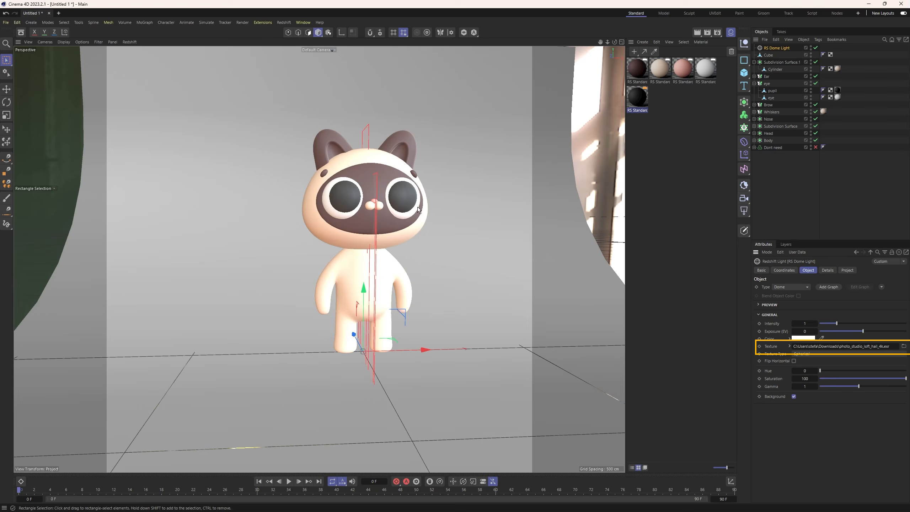
Turn off the dome light's Background option to hide the environment image behind the scene.
scroll(401, 244, down, 5)
mouse_move(297, 270)
alt+mouse_down()
mouse_move(348, 266)
mouse_move(313, 263)
alt+mouse_up()
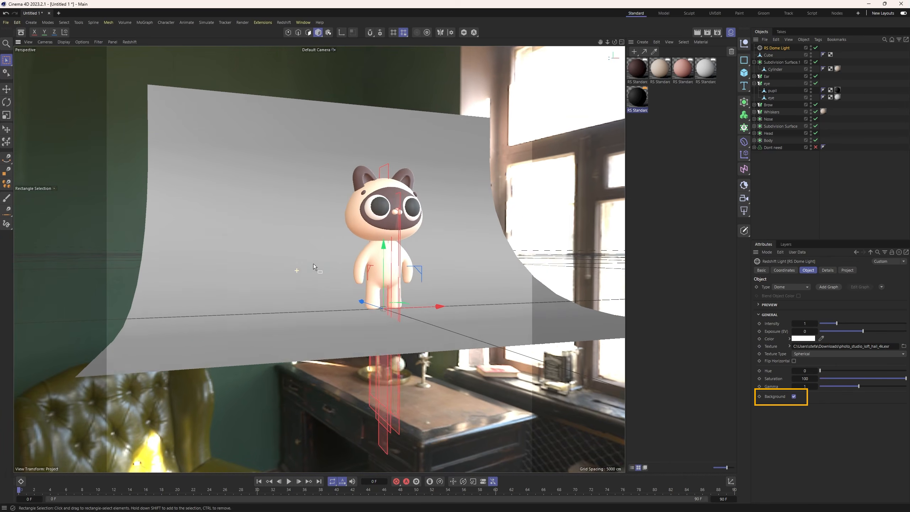
click(793, 397)
scroll(436, 259, up, 5)
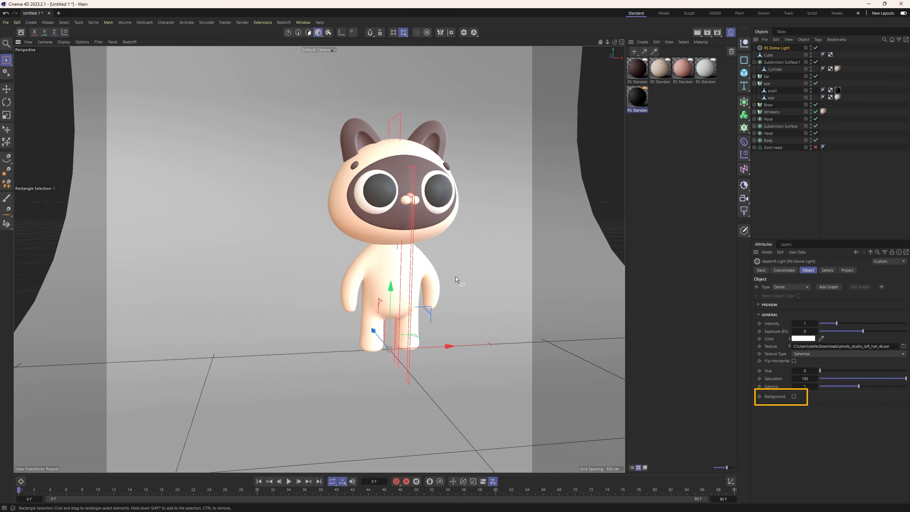
Open the Redshift RenderView and start a live render showing the full character against the backdrop.
scroll(404, 276, up, 2)
scroll(369, 260, up, 3)
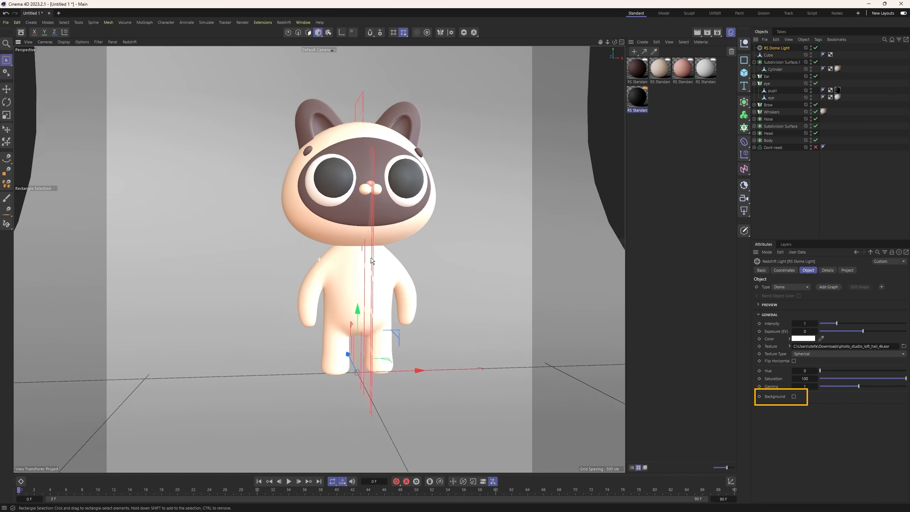
alt+drag(371, 258, 362, 259)
alt+drag(367, 227, 372, 205)
scroll(371, 231, up, 3)
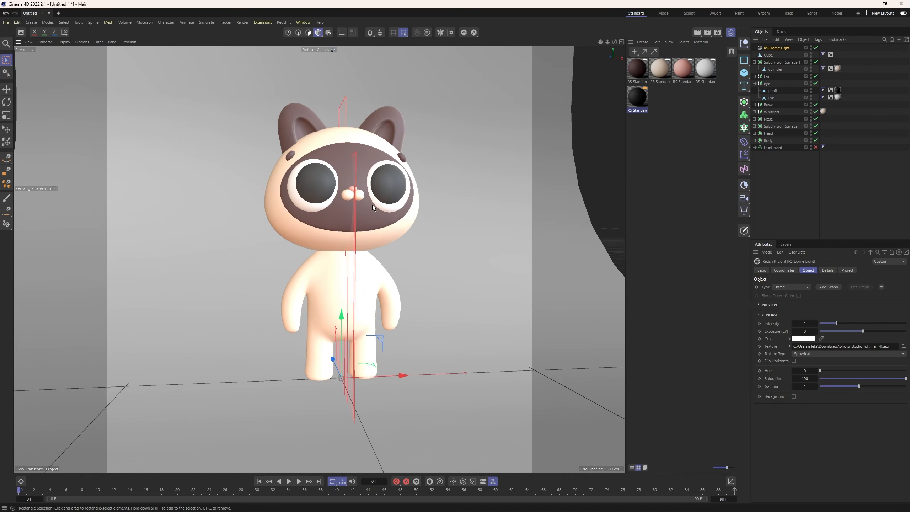
click(280, 23)
click(297, 80)
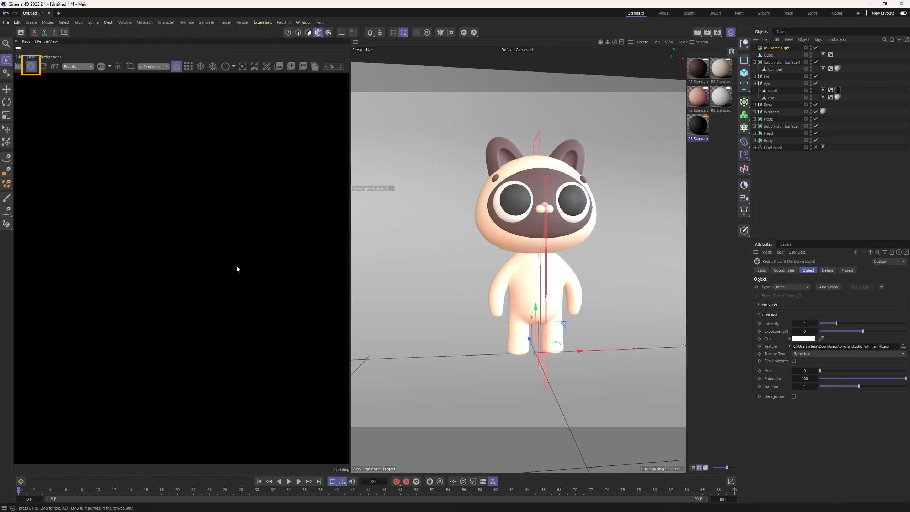
scroll(212, 261, down, 7)
middle_drag(240, 258, 223, 260)
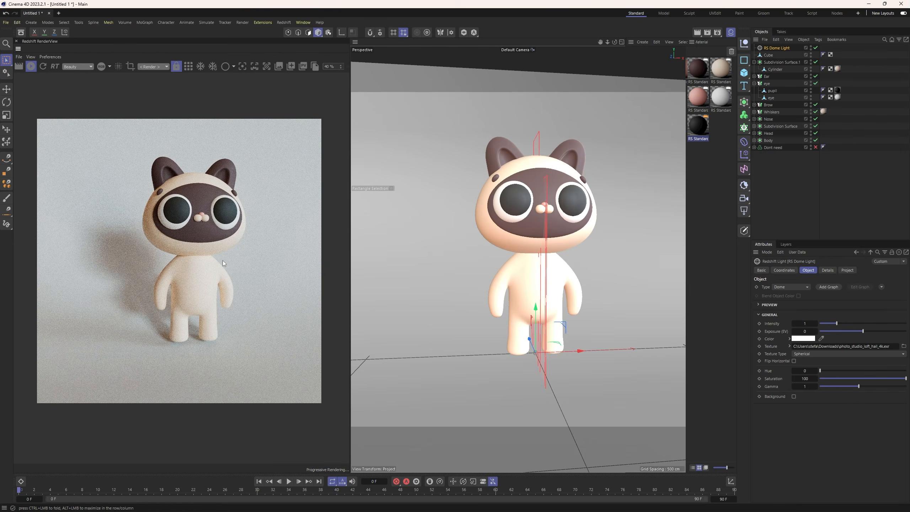
scroll(222, 260, down, 1)
Rotate the dome light about its vertical axis by about -15° to change the direction of the character's shadow.
key(e)
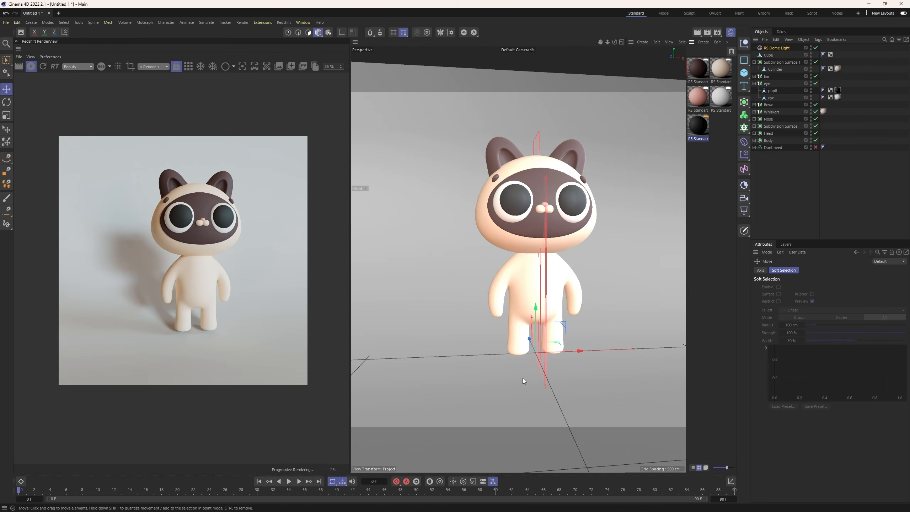
key(r)
drag(537, 365, 517, 371)
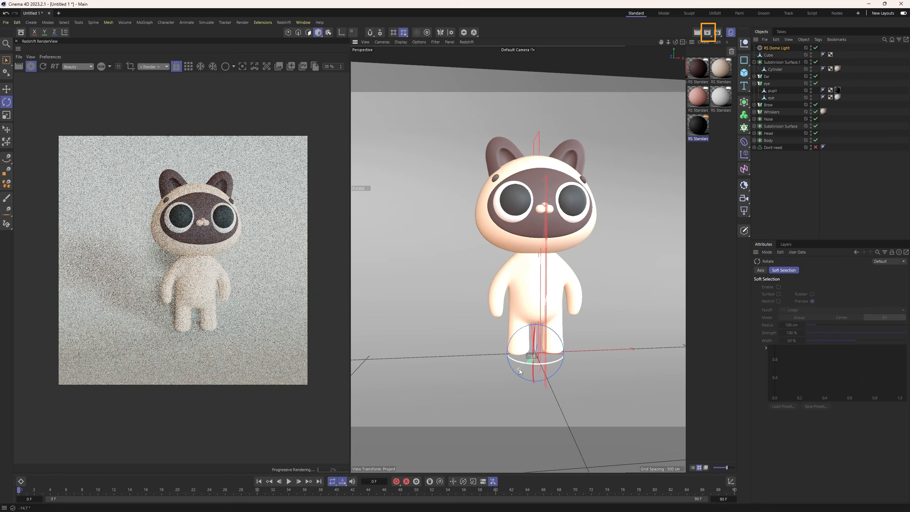